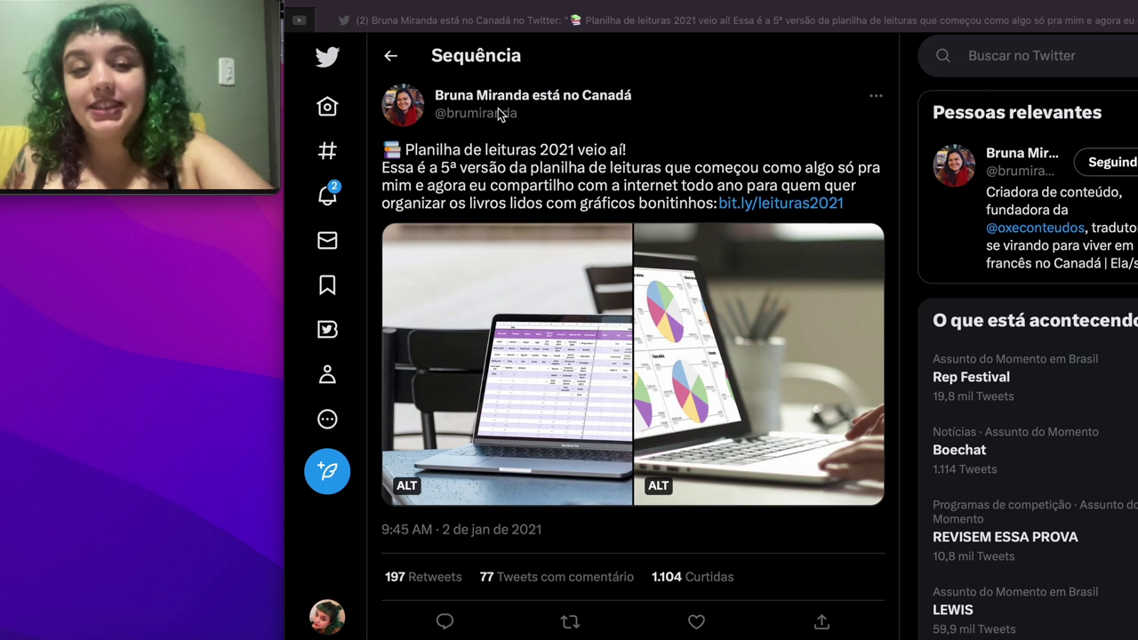
# Step: Follow the tweet's bit.ly/leituras2021 link to the 'Planilha de leituras 2021' download form
pyautogui.click(788, 212)
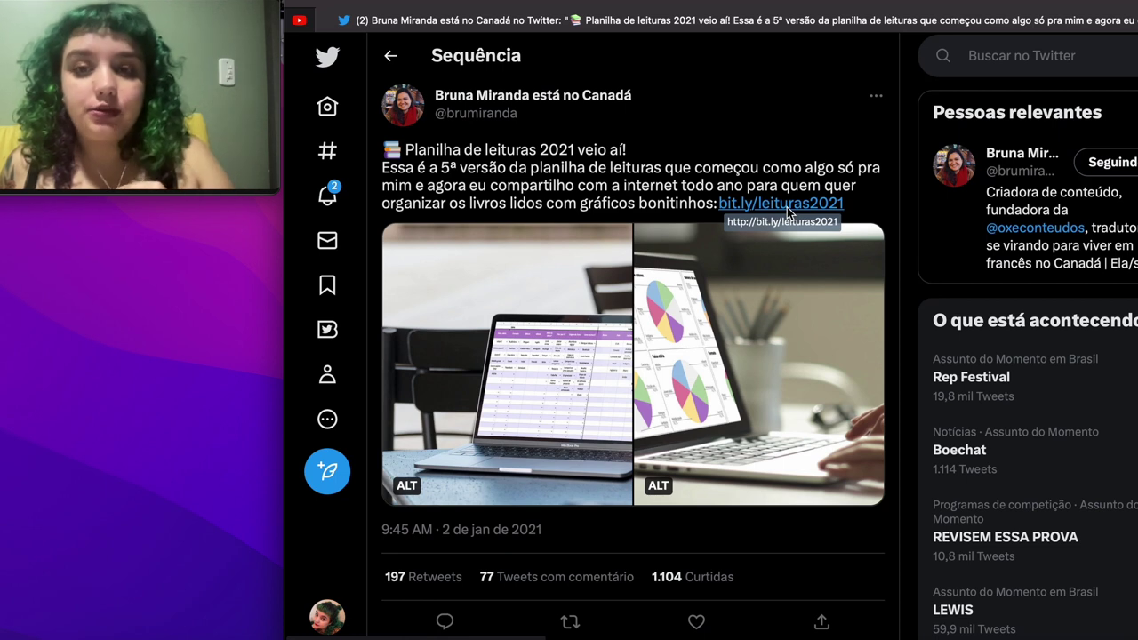
pyautogui.click(788, 211)
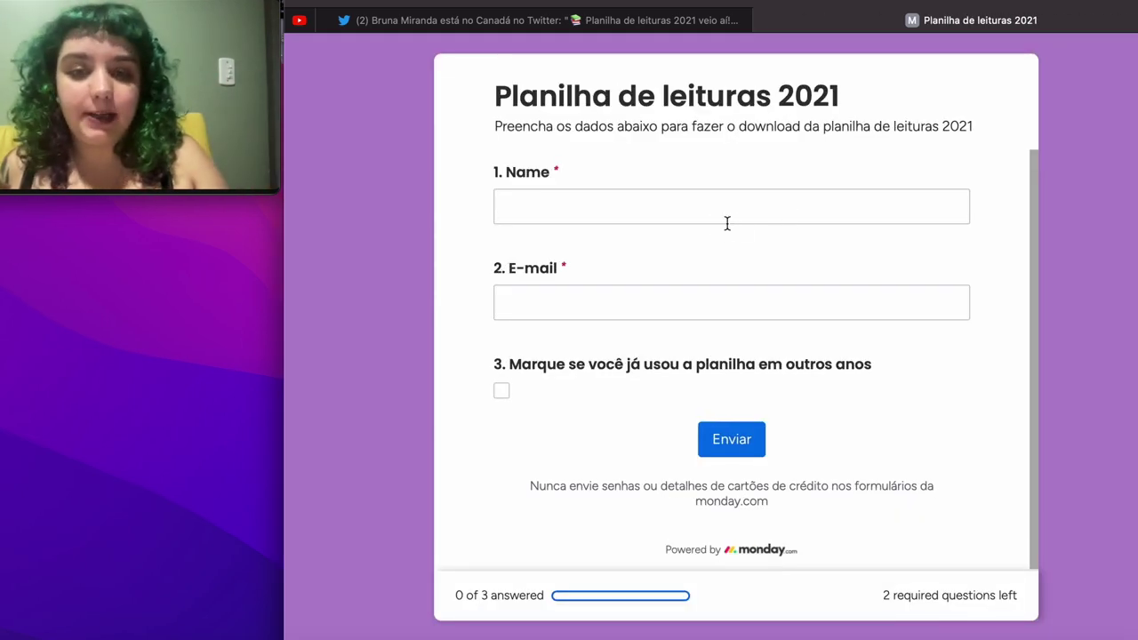
# Step: Enter the user's full name and e-mail, tick the prior-use checkbox, and submit the form
pyautogui.click(727, 223)
pyautogui.write('B')
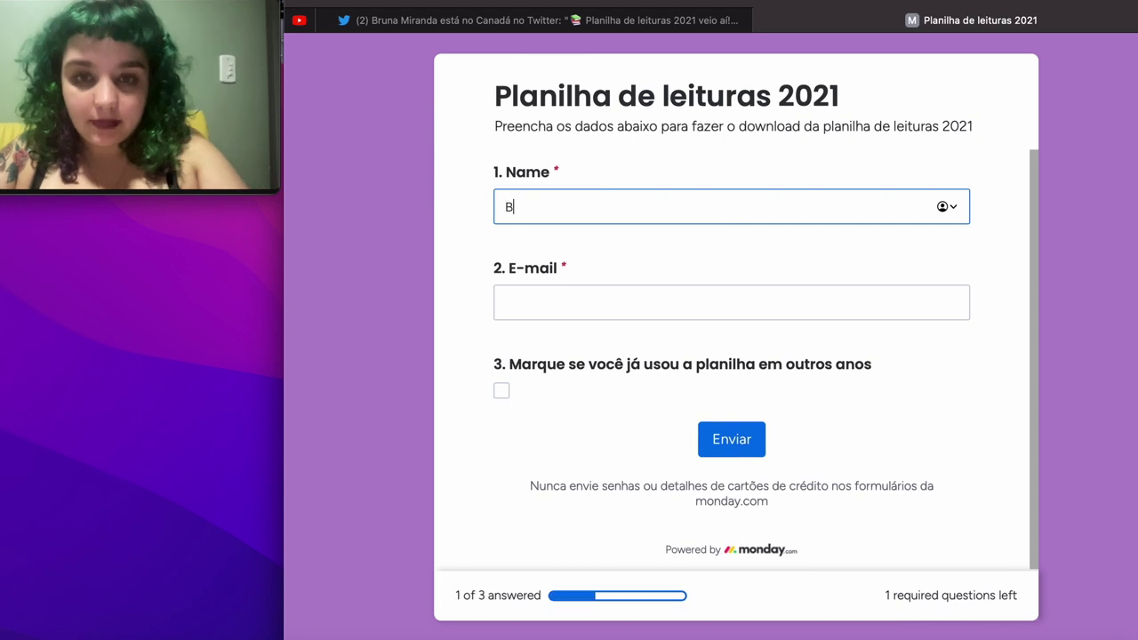
pyautogui.write(';arbara')
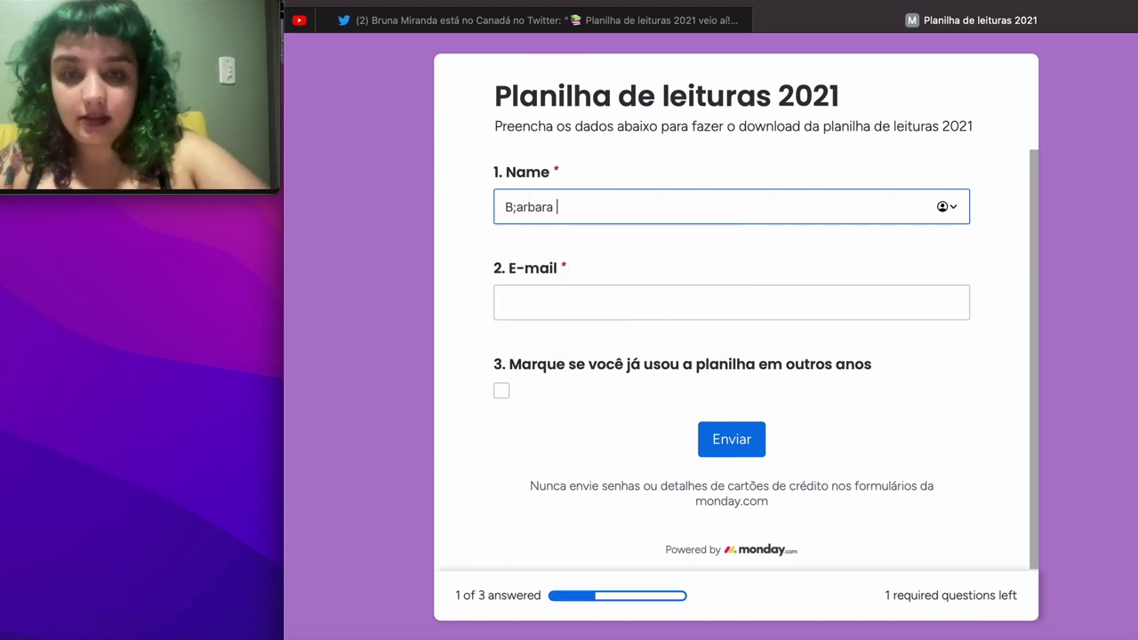
pyautogui.press('BackSpace')
pyautogui.press('BackSpace')
pyautogui.press('BackSpace')
pyautogui.press('BackSpace')
pyautogui.press('BackSpace')
pyautogui.press('BackSpace')
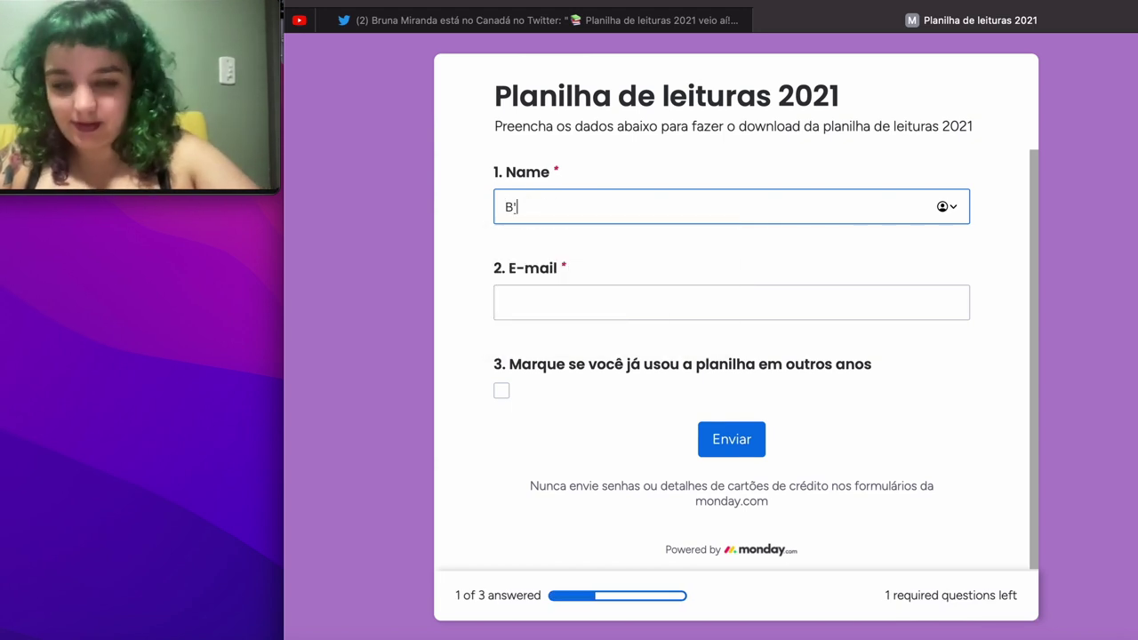
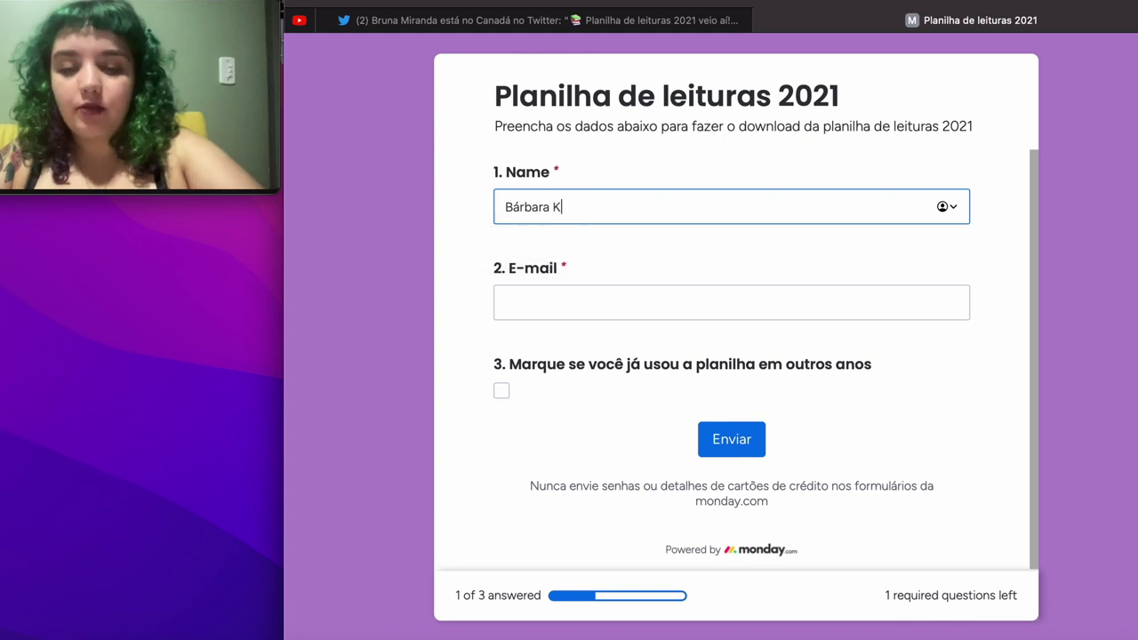
pyautogui.press('Tab')
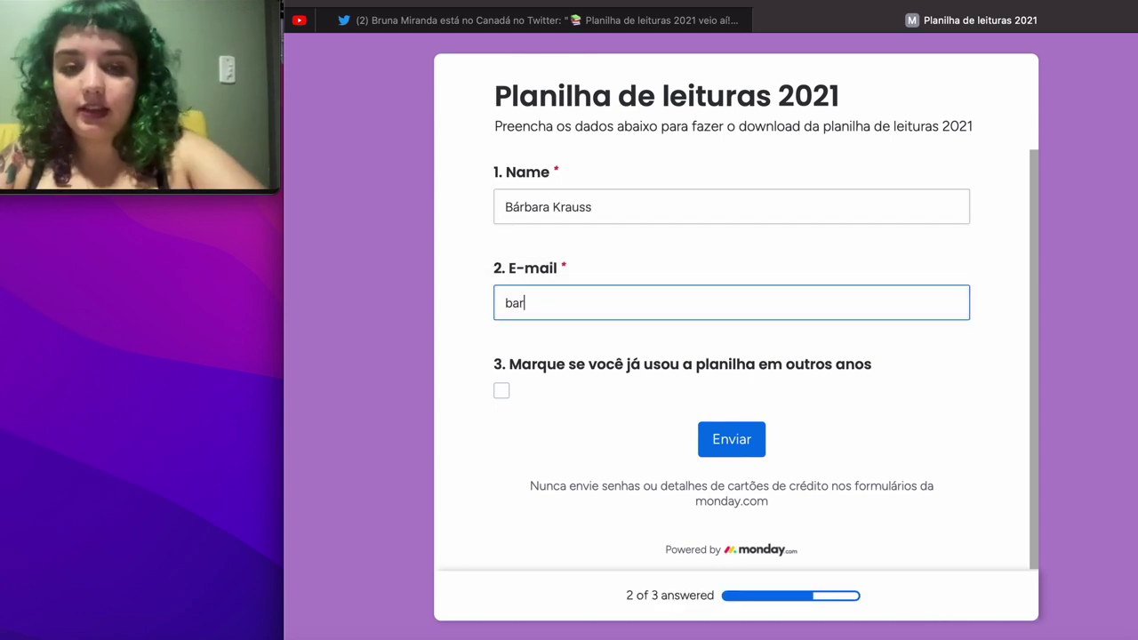
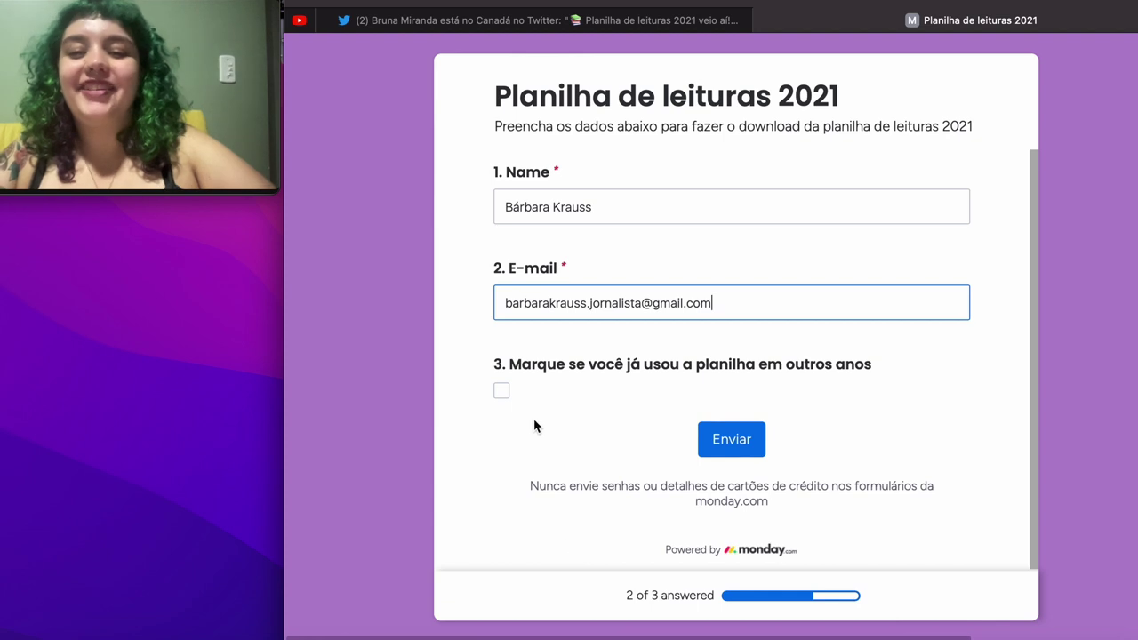
pyautogui.click(501, 391)
pyautogui.click(738, 440)
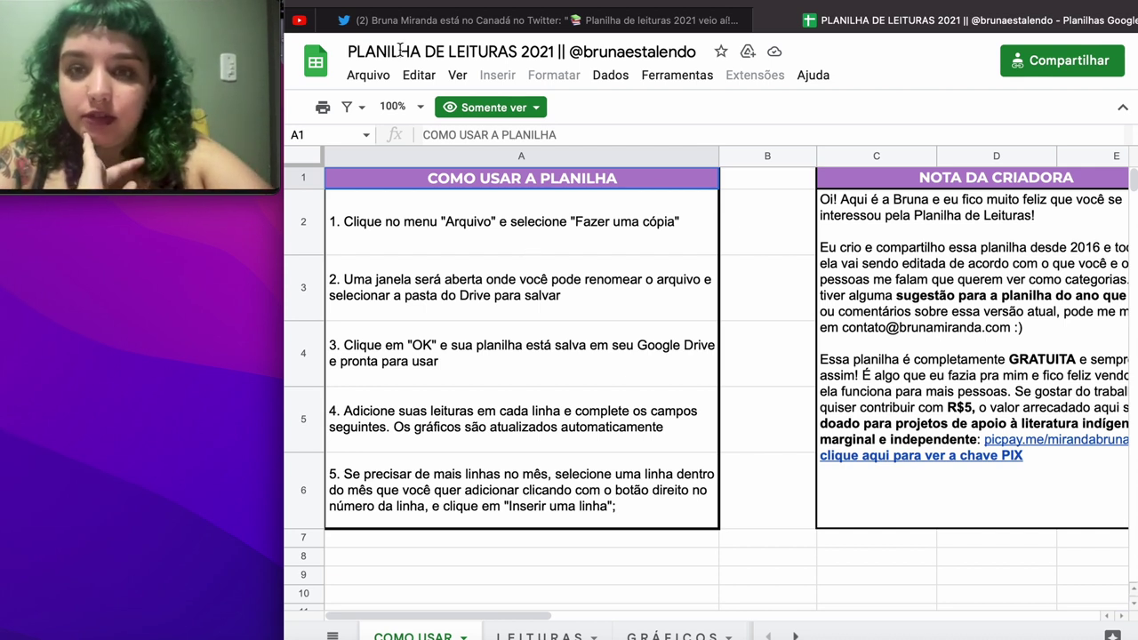
# Step: Make a copy of the 2021 spreadsheet renamed to 'PLANILHA DE LEITURAS 2023'
pyautogui.click(363, 80)
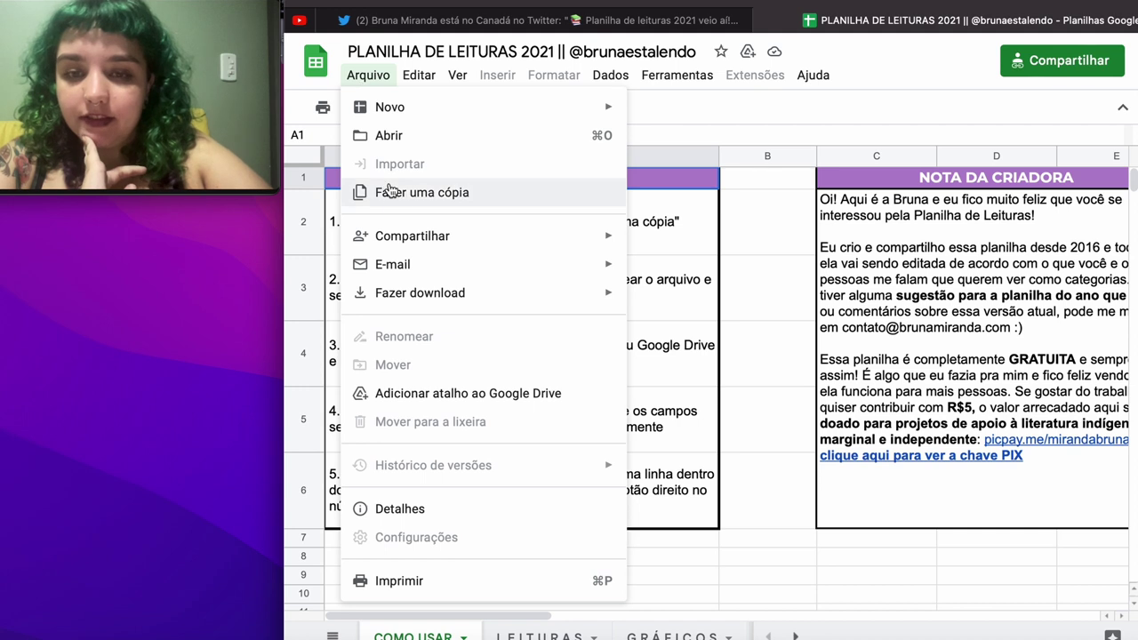
pyautogui.click(389, 192)
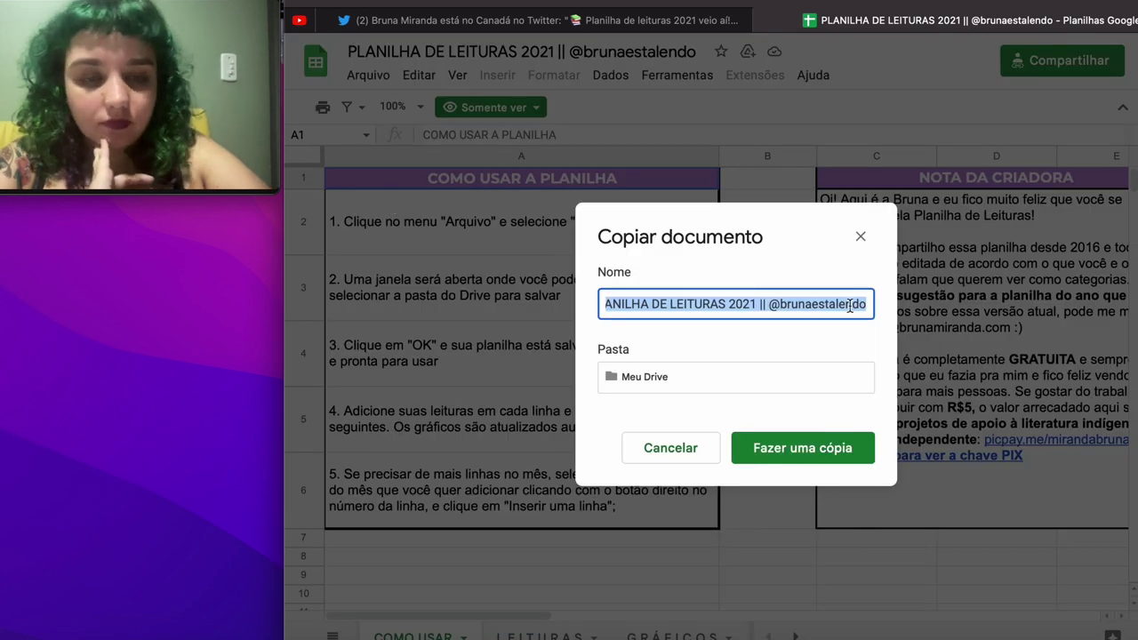
pyautogui.moveTo(850, 305); pyautogui.dragTo(762, 301)
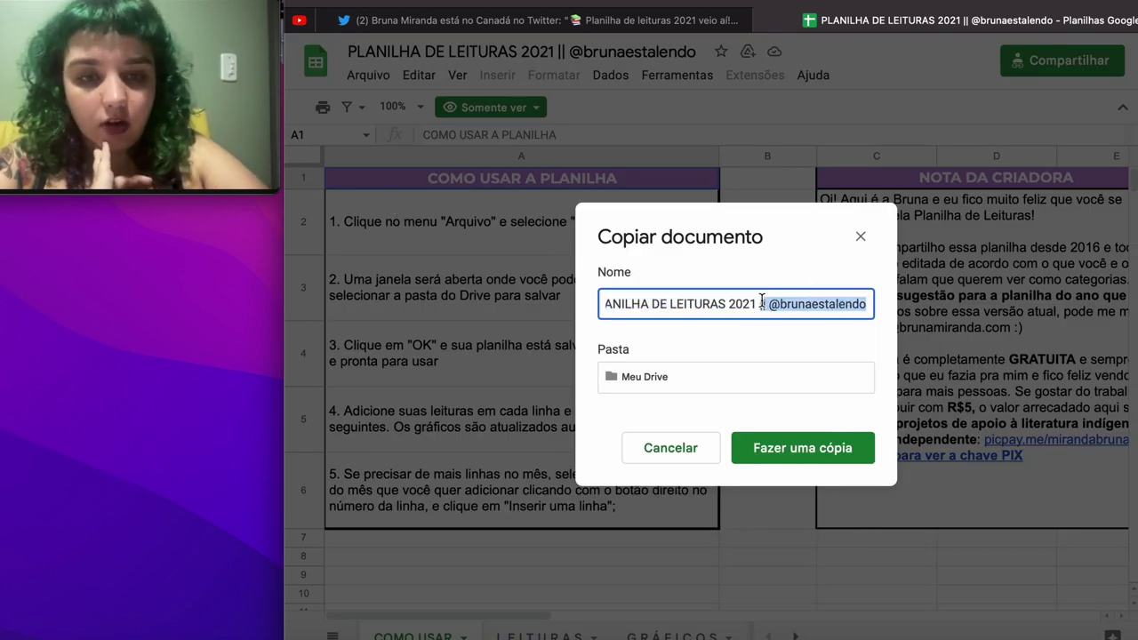
pyautogui.press('BackSpace')
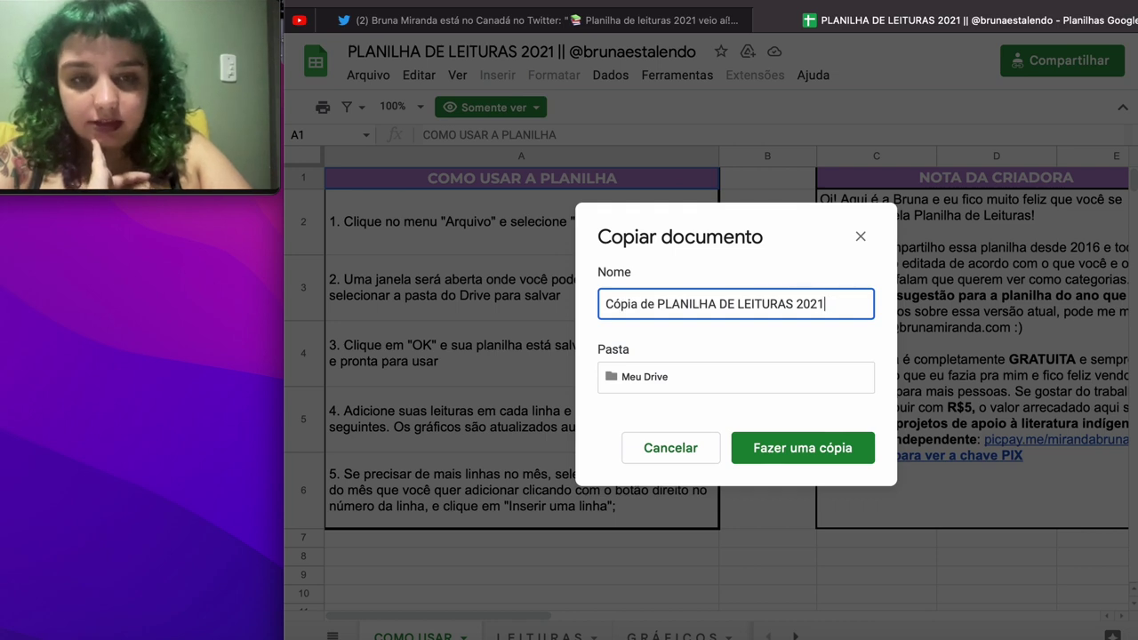
pyautogui.press('BackSpace')
pyautogui.write('3')
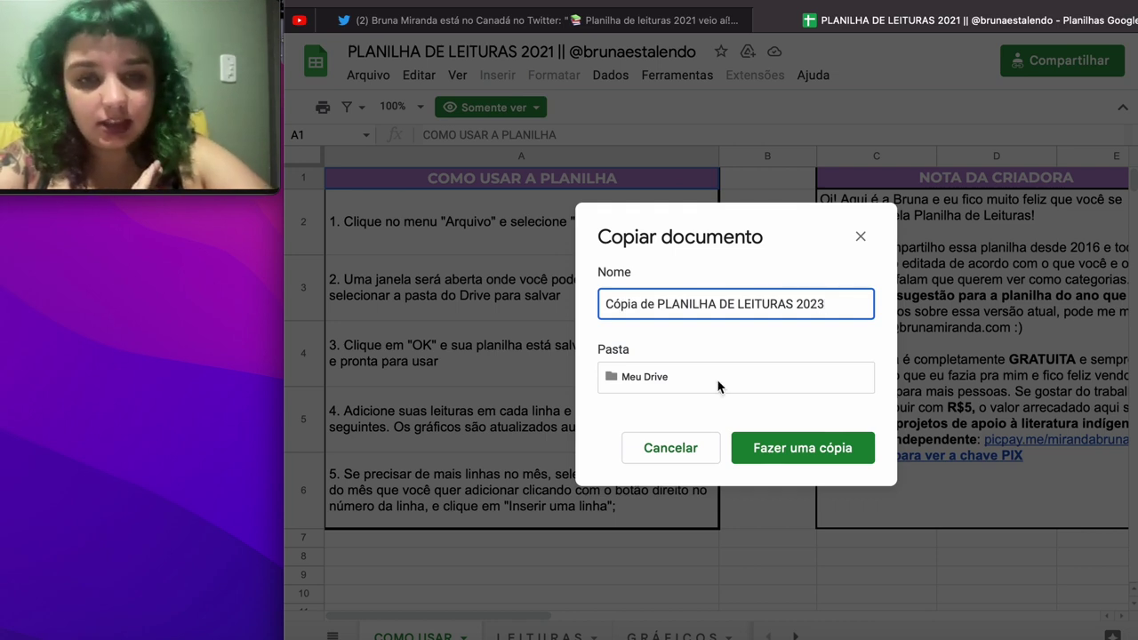
pyautogui.moveTo(656, 304); pyautogui.dragTo(543, 284)
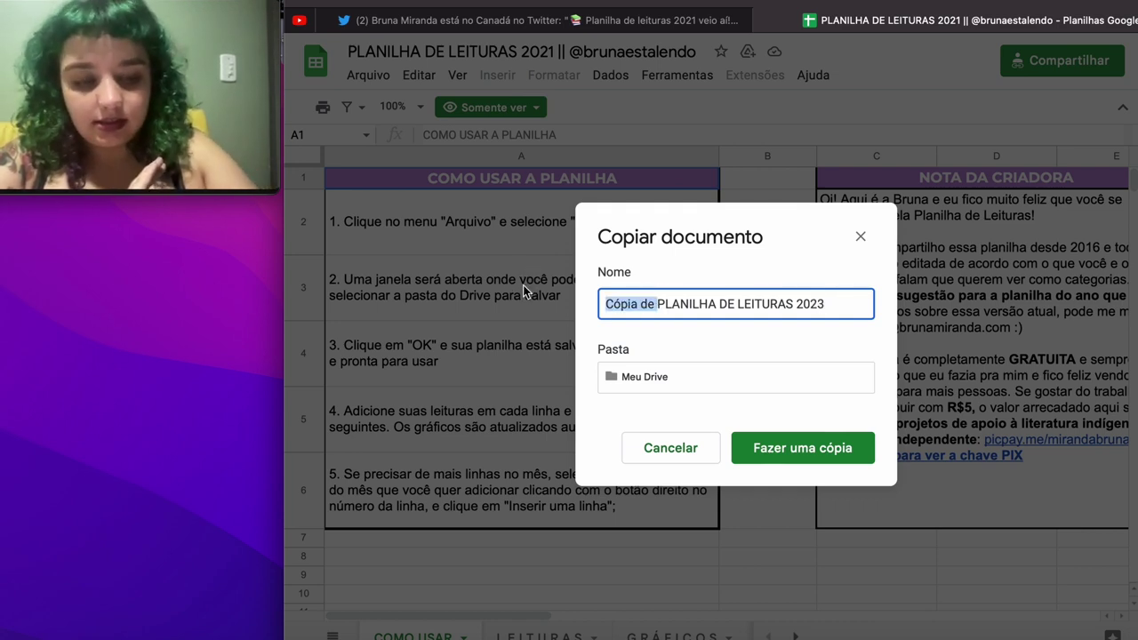
pyautogui.press('BackSpace')
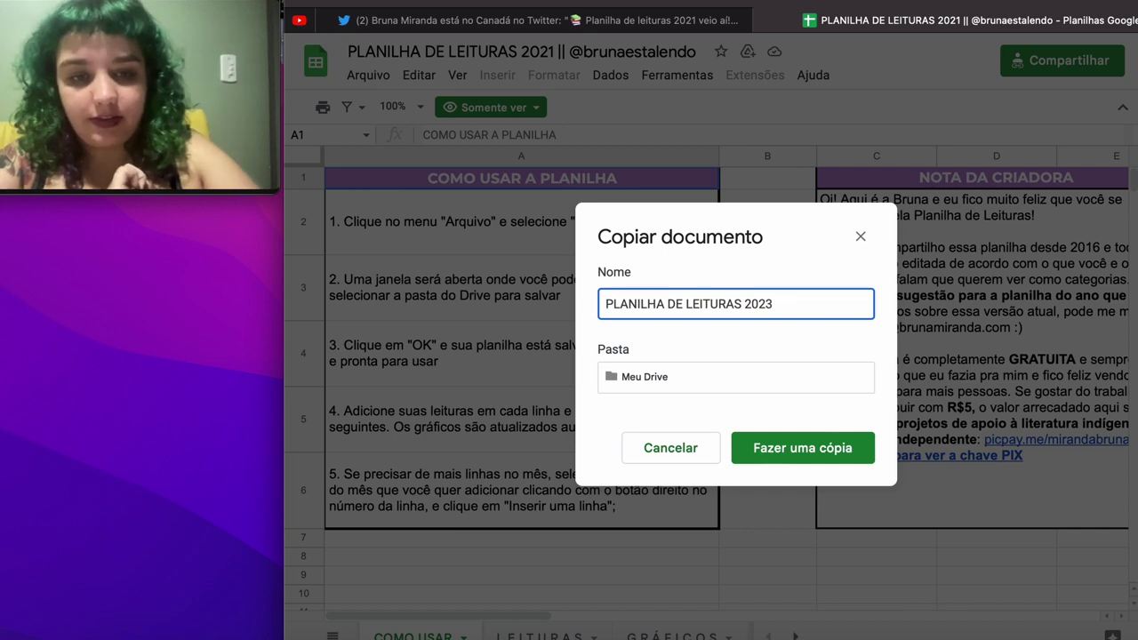
pyautogui.click(804, 443)
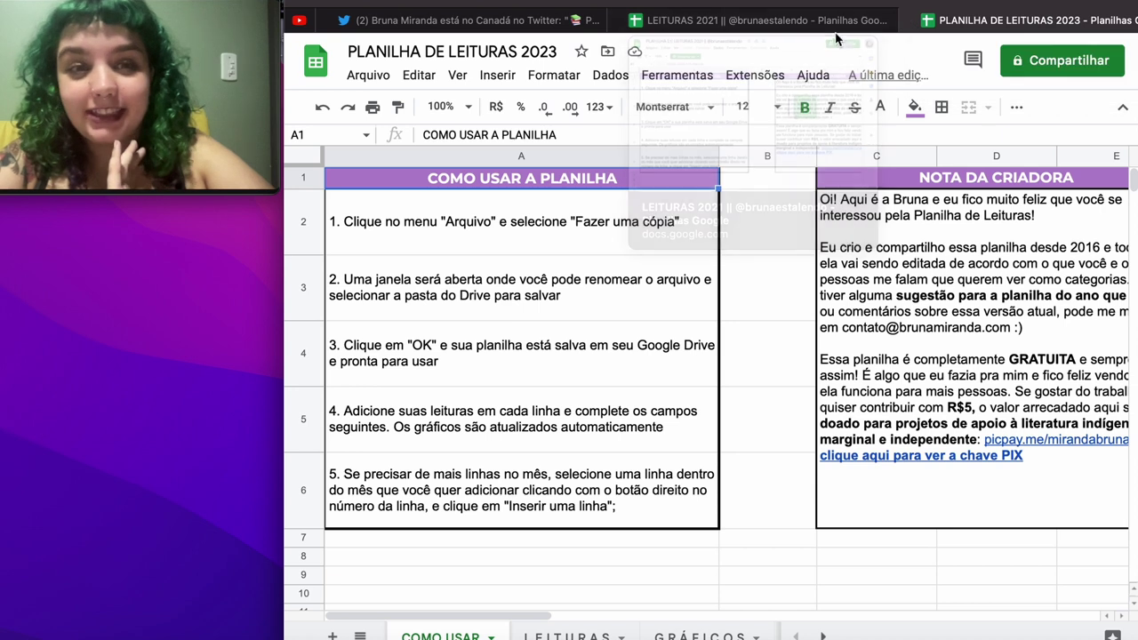
# Step: Close the original 2021 spreadsheet and view the 2023 copy's LEITURAS sheet
pyautogui.click(804, 19)
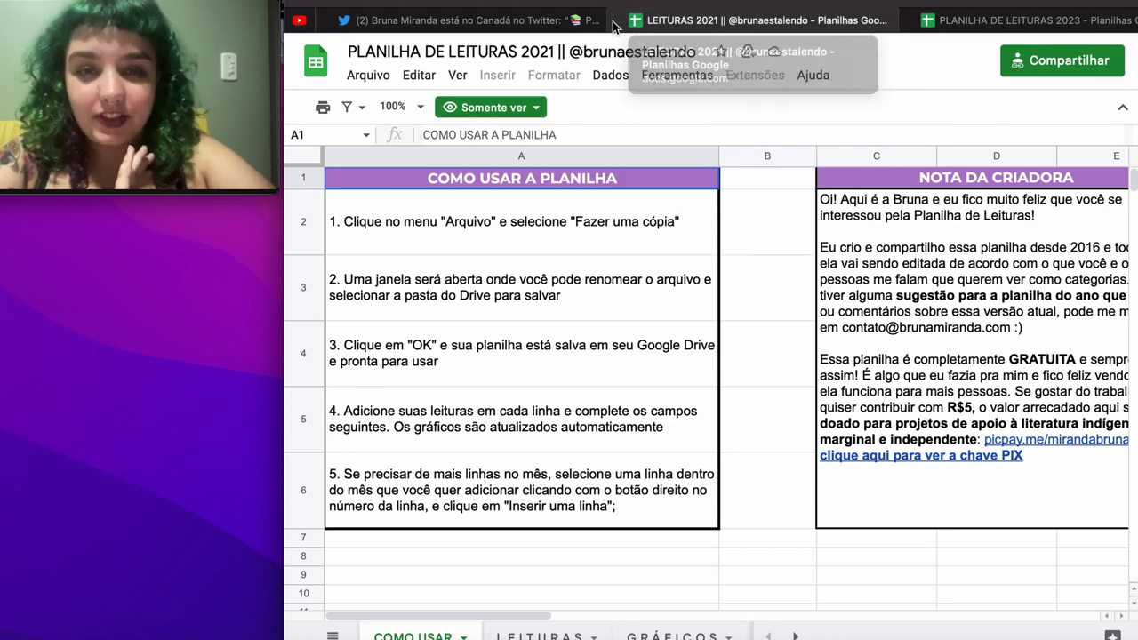
pyautogui.press('super+w')
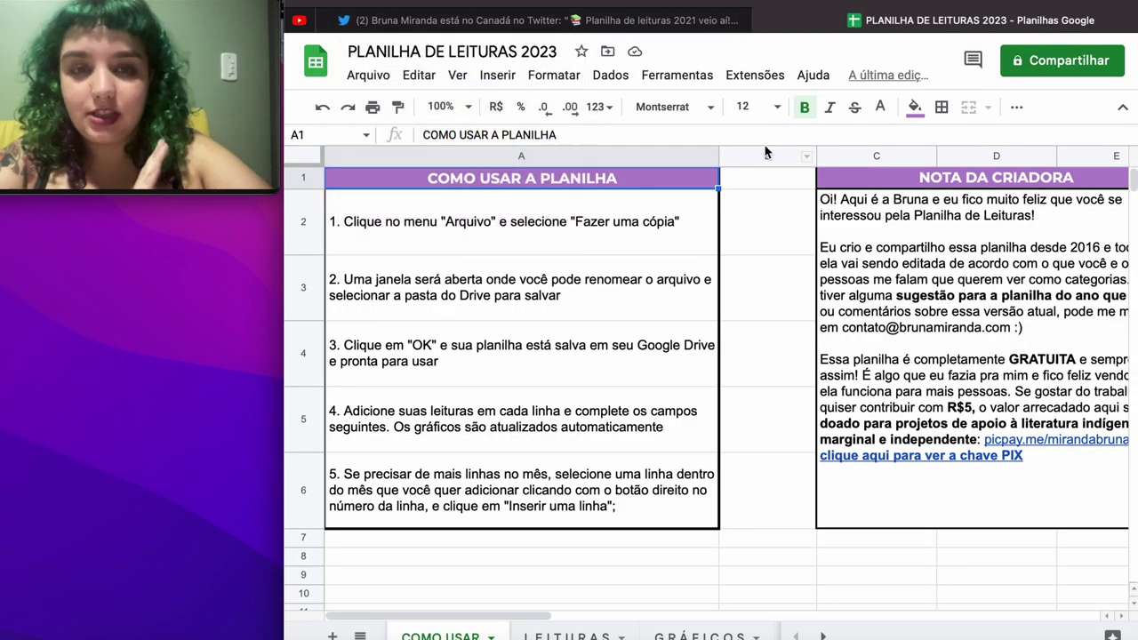
pyautogui.click(543, 635)
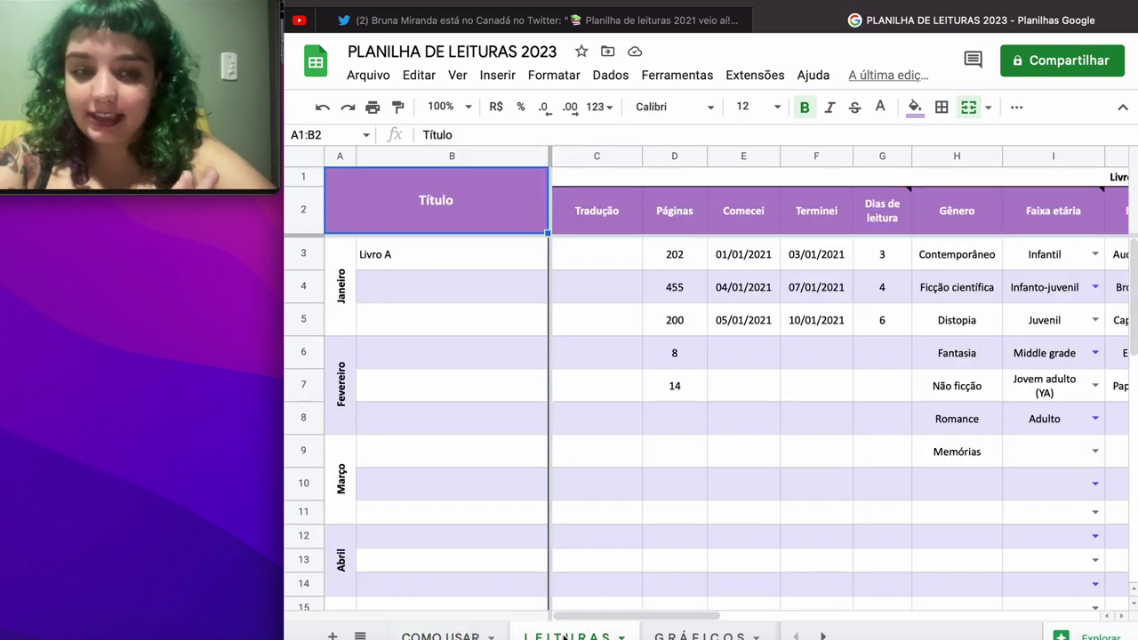
pyautogui.hscroll(10, 808, 356)
pyautogui.hscroll(-8, 808, 356)
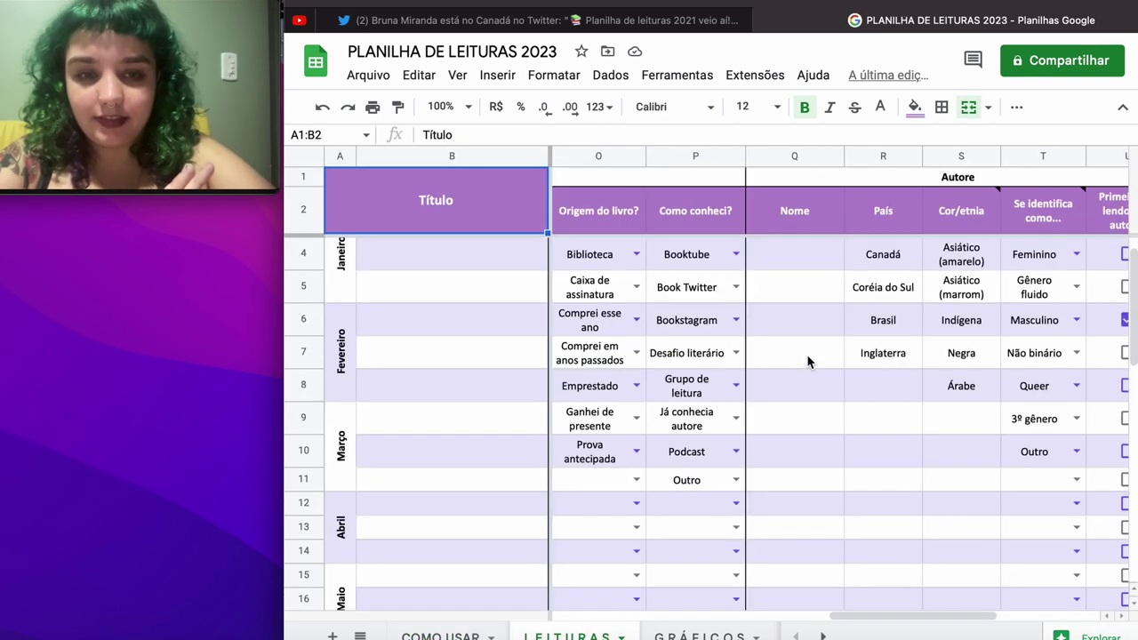
pyautogui.scroll(-3, 807, 354)
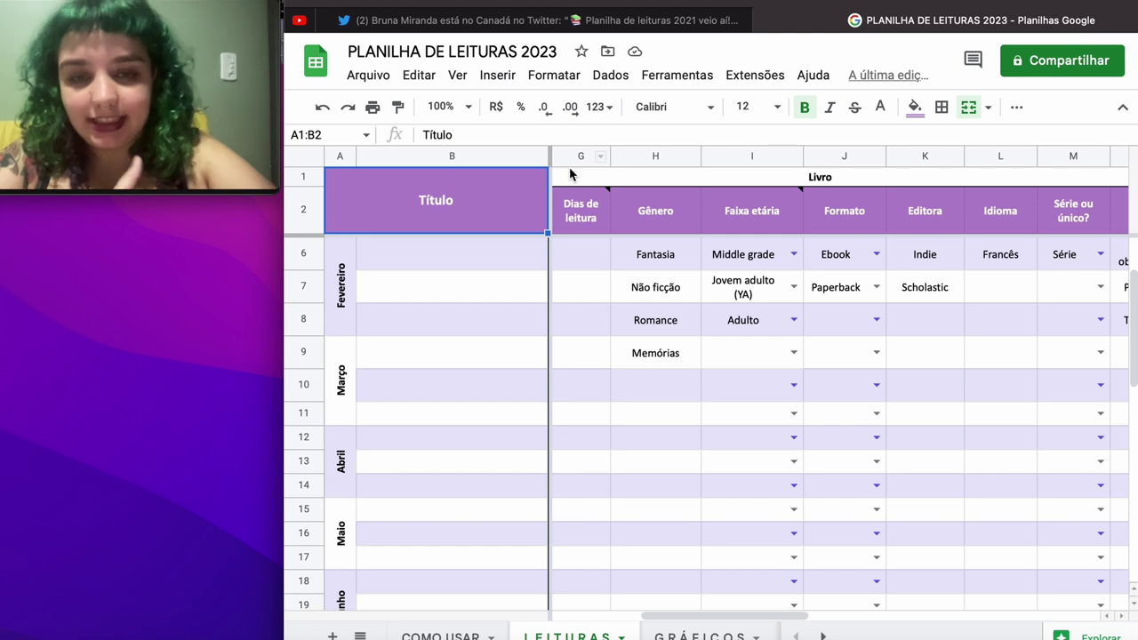
# Step: Delete the Dias de leitura column (G)
pyautogui.click(574, 219)
pyautogui.rightClick(574, 222)
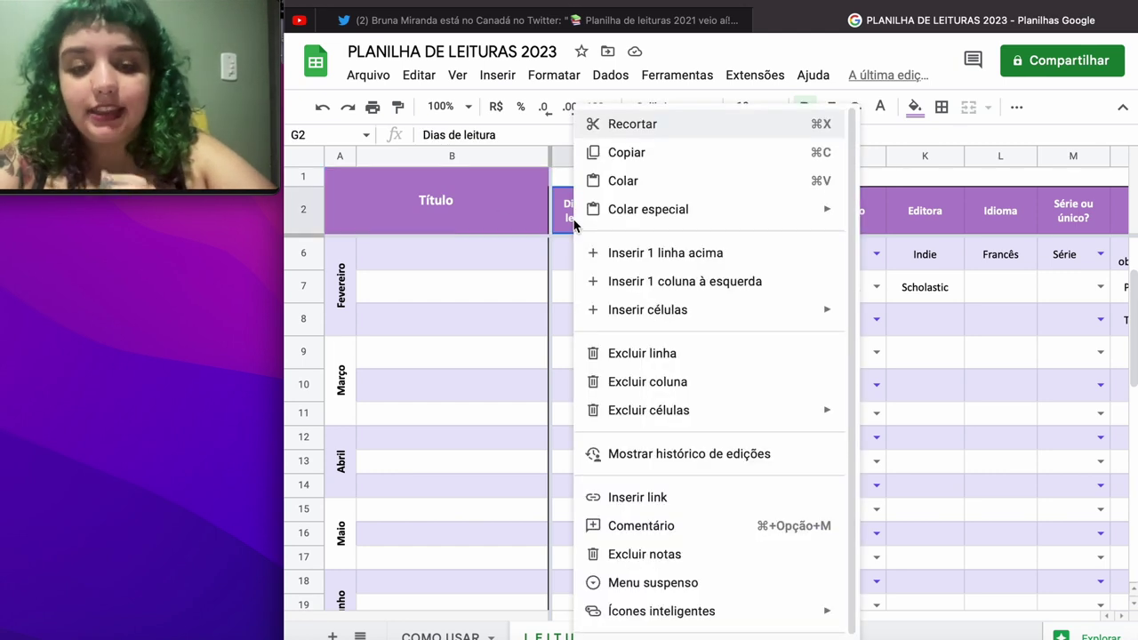
pyautogui.click(433, 81)
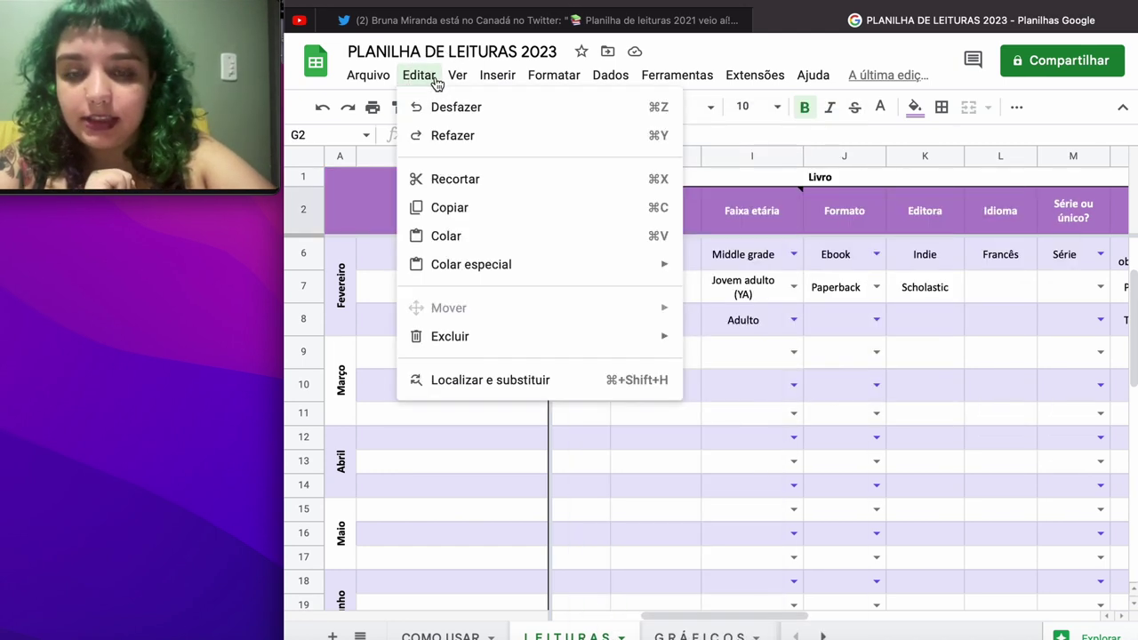
pyautogui.moveTo(503, 335)
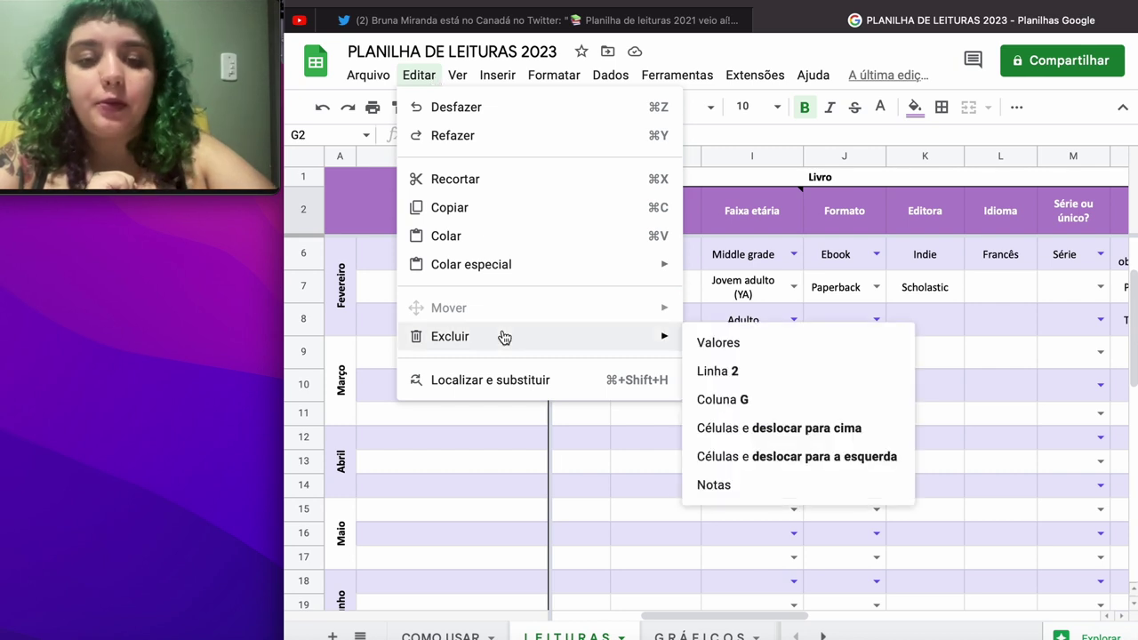
pyautogui.click(720, 401)
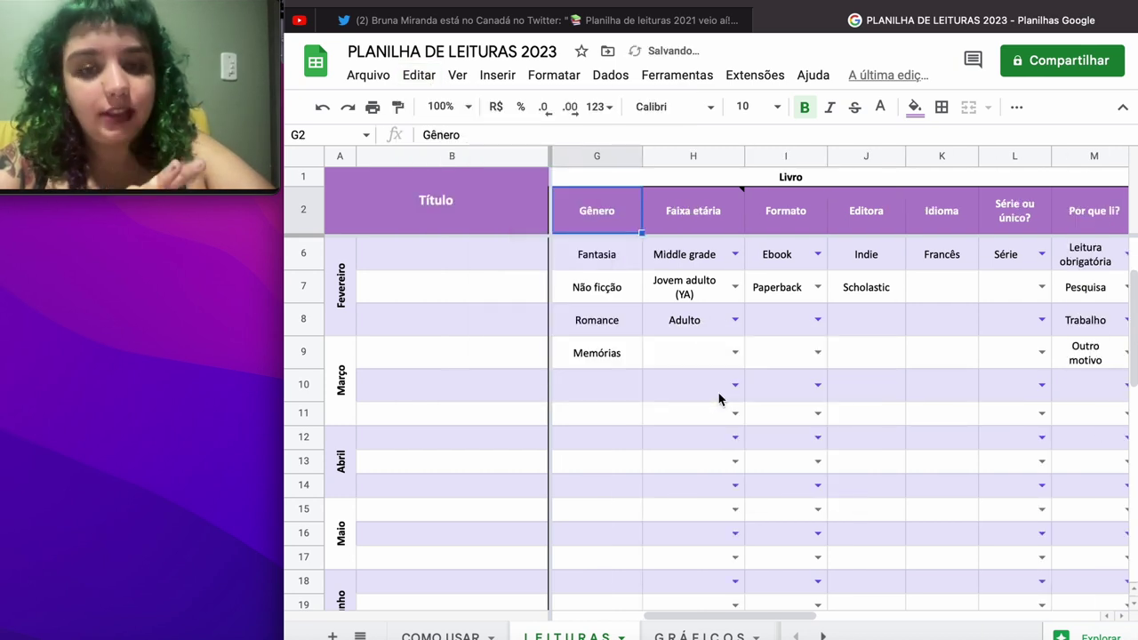
# Step: Clear the sample genres Fantasia through Memórias and delete the Faixa etária column
pyautogui.moveTo(611, 252); pyautogui.dragTo(603, 360)
pyautogui.press('BackSpace')
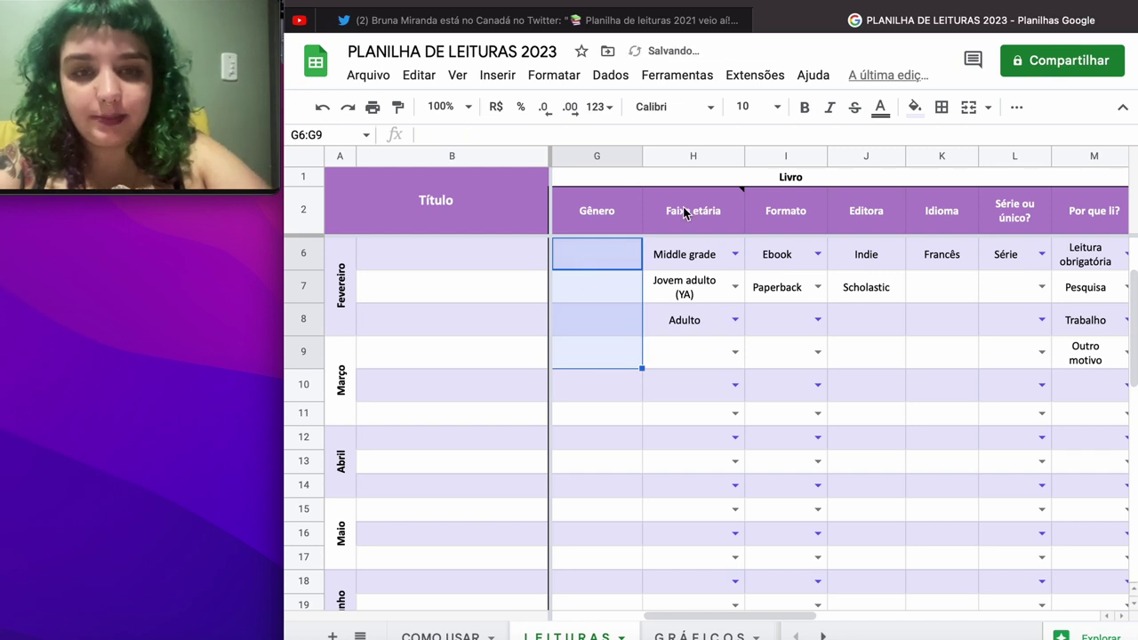
pyautogui.click(698, 256)
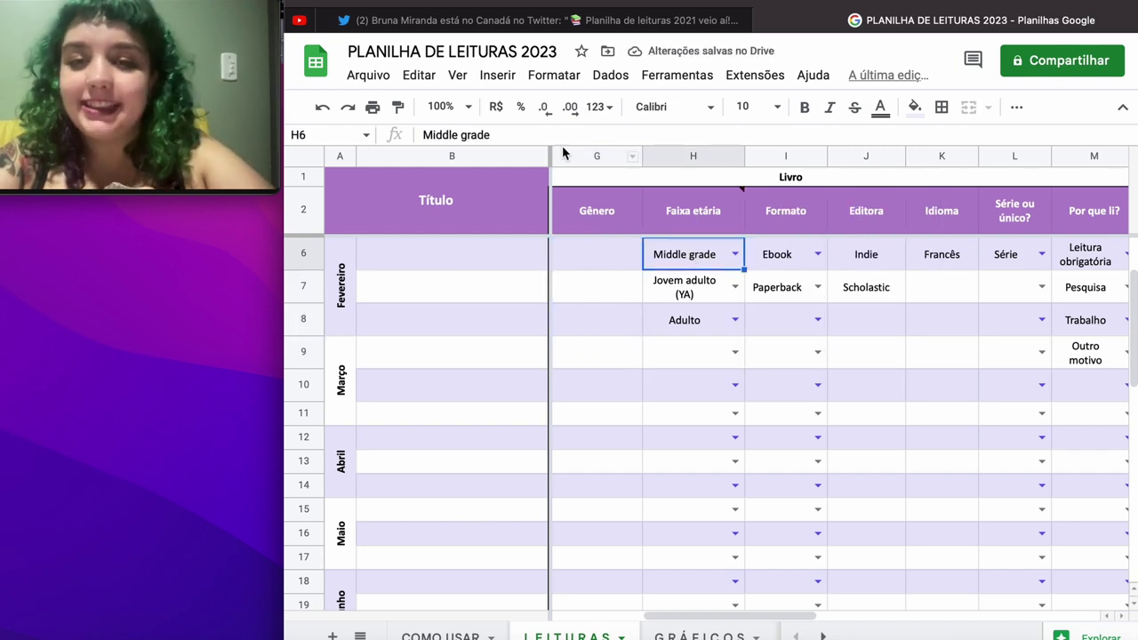
pyautogui.click(425, 78)
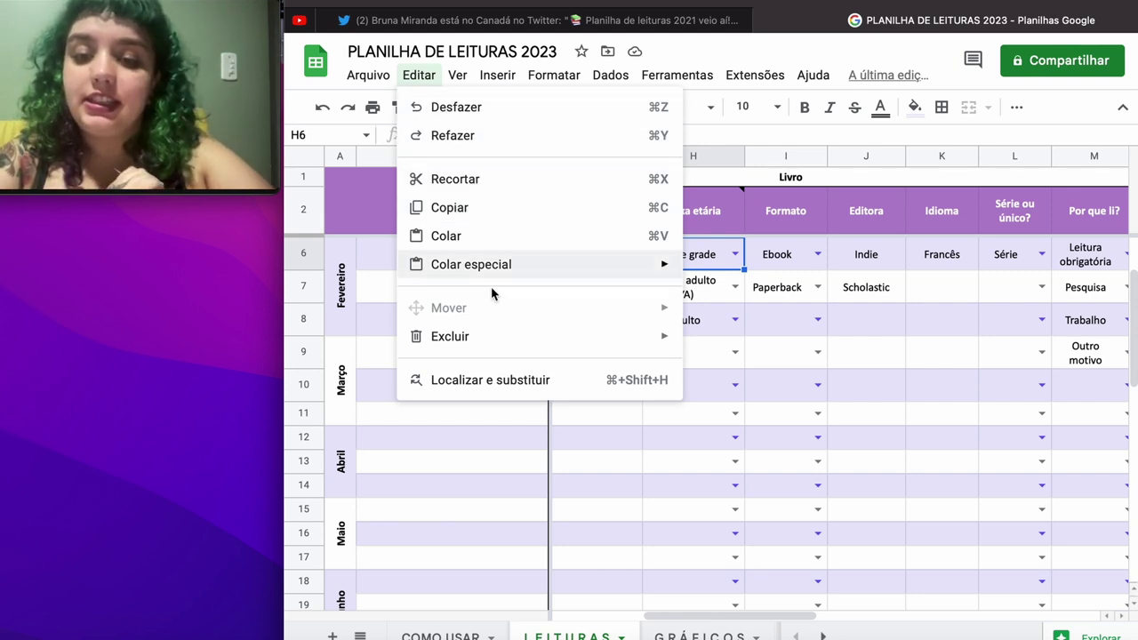
pyautogui.moveTo(495, 343)
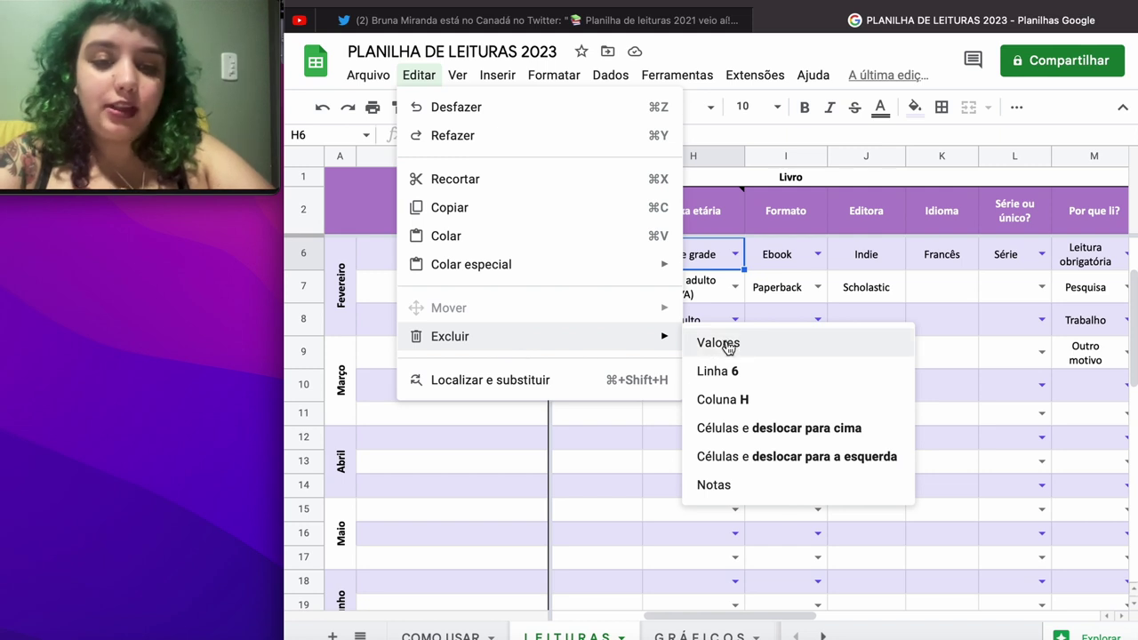
pyautogui.click(726, 399)
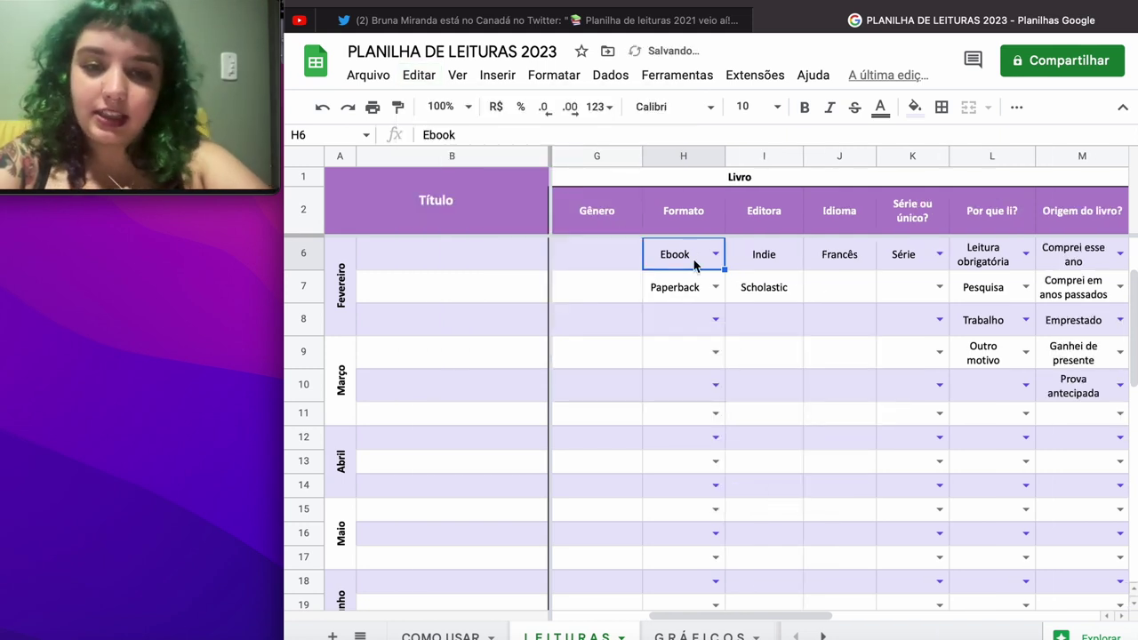
pyautogui.click(683, 218)
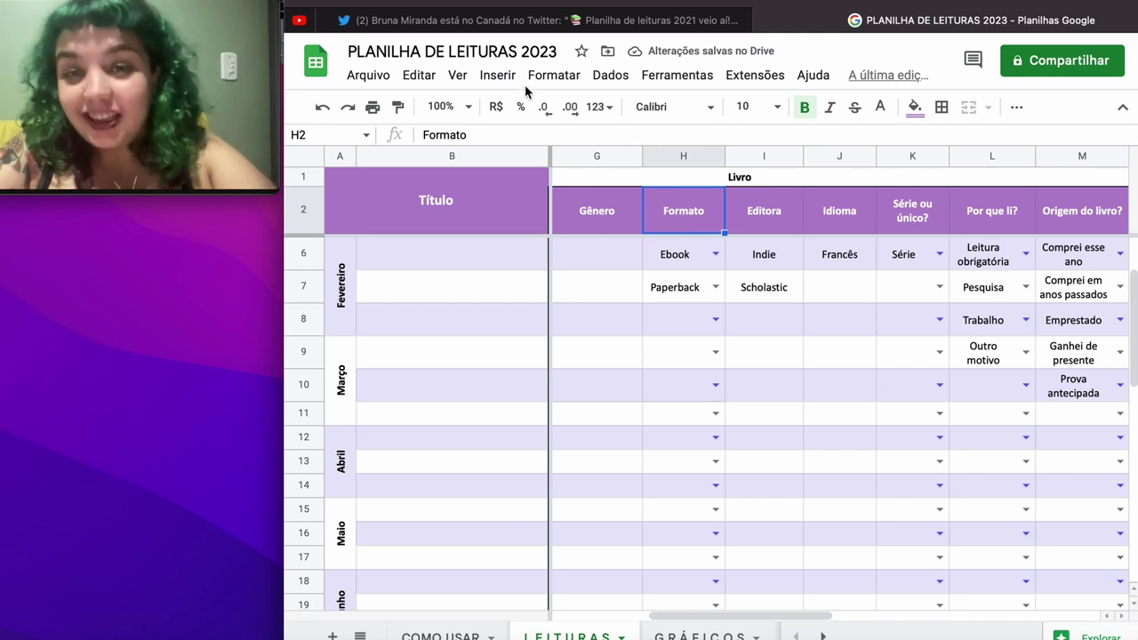
# Step: Delete the Formato and Idioma columns
pyautogui.click(419, 74)
pyautogui.moveTo(457, 74)
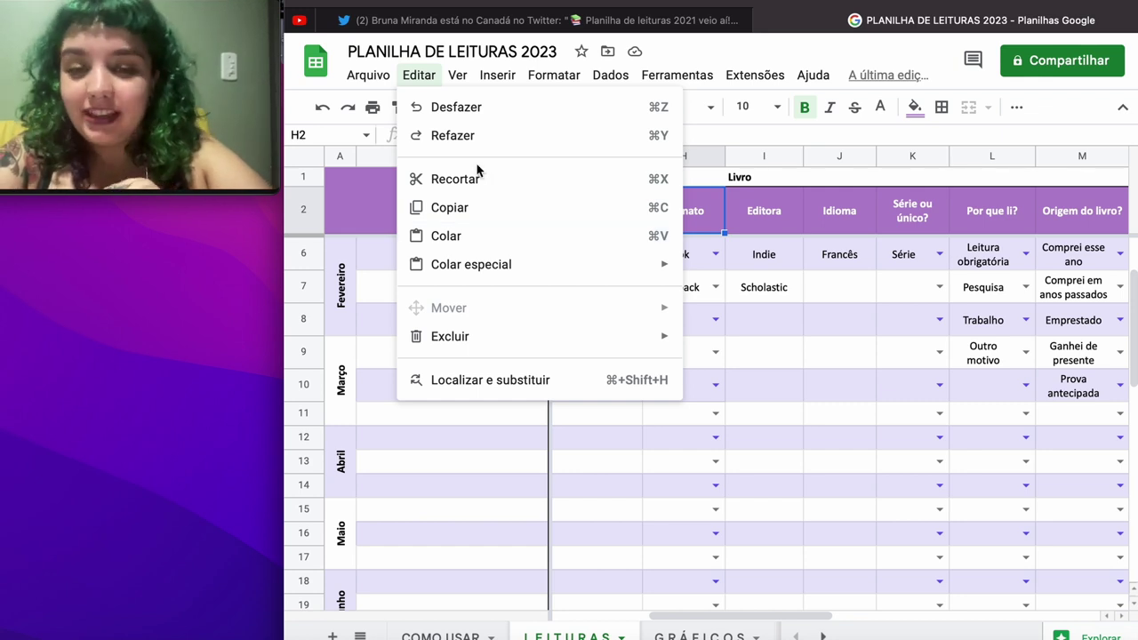
pyautogui.moveTo(490, 271)
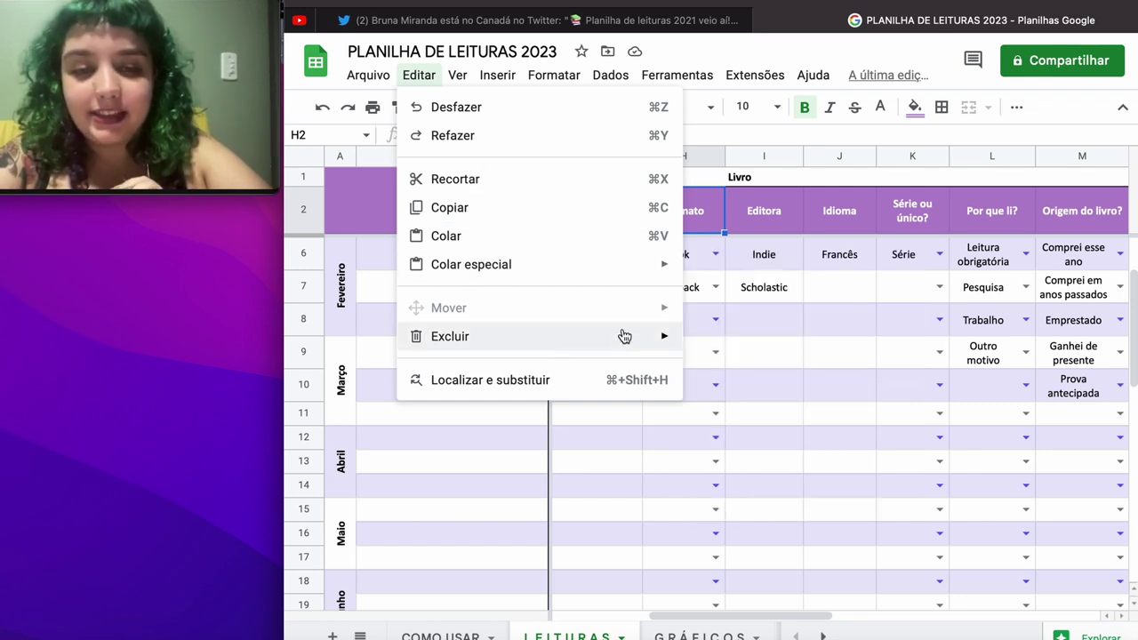
pyautogui.moveTo(625, 337)
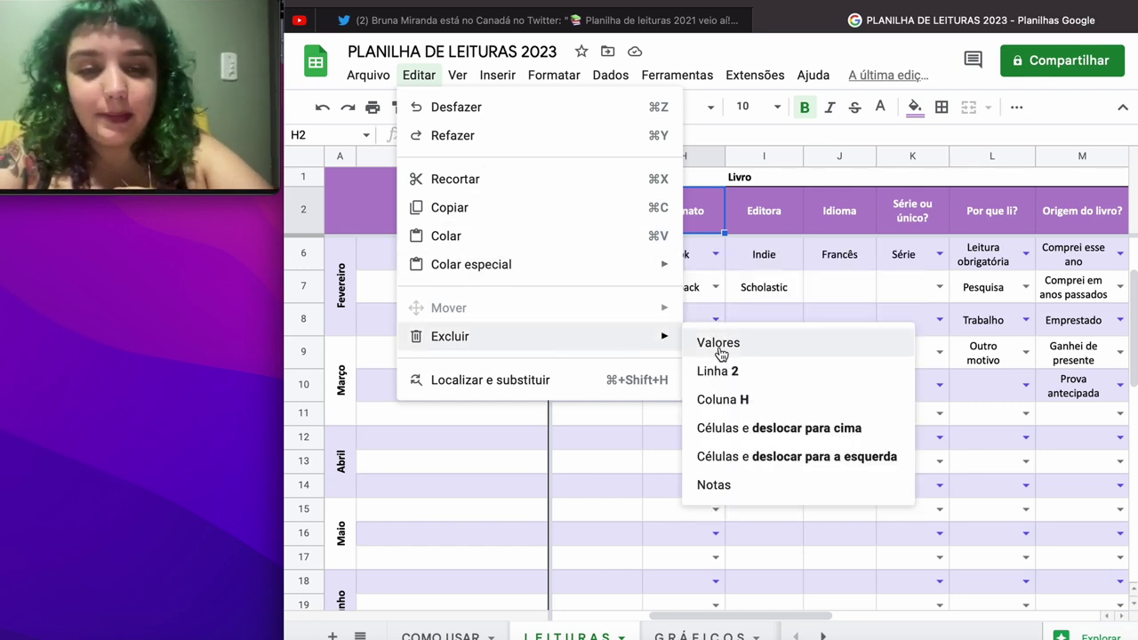
pyautogui.click(748, 400)
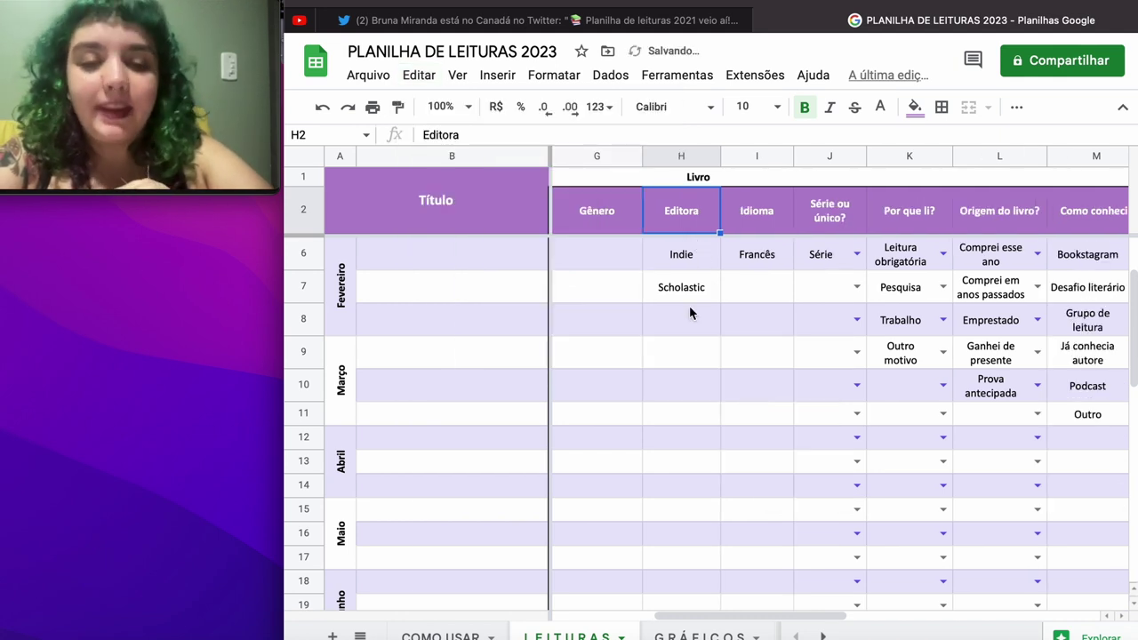
pyautogui.click(774, 224)
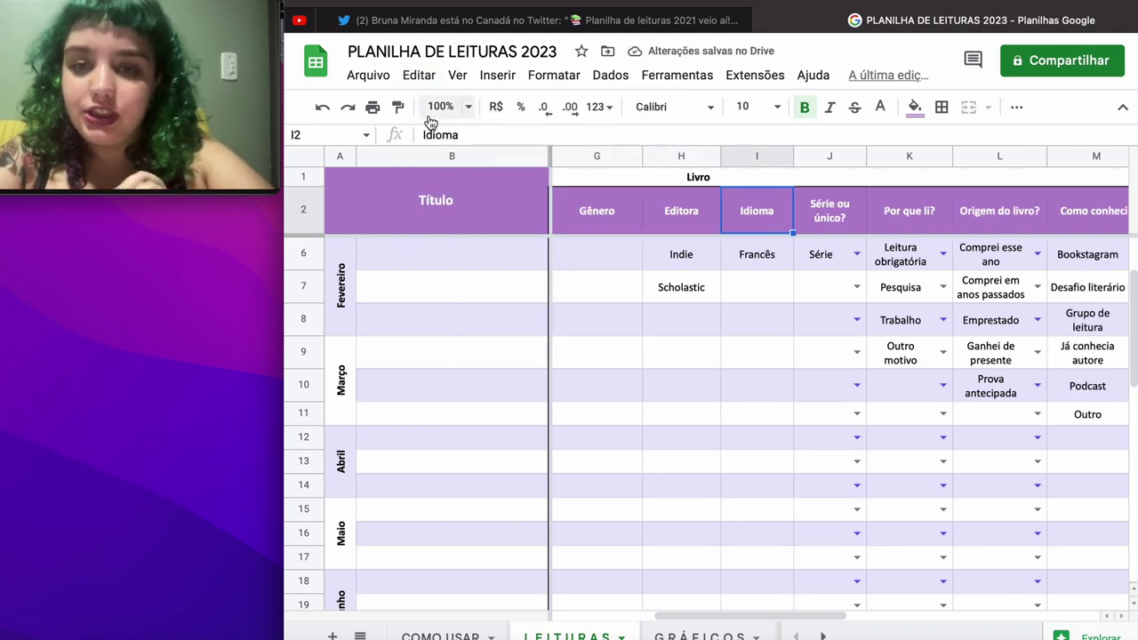
pyautogui.click(419, 76)
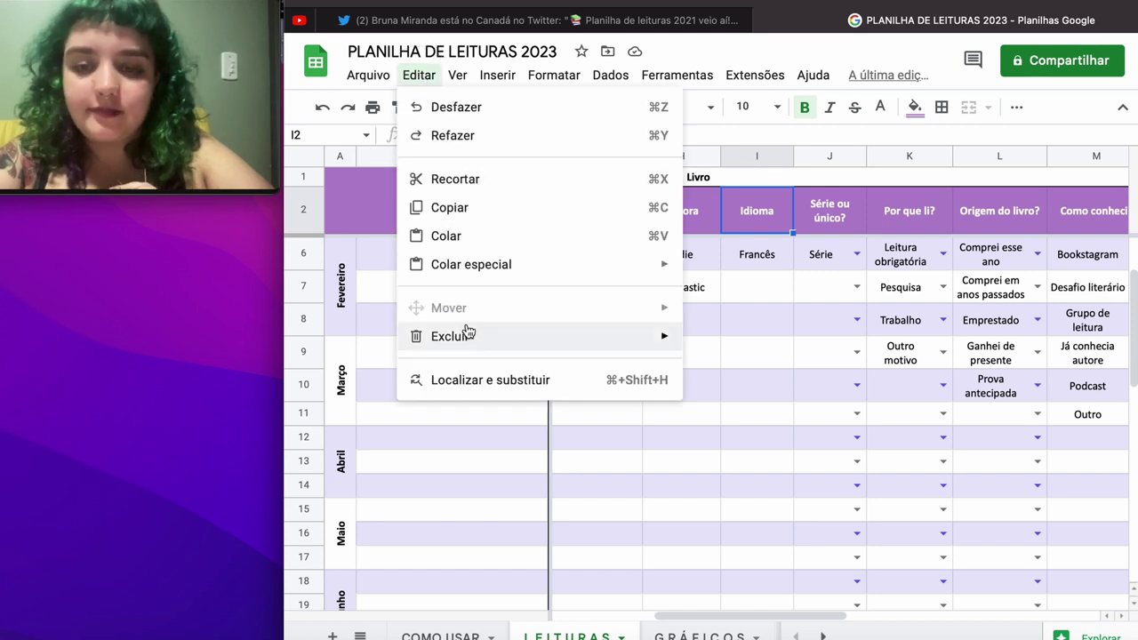
pyautogui.moveTo(465, 334)
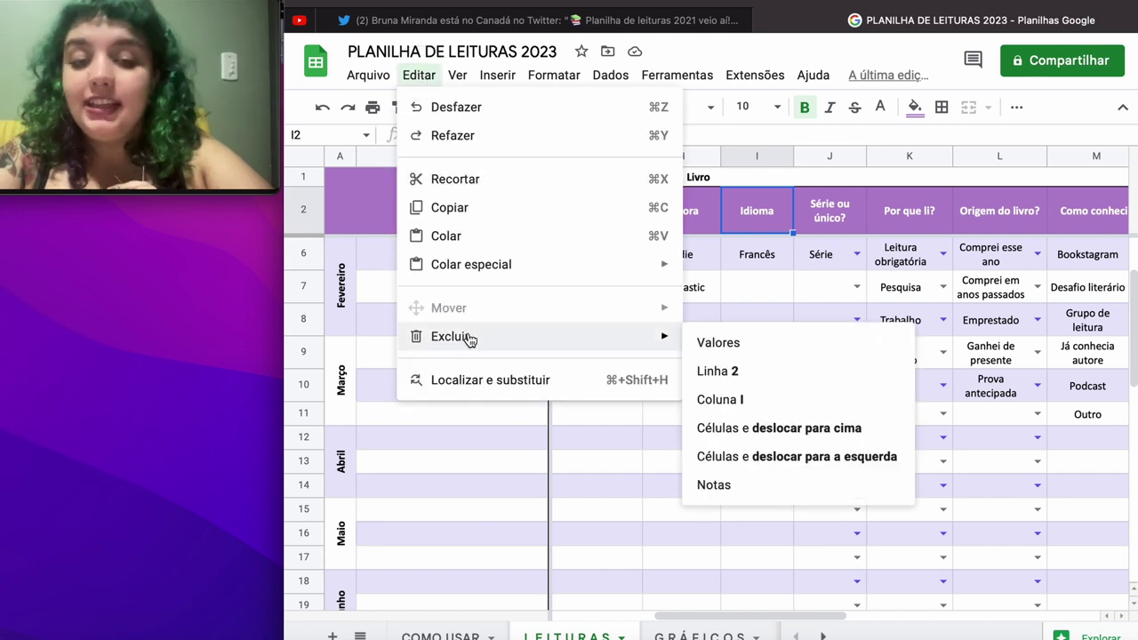
pyautogui.click(754, 402)
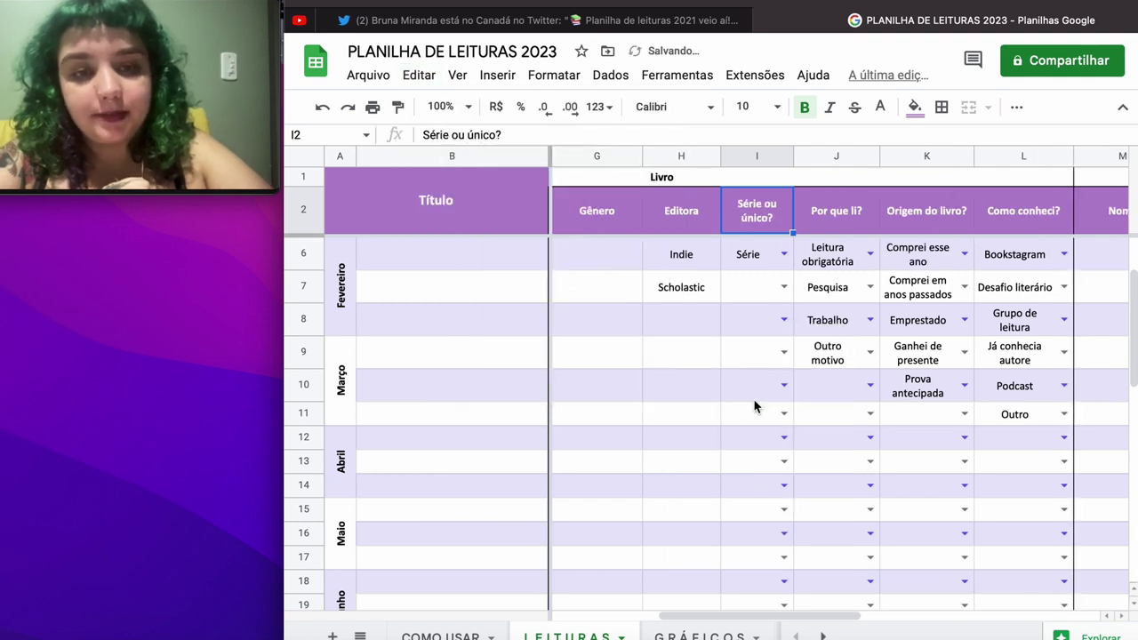
# Step: Delete the Série ou único?, Por que li?, Origem do livro? and Como conheci? columns
pyautogui.click(419, 75)
pyautogui.moveTo(558, 345)
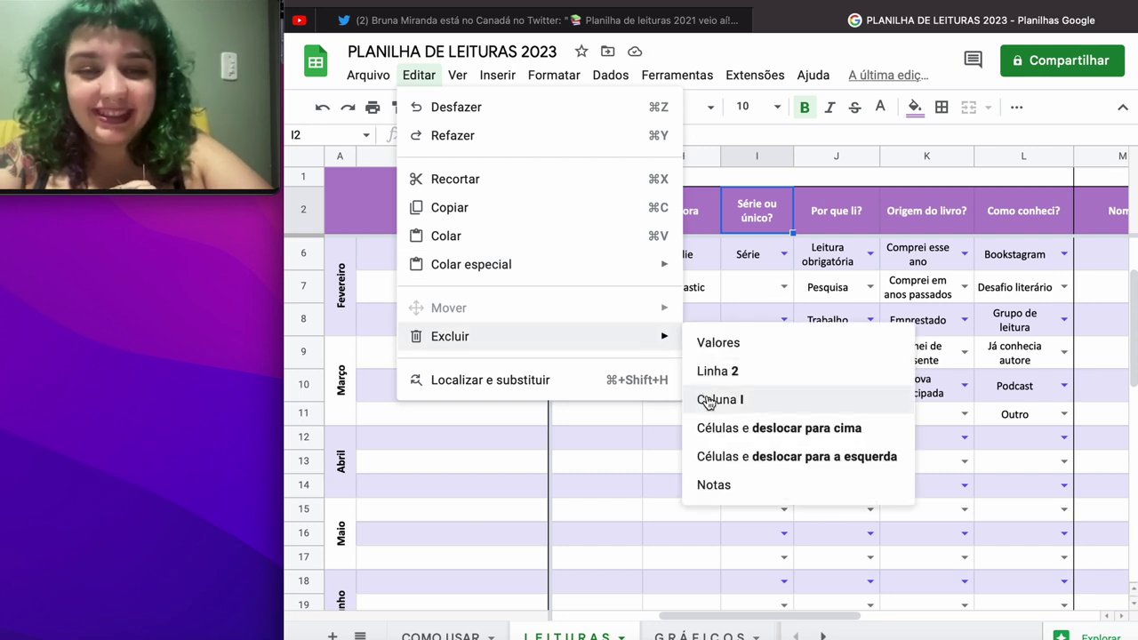
pyautogui.click(708, 401)
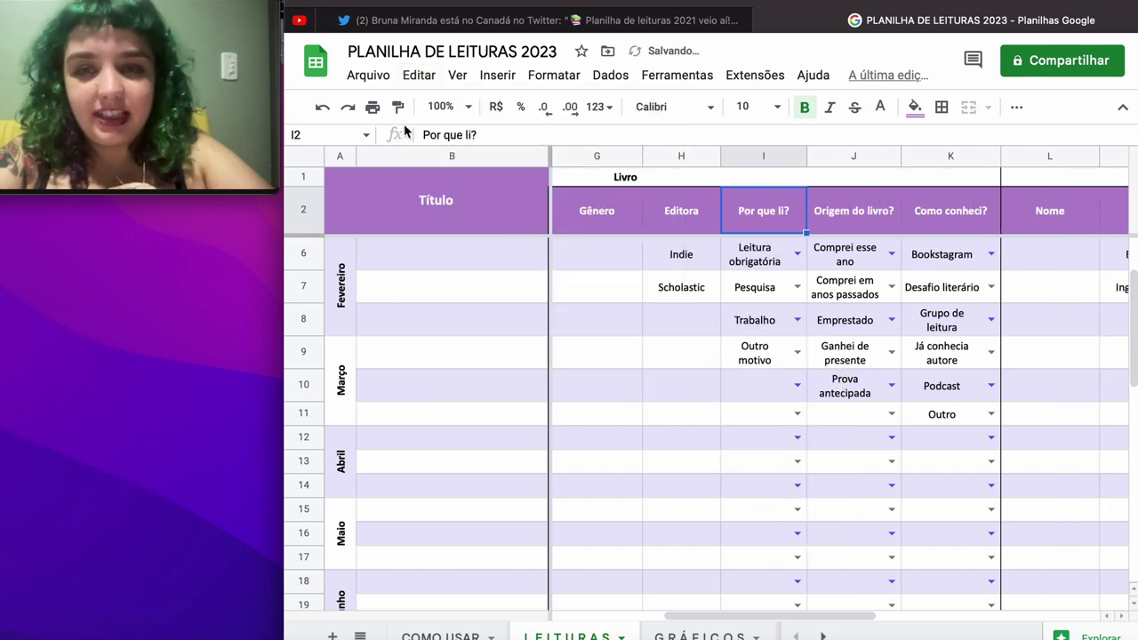
pyautogui.click(420, 76)
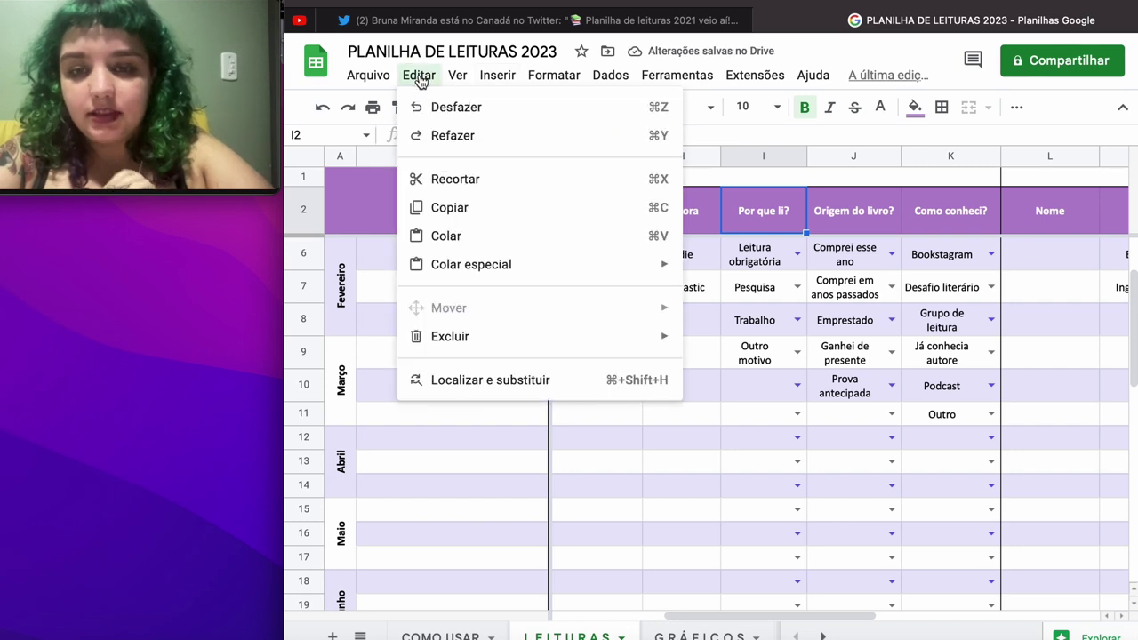
pyautogui.moveTo(465, 343)
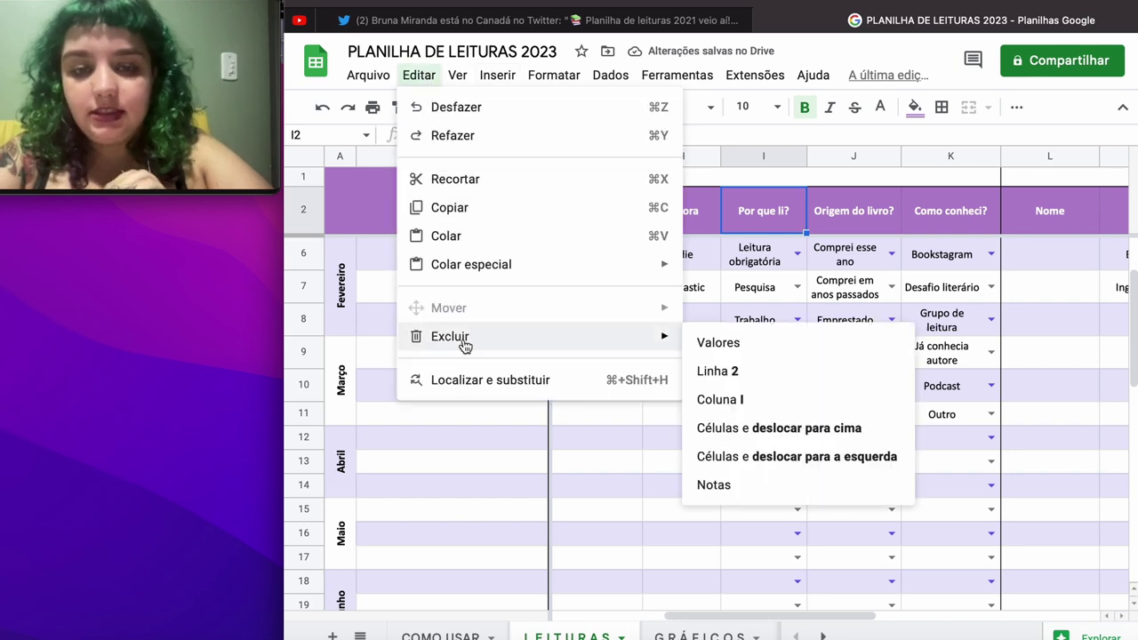
pyautogui.click(730, 411)
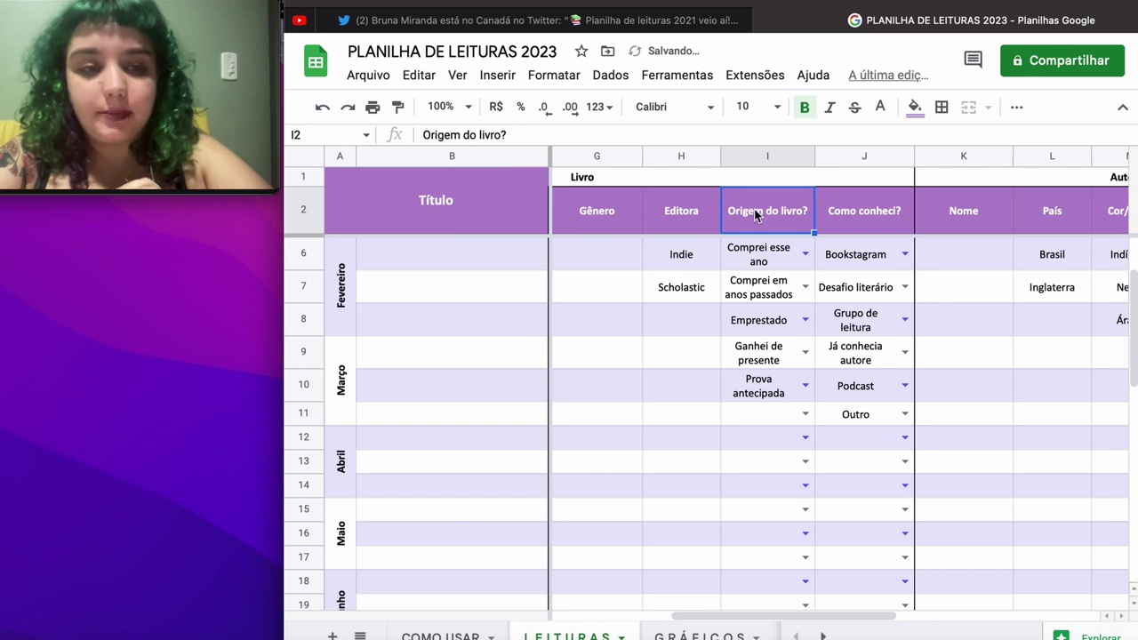
pyautogui.moveTo(756, 215); pyautogui.dragTo(874, 213)
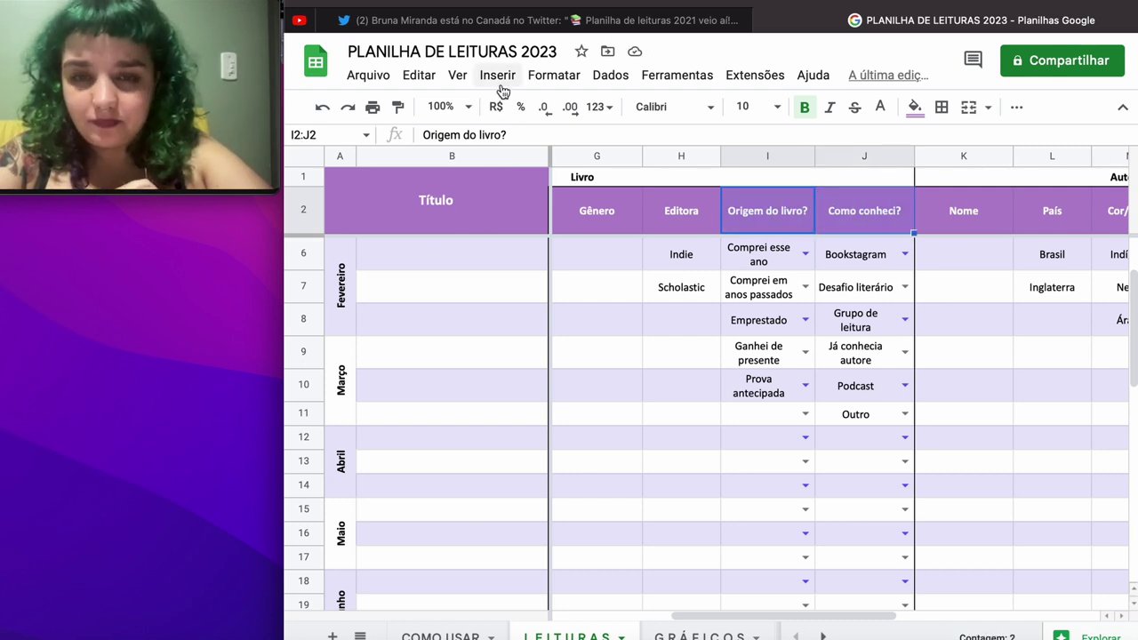
pyautogui.click(419, 76)
pyautogui.moveTo(437, 338)
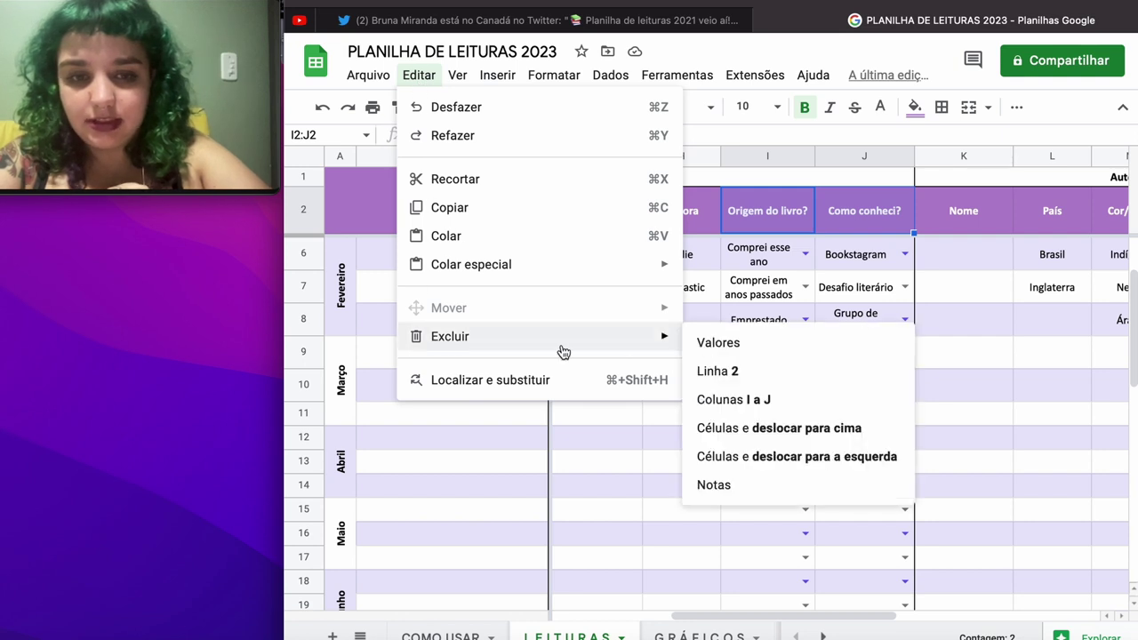
pyautogui.click(722, 402)
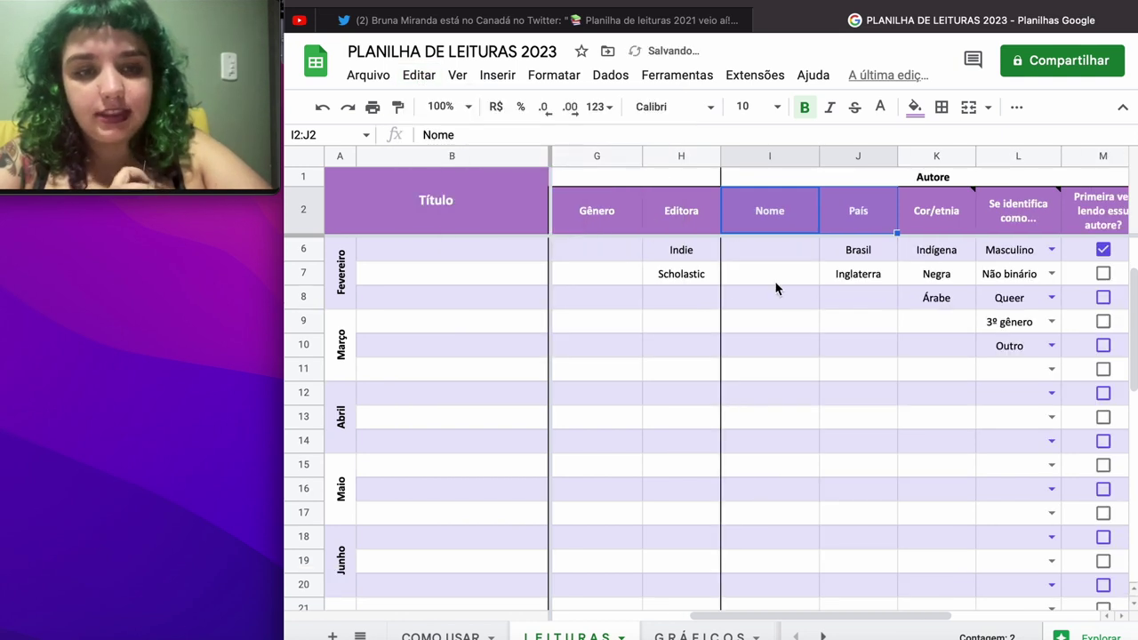
# Step: Rename the Nome header in I2 to 'Autore'
pyautogui.click(768, 217)
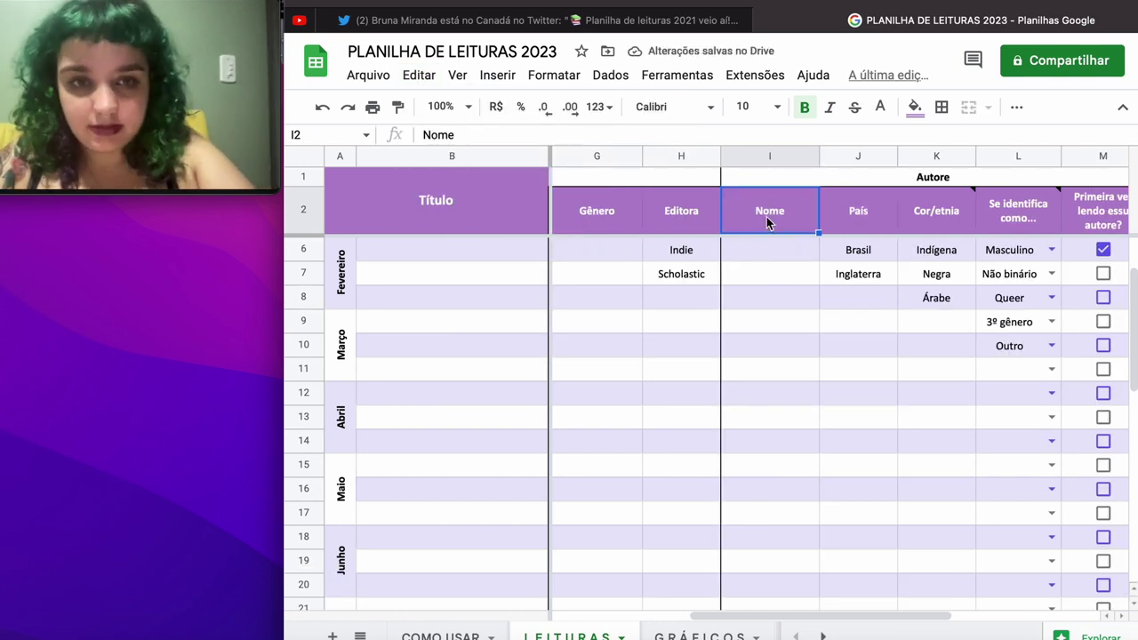
pyautogui.write('Autor')
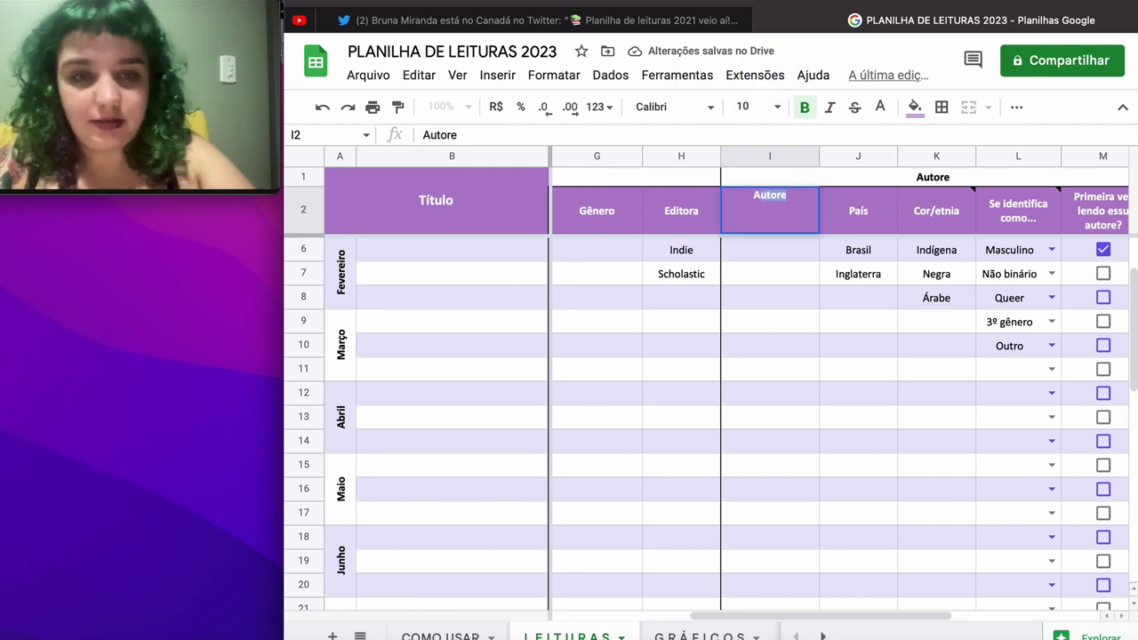
pyautogui.press('Tab')
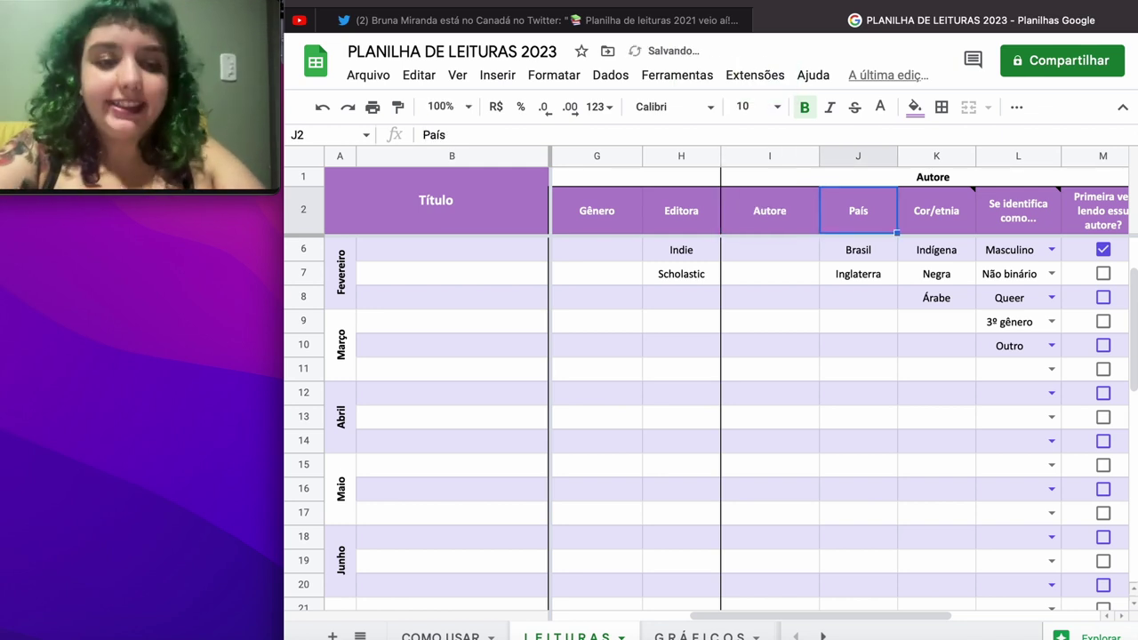
pyautogui.moveTo(584, 254); pyautogui.dragTo(996, 371)
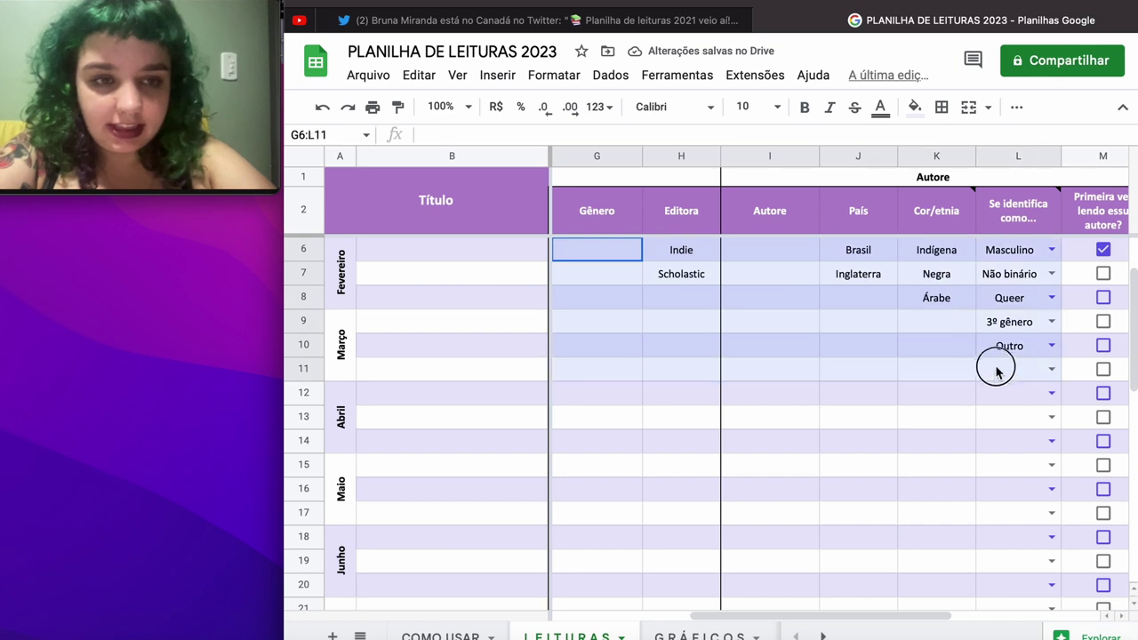
pyautogui.press('Delete')
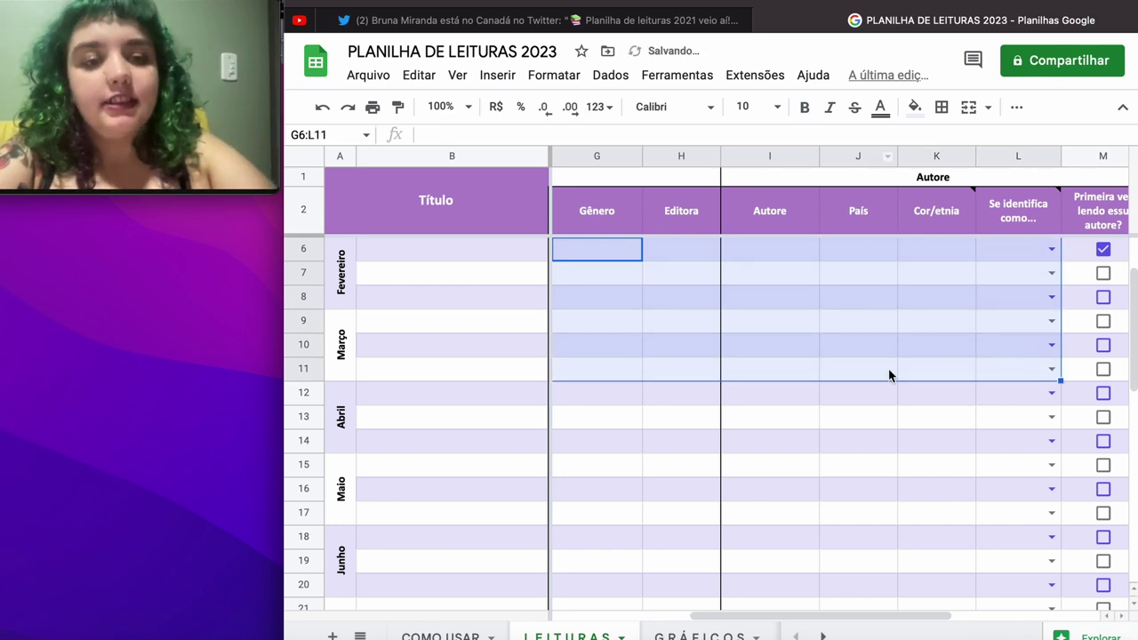
pyautogui.click(876, 391)
pyautogui.click(1042, 218)
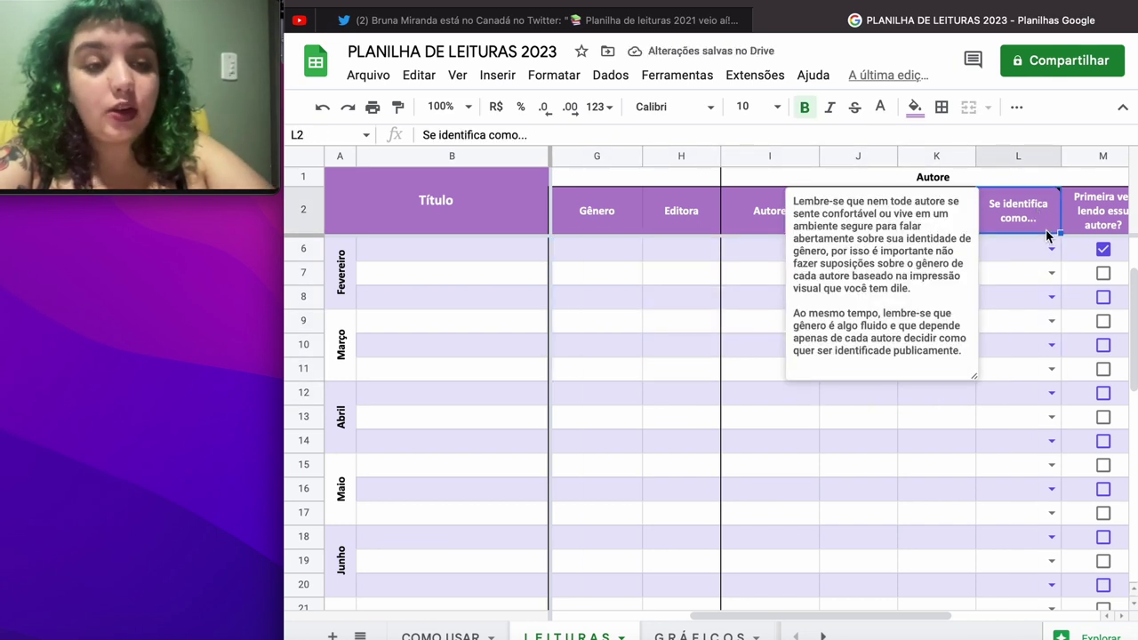
pyautogui.click(1051, 249)
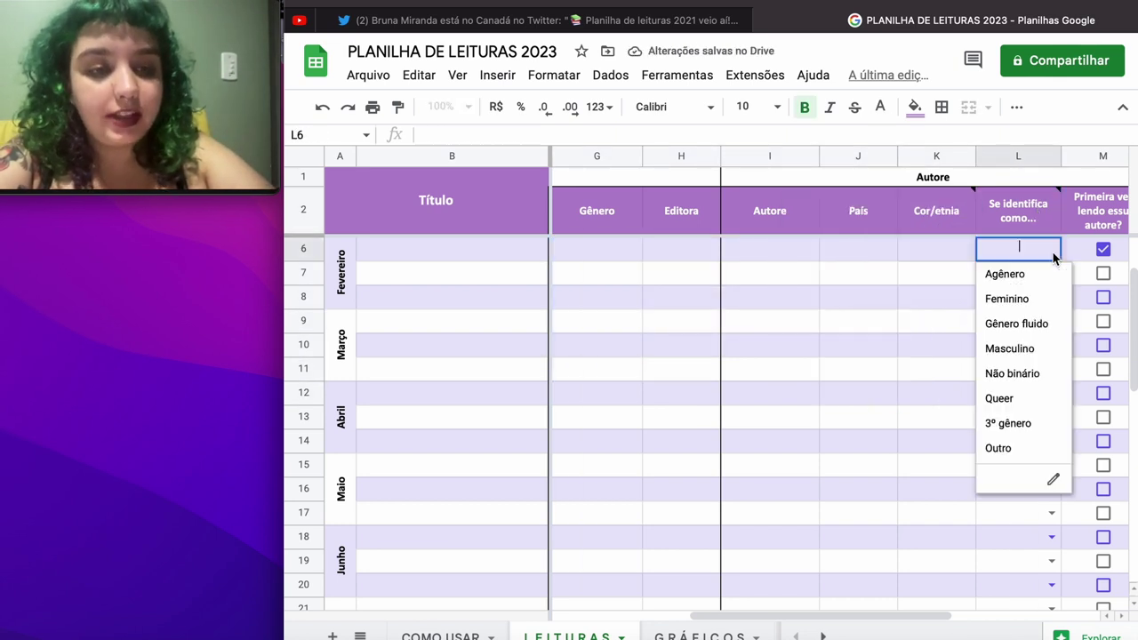
pyautogui.click(901, 274)
pyautogui.hscroll(5, 901, 275)
pyautogui.scroll(2, 901, 278)
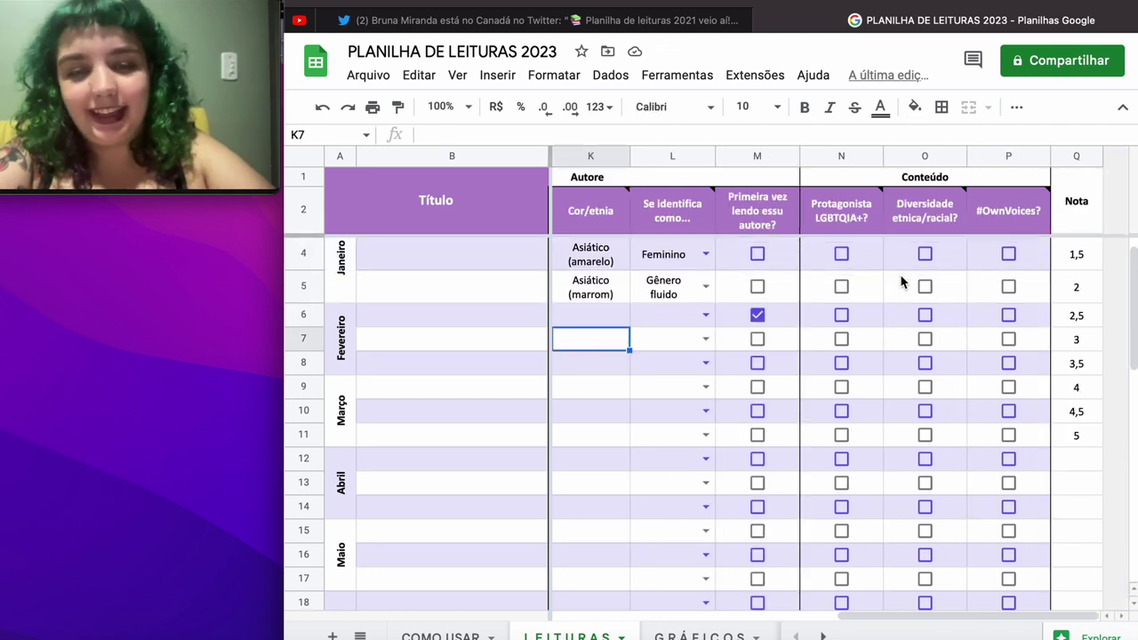
pyautogui.hscroll(-3, 901, 281)
pyautogui.scroll(1, 640, 327)
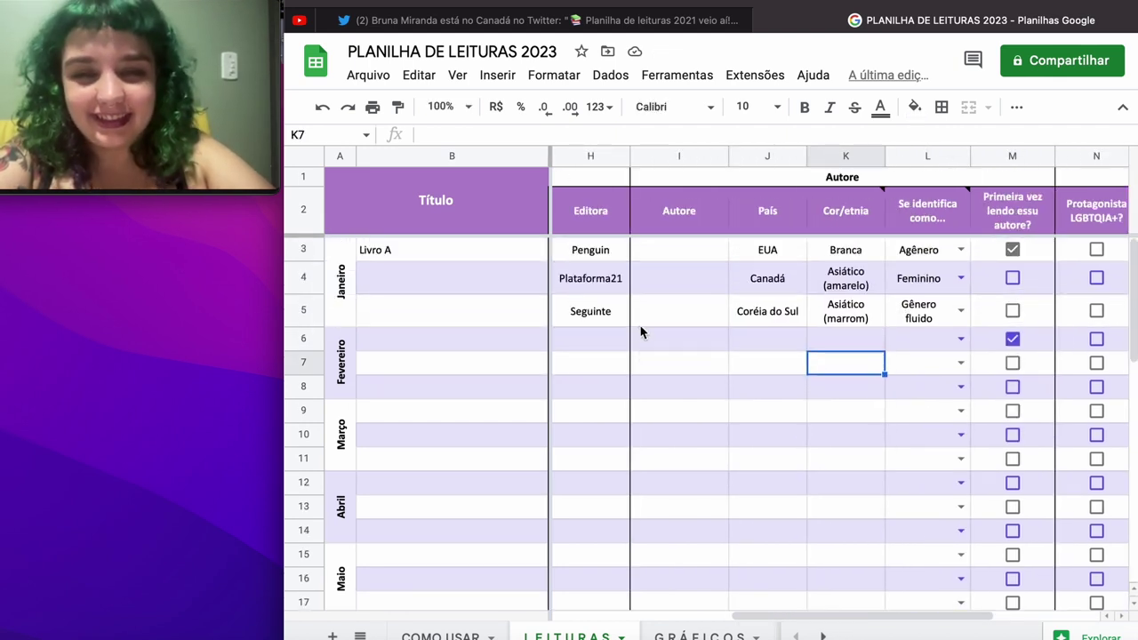
pyautogui.hscroll(1, 639, 329)
pyautogui.moveTo(845, 423); pyautogui.dragTo(403, 255)
pyautogui.press('Delete')
pyautogui.hscroll(2, 666, 311)
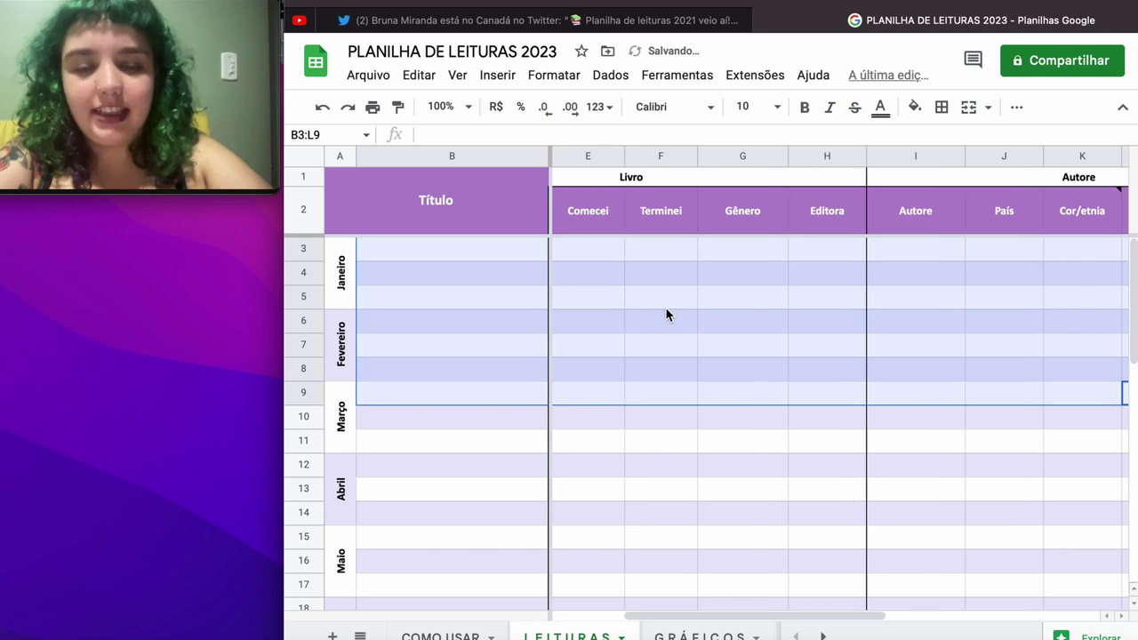
pyautogui.hscroll(-2, 666, 311)
pyautogui.scroll(-2, 666, 311)
pyautogui.click(604, 215)
pyautogui.press('Left')
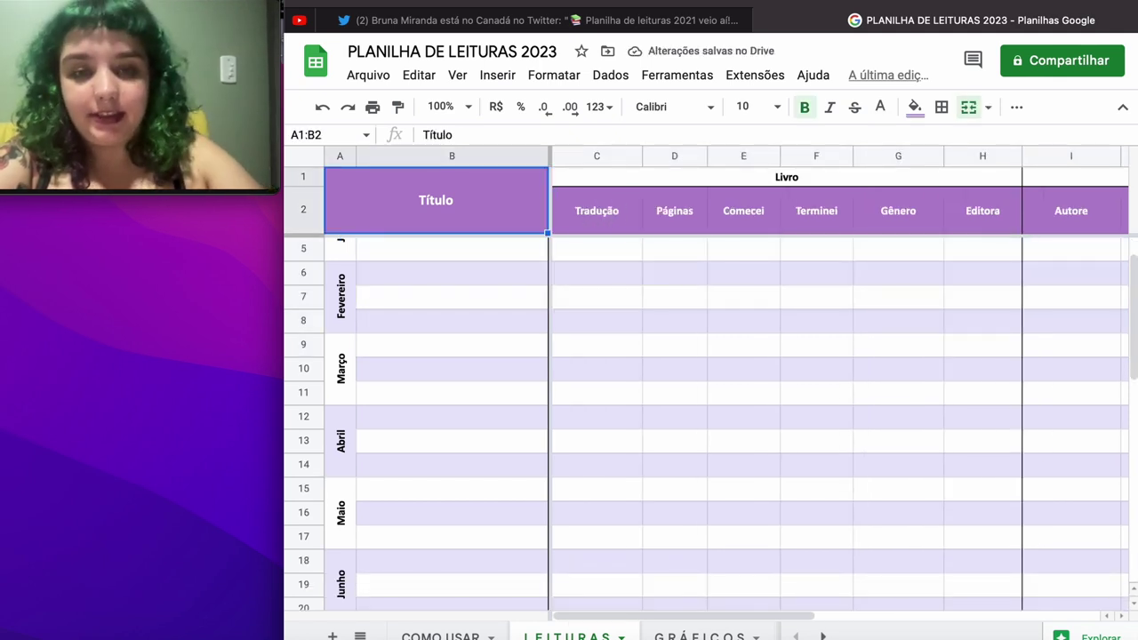
pyautogui.press('Down')
pyautogui.press('Down')
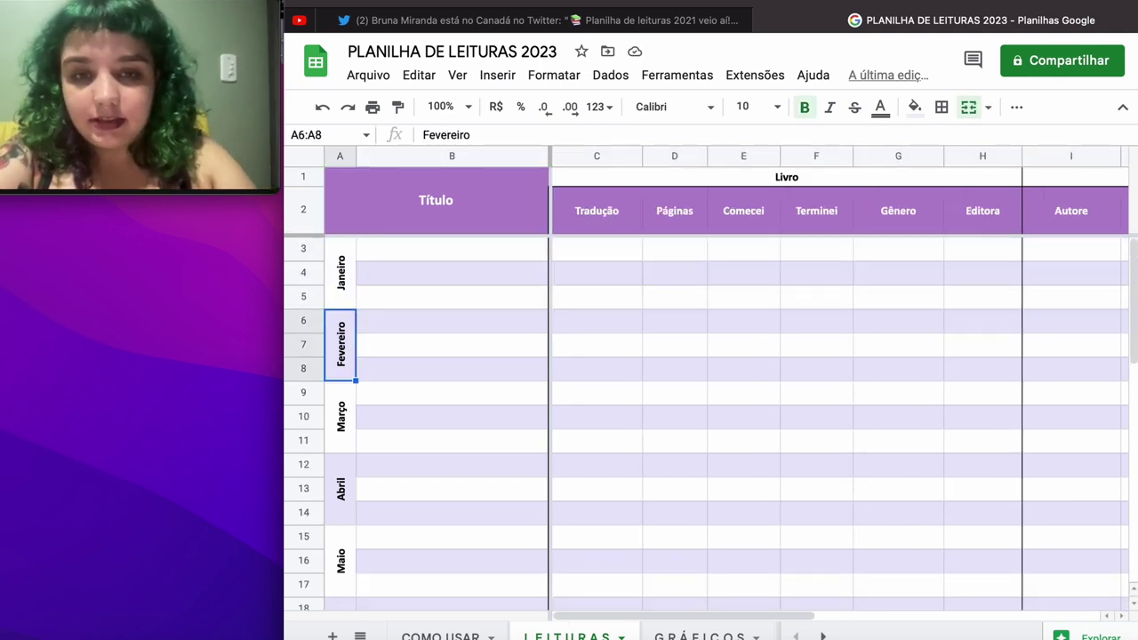
pyautogui.press('Up')
pyautogui.press('Up')
pyautogui.press('Right')
pyautogui.press('Right')
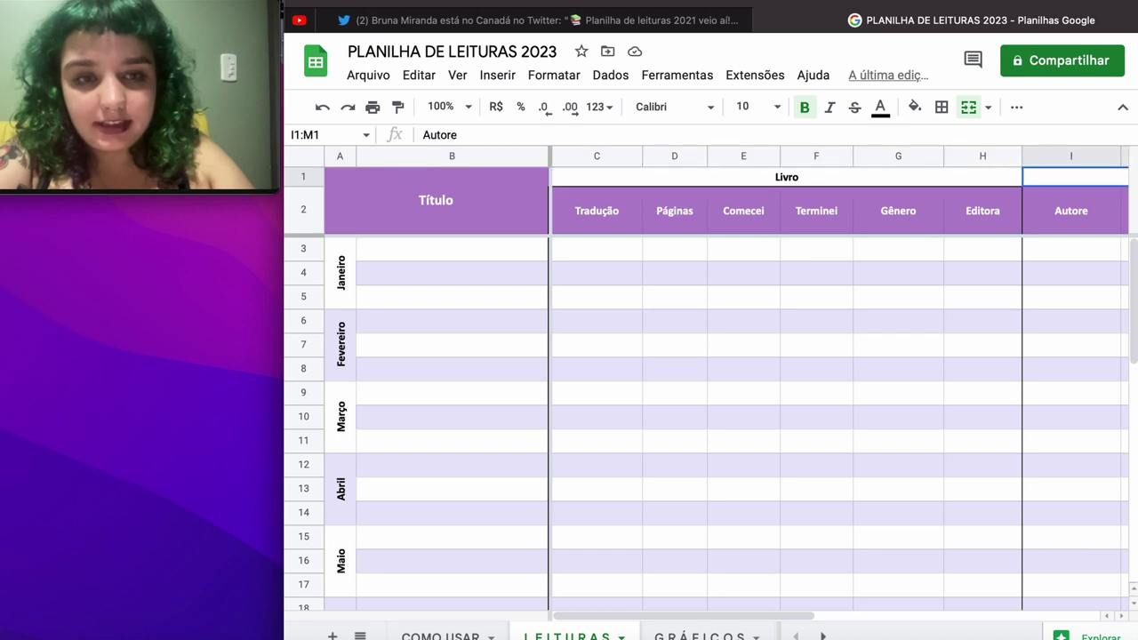
pyautogui.press('Left')
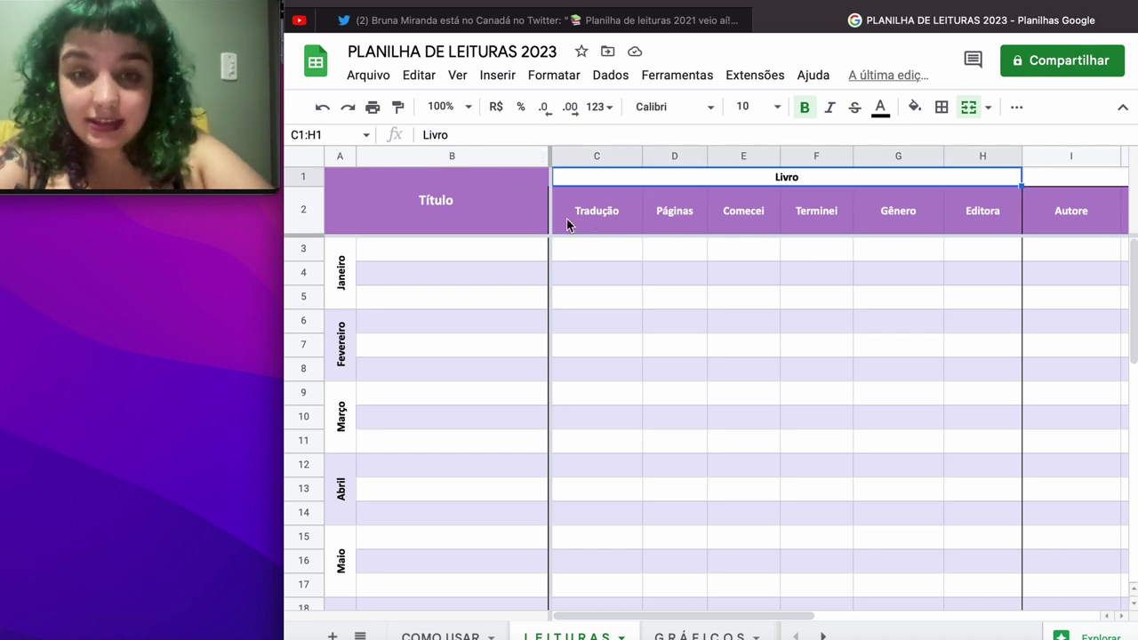
pyautogui.click(569, 218)
pyautogui.moveTo(618, 216); pyautogui.dragTo(845, 221)
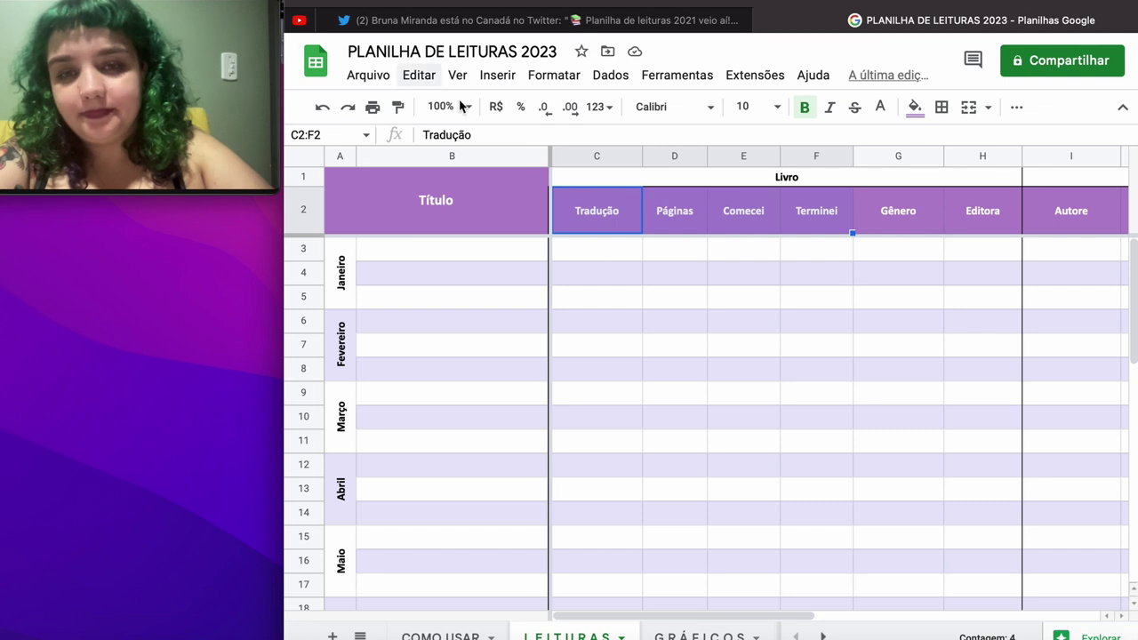
# Step: Delete the Comecei and Terminei columns (E to F)
pyautogui.click(674, 298)
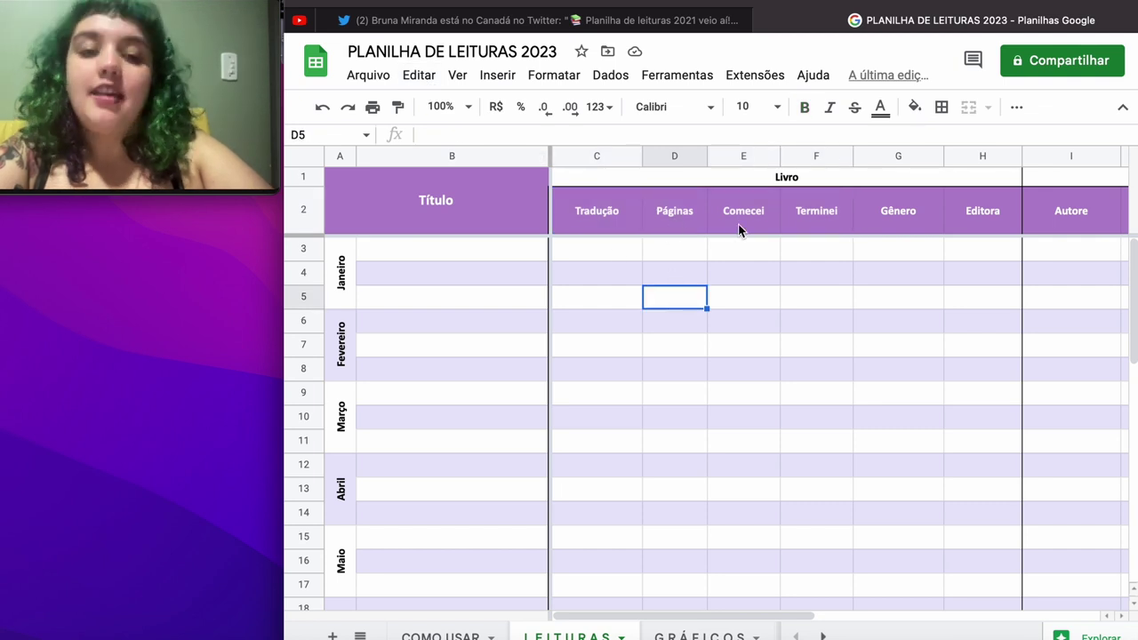
pyautogui.moveTo(738, 224); pyautogui.dragTo(818, 230)
pyautogui.click(419, 75)
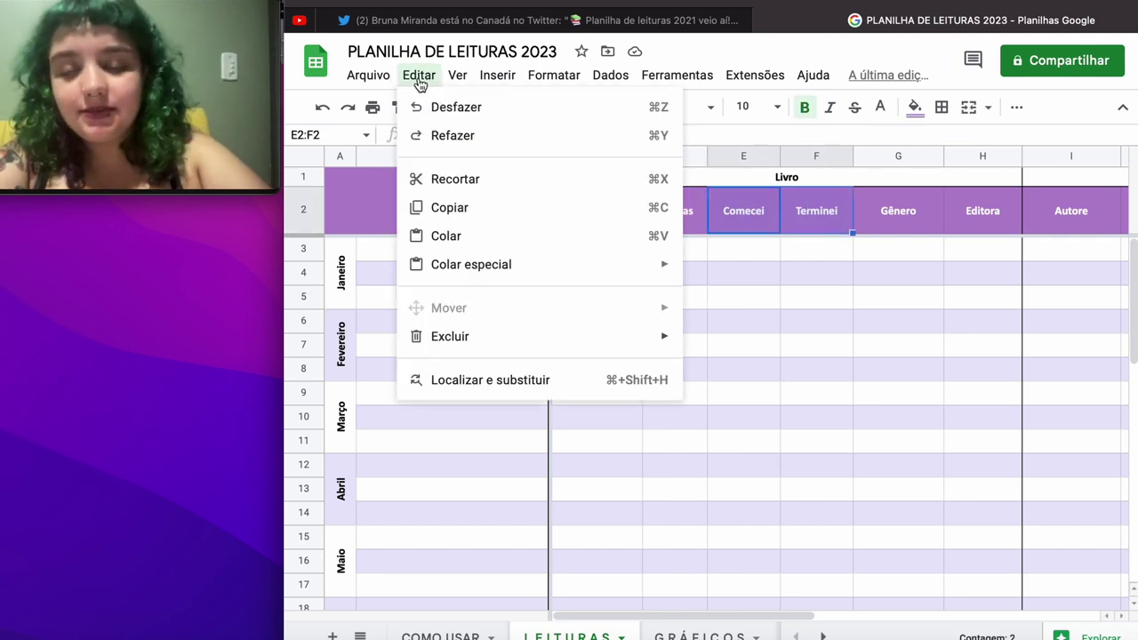
pyautogui.moveTo(511, 342)
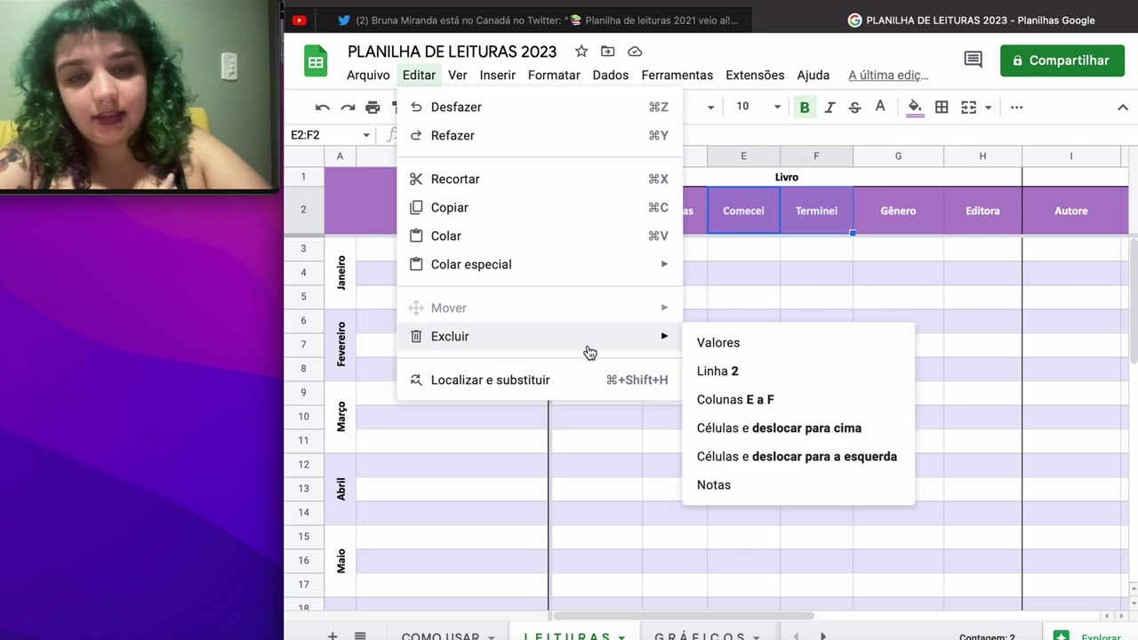
pyautogui.click(727, 401)
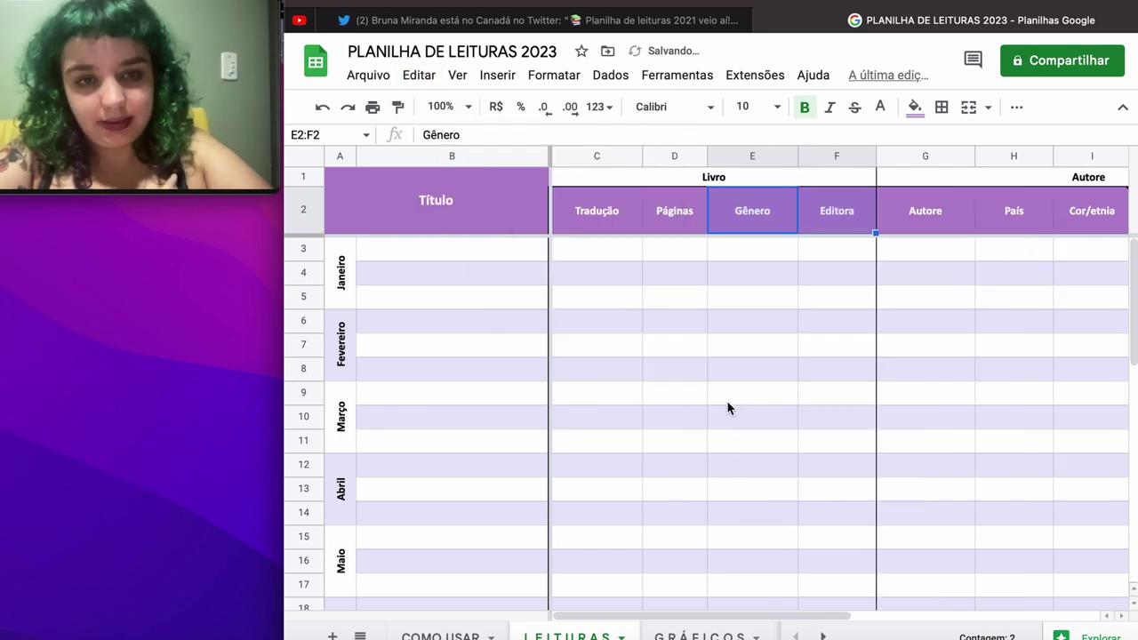
# Step: Review the Autore columns and select the first-time-author header
pyautogui.click(747, 338)
pyautogui.hscroll(4, 839, 247)
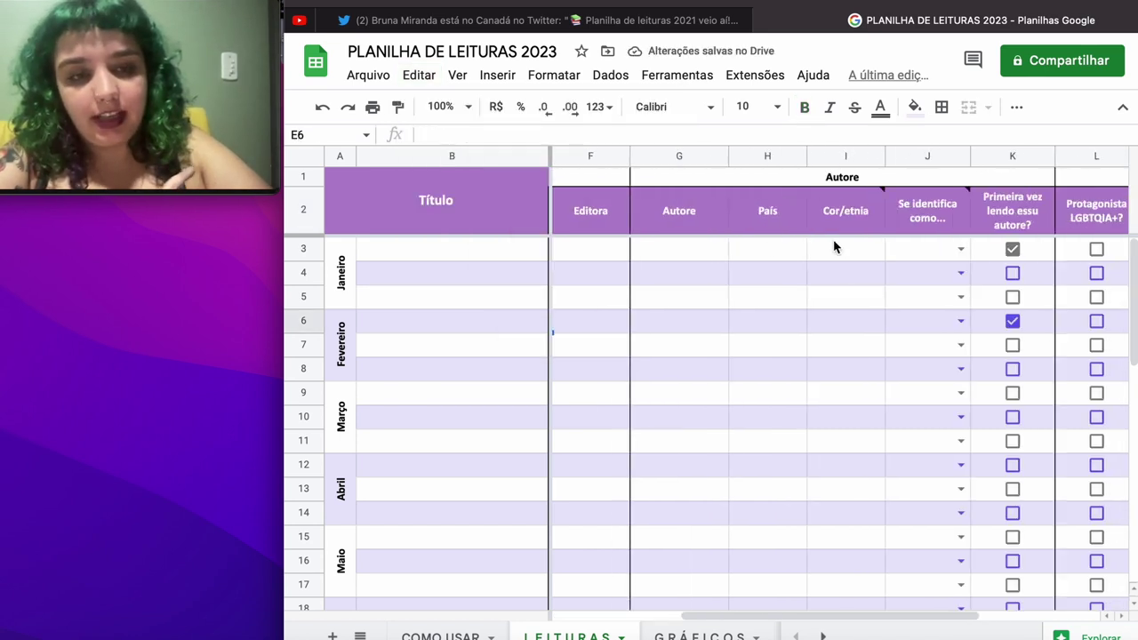
pyautogui.hscroll(2, 834, 246)
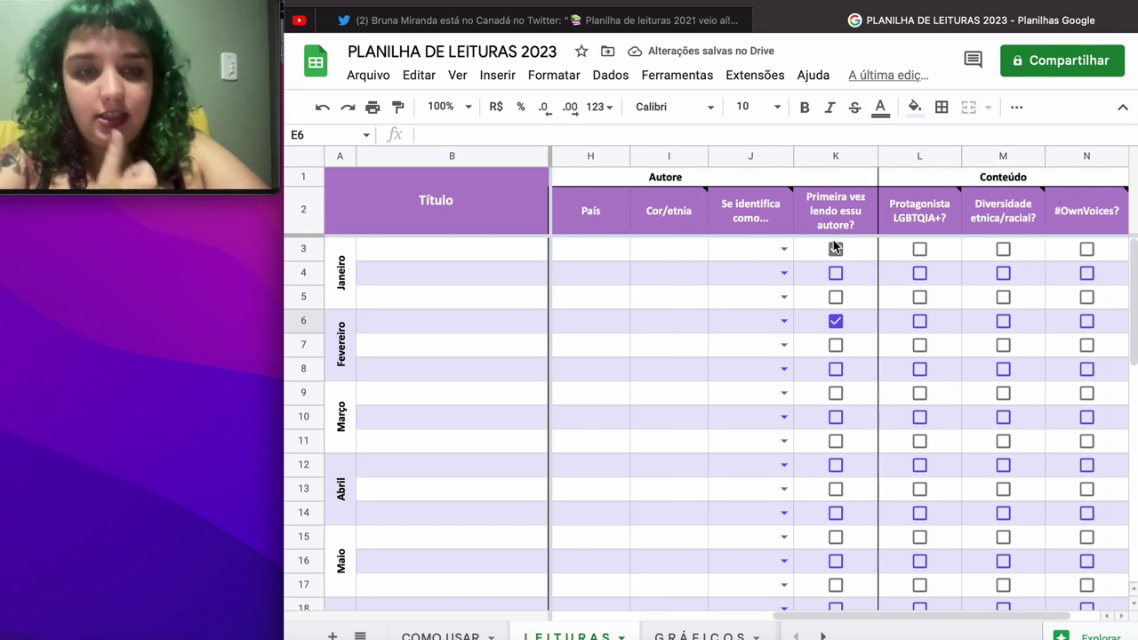
pyautogui.click(835, 249)
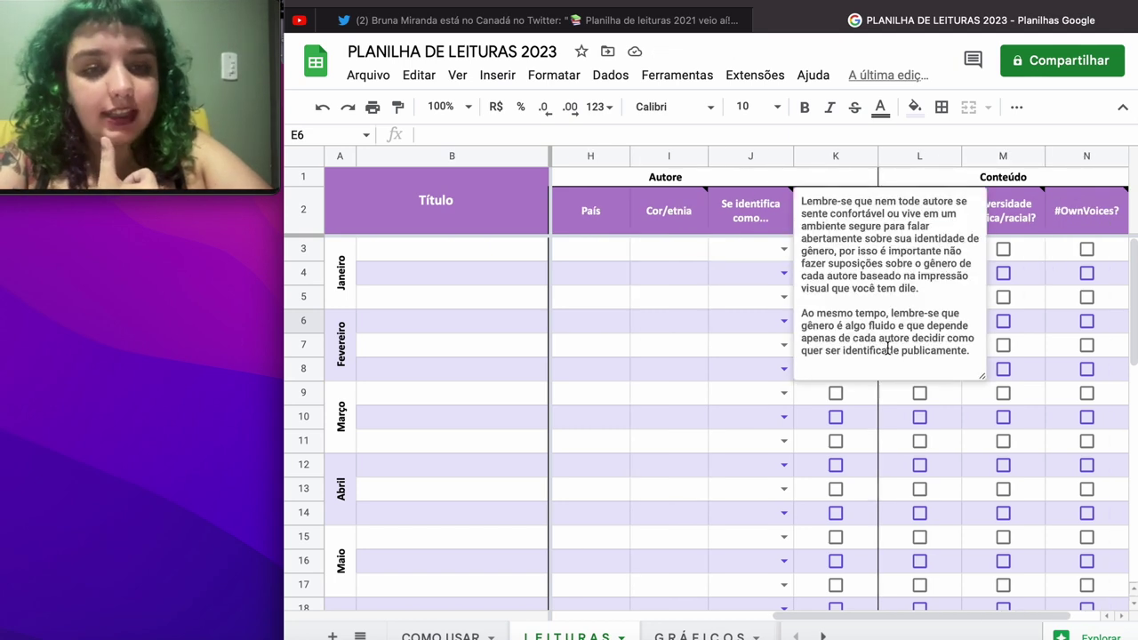
pyautogui.click(730, 347)
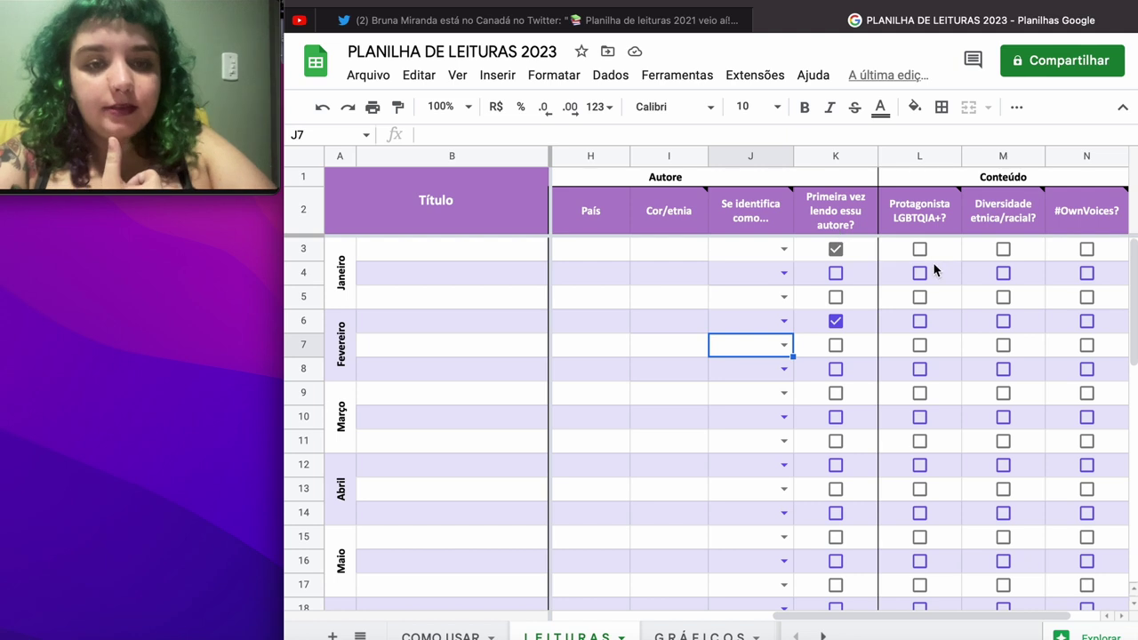
pyautogui.hscroll(2, 934, 270)
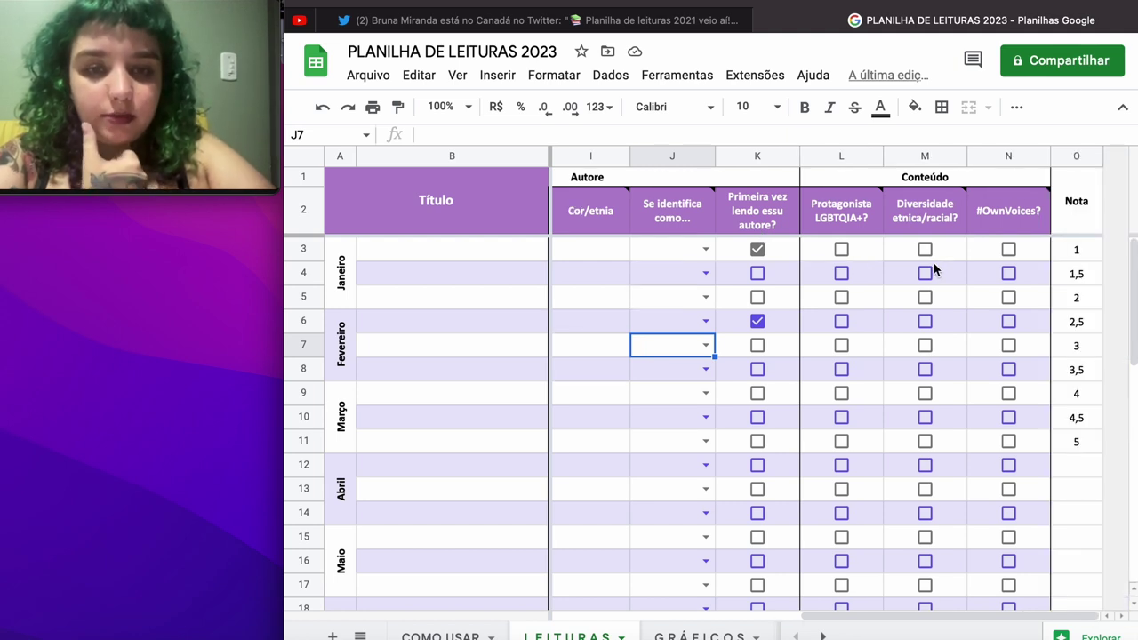
pyautogui.hscroll(-2, 933, 269)
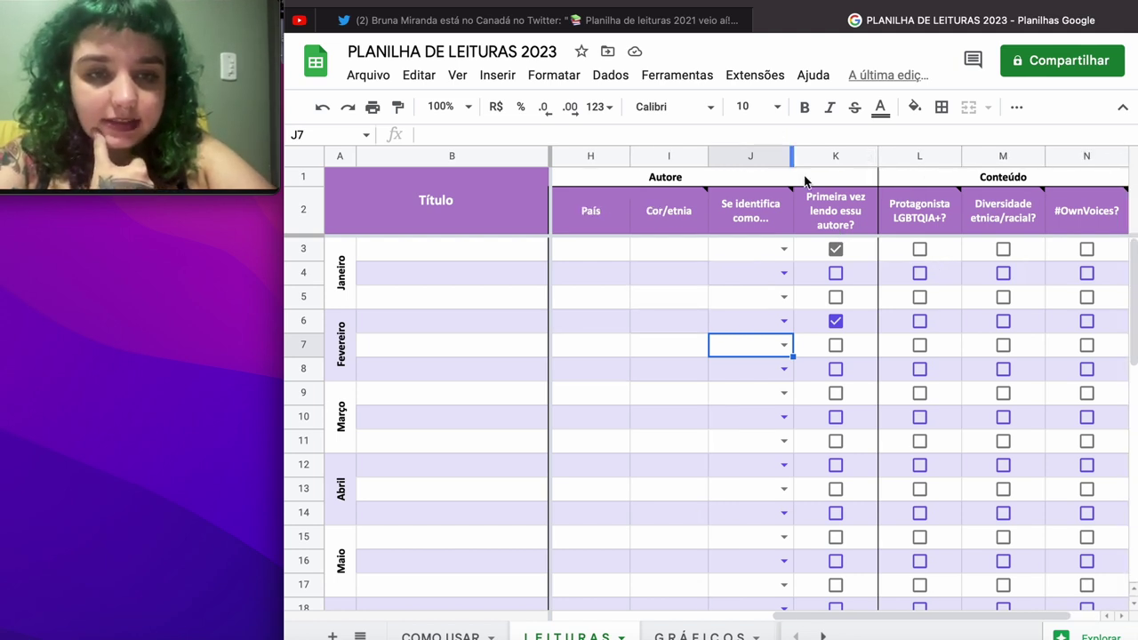
pyautogui.click(828, 226)
# Step: Delete columns K through N spanning the Conteúdo headers
pyautogui.moveTo(827, 226); pyautogui.dragTo(1076, 204)
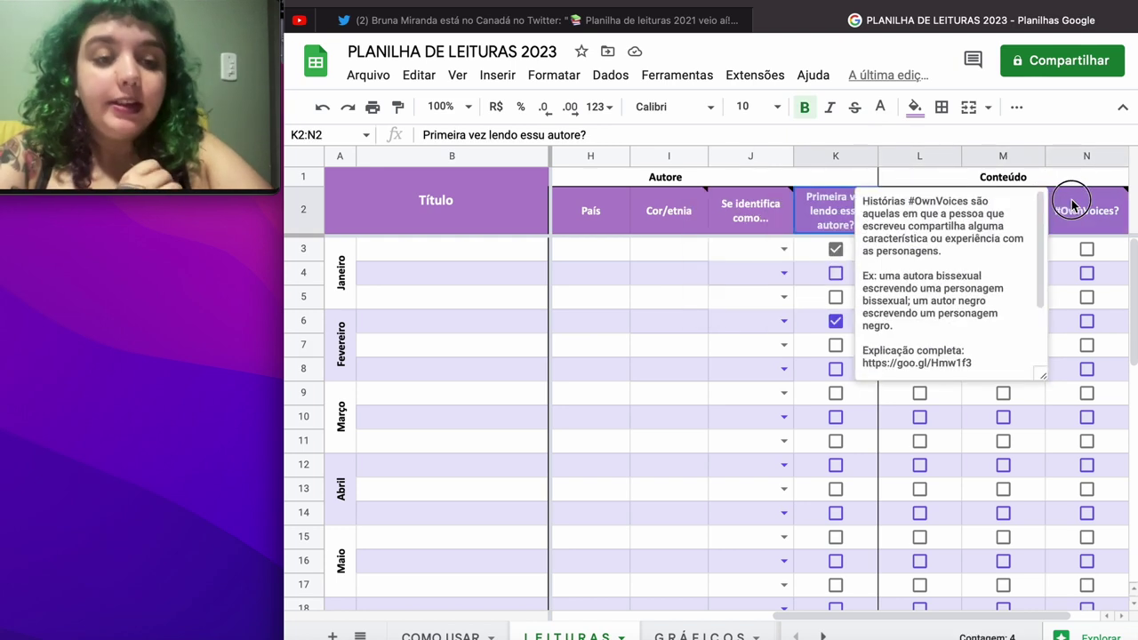
pyautogui.click(433, 82)
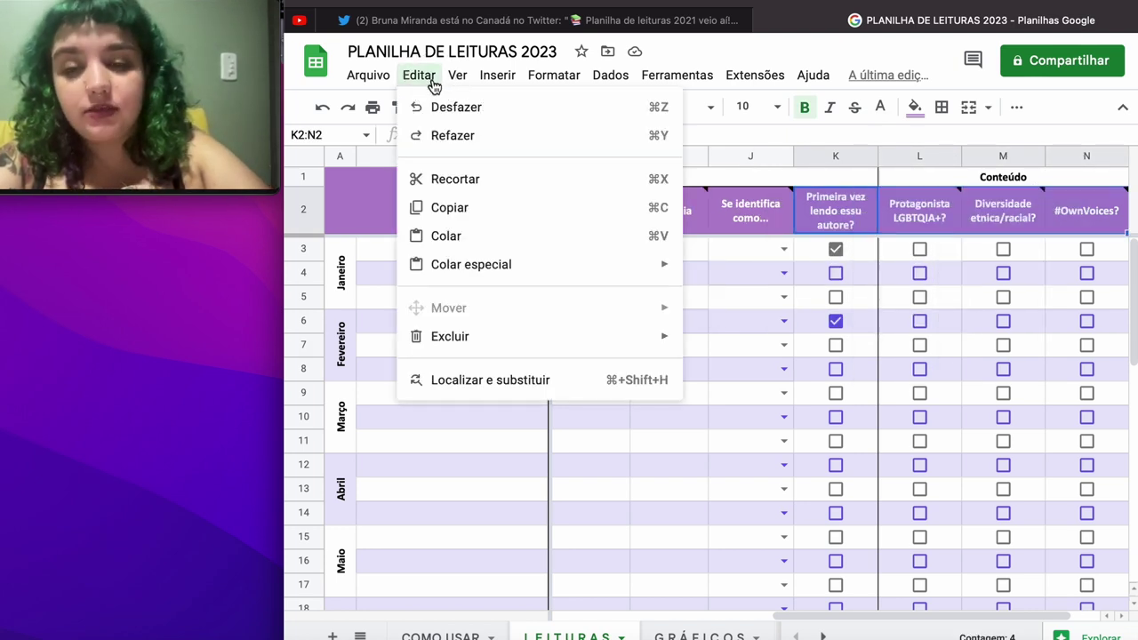
pyautogui.moveTo(490, 345)
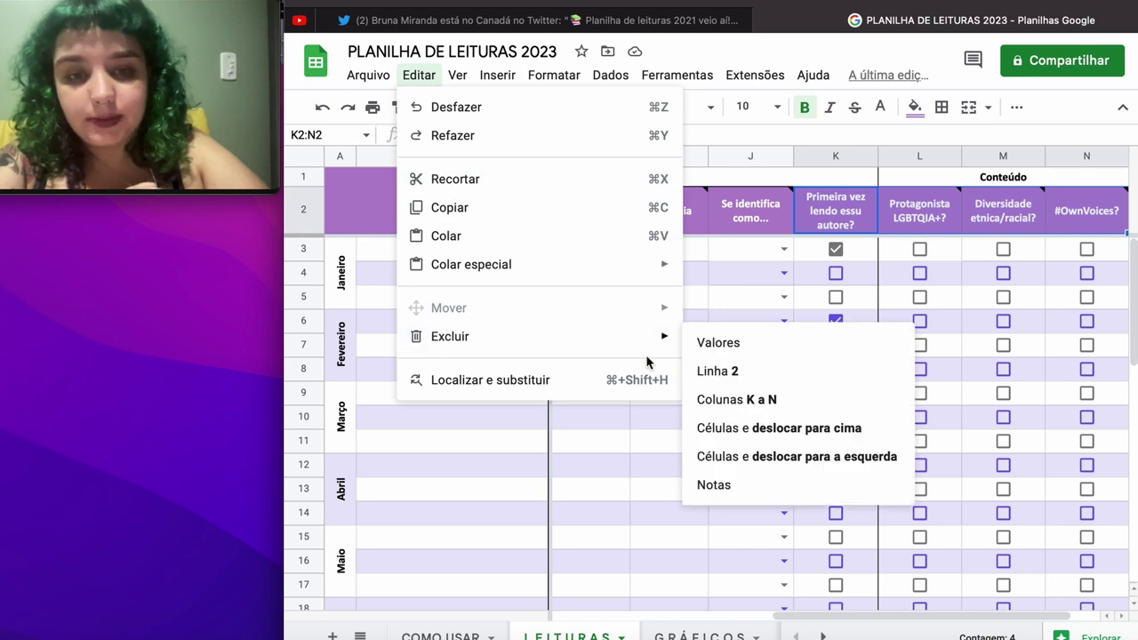
pyautogui.click(721, 399)
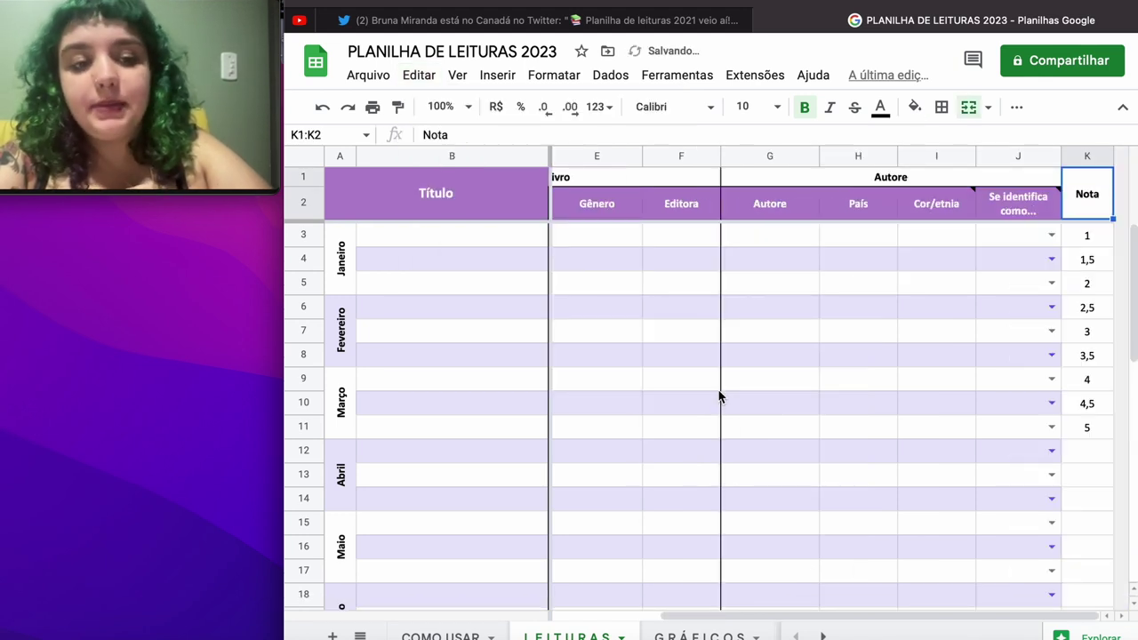
# Step: Clear the Nota scores in K3:K12
pyautogui.moveTo(1098, 449); pyautogui.dragTo(1098, 246)
pyautogui.press('Delete')
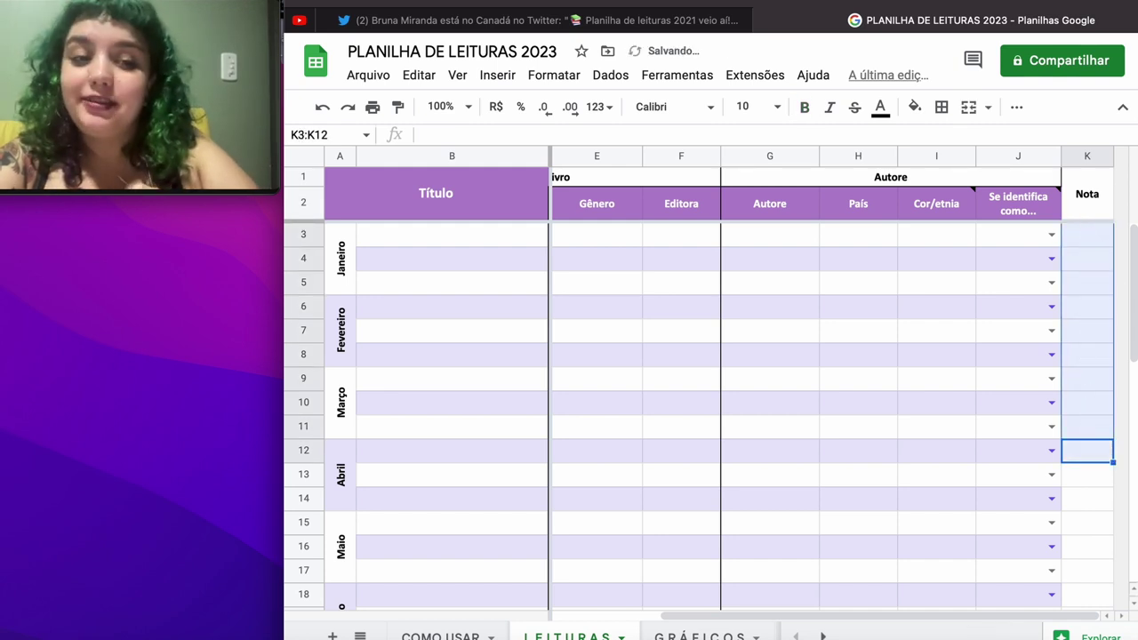
pyautogui.hscroll(-2, 881, 368)
pyautogui.scroll(-1, 882, 367)
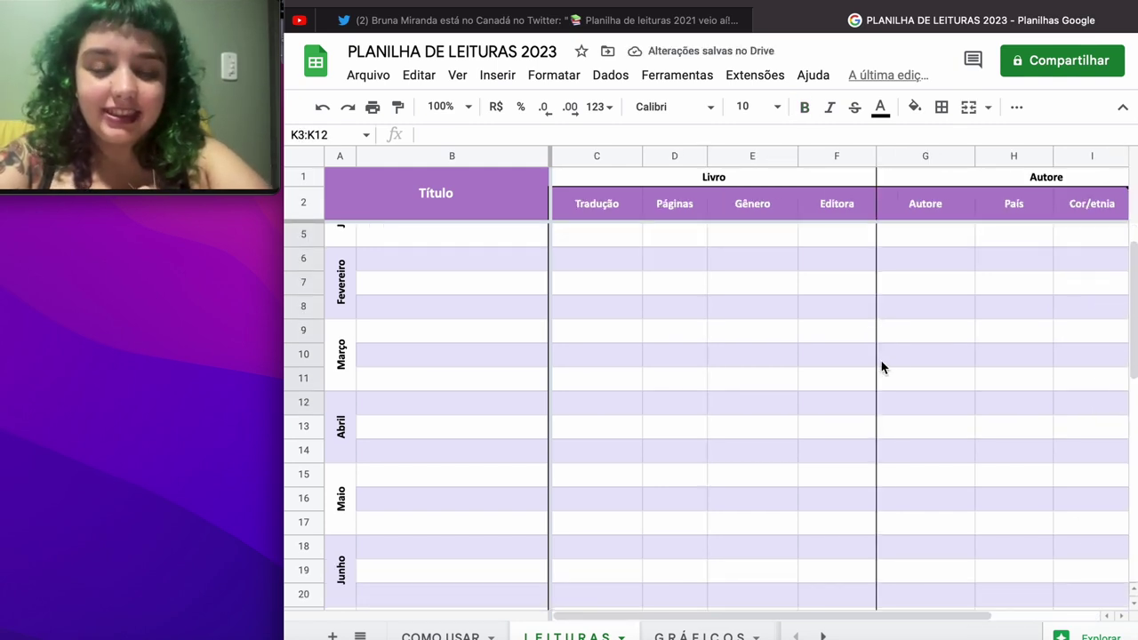
pyautogui.hscroll(2, 882, 367)
pyautogui.scroll(1, 882, 367)
pyautogui.hscroll(-2, 882, 367)
pyautogui.scroll(-1, 882, 368)
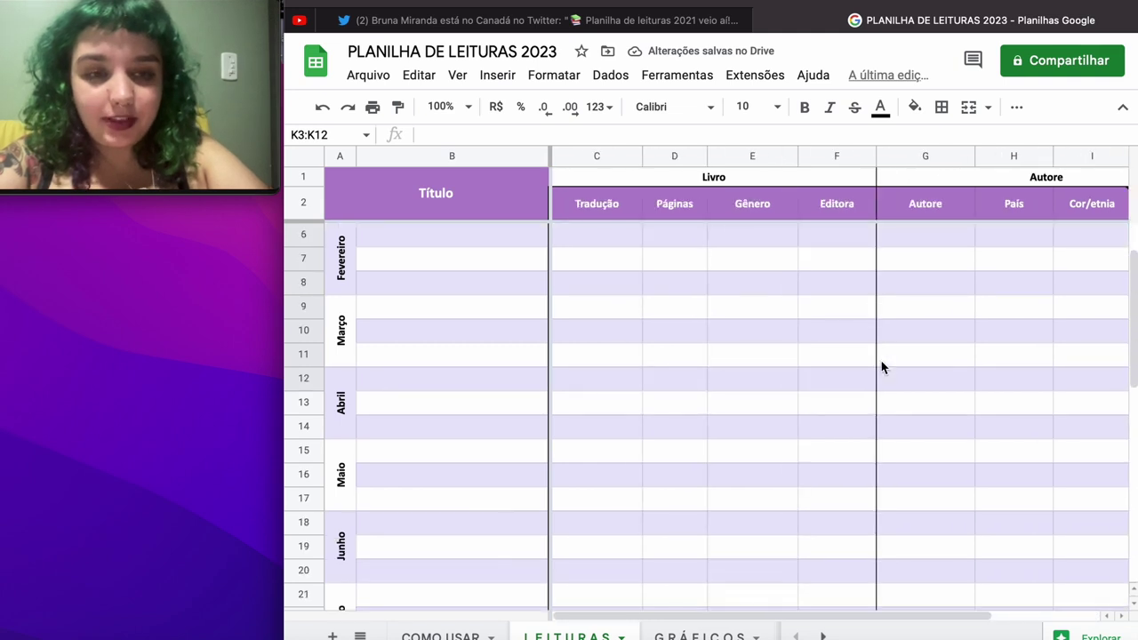
pyautogui.hscroll(2, 882, 368)
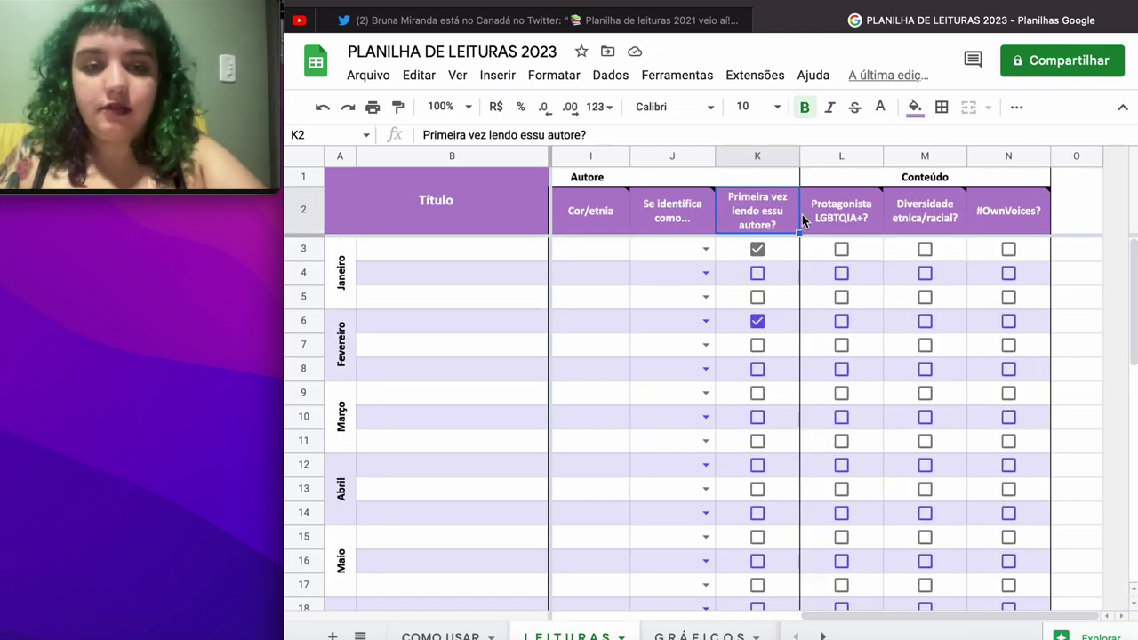
# Step: Untick the K3 and K6 checkboxes and retype the K2 header as 'Autore LGBTQIA+'
pyautogui.click(419, 75)
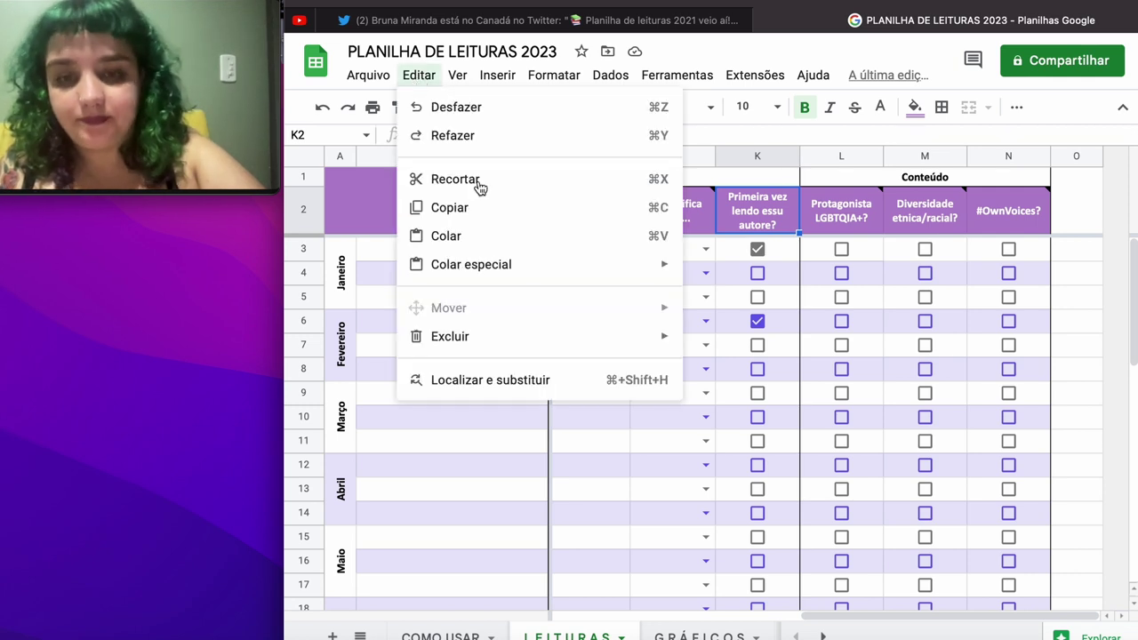
pyautogui.moveTo(481, 335)
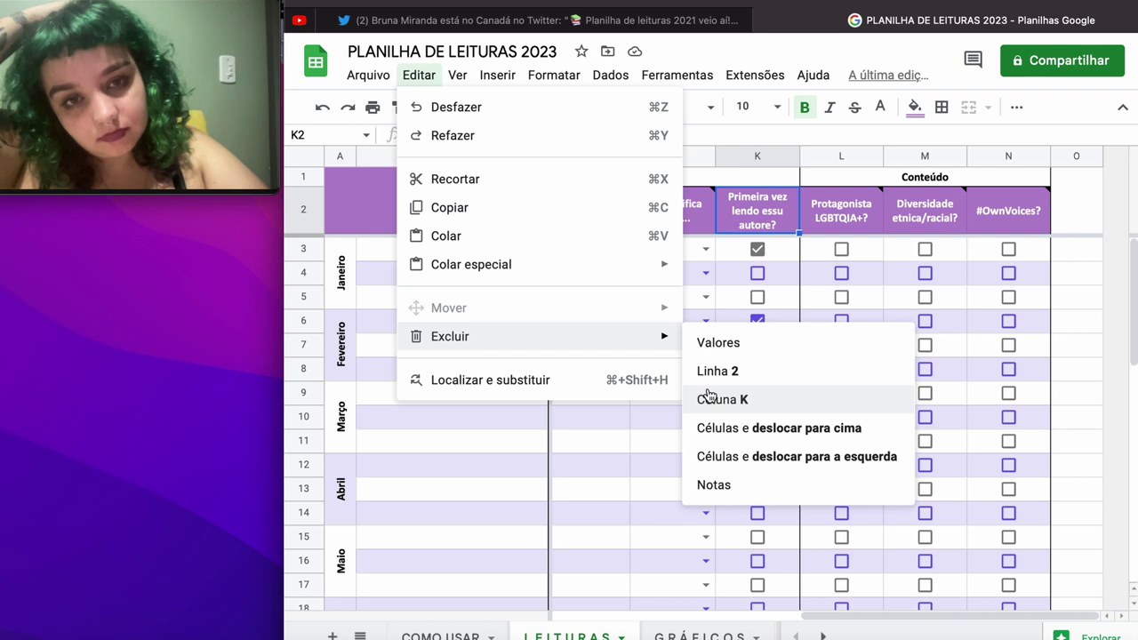
pyautogui.click(592, 422)
pyautogui.click(764, 220)
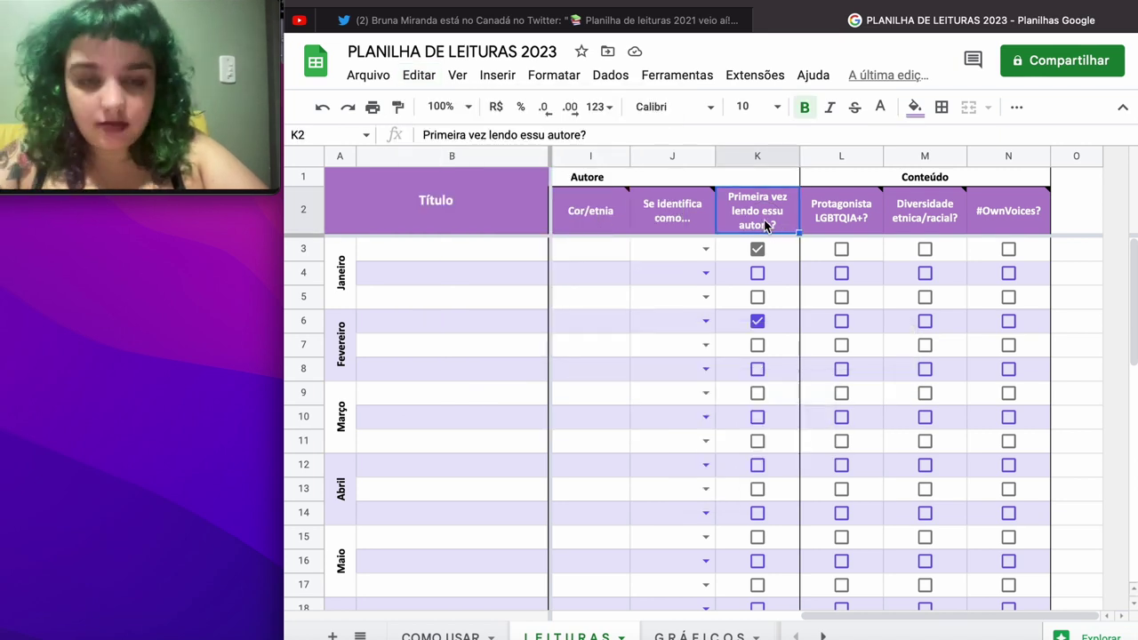
pyautogui.click(756, 249)
pyautogui.click(756, 321)
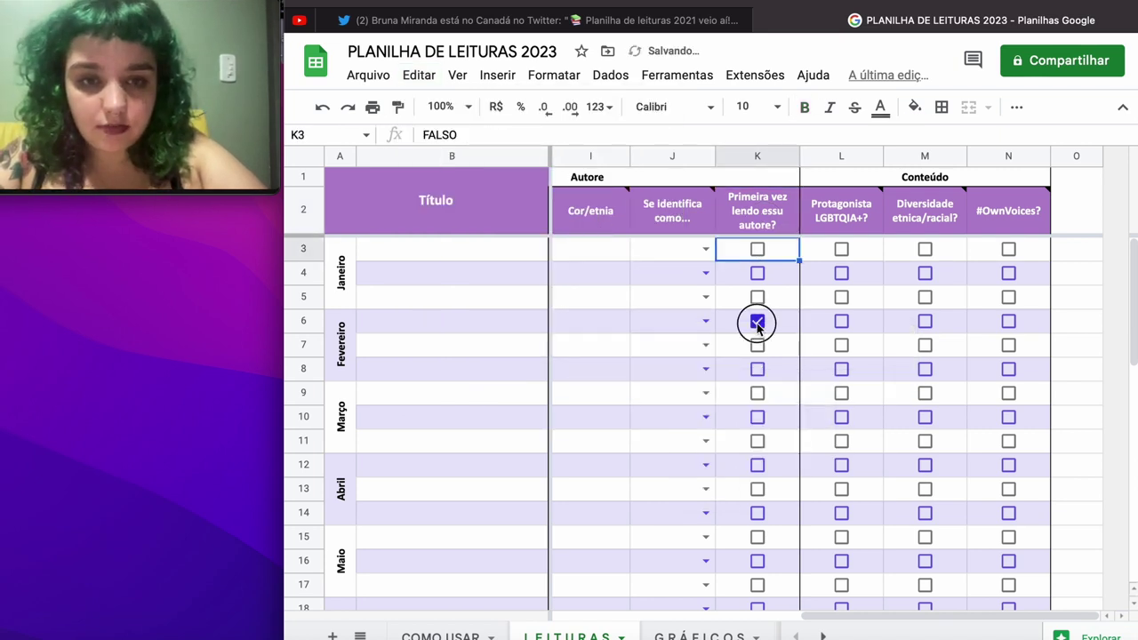
pyautogui.click(760, 224)
pyautogui.write('Au')
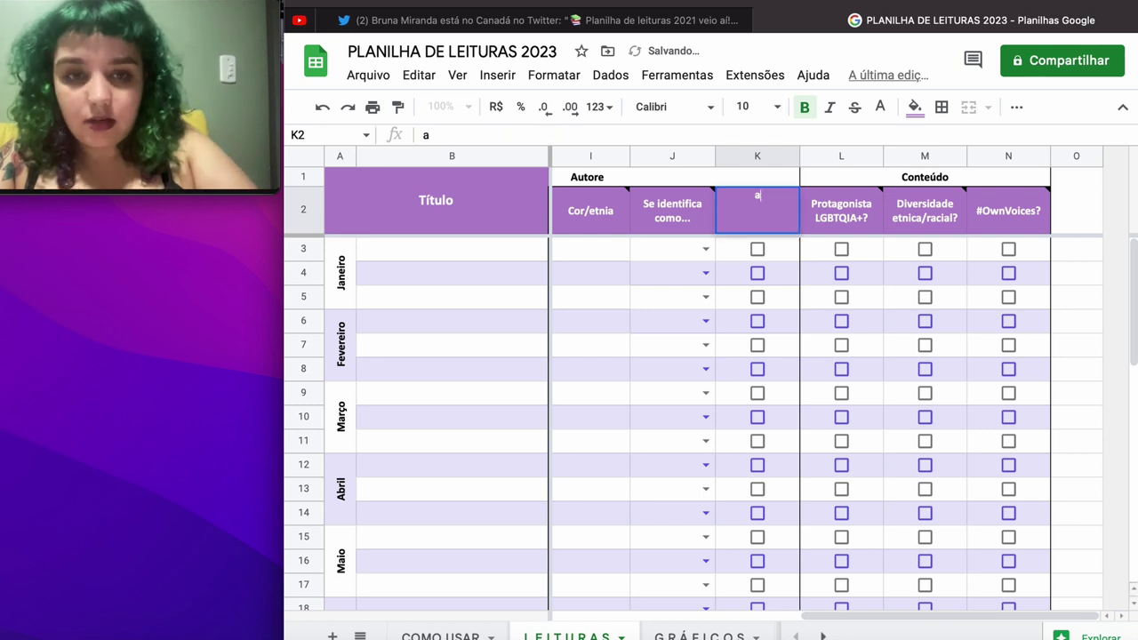
pyautogui.write('tore')
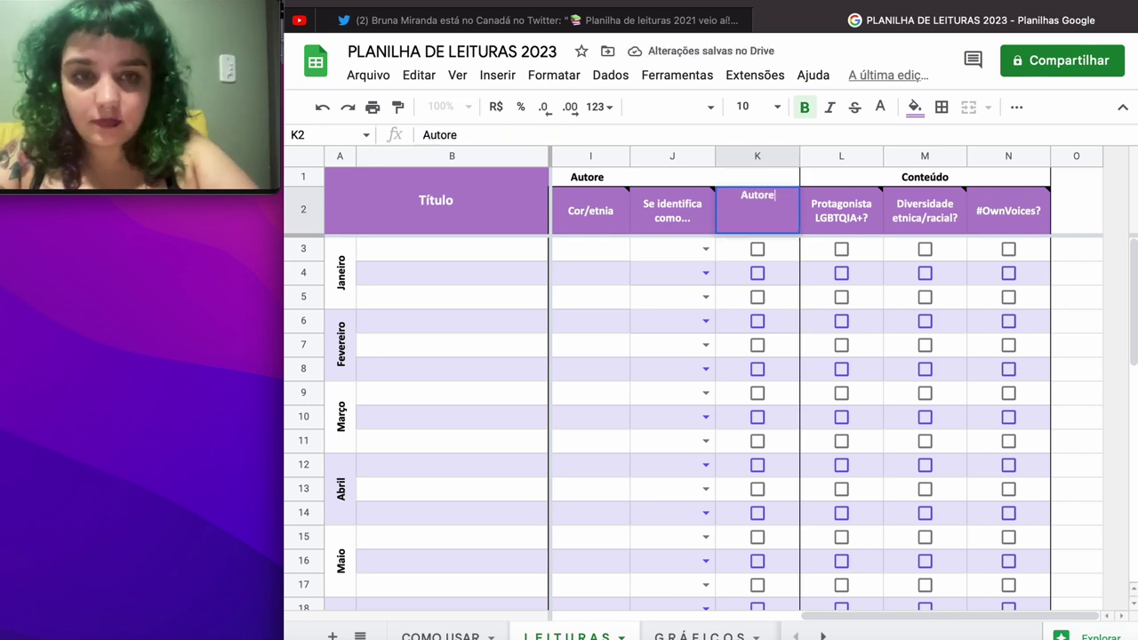
pyautogui.write(' LGBTQIA')
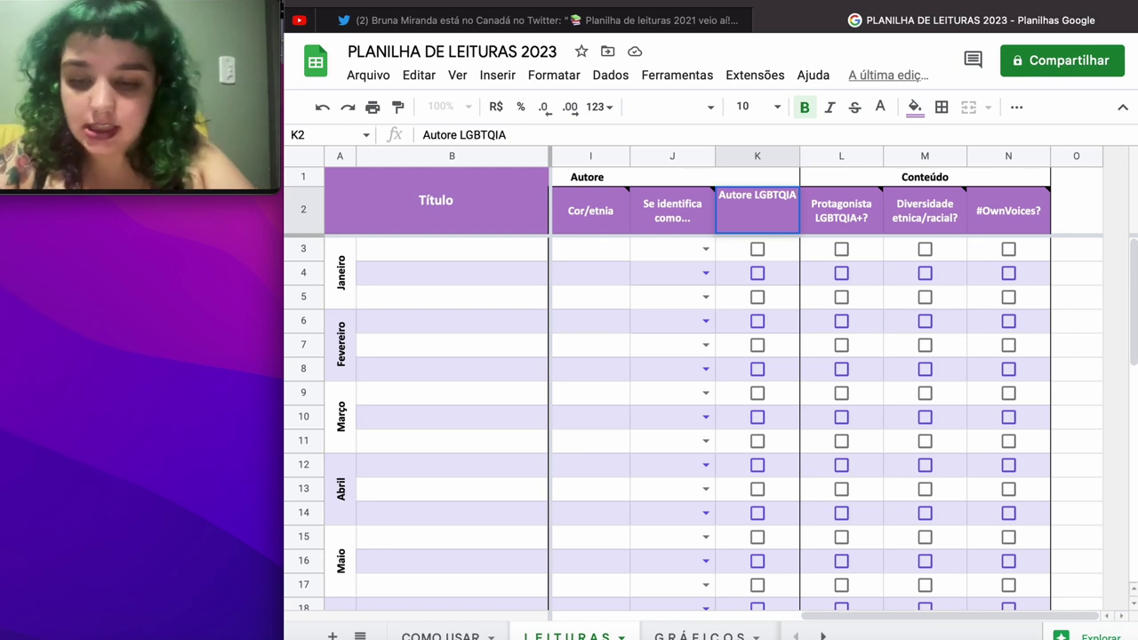
pyautogui.write('+')
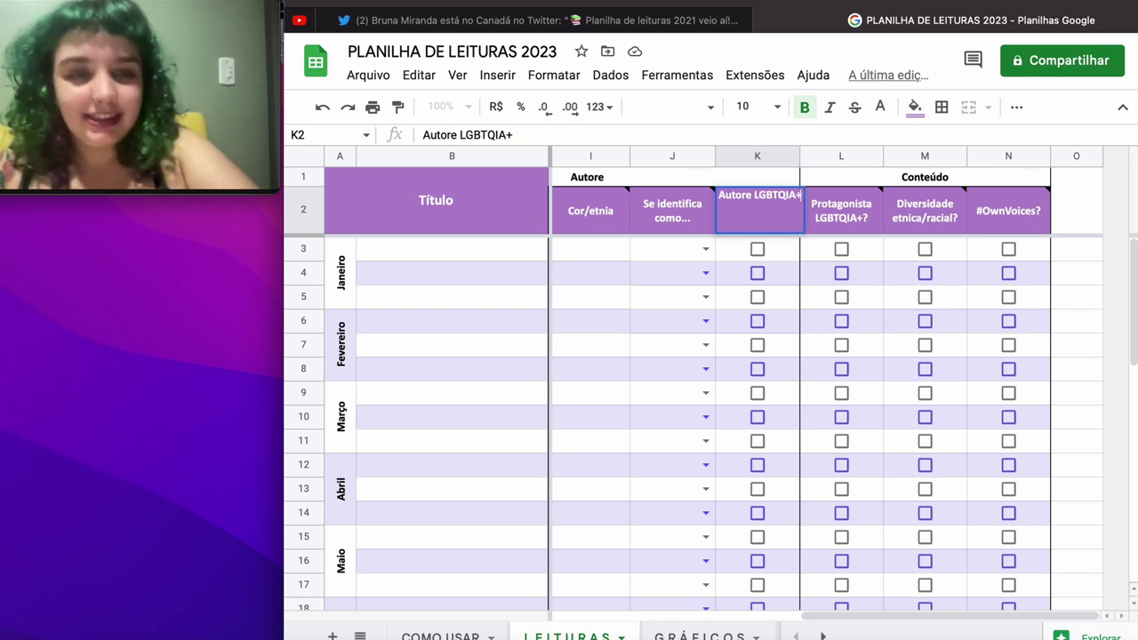
# Step: Commit the 'Autore LGBTQIA+' header and delete the Protagonista, Diversidade and #OwnVoices columns L–N
pyautogui.click(835, 343)
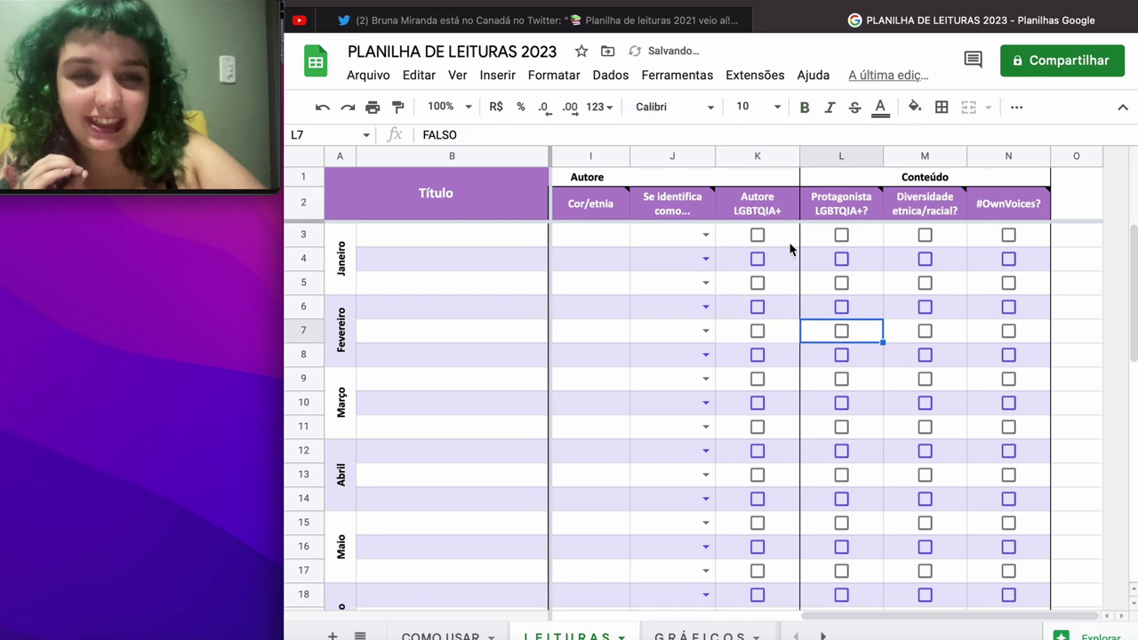
pyautogui.click(781, 213)
pyautogui.moveTo(826, 223)
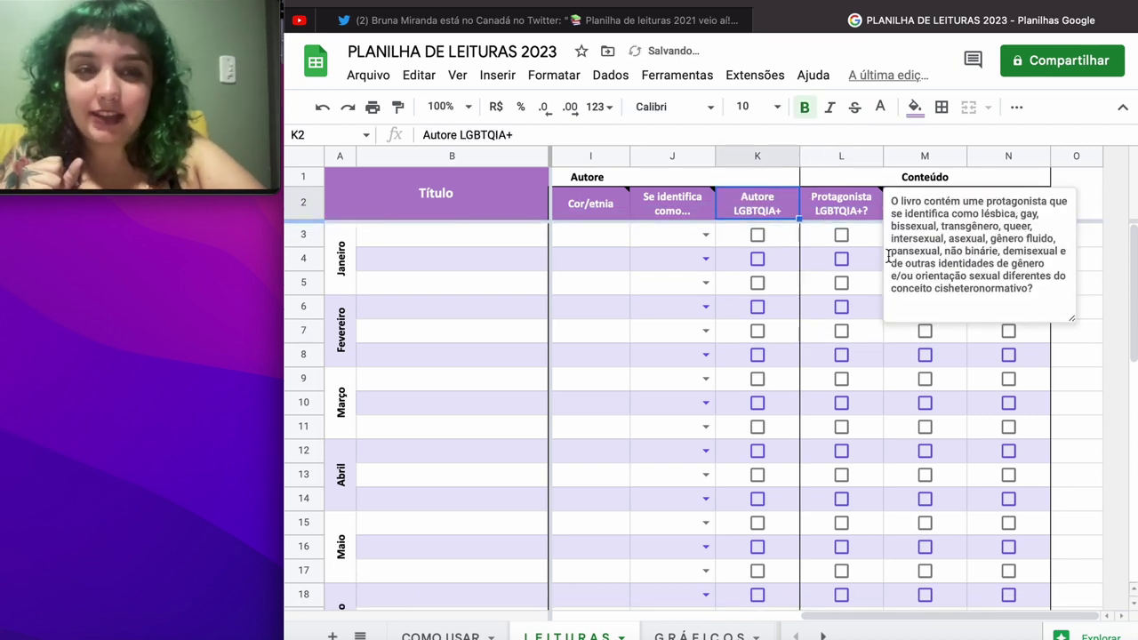
pyautogui.click(816, 285)
pyautogui.moveTo(1018, 212)
pyautogui.moveTo(1018, 212); pyautogui.dragTo(839, 211)
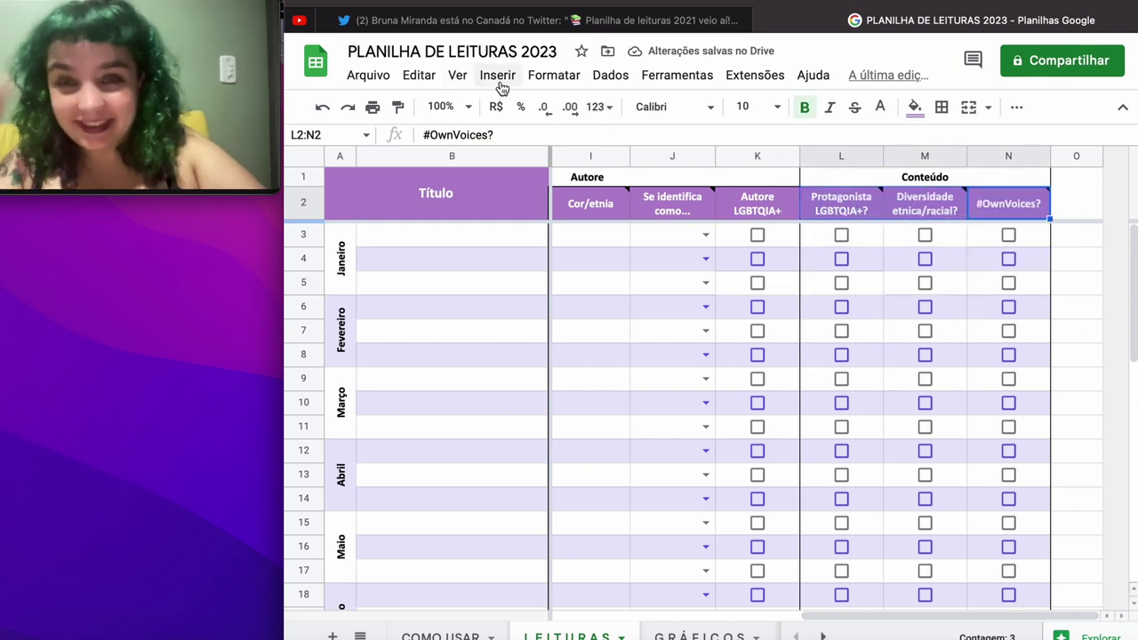
pyautogui.click(419, 76)
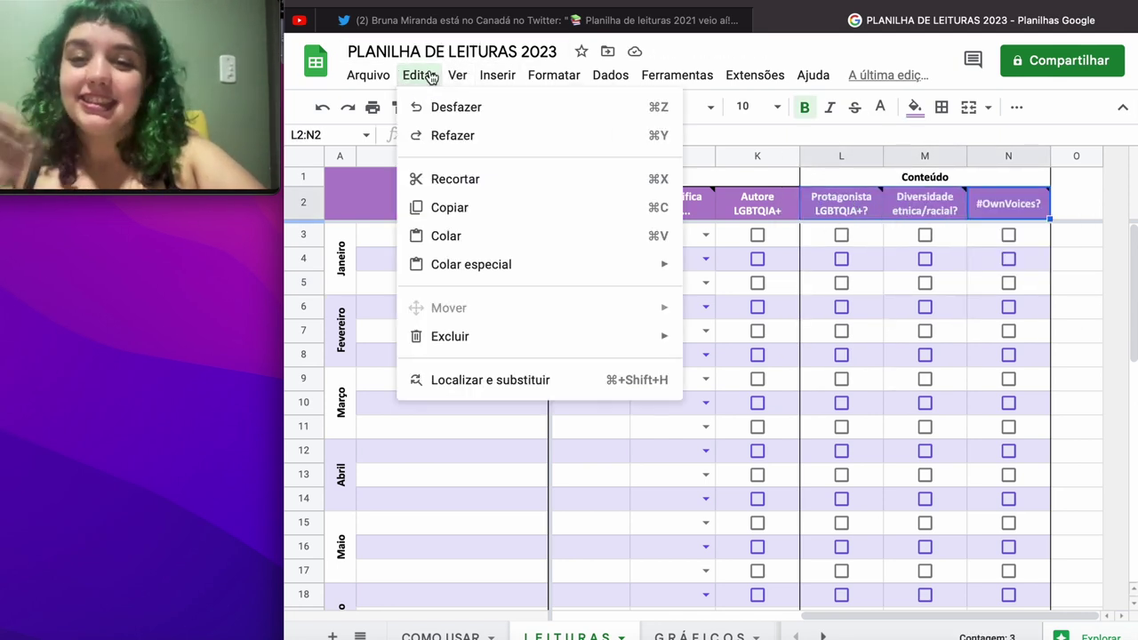
pyautogui.moveTo(460, 341)
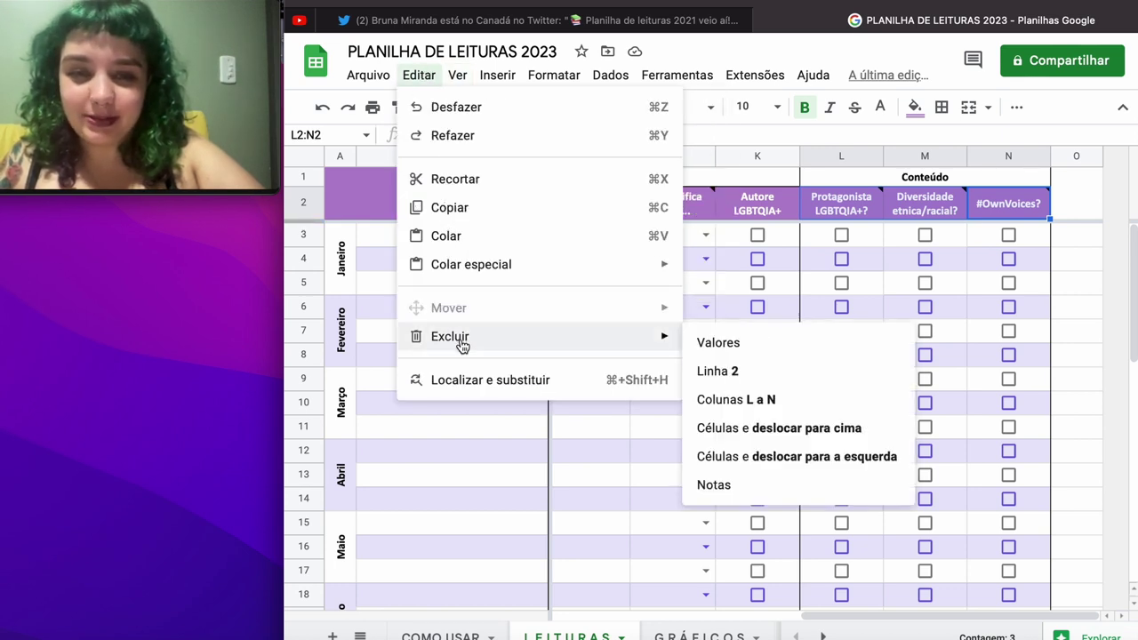
pyautogui.click(736, 403)
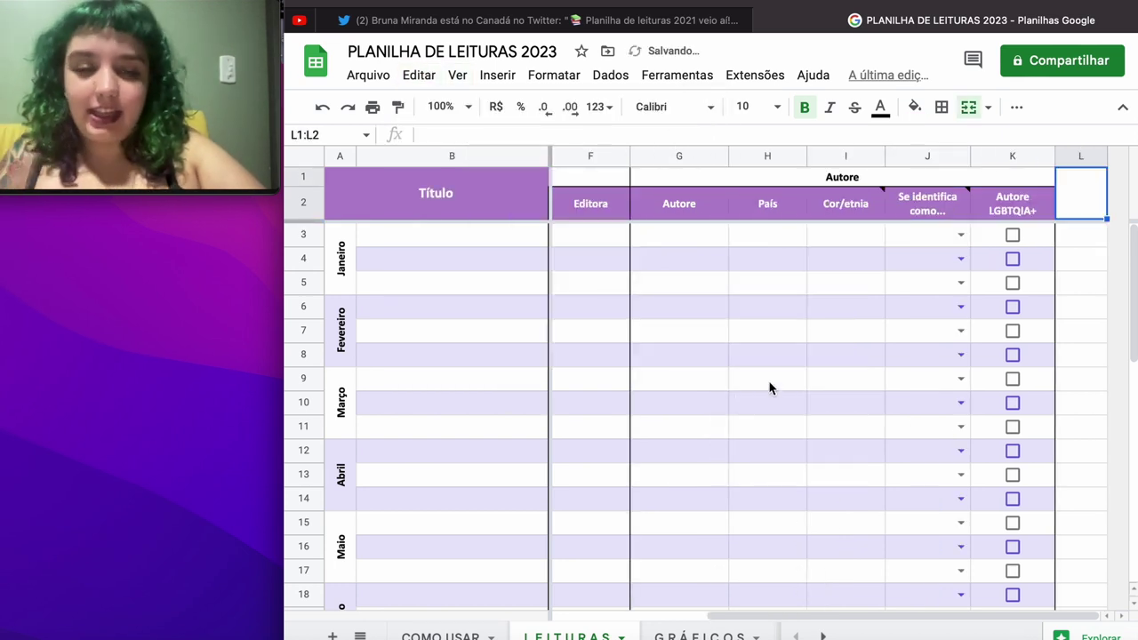
pyautogui.hscroll(-3, 770, 386)
pyautogui.scroll(-3, 770, 386)
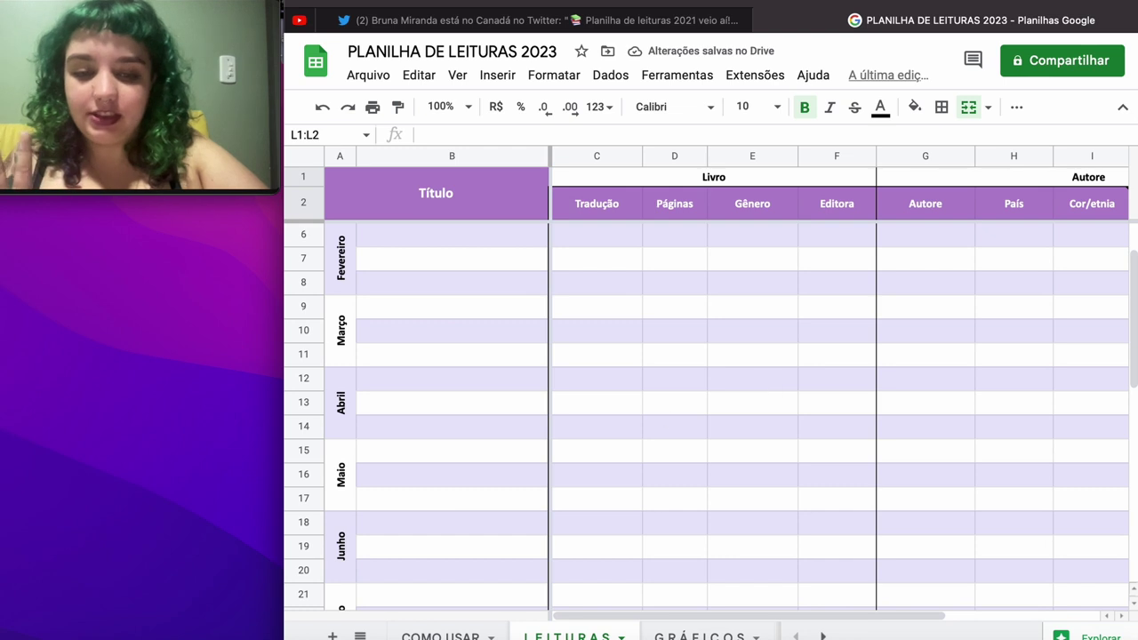
pyautogui.click(680, 633)
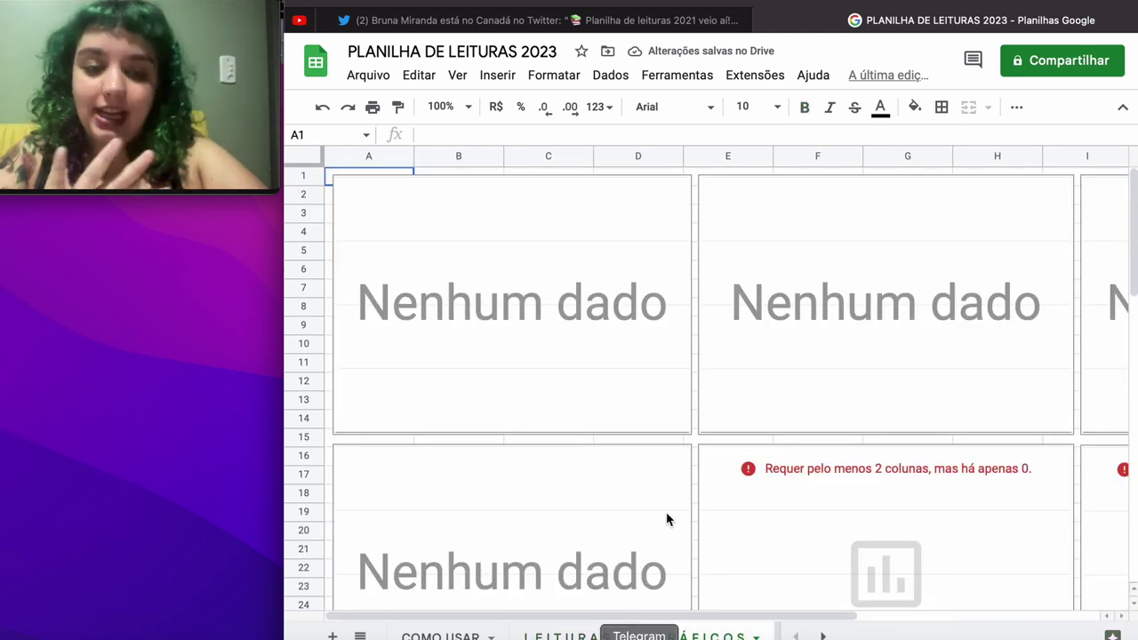
pyautogui.scroll(-3, 834, 456)
pyautogui.scroll(-15, 834, 456)
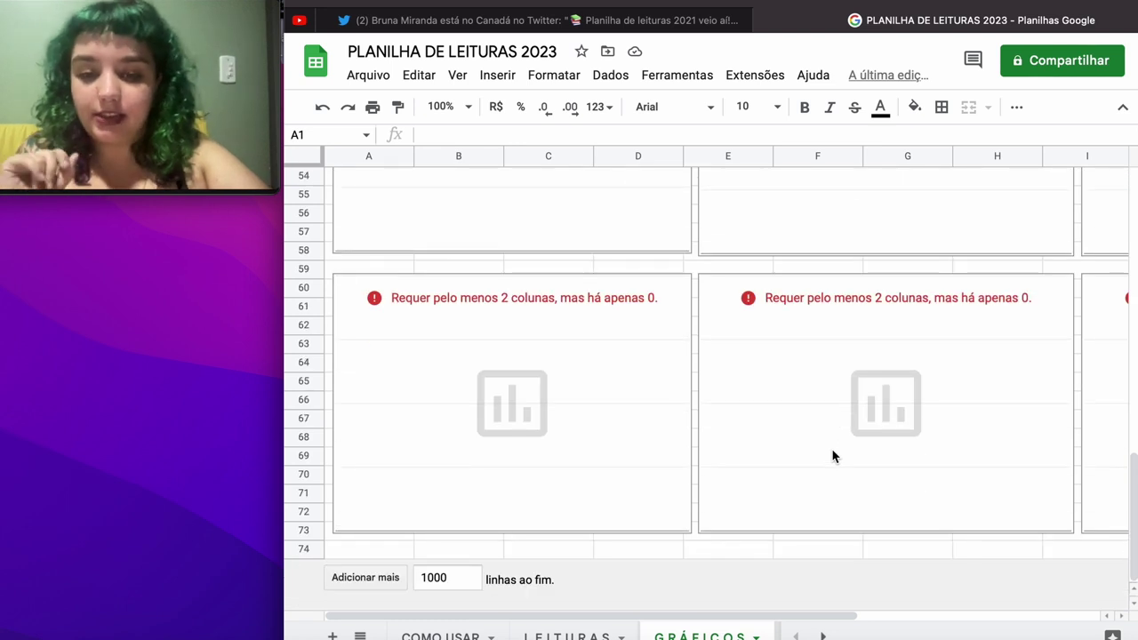
pyautogui.scroll(15, 834, 457)
pyautogui.hscroll(3, 834, 456)
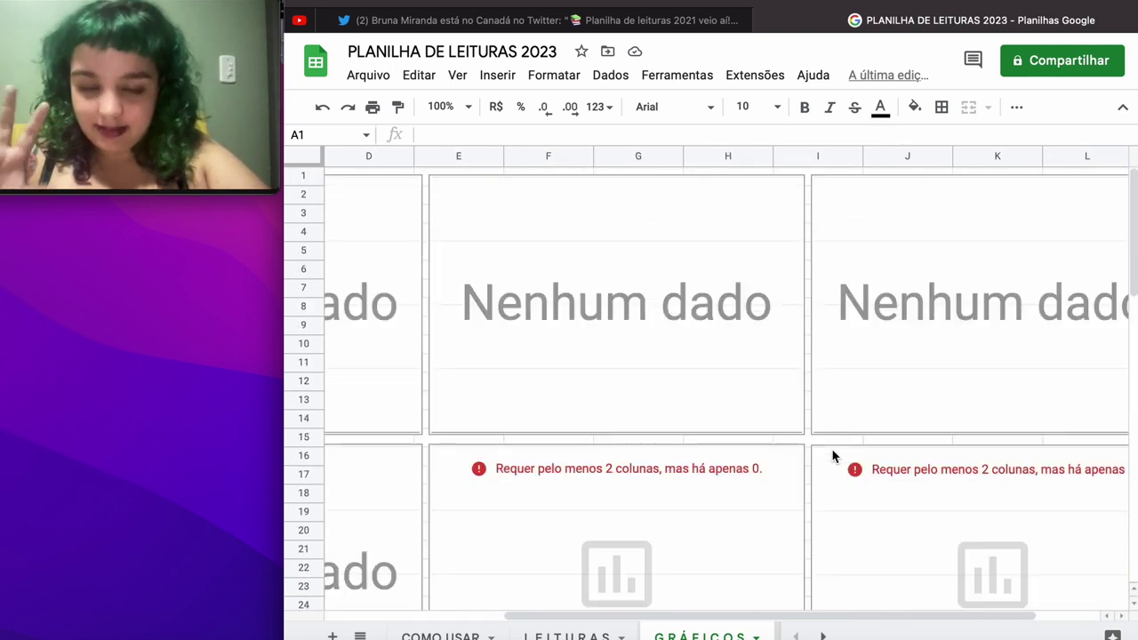
pyautogui.click(566, 635)
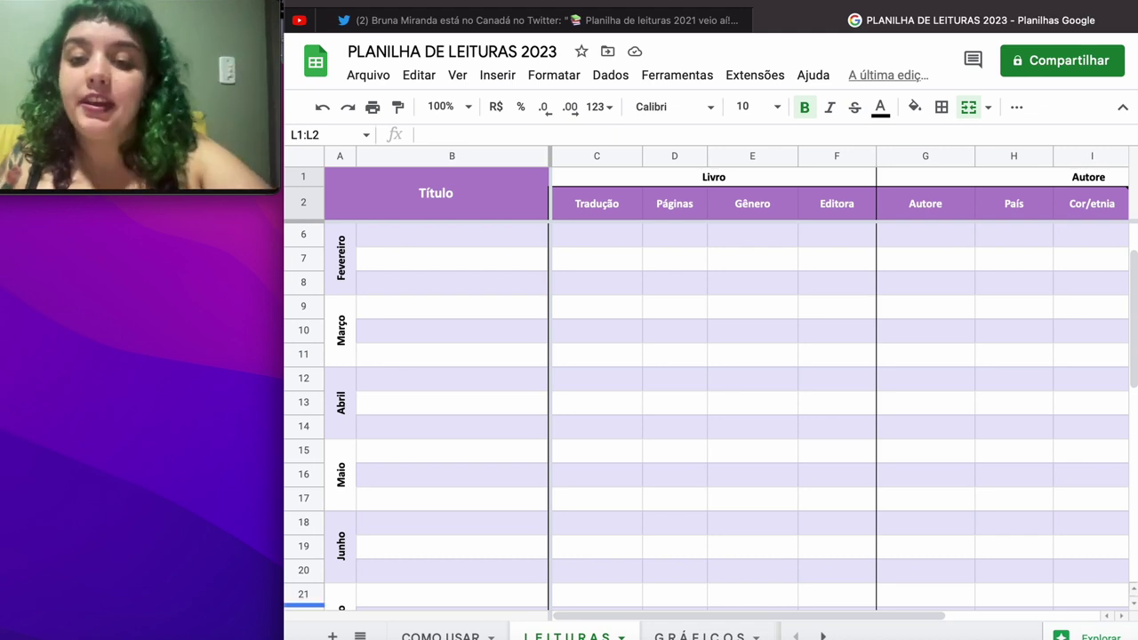
pyautogui.scroll(2, 481, 365)
pyautogui.hscroll(3, 481, 365)
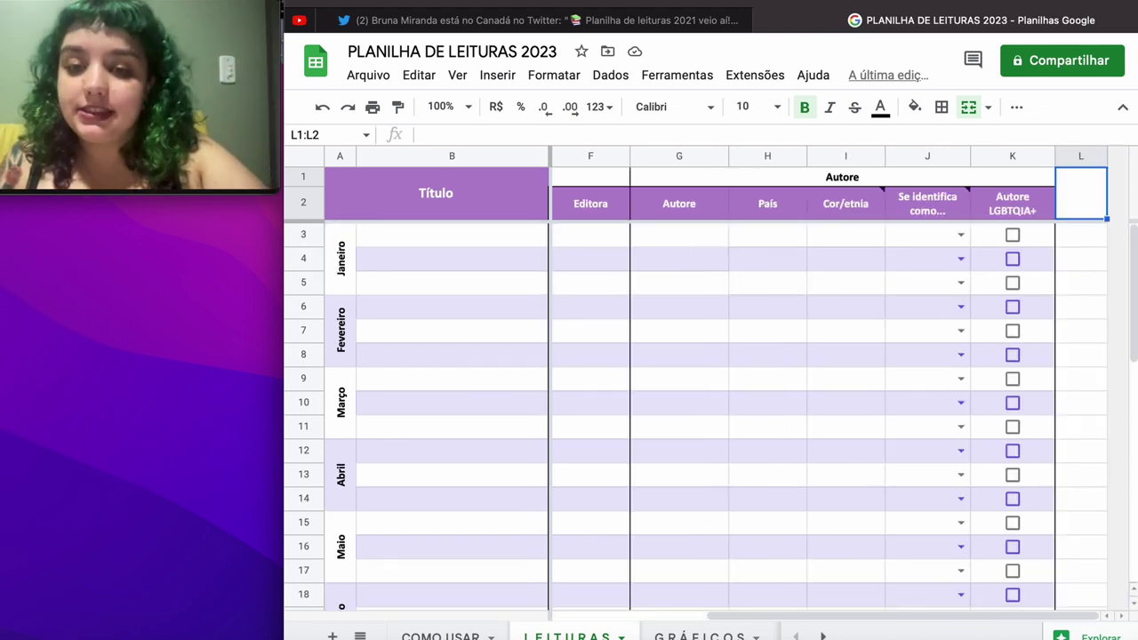
# Step: Insert the first two blank rows above row 4 in the Janeiro block
pyautogui.click(430, 237)
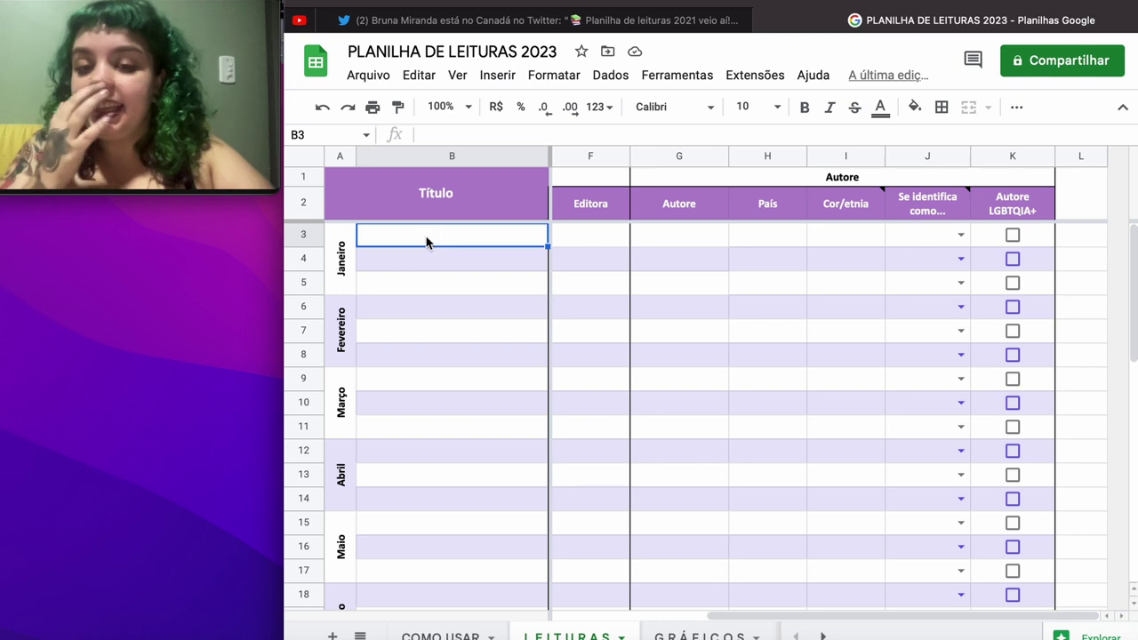
pyautogui.click(402, 287)
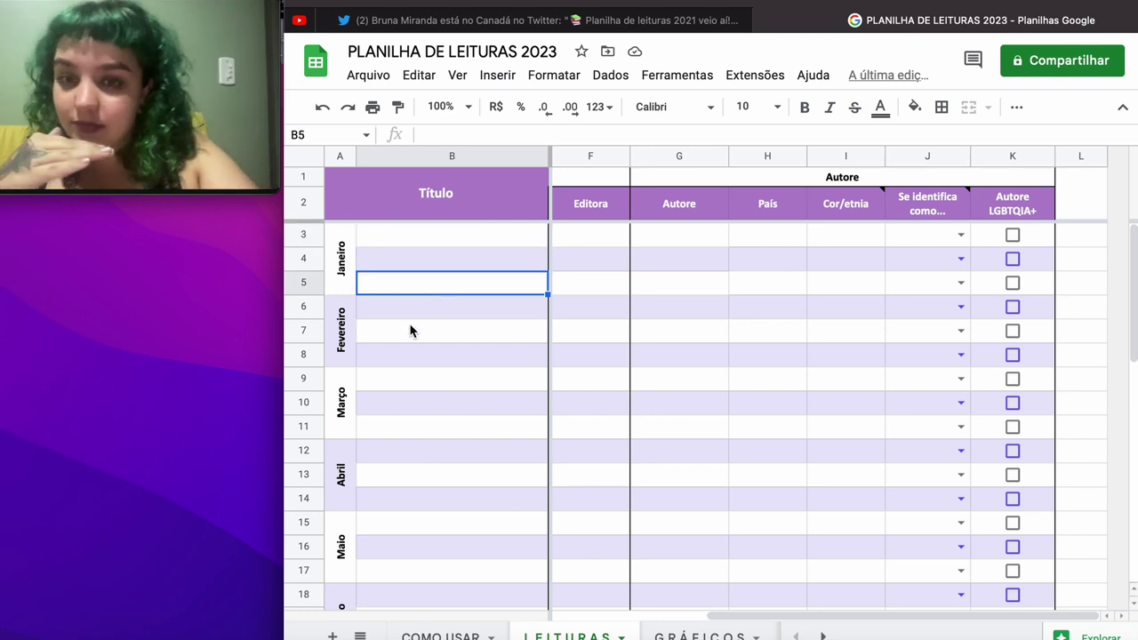
pyautogui.click(387, 267)
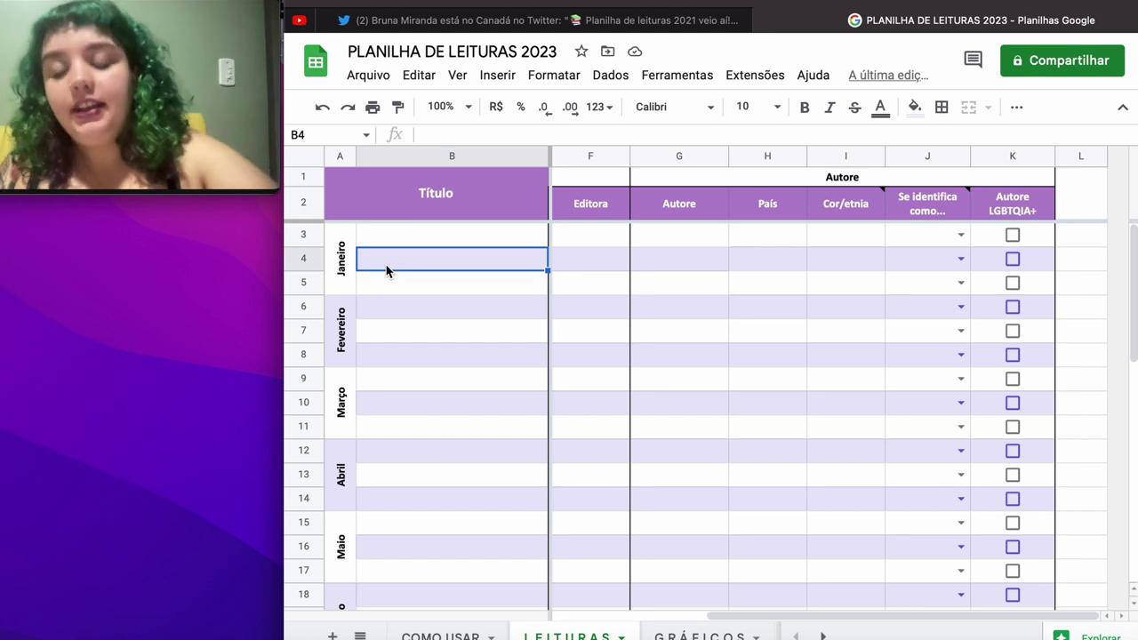
pyautogui.rightClick(386, 270)
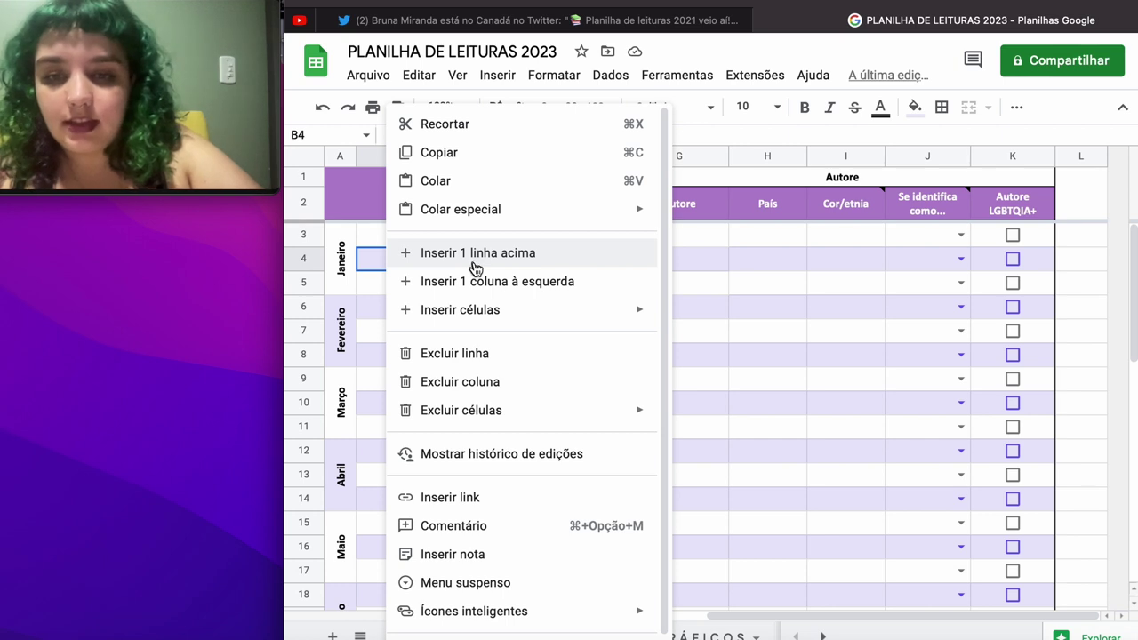
pyautogui.click(476, 268)
pyautogui.rightClick(432, 262)
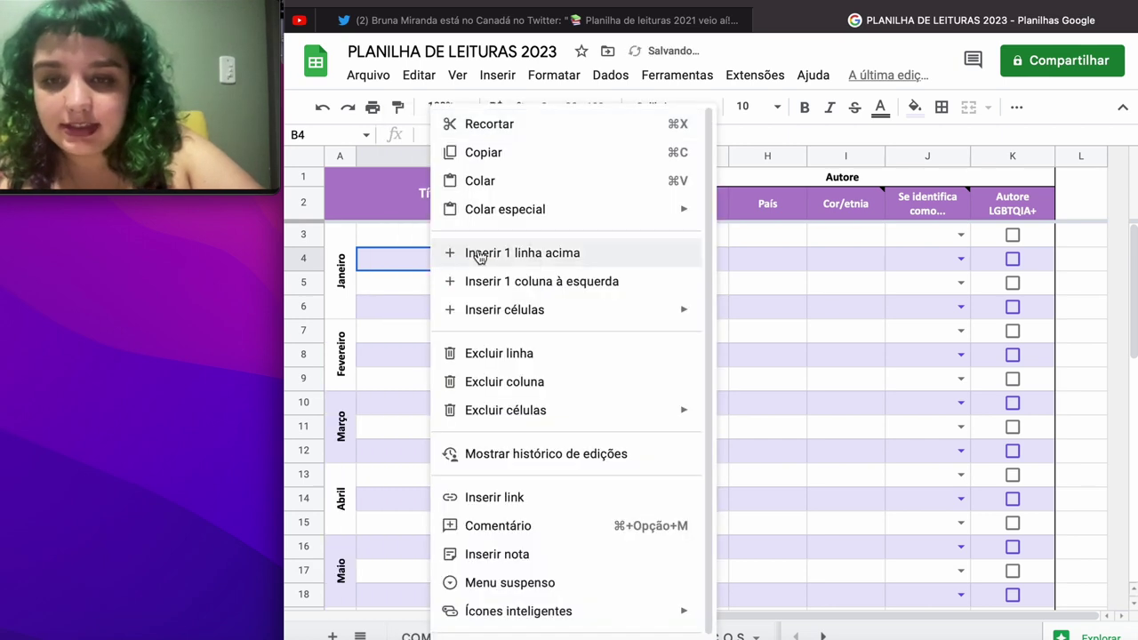
pyautogui.click(457, 259)
# Step: Insert three more rows above row 4 so Janeiro spans rows 3 to 10
pyautogui.rightClick(461, 259)
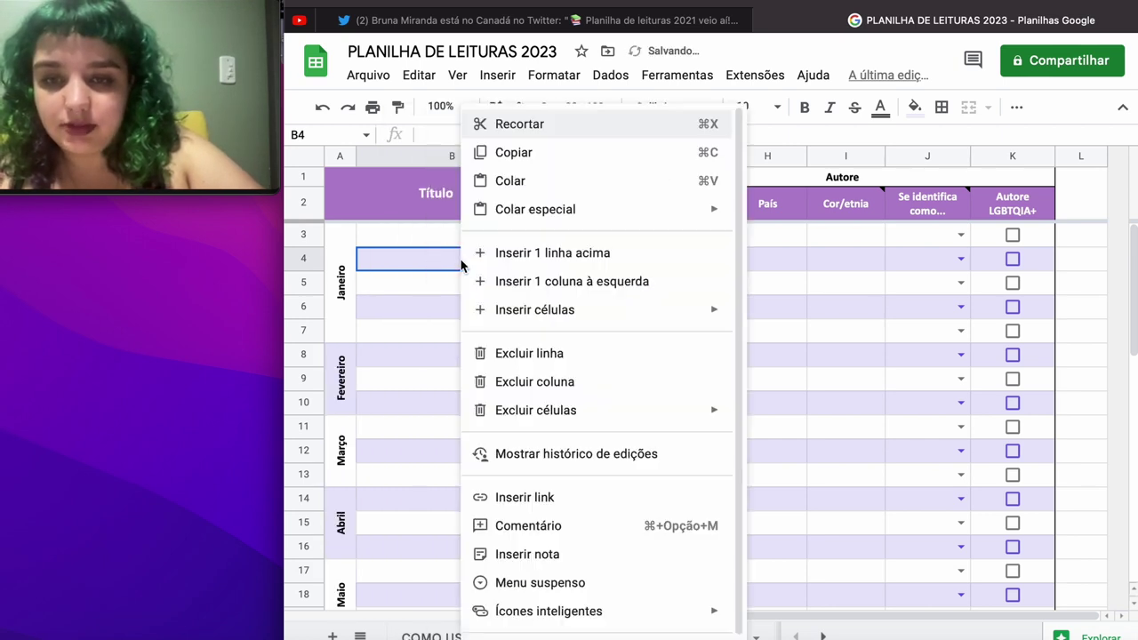
pyautogui.click(520, 258)
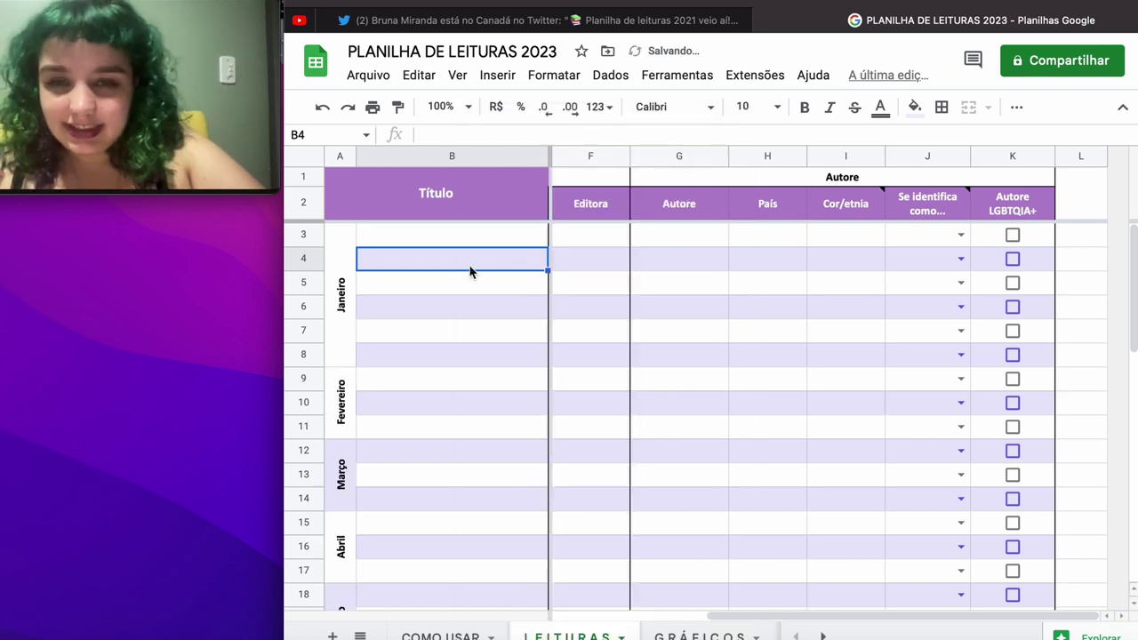
pyautogui.rightClick(470, 269)
pyautogui.click(525, 258)
pyautogui.rightClick(477, 272)
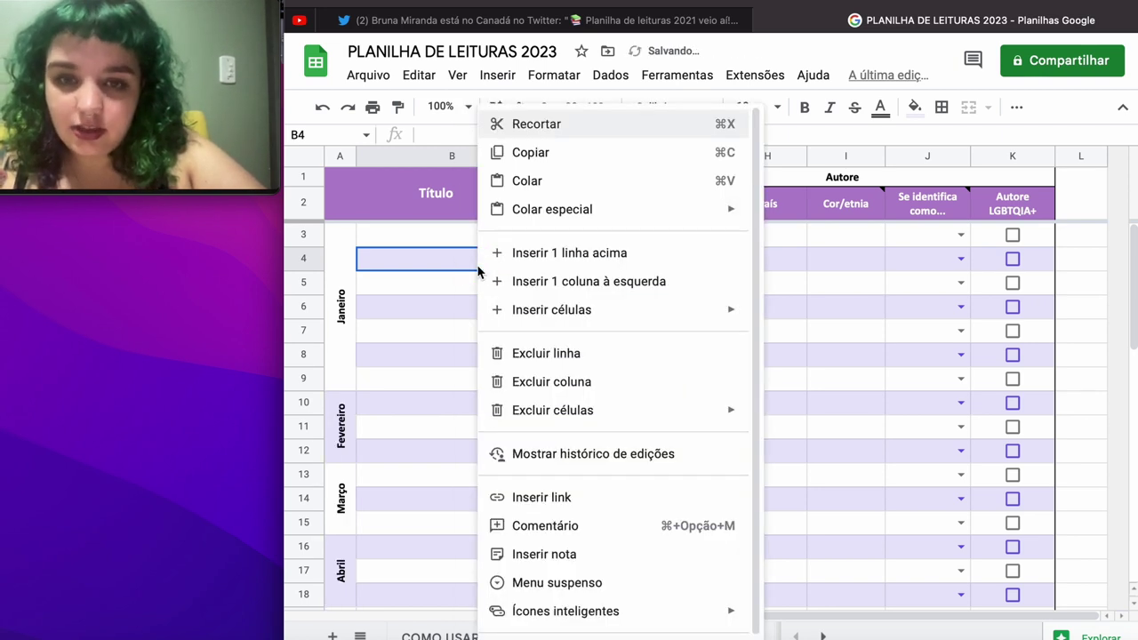
pyautogui.click(520, 258)
pyautogui.click(477, 236)
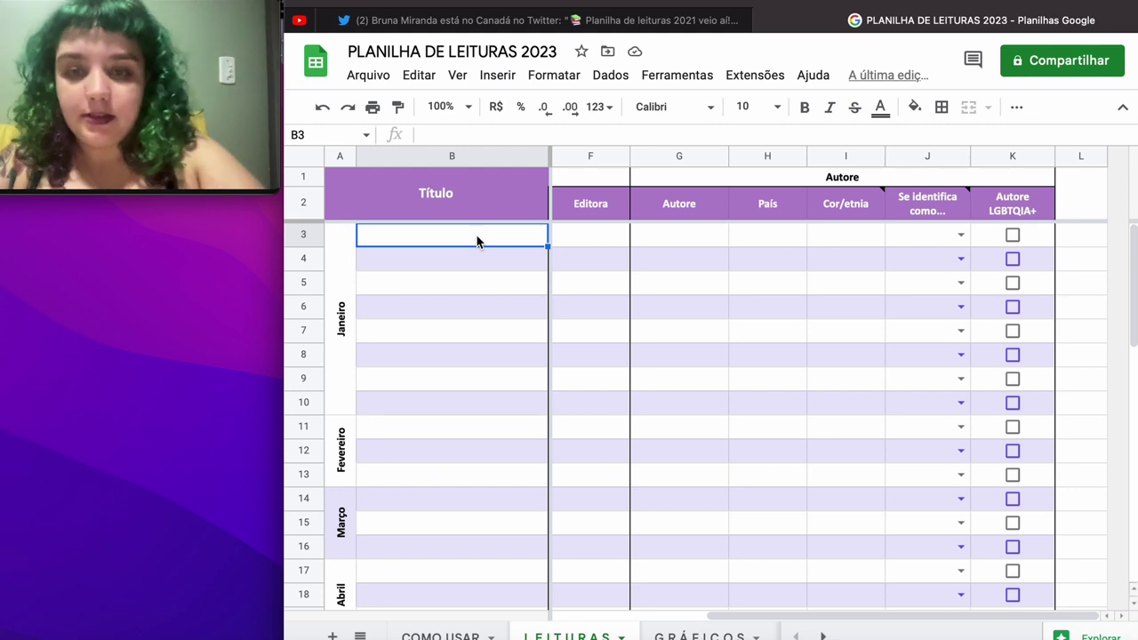
# Step: Enter the title 'O que é encarceramento em massa?' in B3, leaving Tradução blank
pyautogui.write('e QUE')
pyautogui.press('BackSpace')
pyautogui.press('BackSpace')
pyautogui.press('BackSpace')
pyautogui.press('BackSpace')
pyautogui.press('BackSpace')
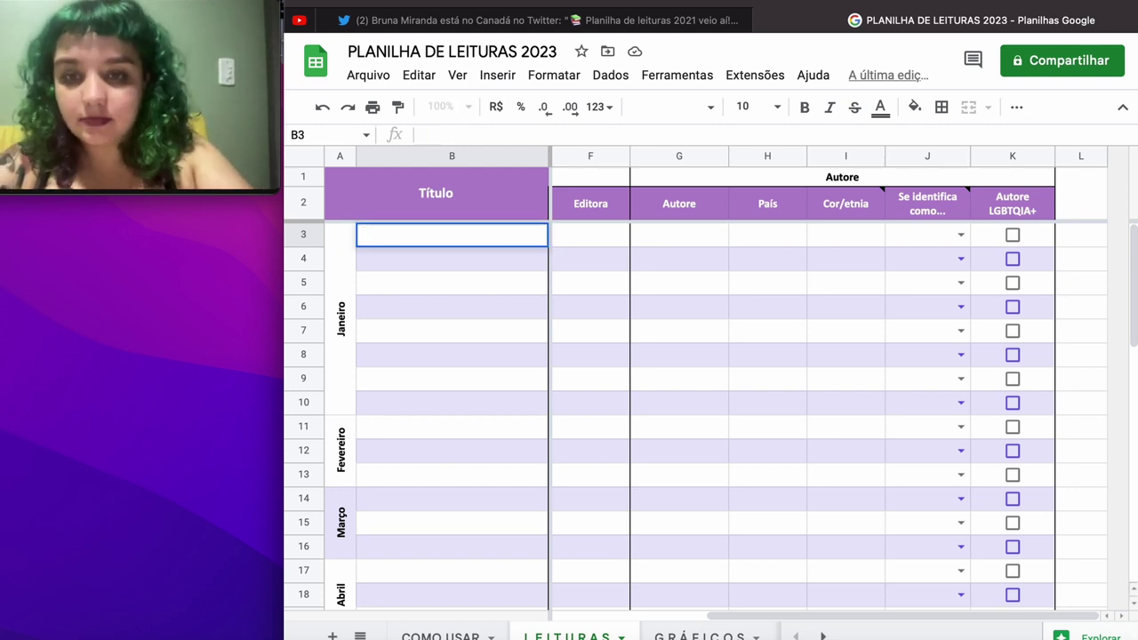
pyautogui.write('O que')
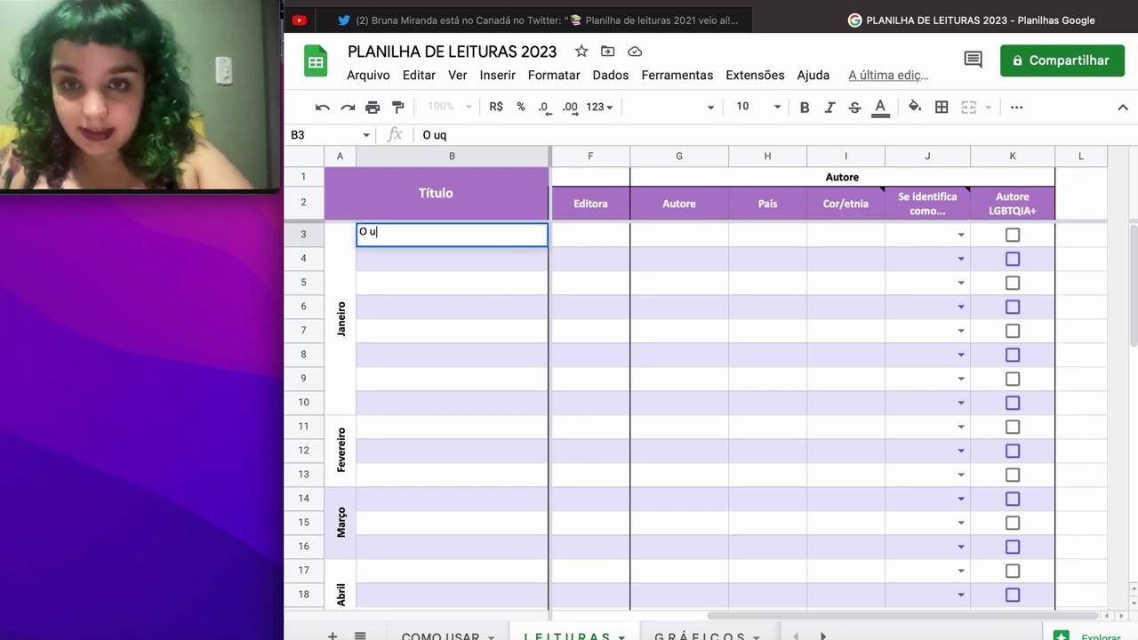
pyautogui.write(' é encarc')
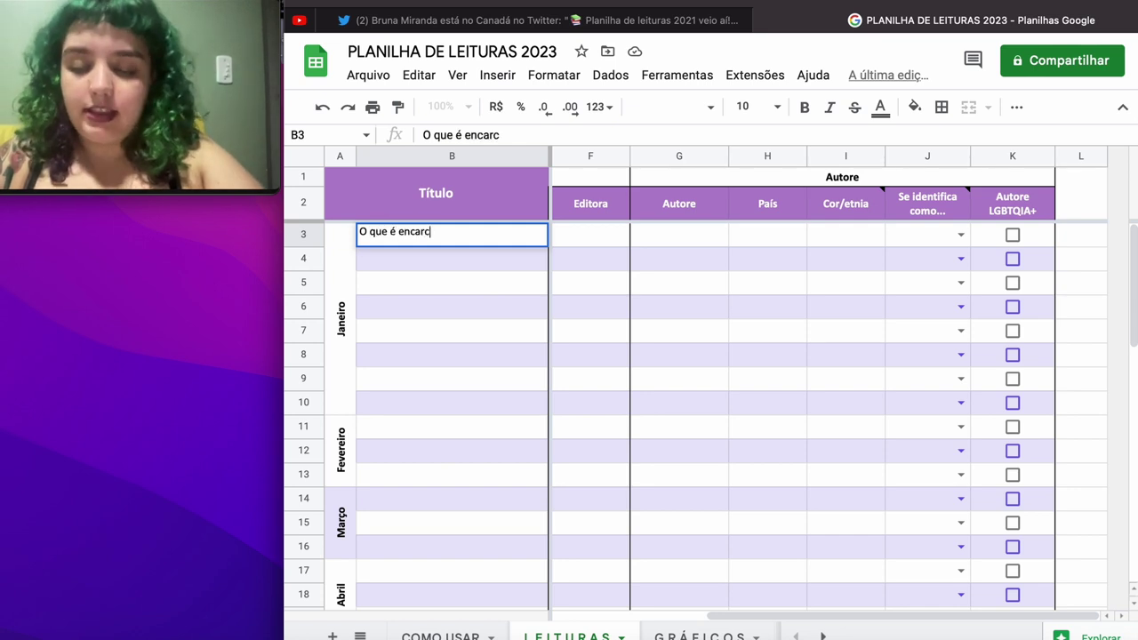
pyautogui.write('eramento em massa?')
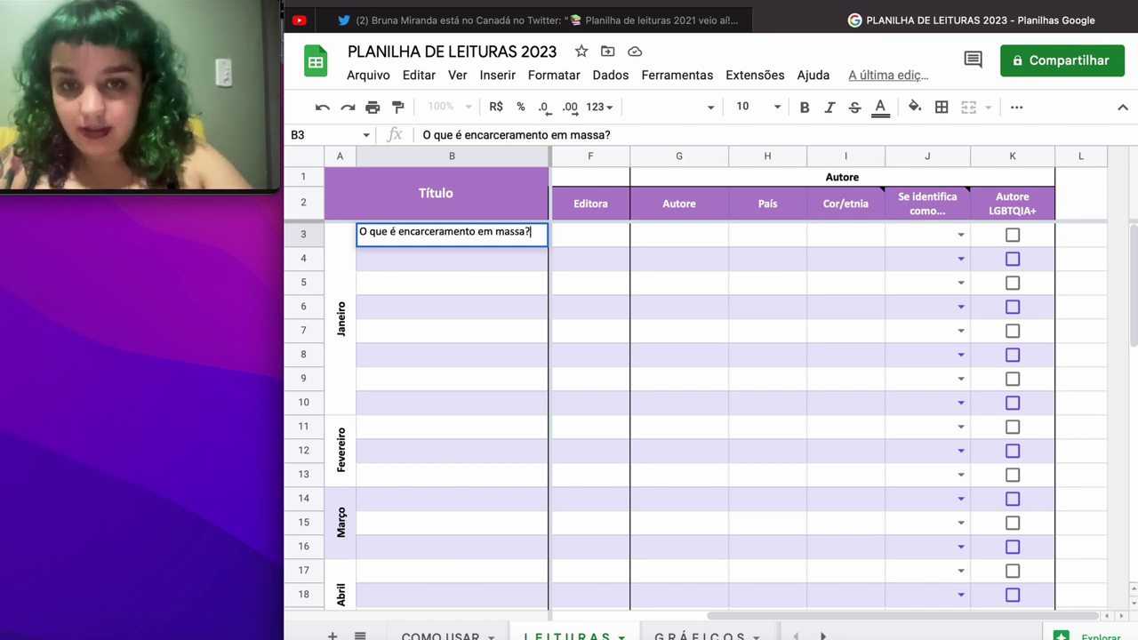
pyautogui.press('Tab')
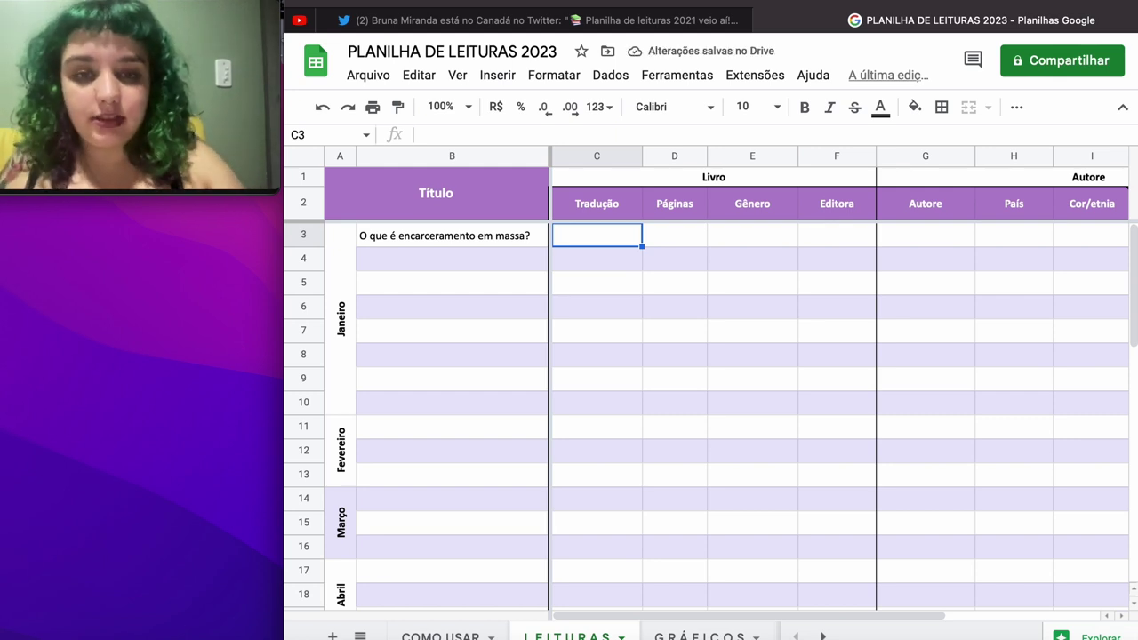
pyautogui.press('Tab')
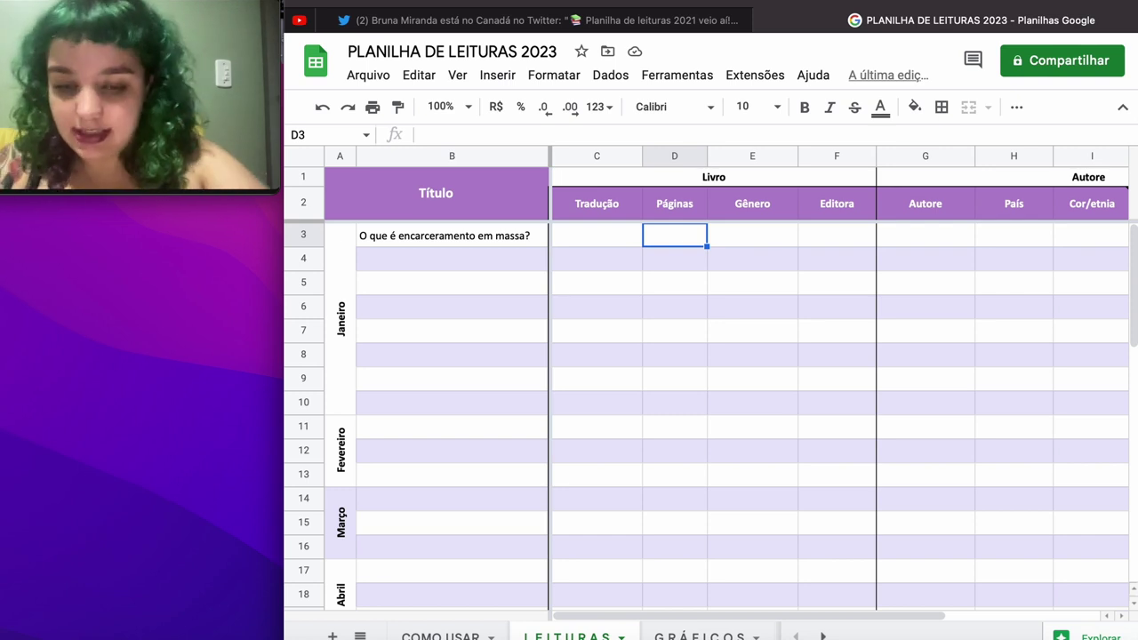
# Step: Fill row 3 with 146 pages, Não Ficção, Letramento, the author's name and Brasil
pyautogui.write('146')
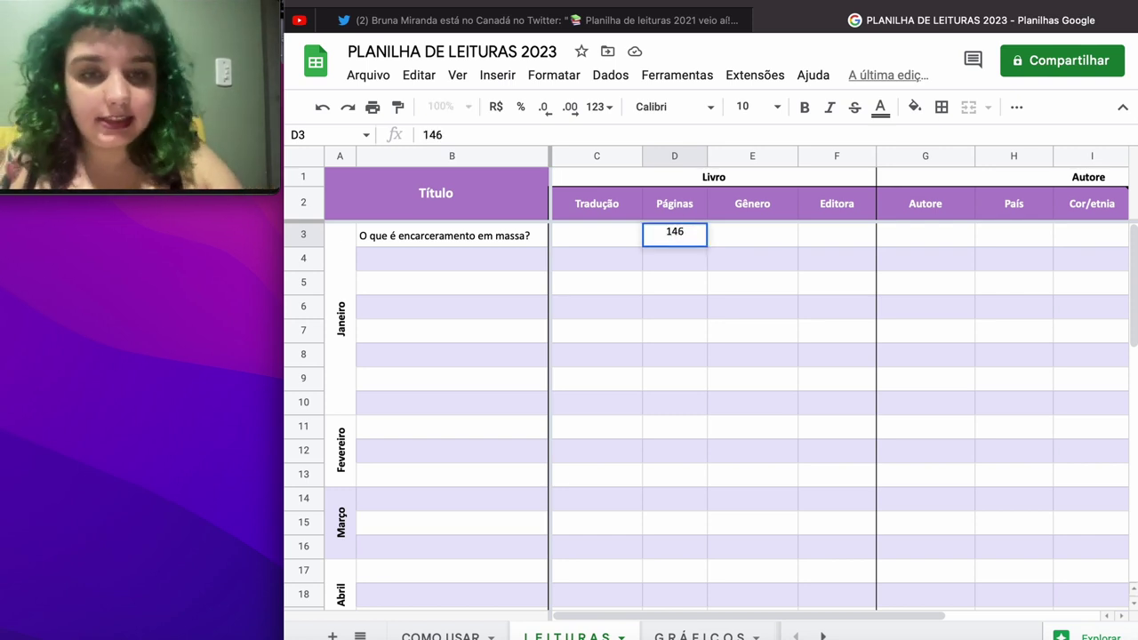
pyautogui.press('Tab')
pyautogui.write('N')
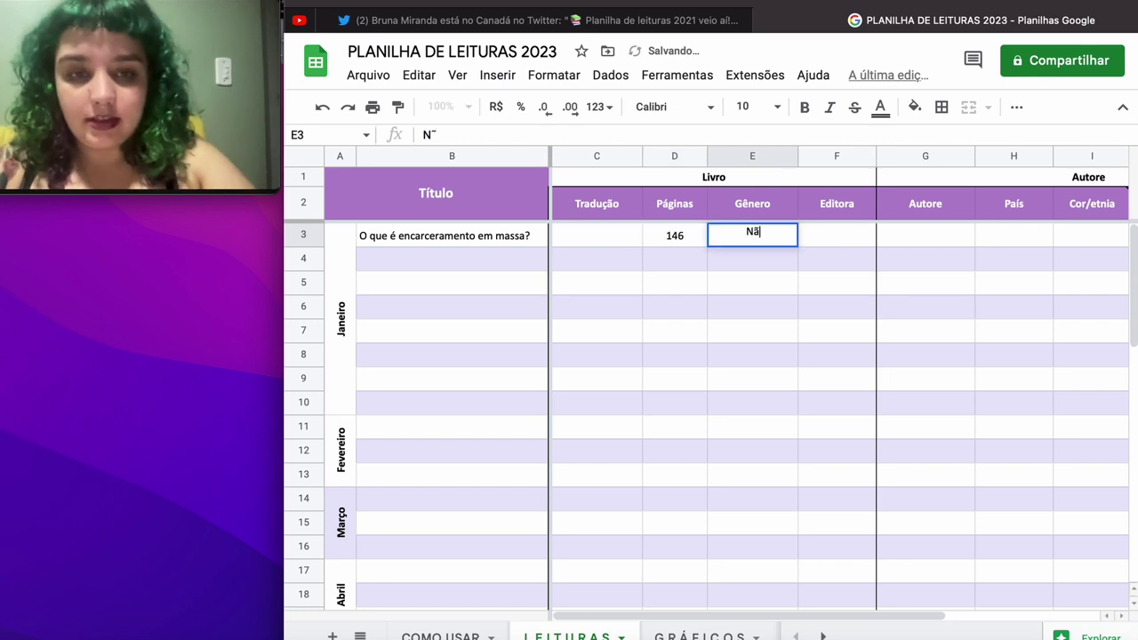
pyautogui.write('ão Ficç')
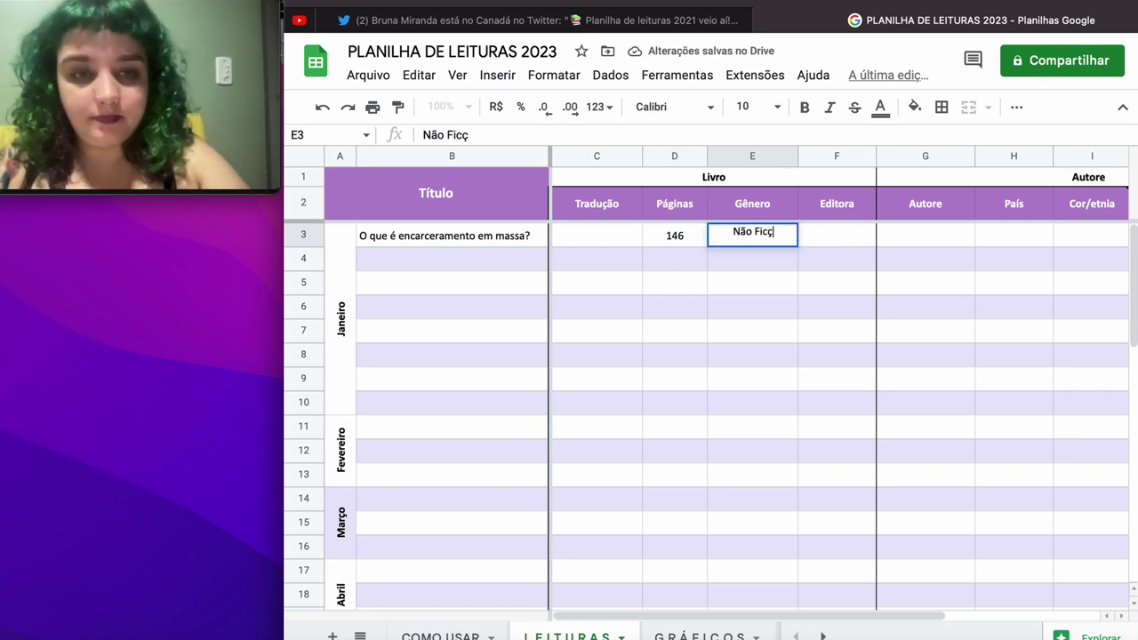
pyautogui.write('ão')
pyautogui.press('Tab')
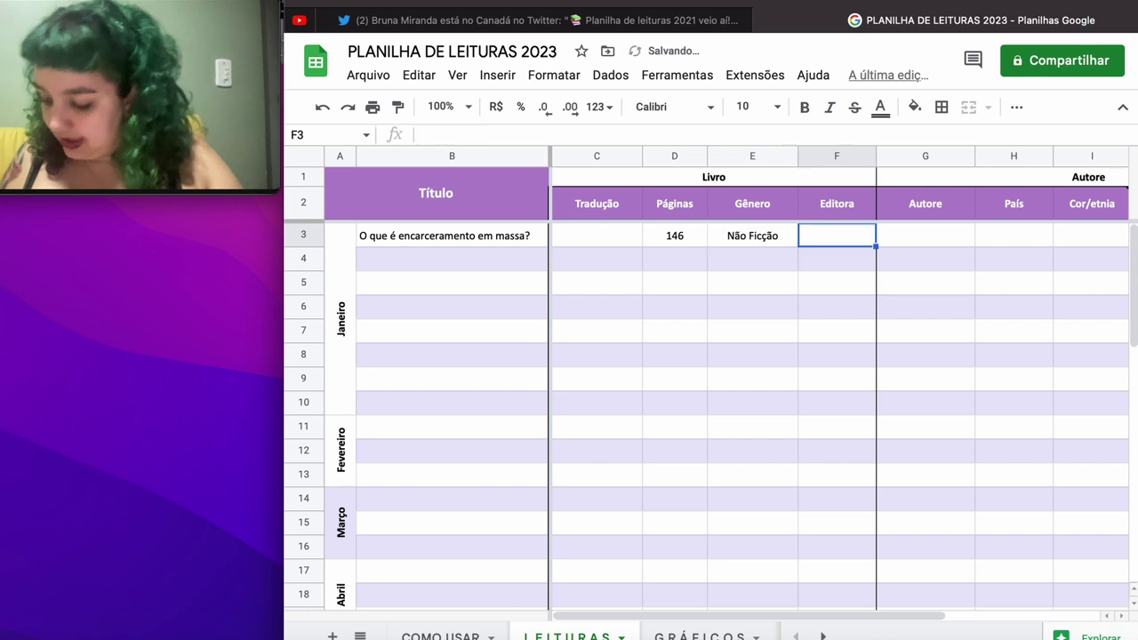
pyautogui.write('Letra')
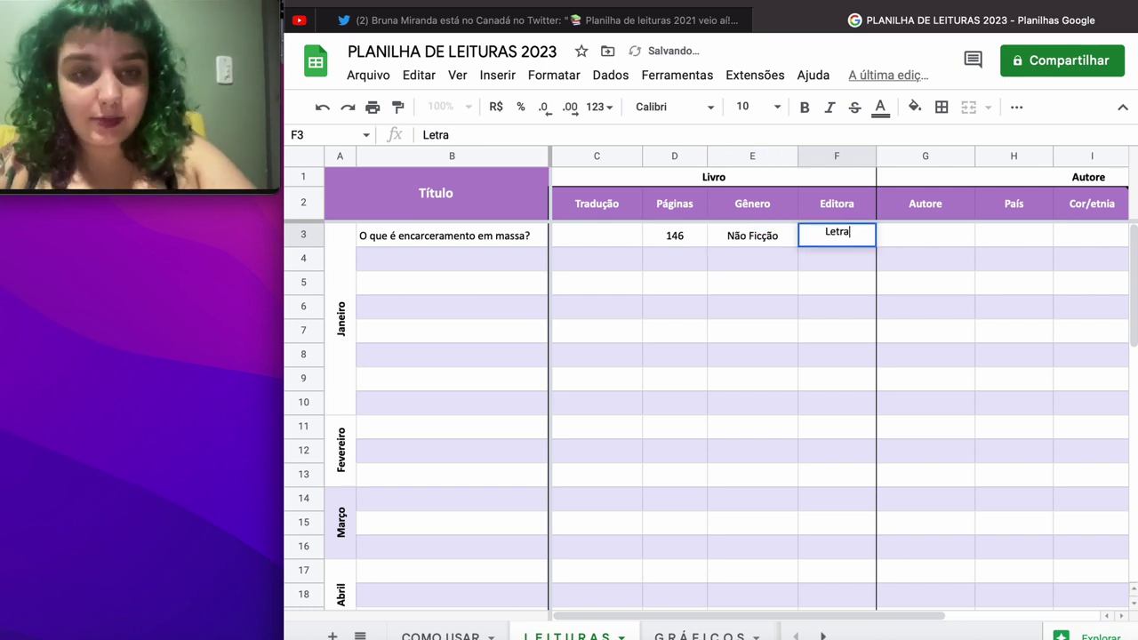
pyautogui.write('mento')
pyautogui.press('Tab')
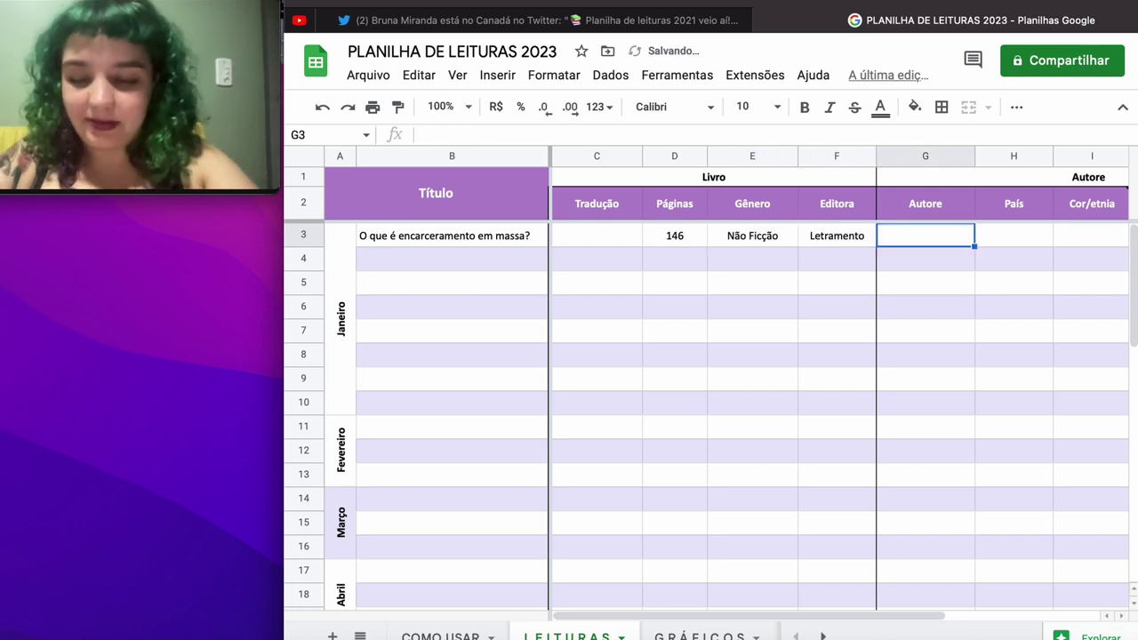
pyautogui.write('Juliana ')
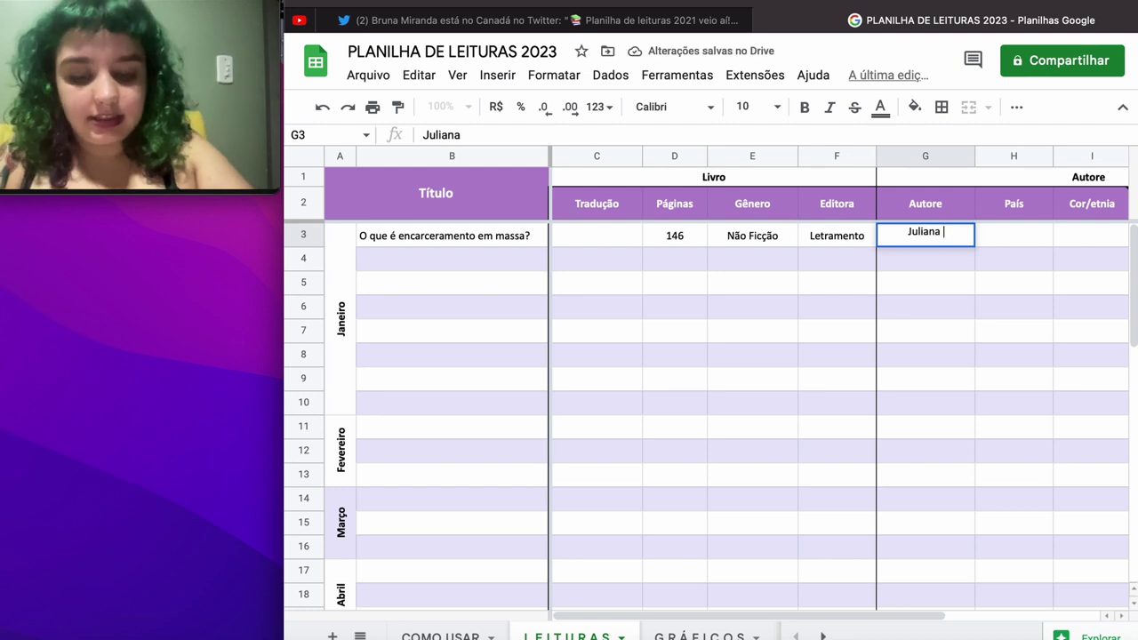
pyautogui.write('Borges')
pyautogui.press('Tab')
pyautogui.write('B')
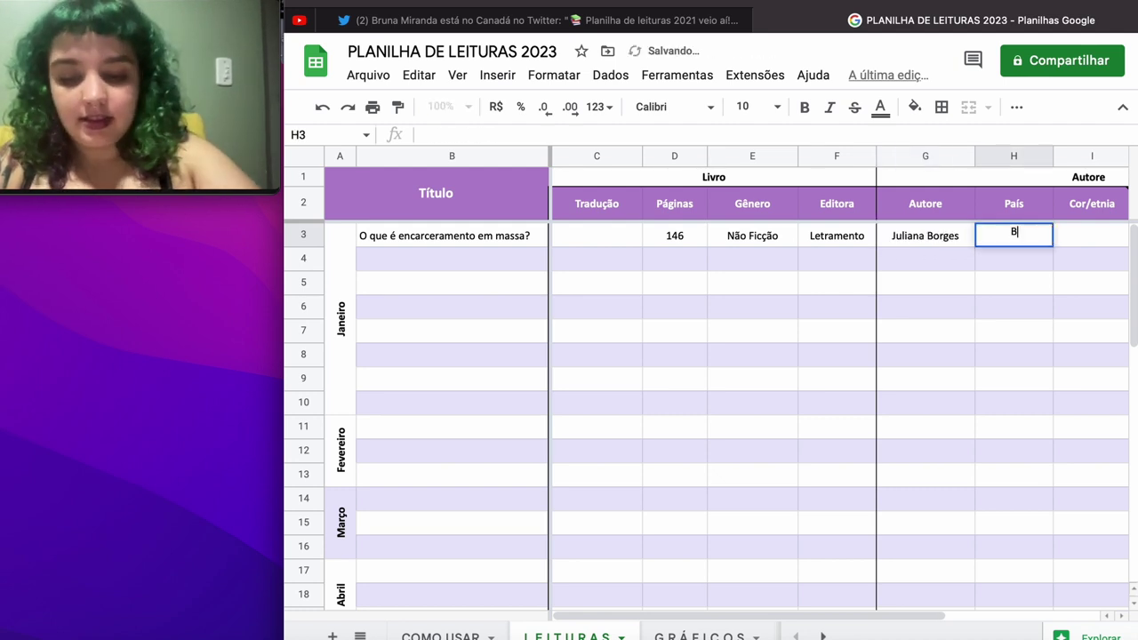
pyautogui.write('rasil')
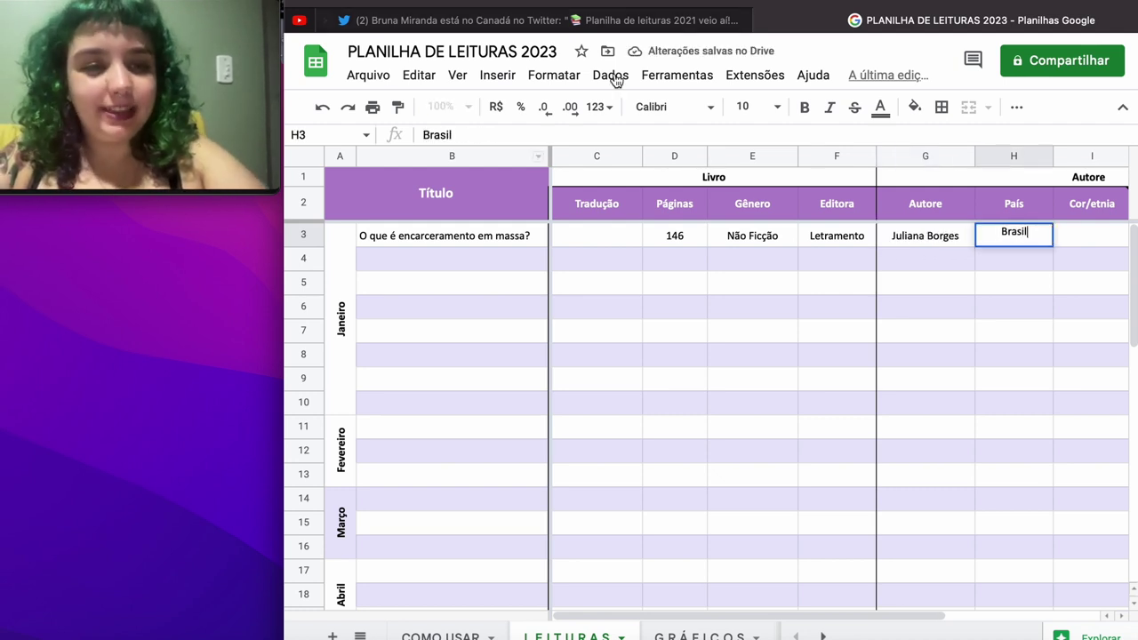
# Step: Insert a column titled Estado right of País, then open a new browser tab
pyautogui.click(1024, 197)
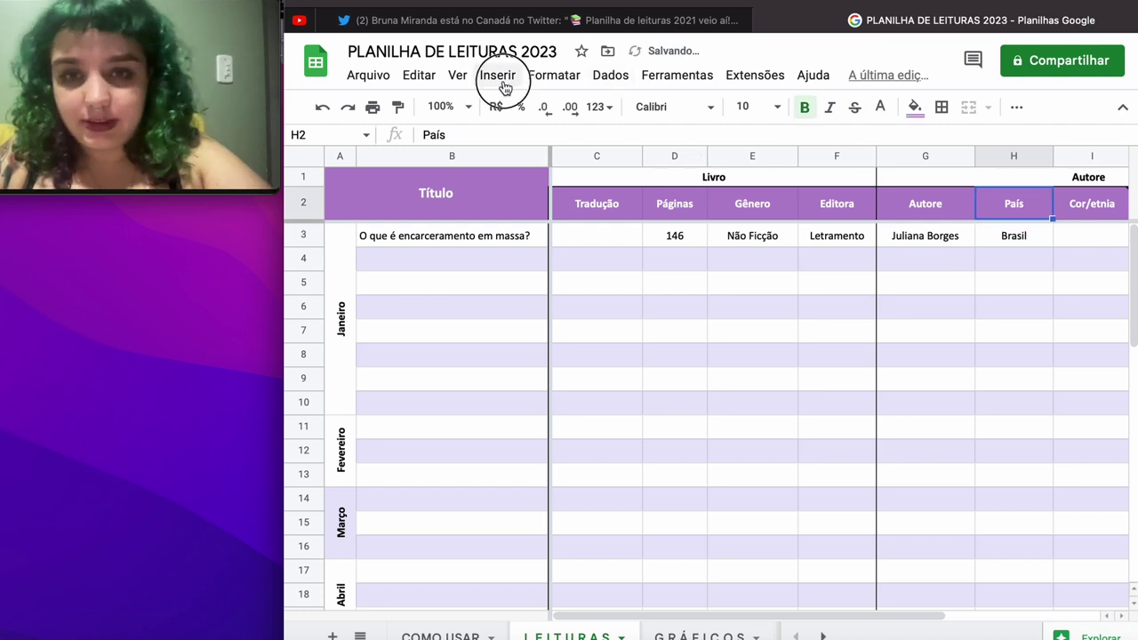
pyautogui.click(498, 80)
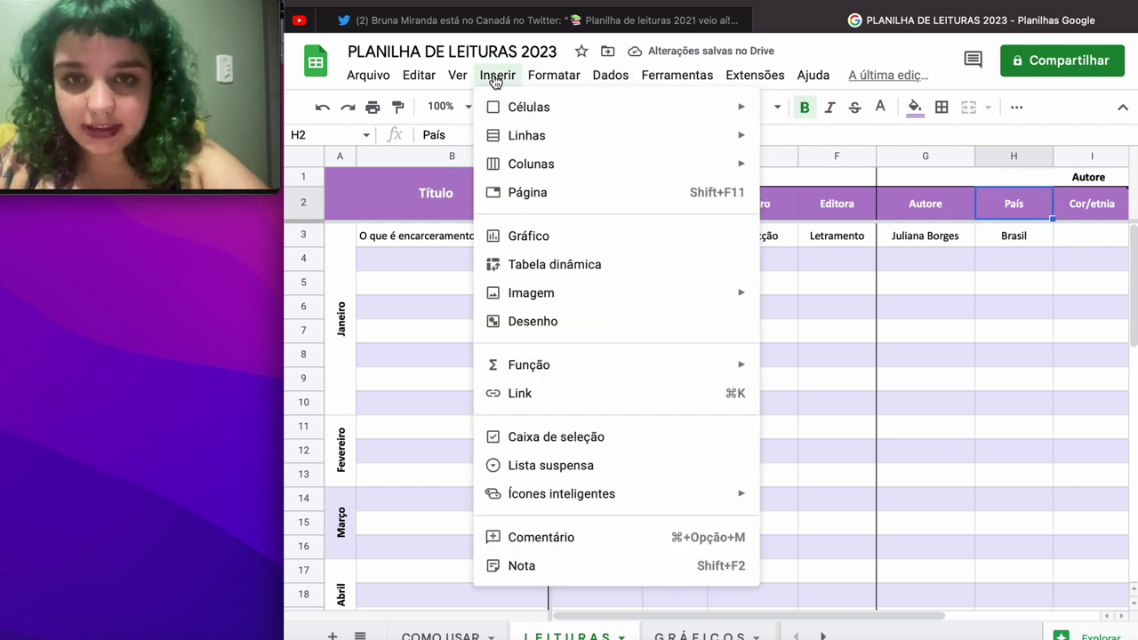
pyautogui.moveTo(523, 174)
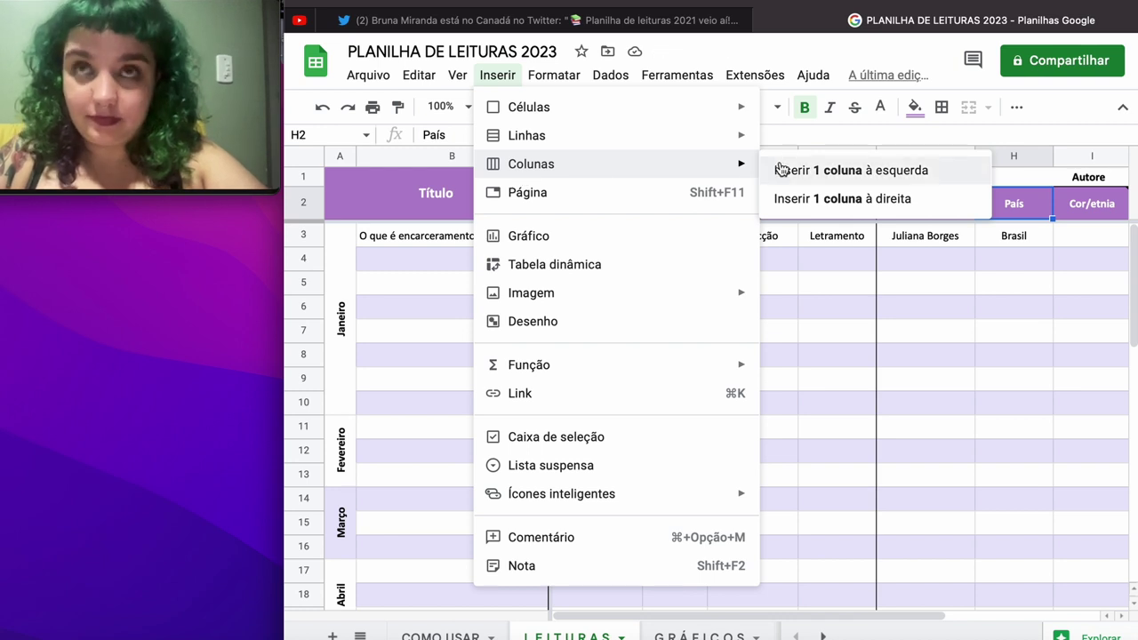
pyautogui.click(803, 200)
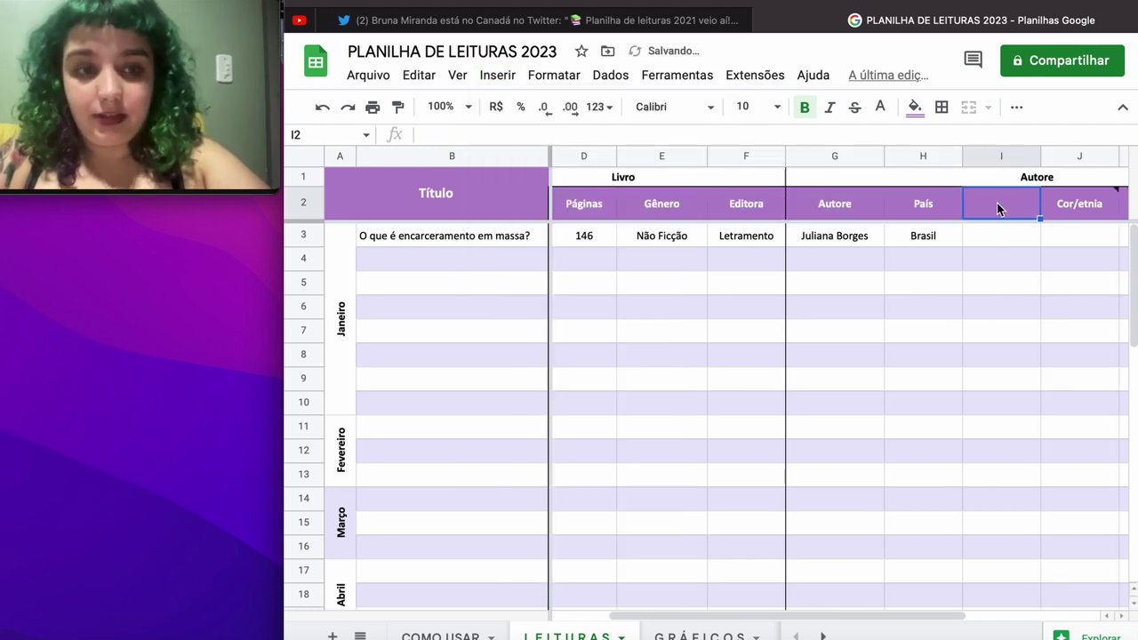
pyautogui.write('Est')
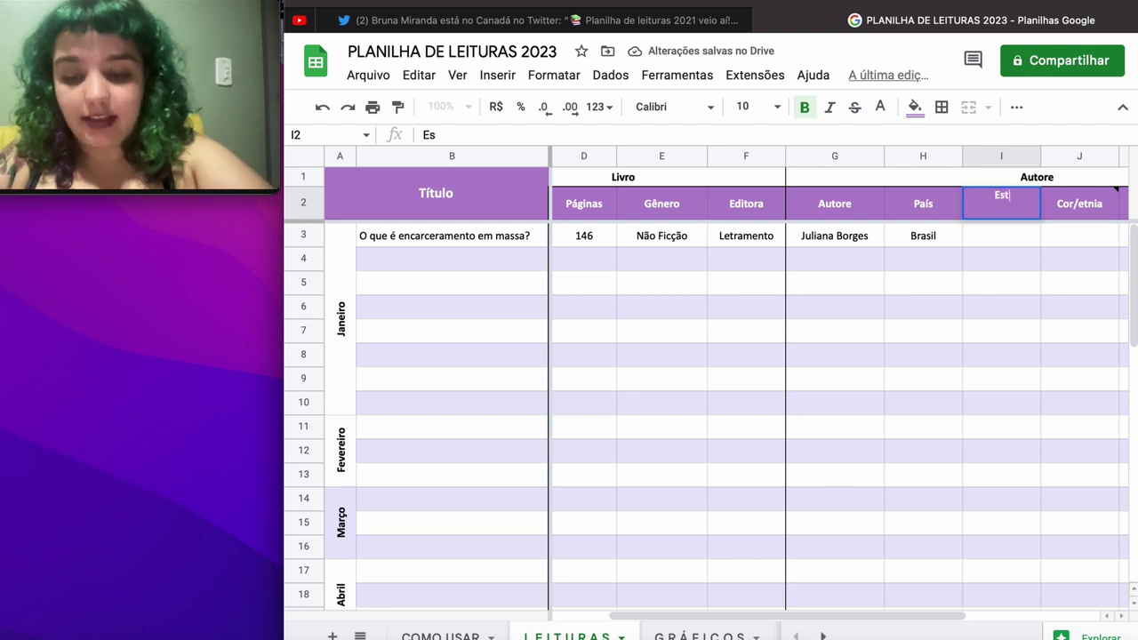
pyautogui.write('ado')
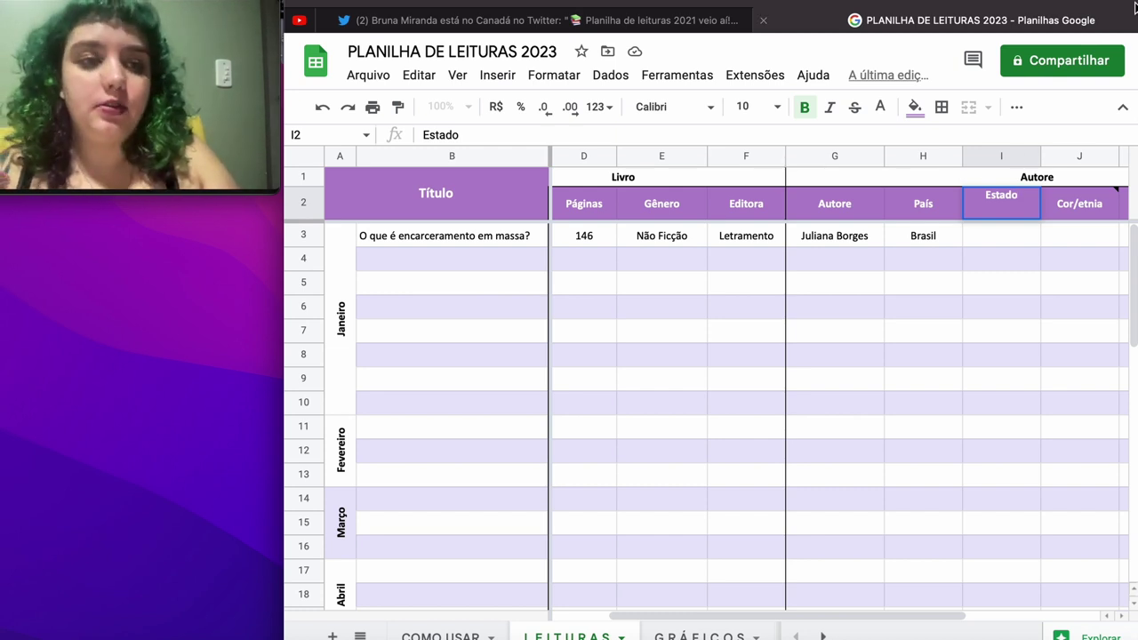
pyautogui.press('super+t')
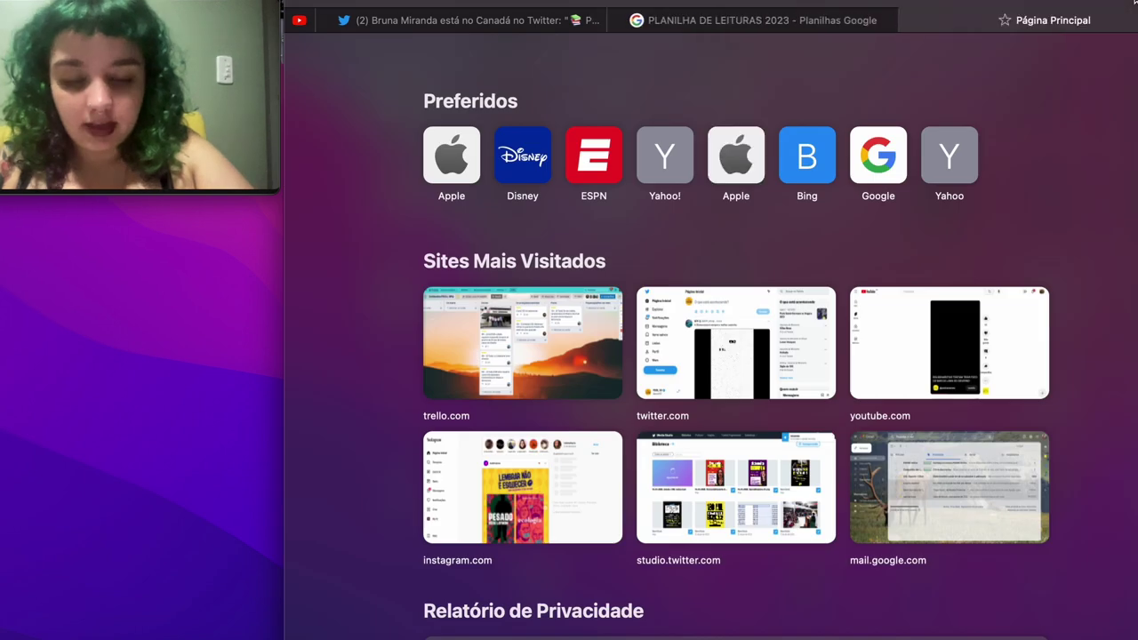
# Step: Search Google for the first book's author and scroll through the results
pyautogui.write('juliana b')
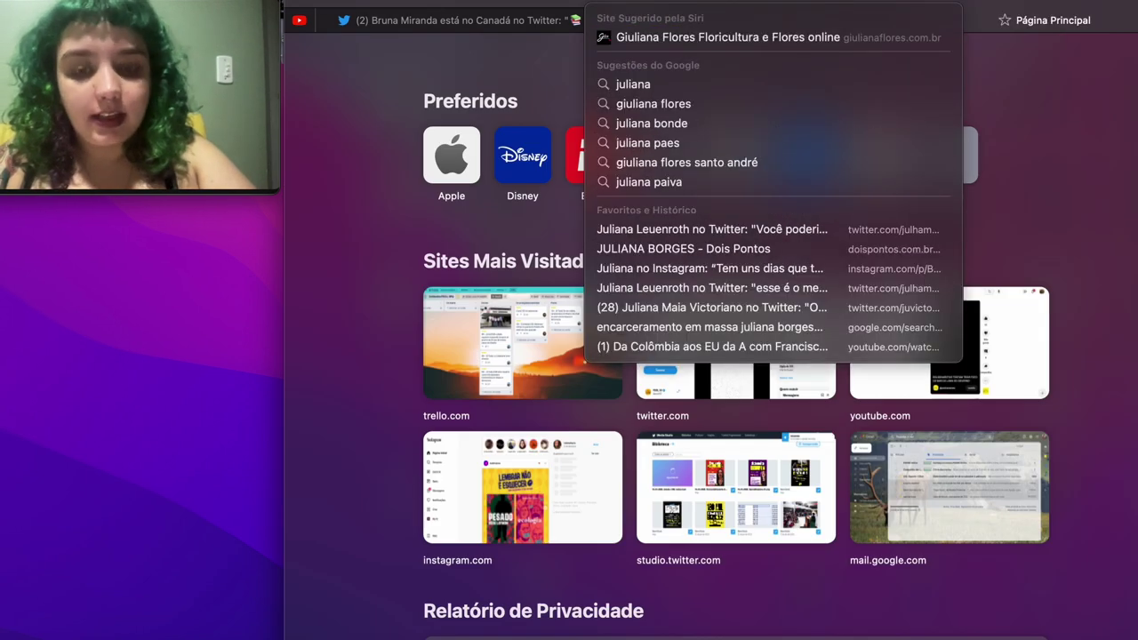
pyautogui.write('orges')
pyautogui.press('Return')
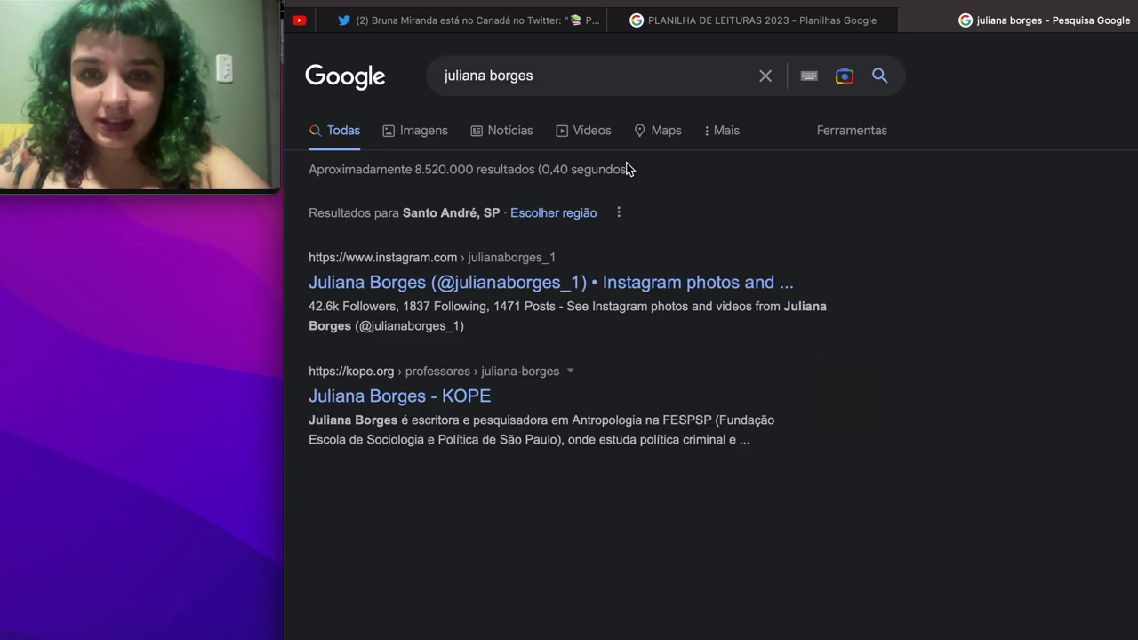
pyautogui.hscroll(2, 867, 264)
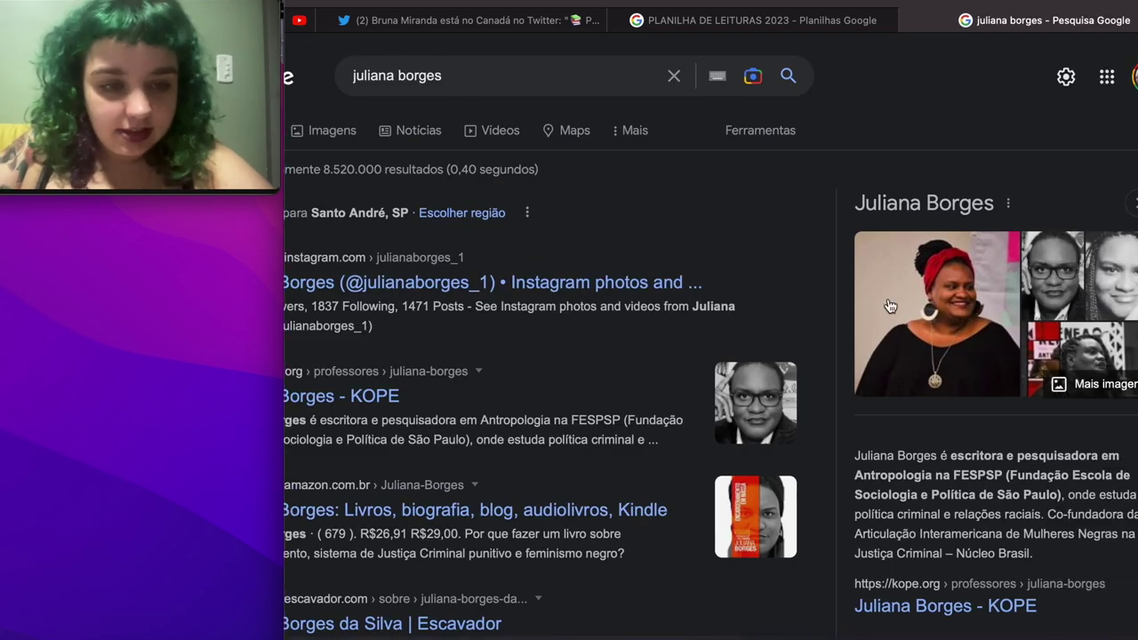
pyautogui.scroll(-3, 881, 285)
pyautogui.scroll(-5, 889, 304)
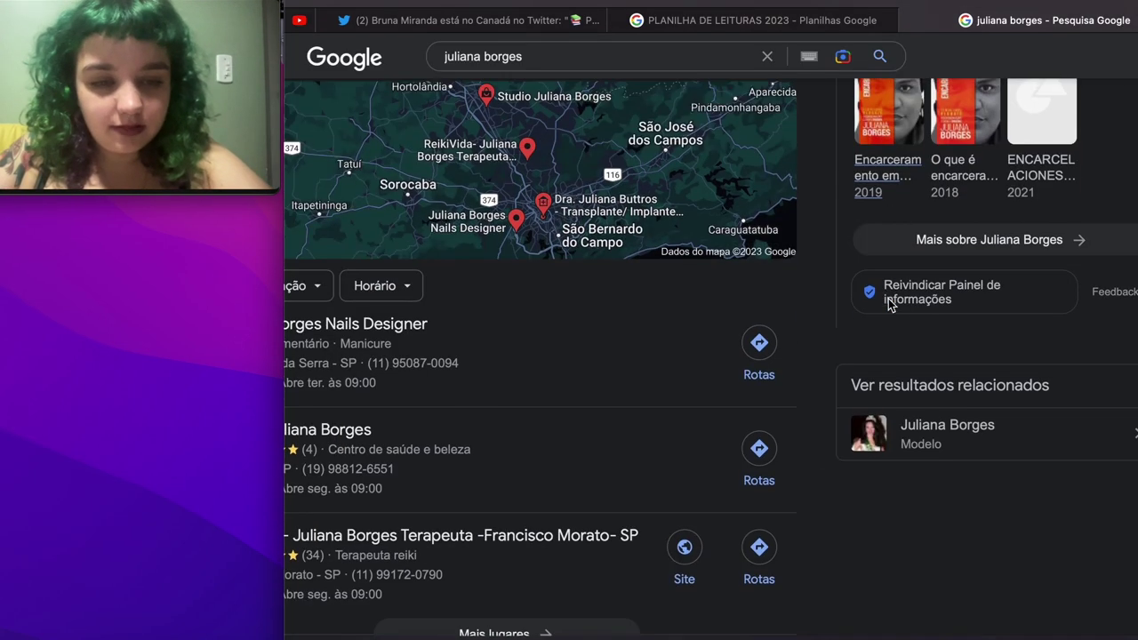
pyautogui.scroll(3, 889, 304)
pyautogui.scroll(2, 890, 304)
pyautogui.hscroll(-1, 889, 304)
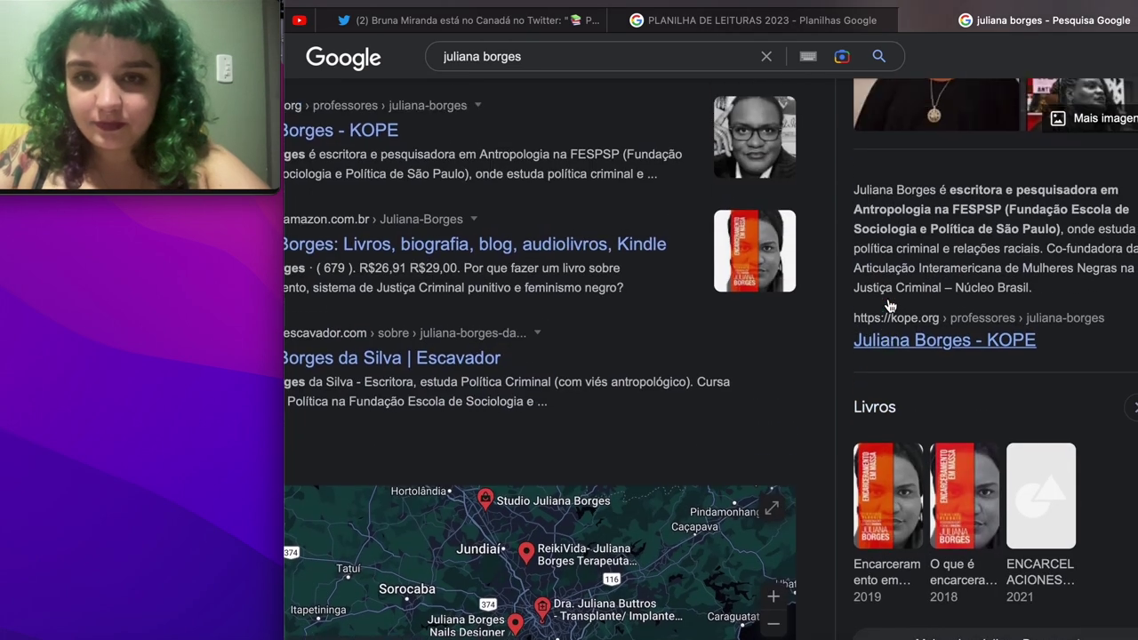
pyautogui.hscroll(-1, 888, 299)
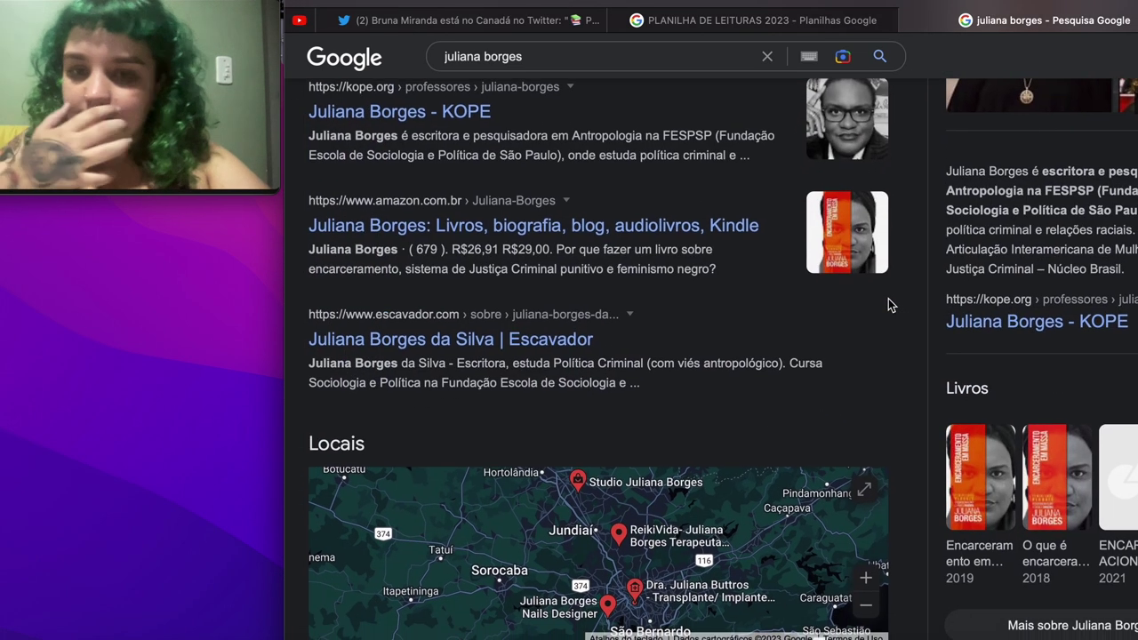
pyautogui.scroll(1, 889, 299)
# Step: Record SP as Estado, Negra as Cor/etnia and Feminino as gender in row 3
pyautogui.click(808, 18)
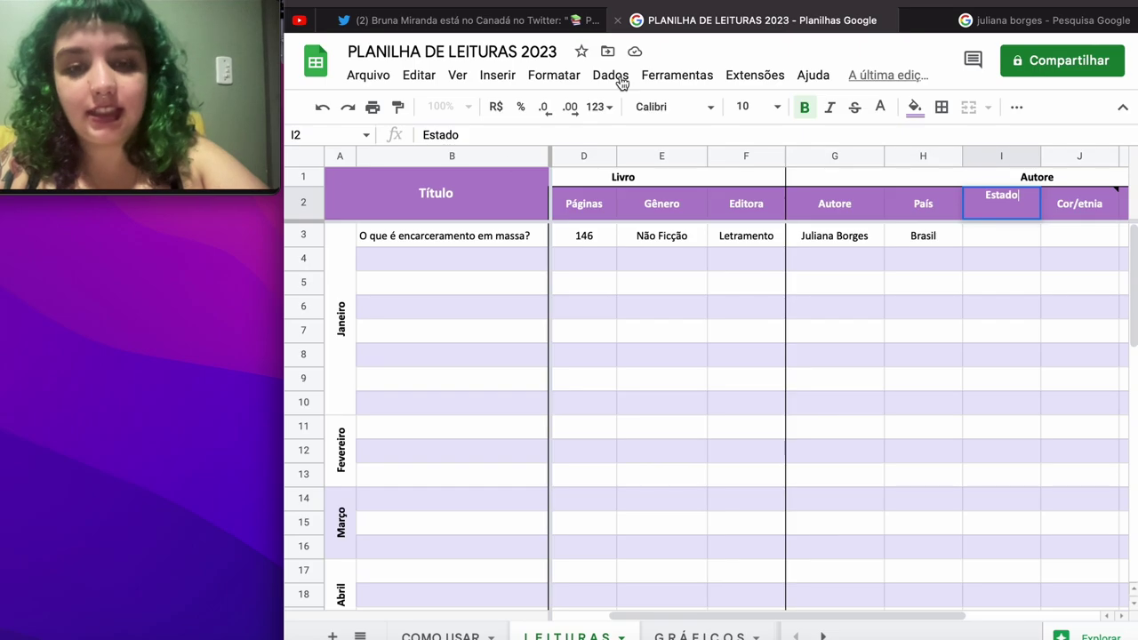
pyautogui.click(977, 242)
pyautogui.write('SP')
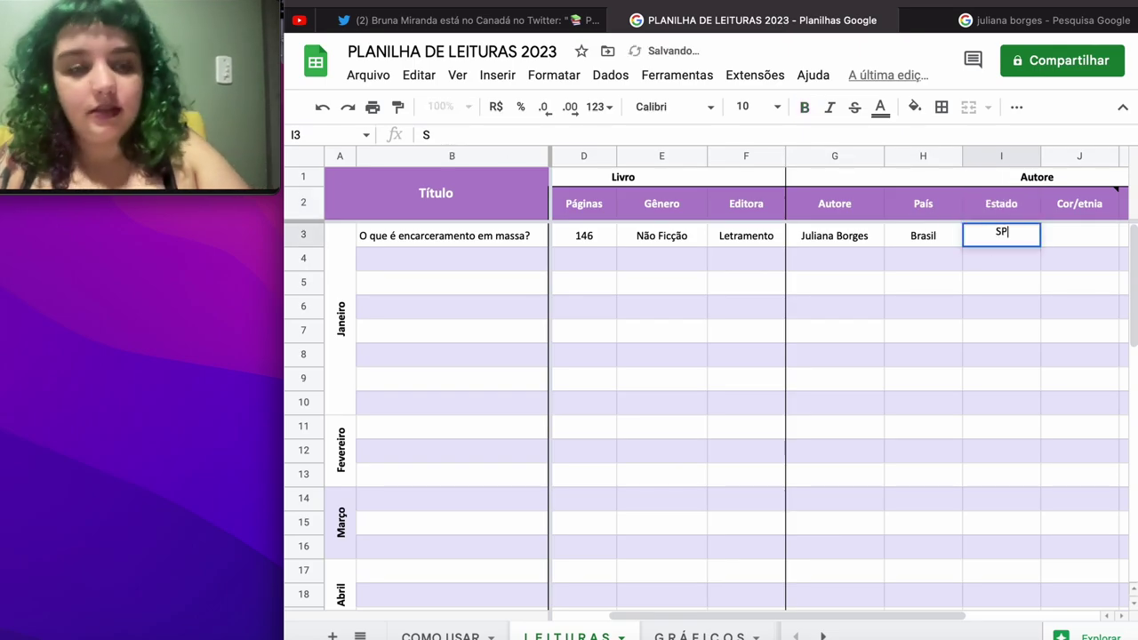
pyautogui.press('Tab')
pyautogui.write('Negra')
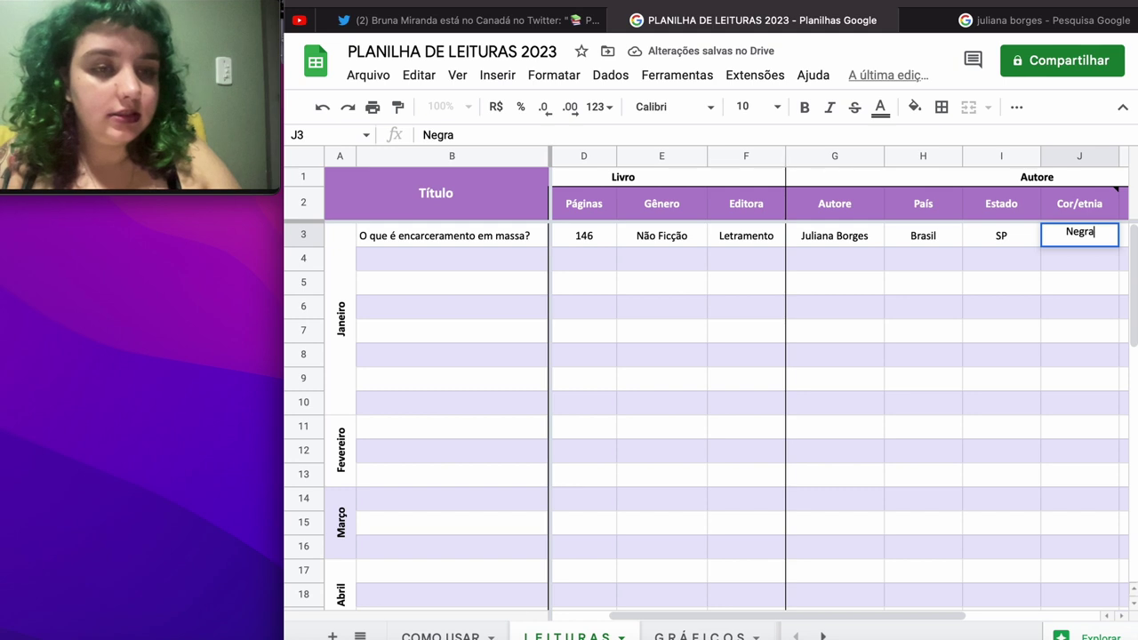
pyautogui.press('Tab')
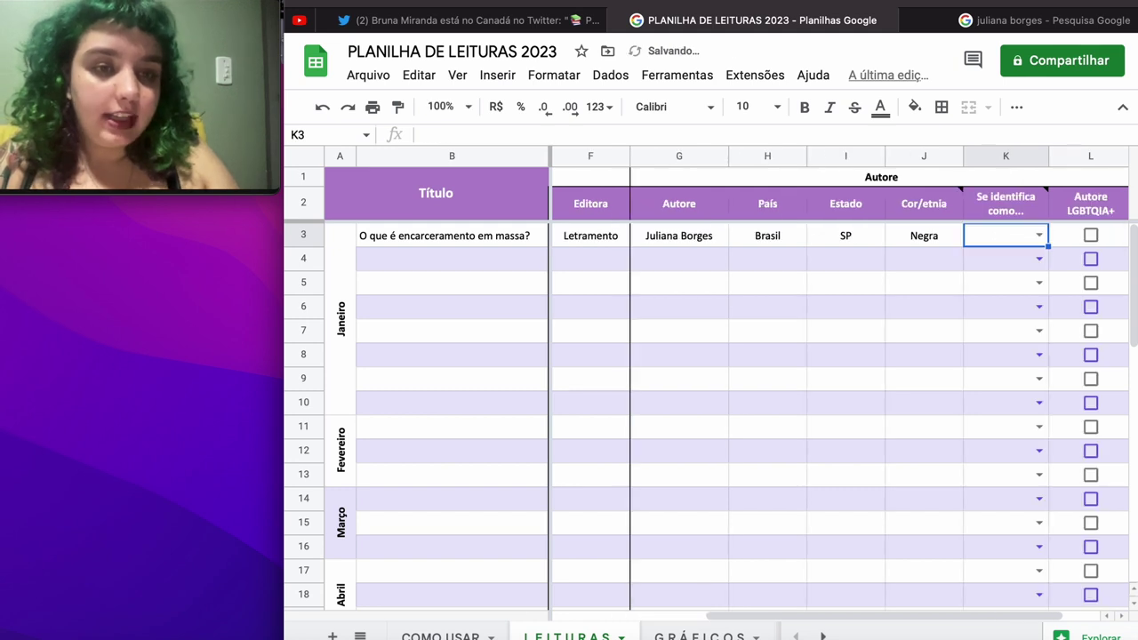
pyautogui.click(1037, 234)
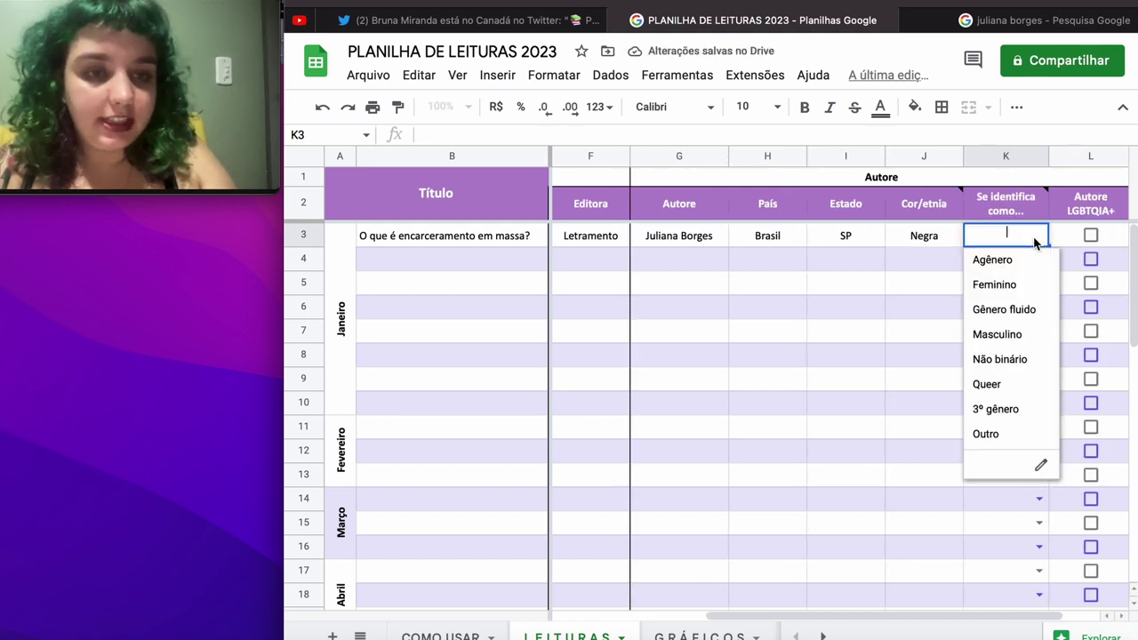
pyautogui.click(1012, 283)
pyautogui.hscroll(1, 1023, 279)
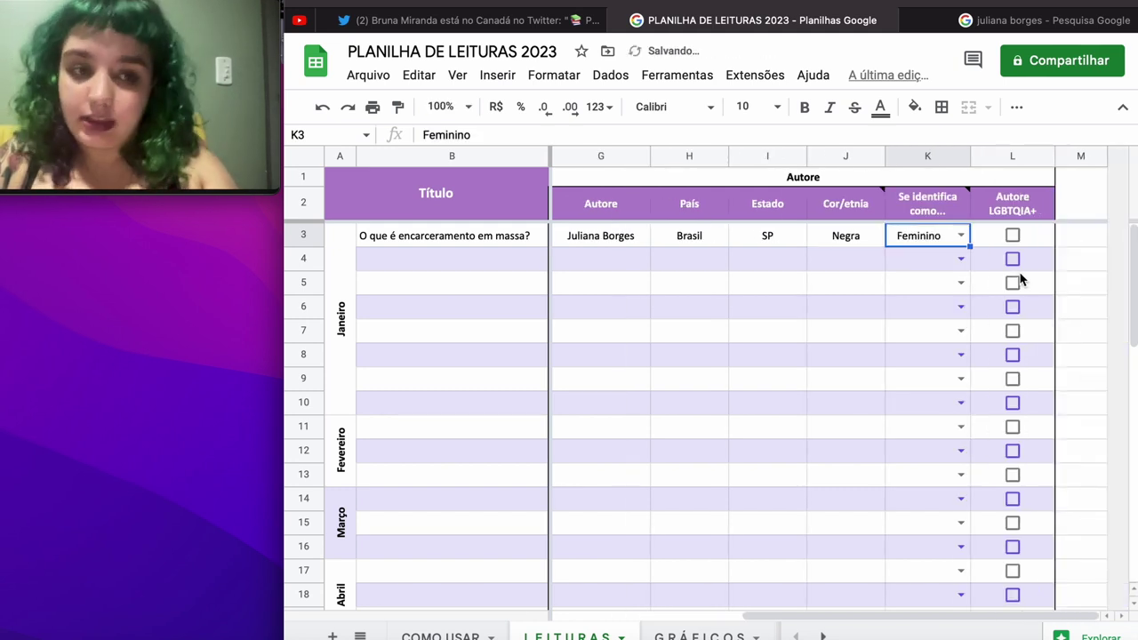
pyautogui.click(510, 271)
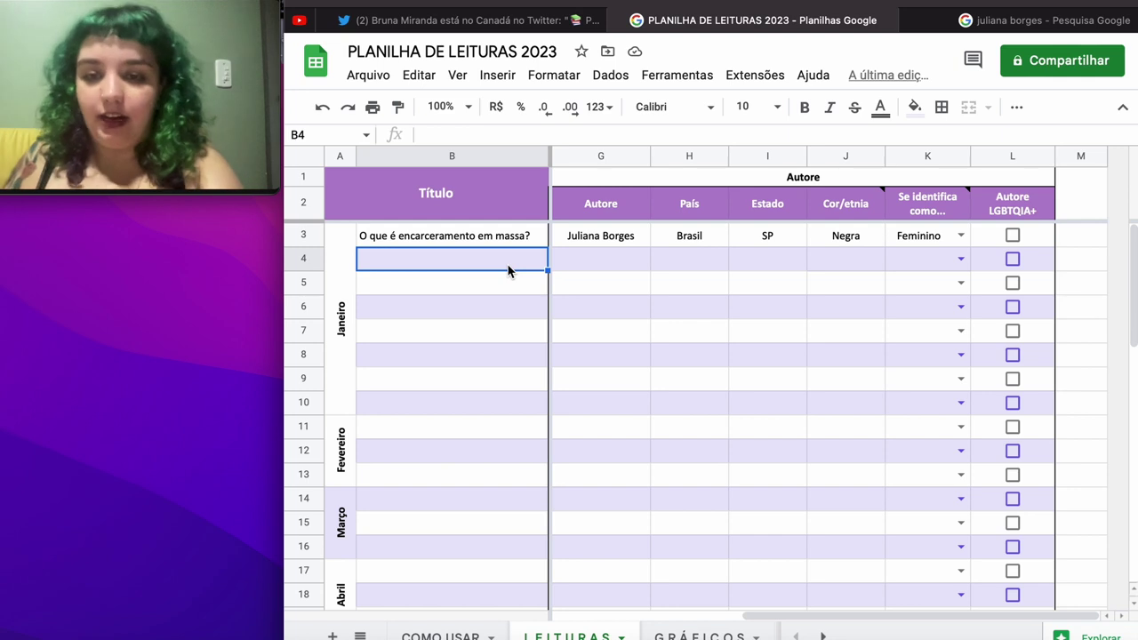
# Step: Enter the title 'Casas vazias', its translator and 162 pages in row 4
pyautogui.write('Casa')
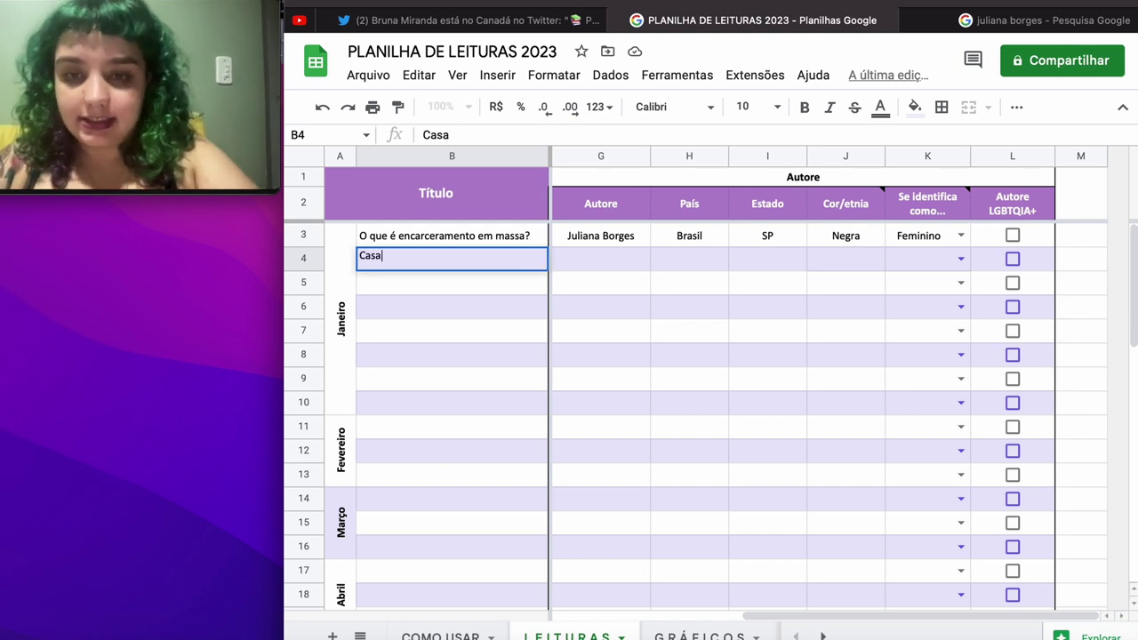
pyautogui.write('s Vazias')
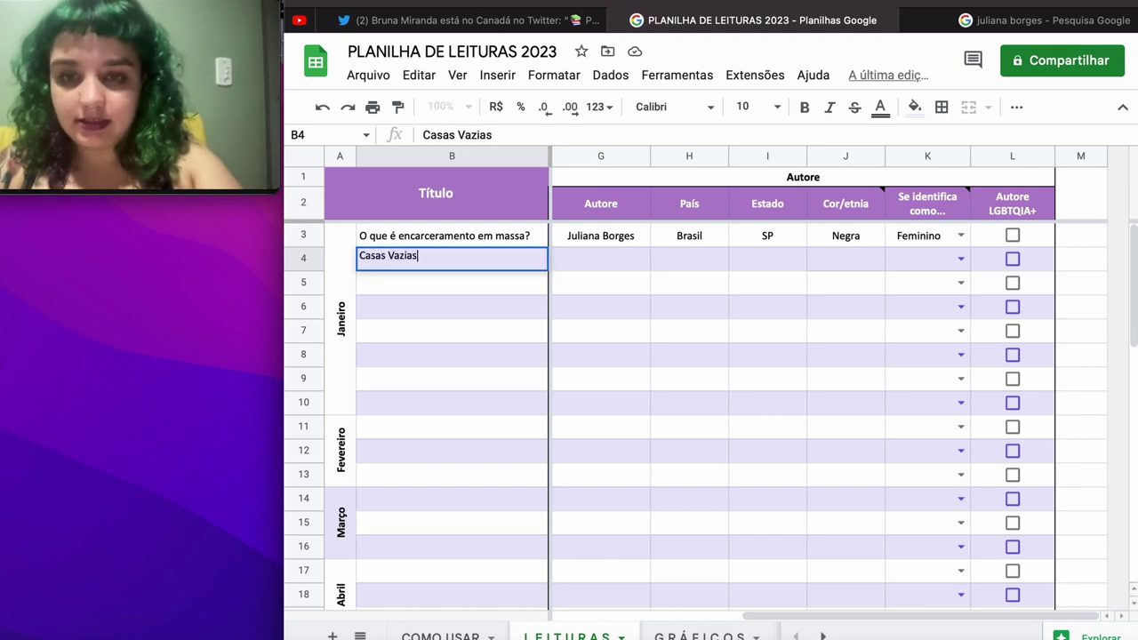
pyautogui.press('Tab')
pyautogui.press('Left')
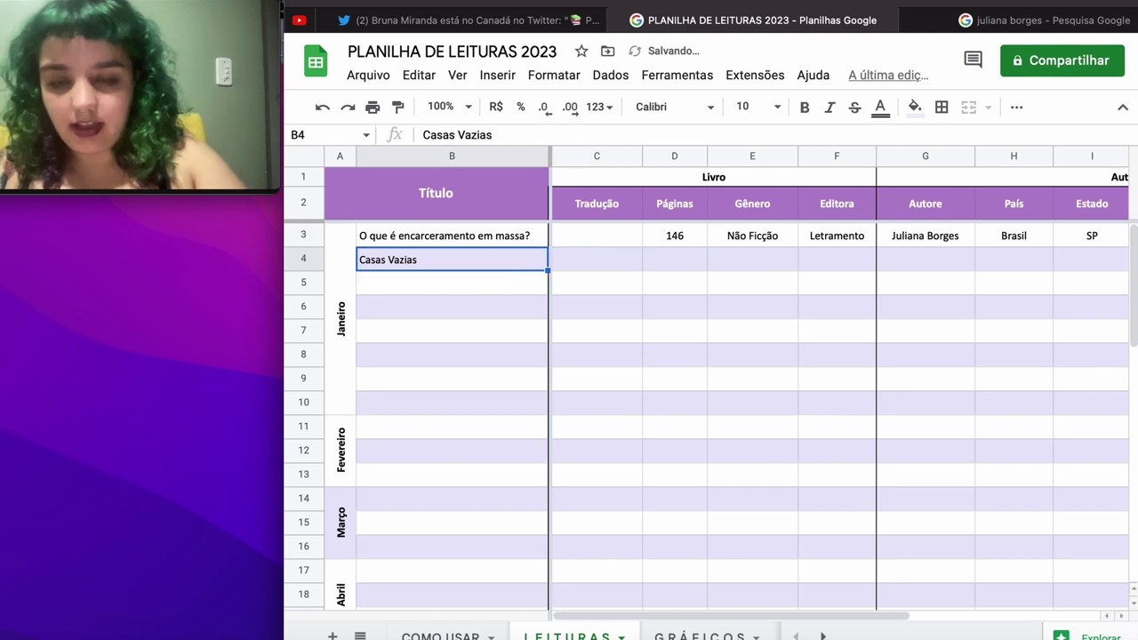
pyautogui.write('Casas vazias')
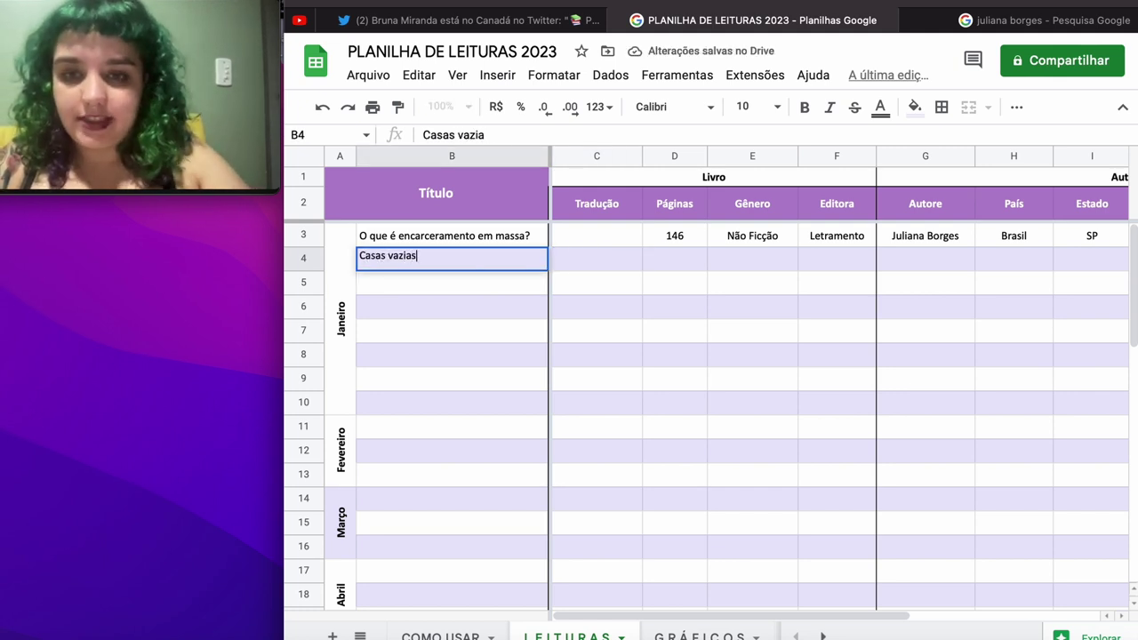
pyautogui.press('Tab')
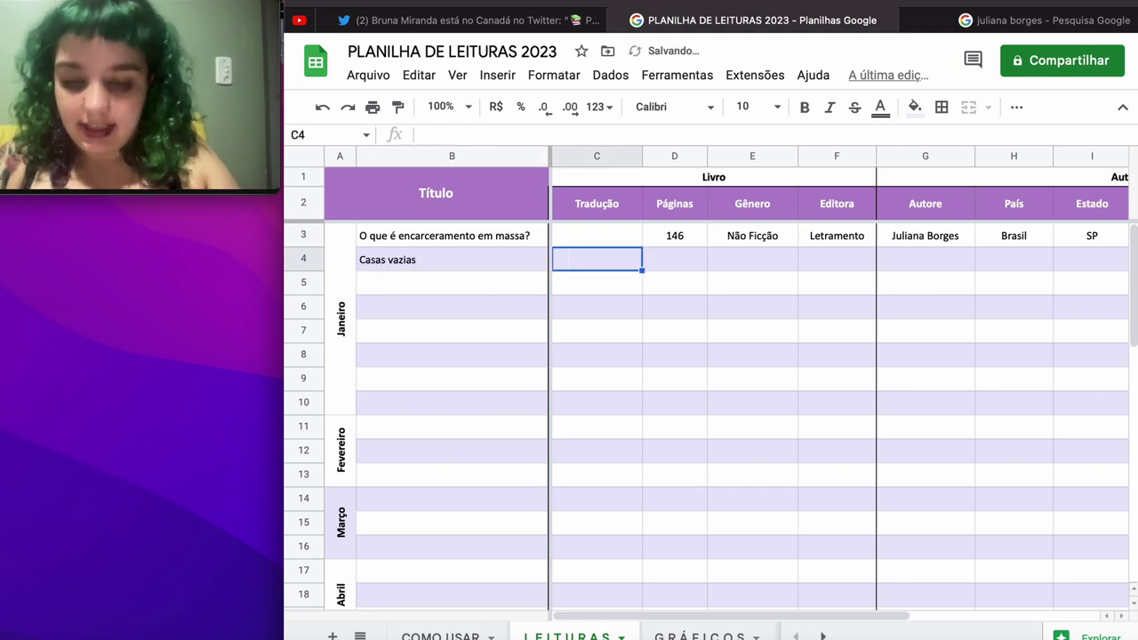
pyautogui.write('Livia ')
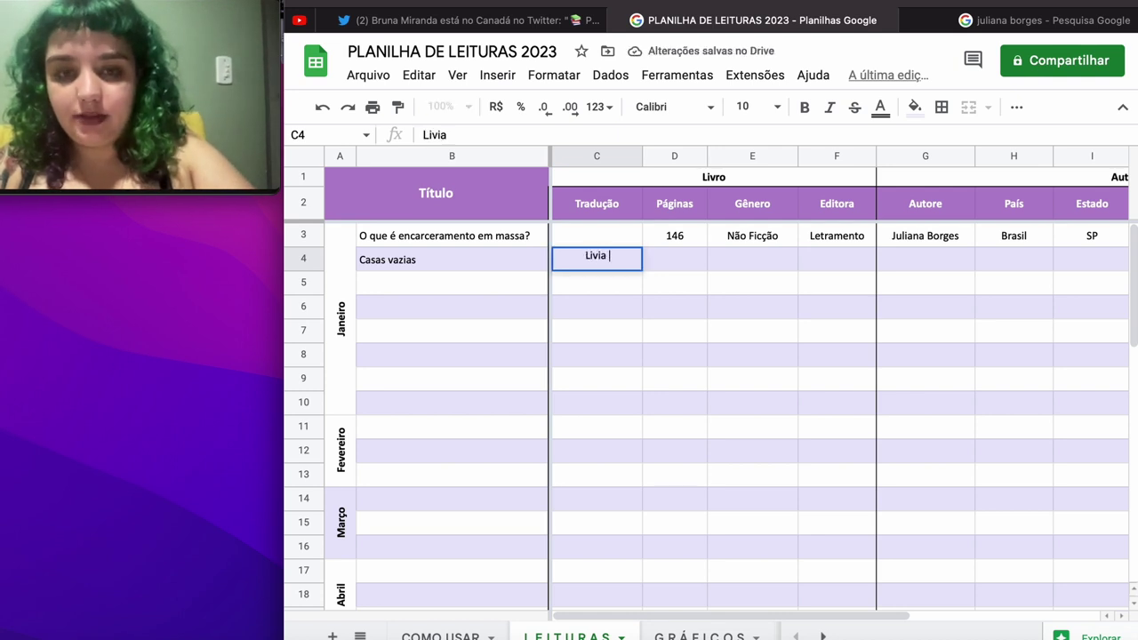
pyautogui.write('Deorsola')
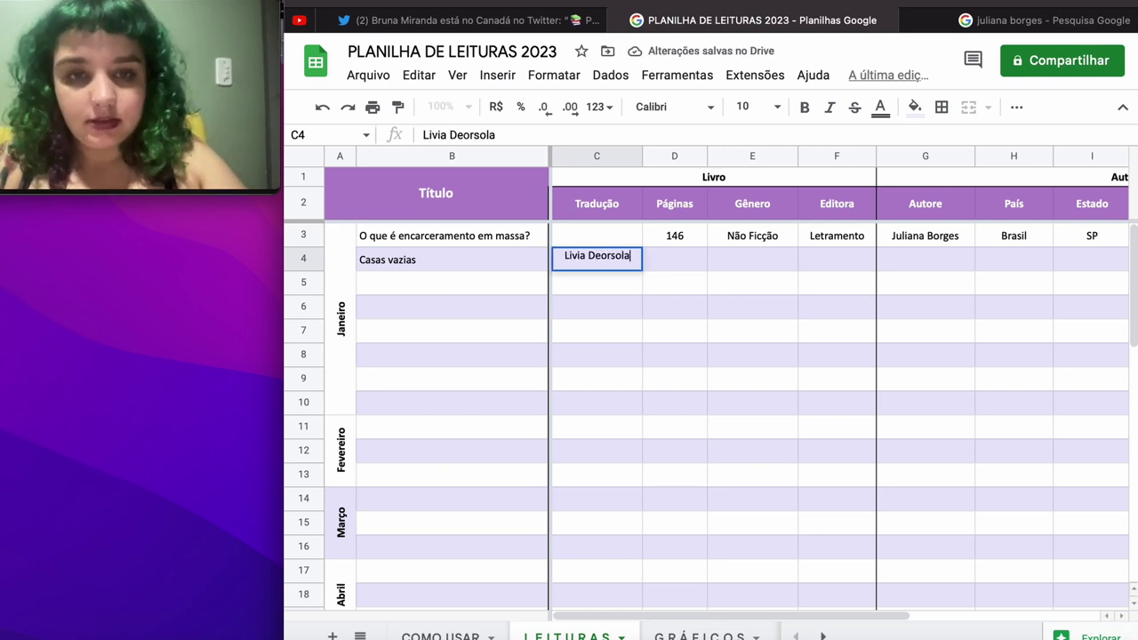
pyautogui.press('Tab')
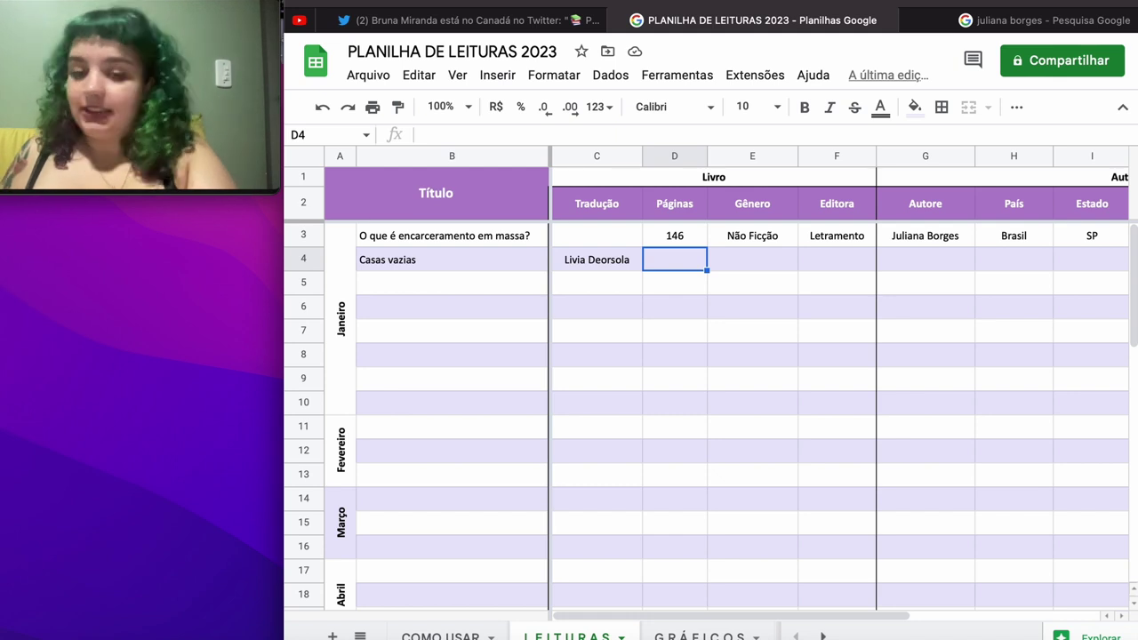
pyautogui.write('162')
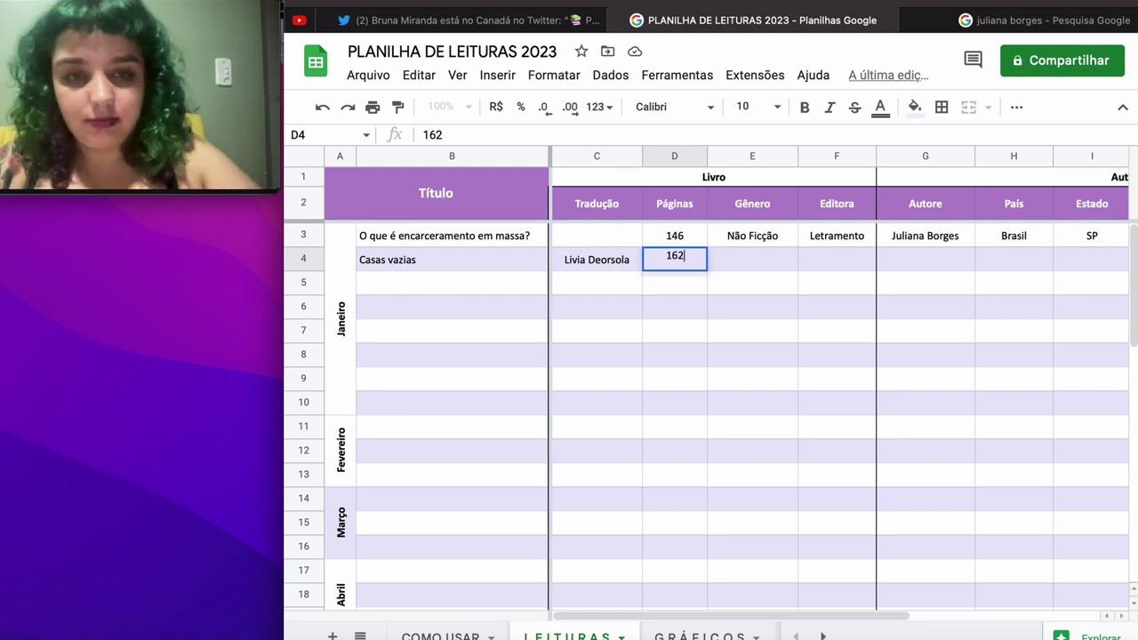
pyautogui.press('Tab')
# Step: Add genre Romance, publisher Dublinense, the author's name and country México to row 4
pyautogui.write('Romance')
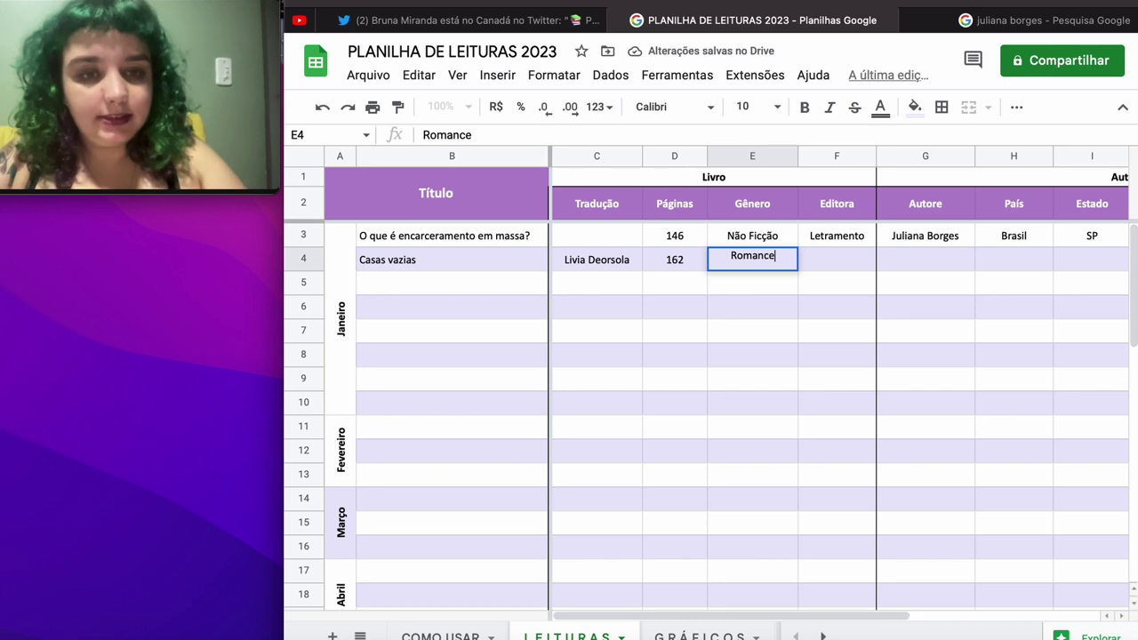
pyautogui.press('Tab')
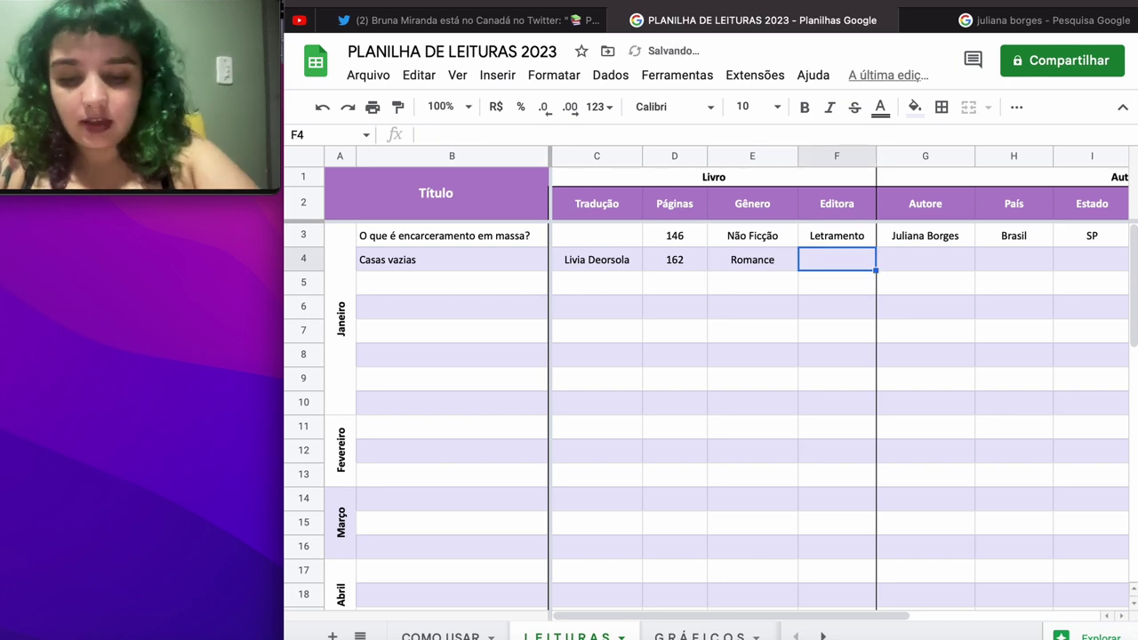
pyautogui.write('Dublinense')
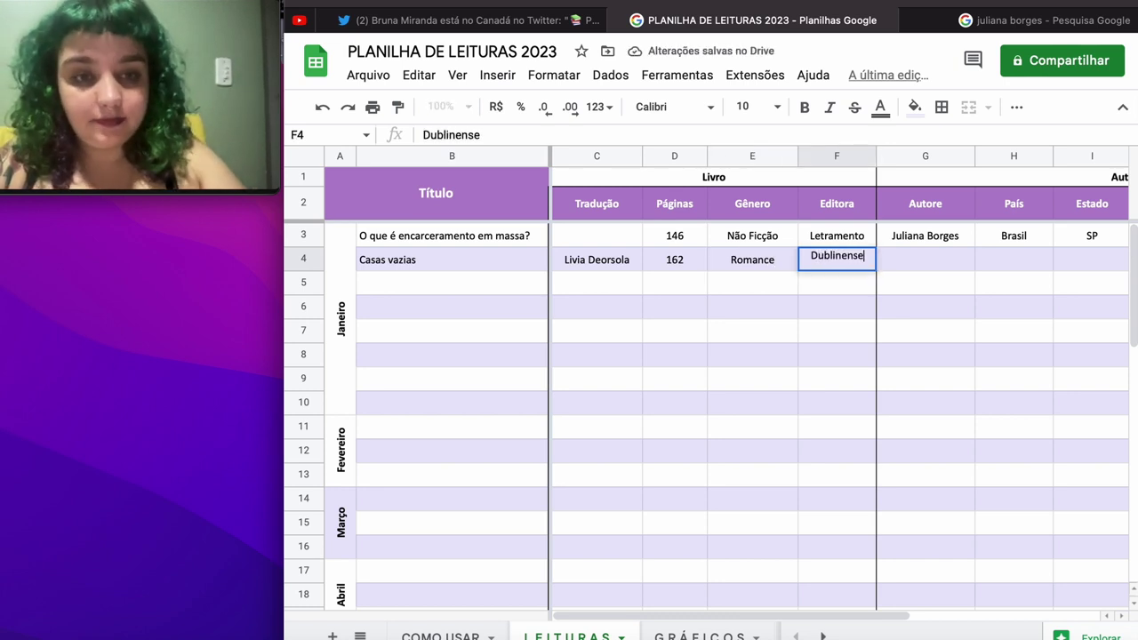
pyautogui.press('Tab')
pyautogui.write('Bren')
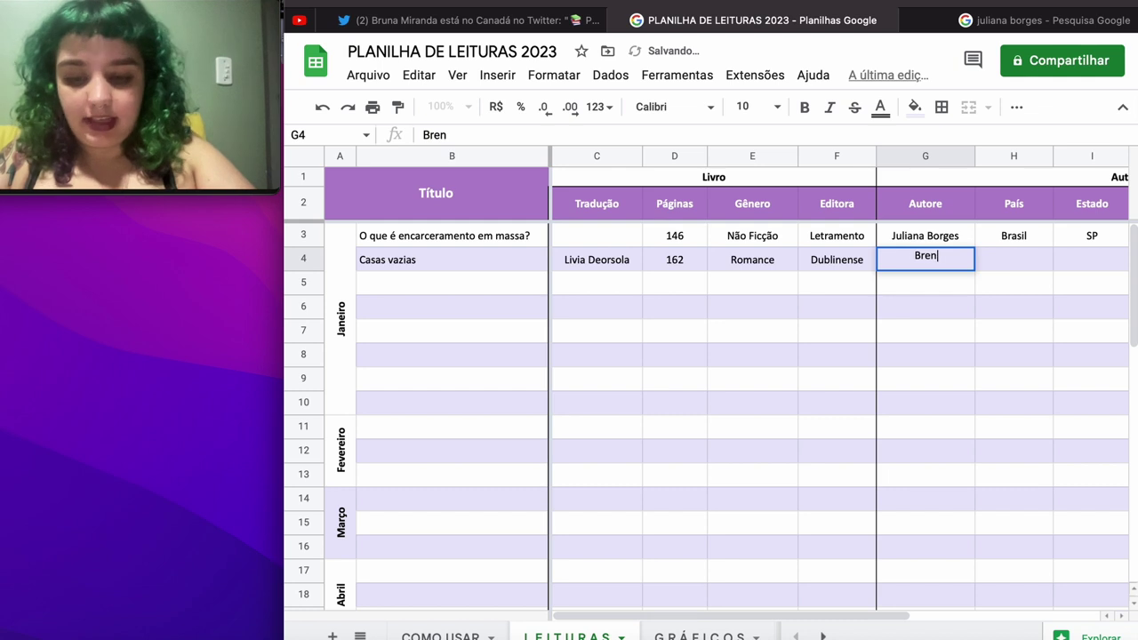
pyautogui.write('da Navarro')
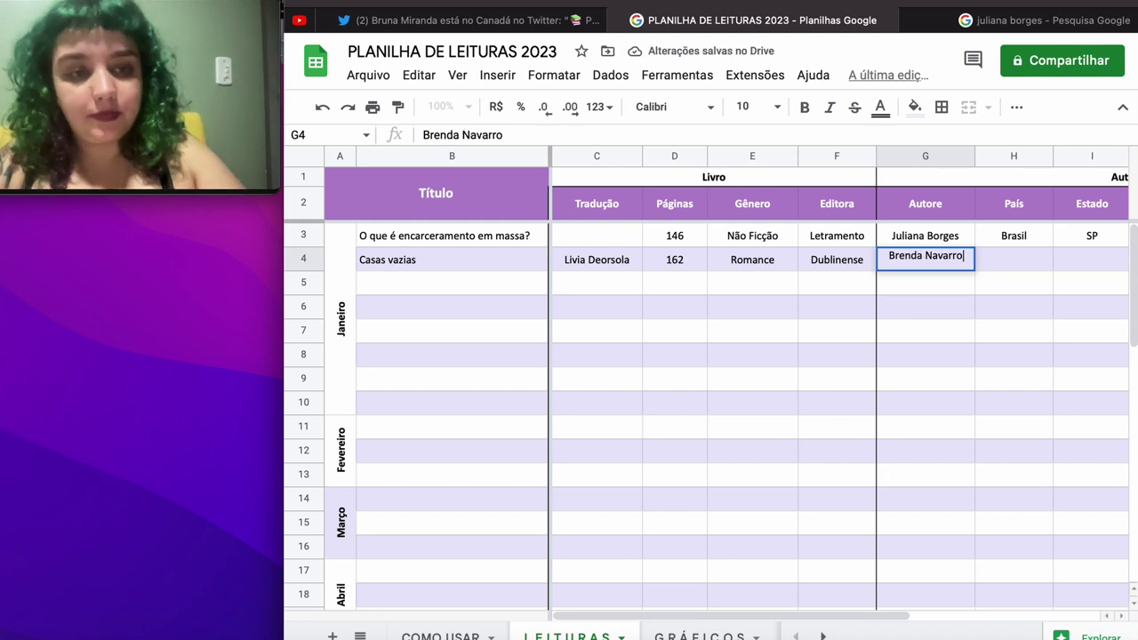
pyautogui.press('Tab')
pyautogui.write('México')
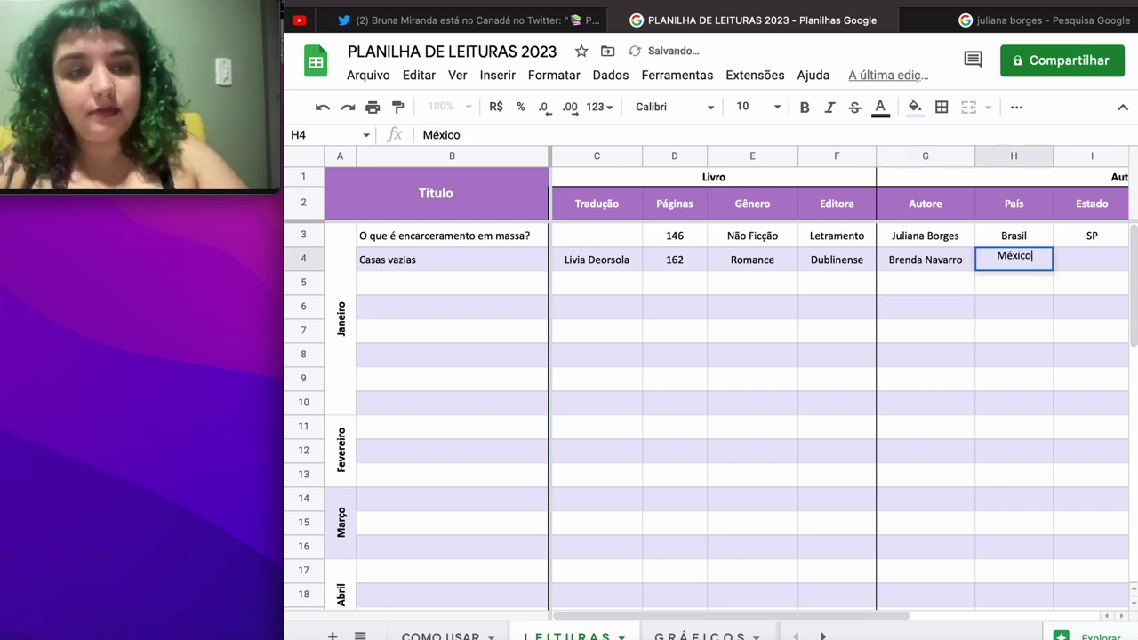
pyautogui.press('Tab')
pyautogui.press('Tab')
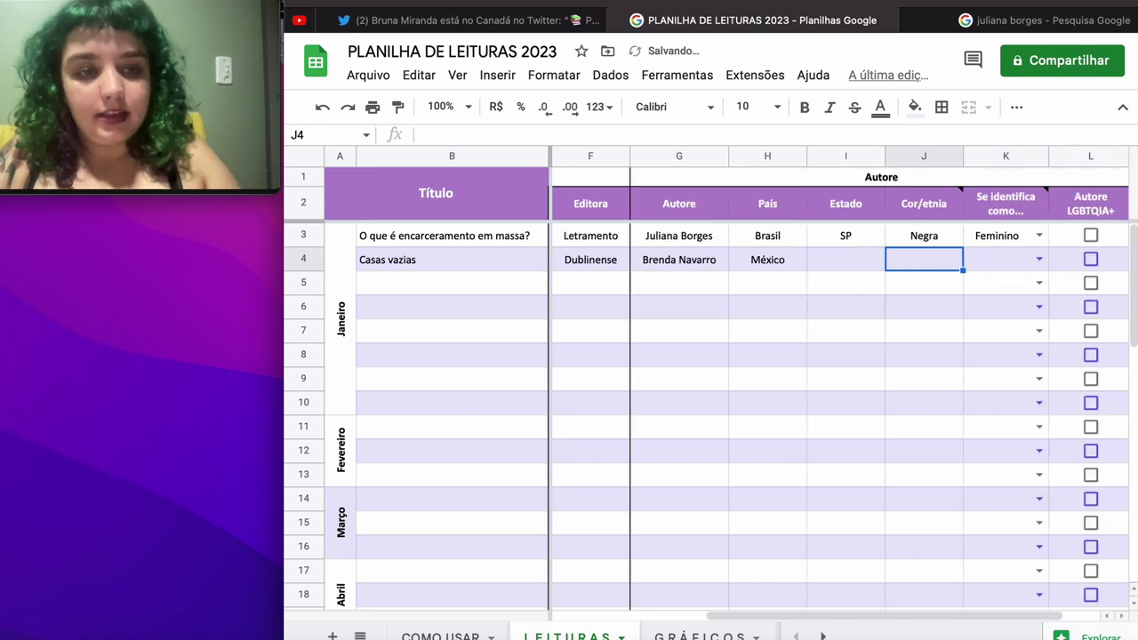
# Step: Set row 4's Cor/etnia to Branca and pick Feminino from the gender dropdown
pyautogui.write('Branca')
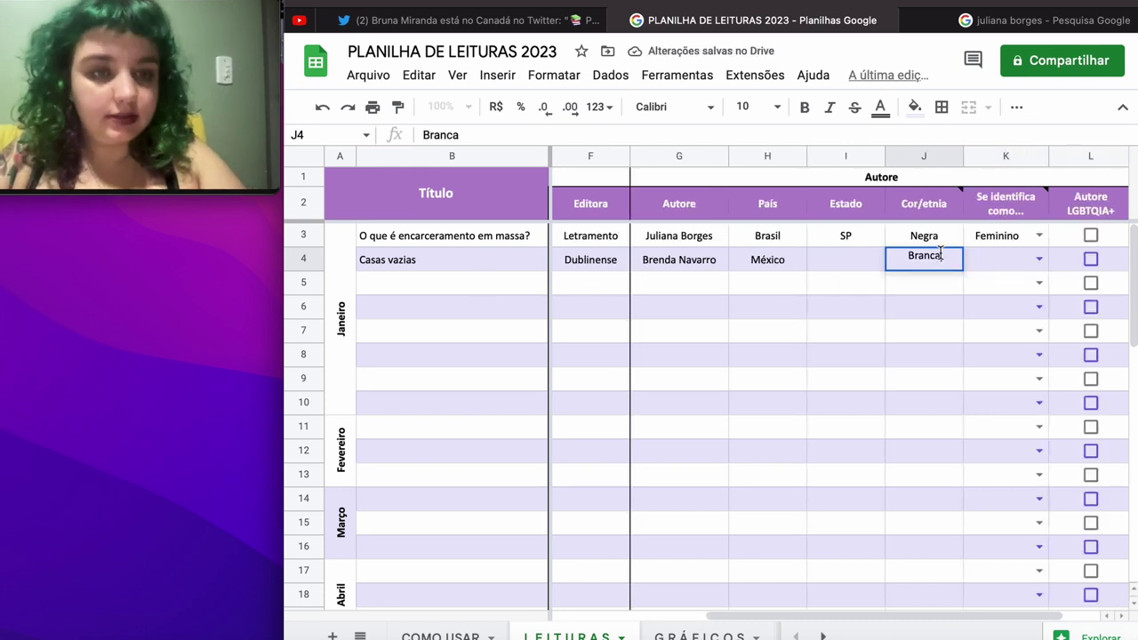
pyautogui.click(1032, 255)
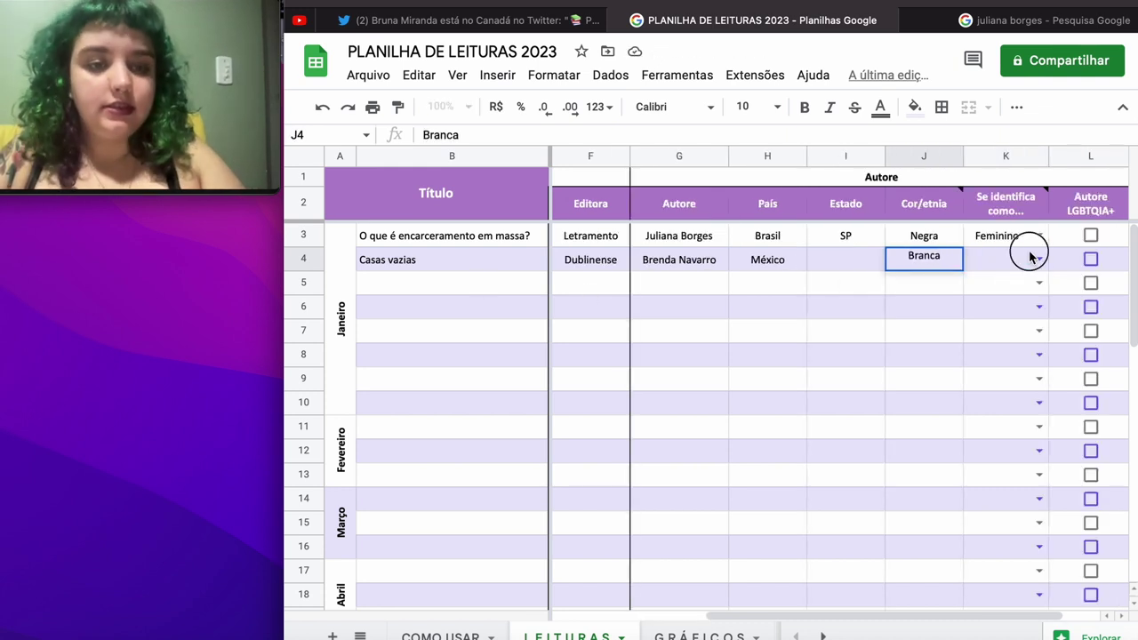
pyautogui.click(1036, 259)
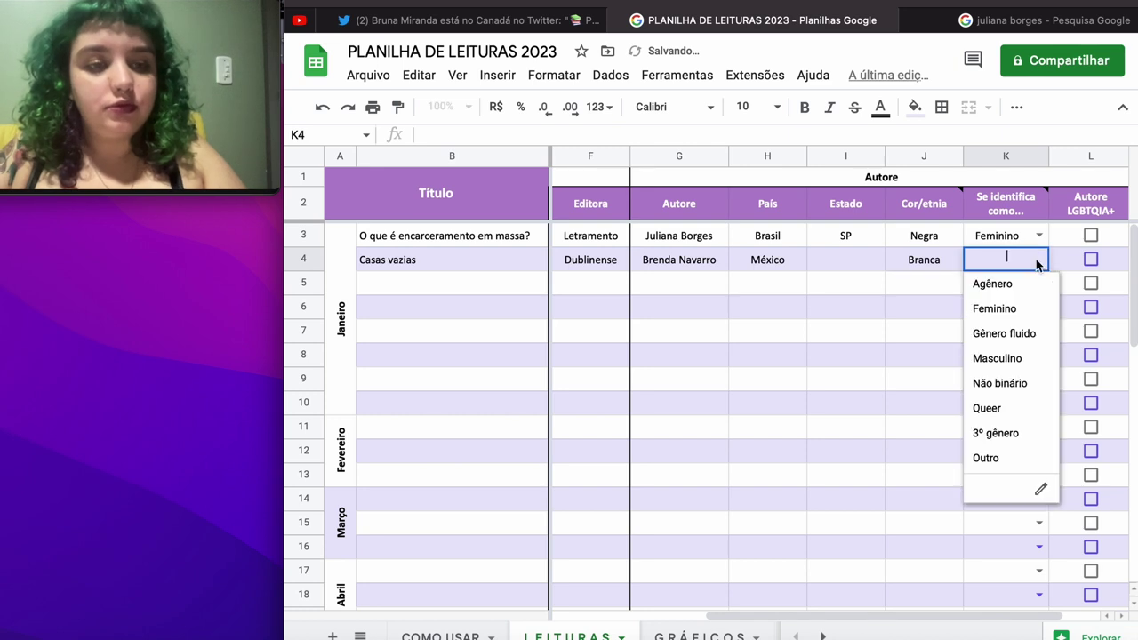
pyautogui.click(1011, 310)
pyautogui.hscroll(1, 1012, 313)
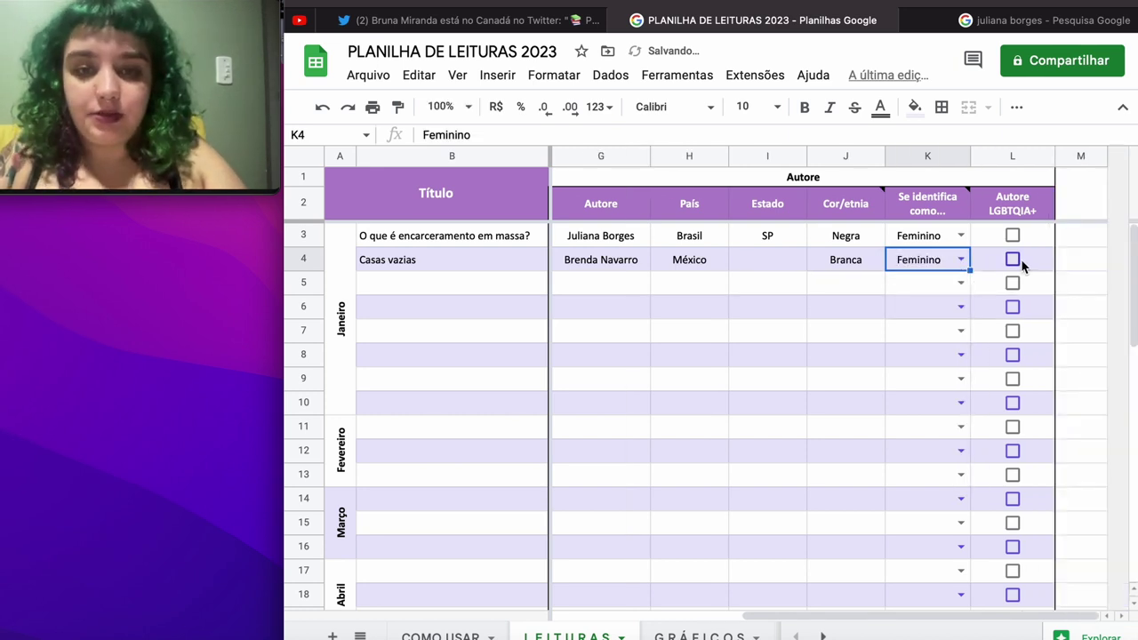
pyautogui.hscroll(-4, 1020, 258)
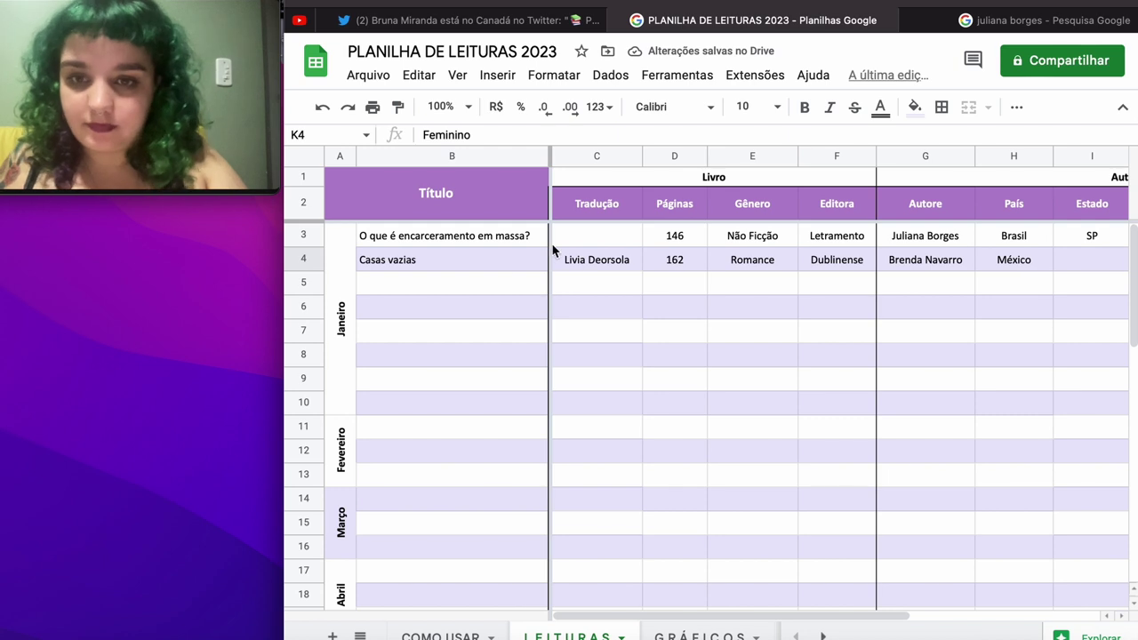
pyautogui.click(474, 283)
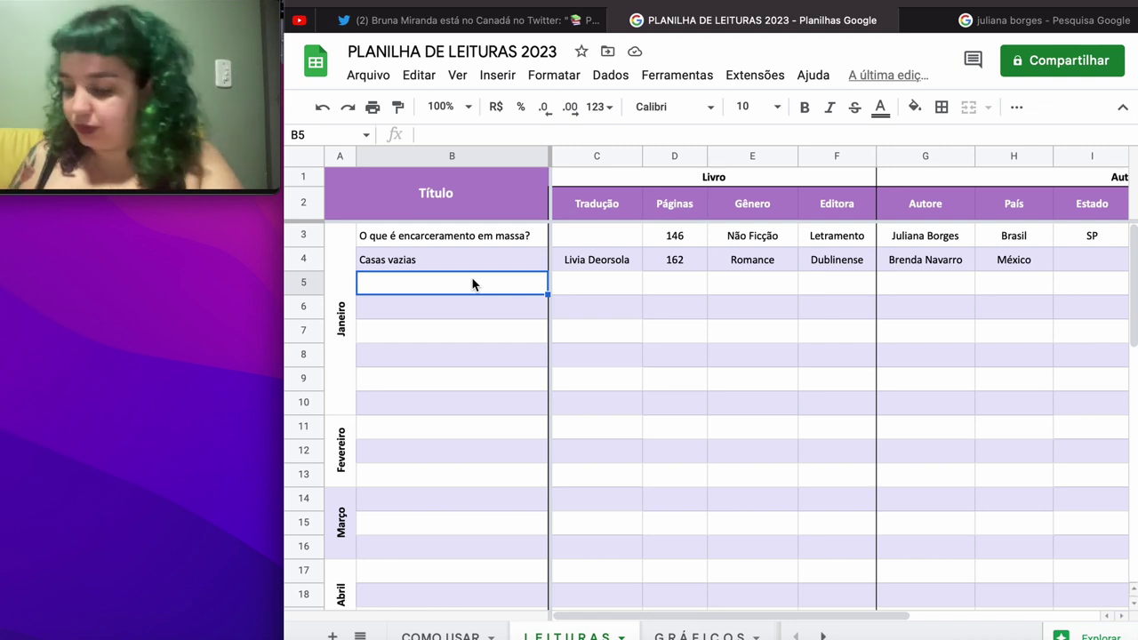
# Step: Enter the title 'Dança para cavalos' with 90 pages in row 5
pyautogui.write('danç')
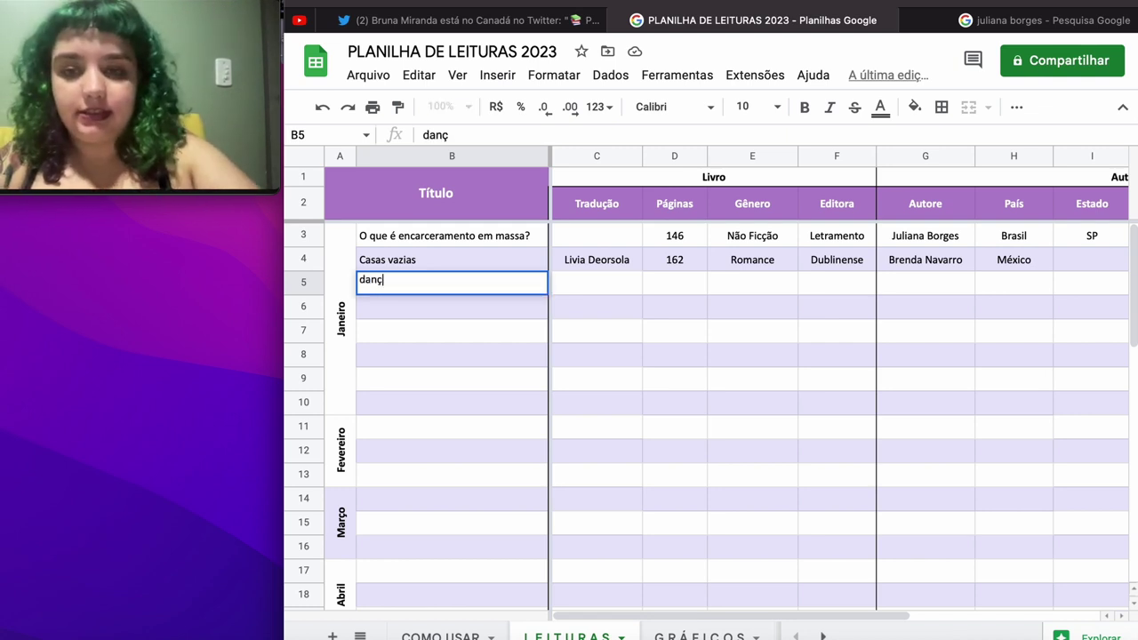
pyautogui.press('BackSpace')
pyautogui.press('BackSpace')
pyautogui.press('BackSpace')
pyautogui.press('BackSpace')
pyautogui.write('Danç')
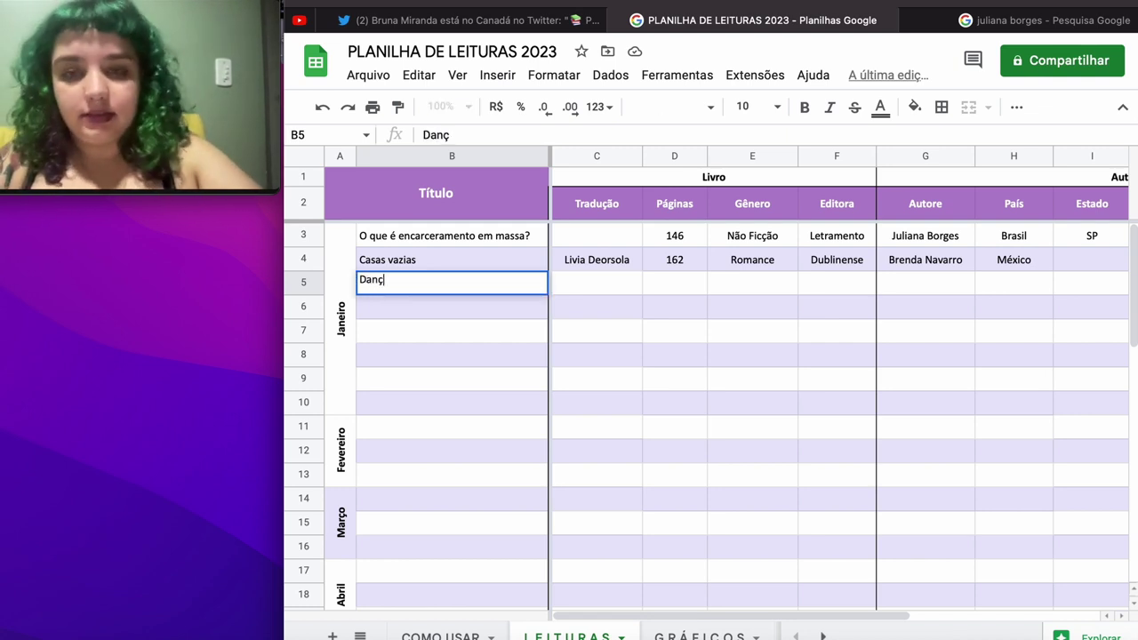
pyautogui.write('a para cavalos')
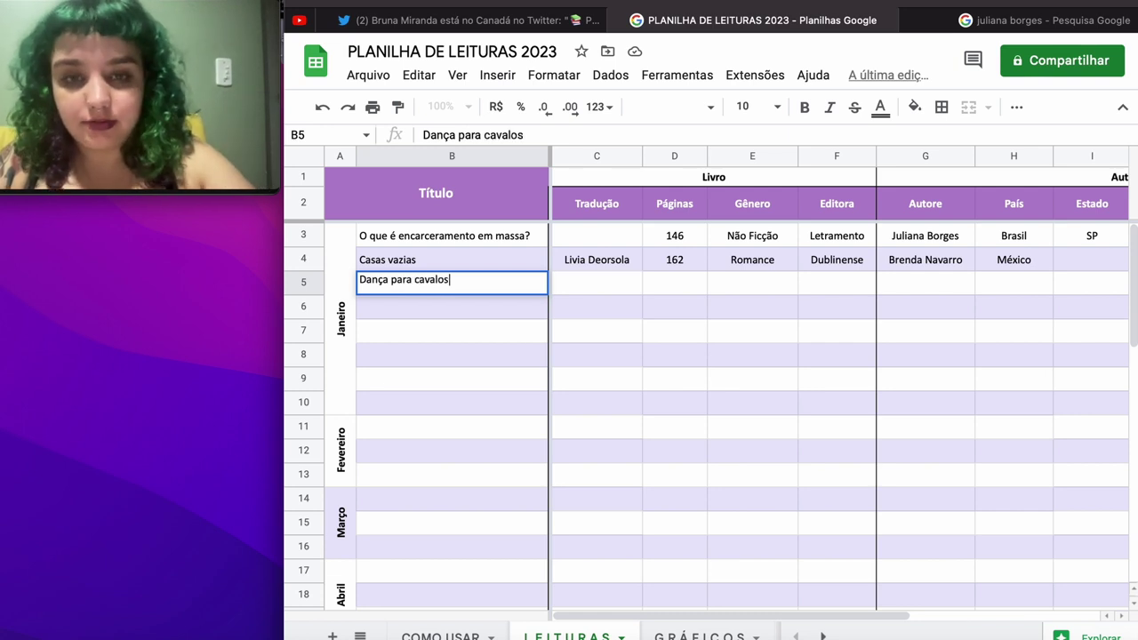
pyautogui.press('Tab')
pyautogui.press('Tab')
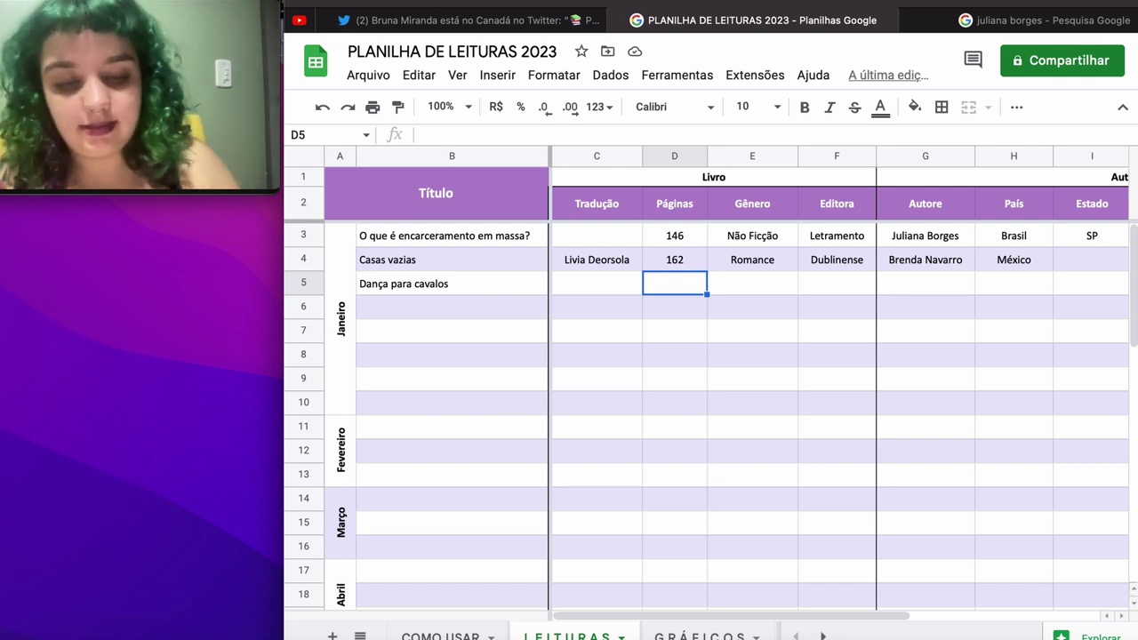
pyautogui.write('90')
pyautogui.press('Tab')
# Step: Add genre Poesia, publisher Circulo de poemas and the author's name to row 5
pyautogui.write('pOEI')
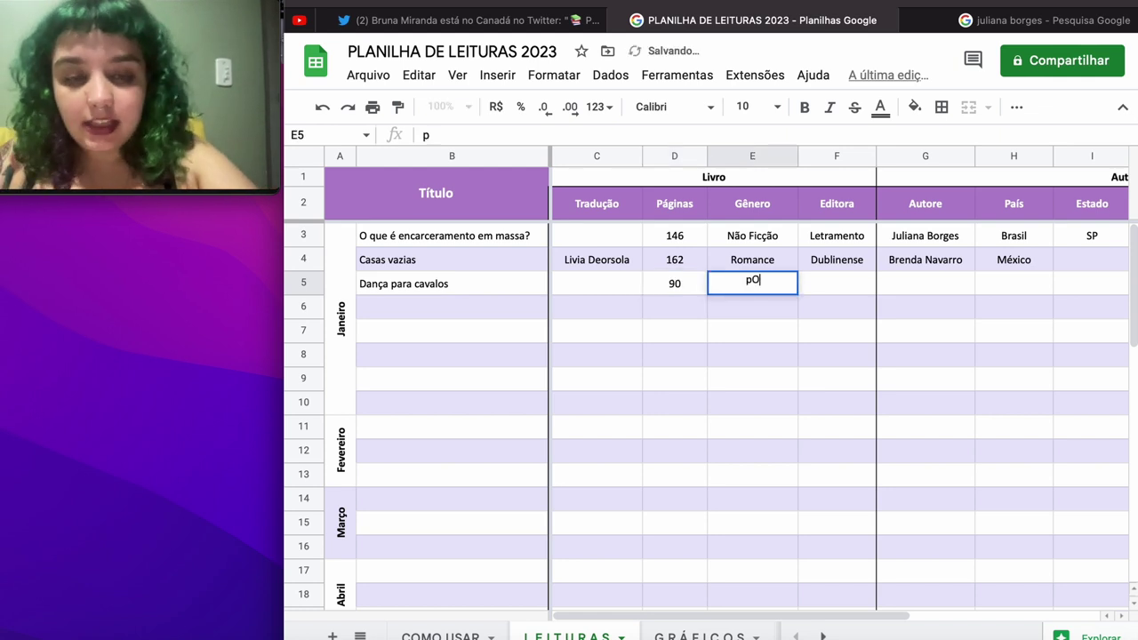
pyautogui.press('BackSpace')
pyautogui.press('BackSpace')
pyautogui.press('BackSpace')
pyautogui.press('BackSpace')
pyautogui.write('P')
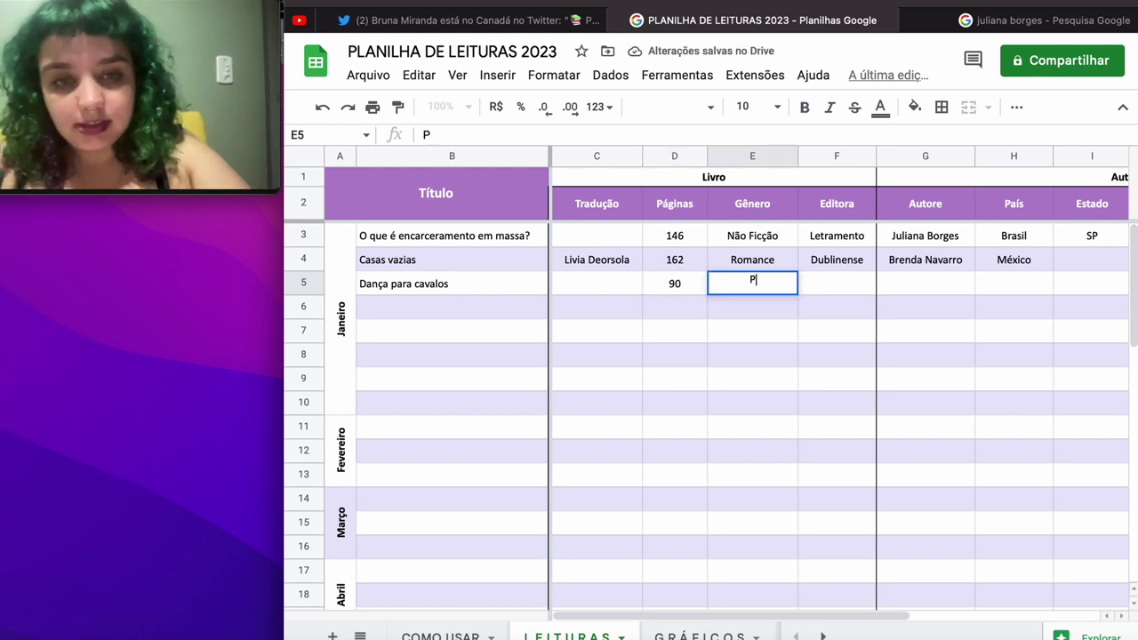
pyautogui.write('oesia')
pyautogui.press('Tab')
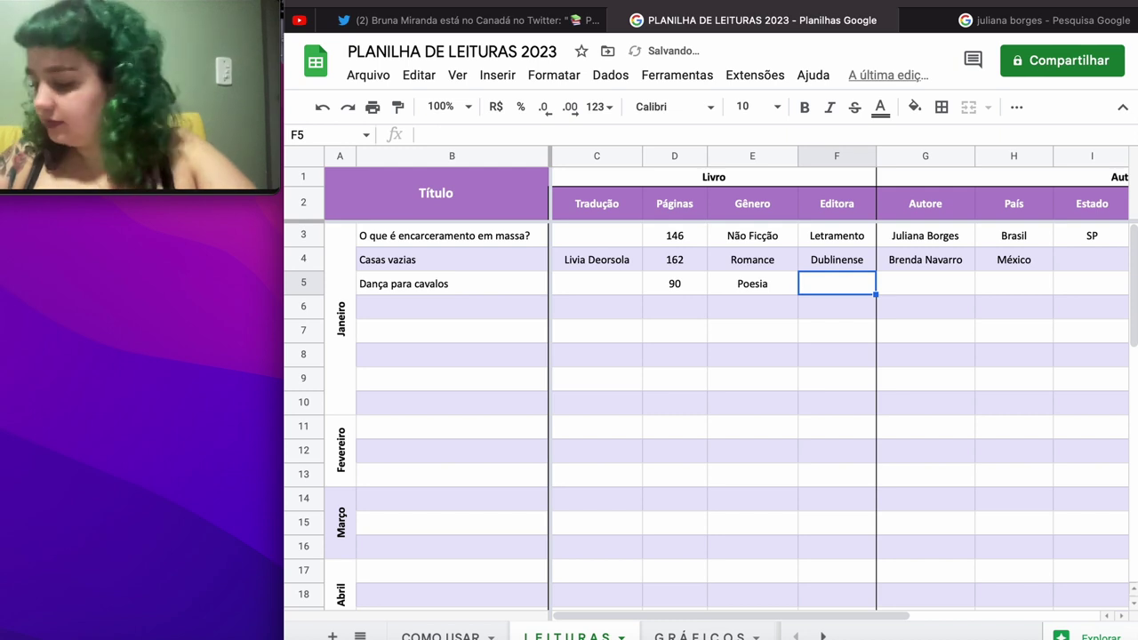
pyautogui.write('Ci')
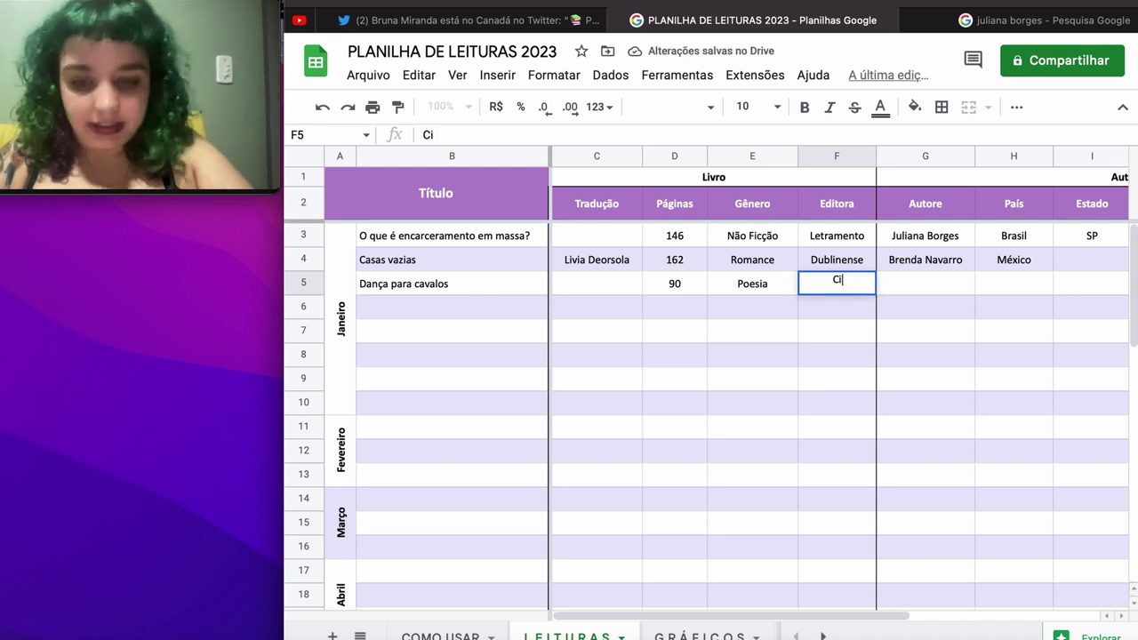
pyautogui.write('rculo de poemas')
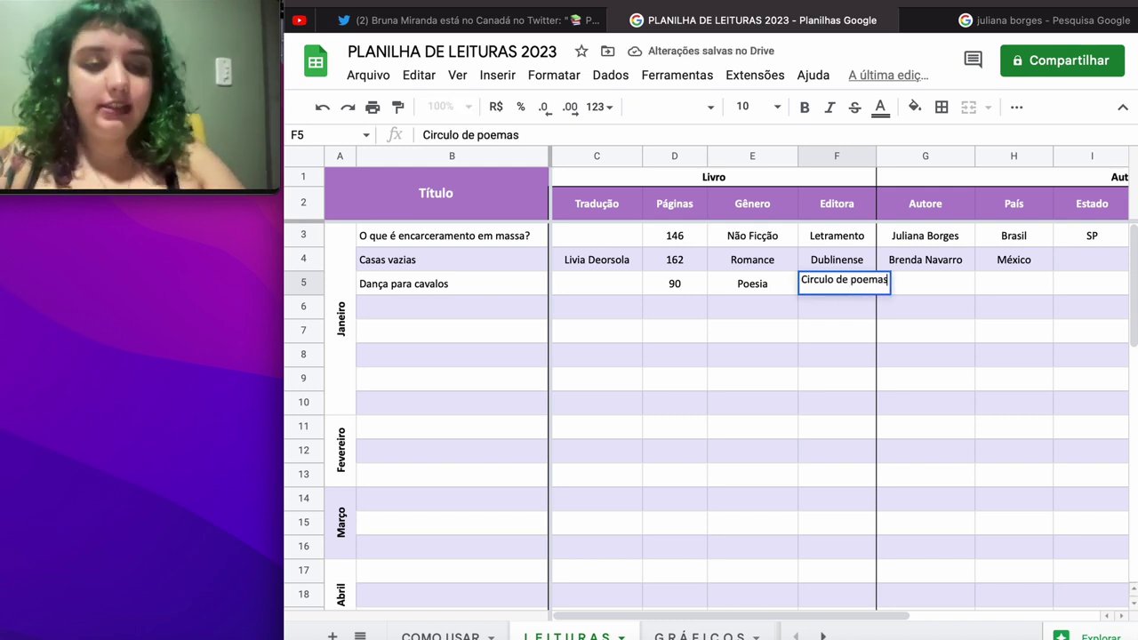
pyautogui.press('Tab')
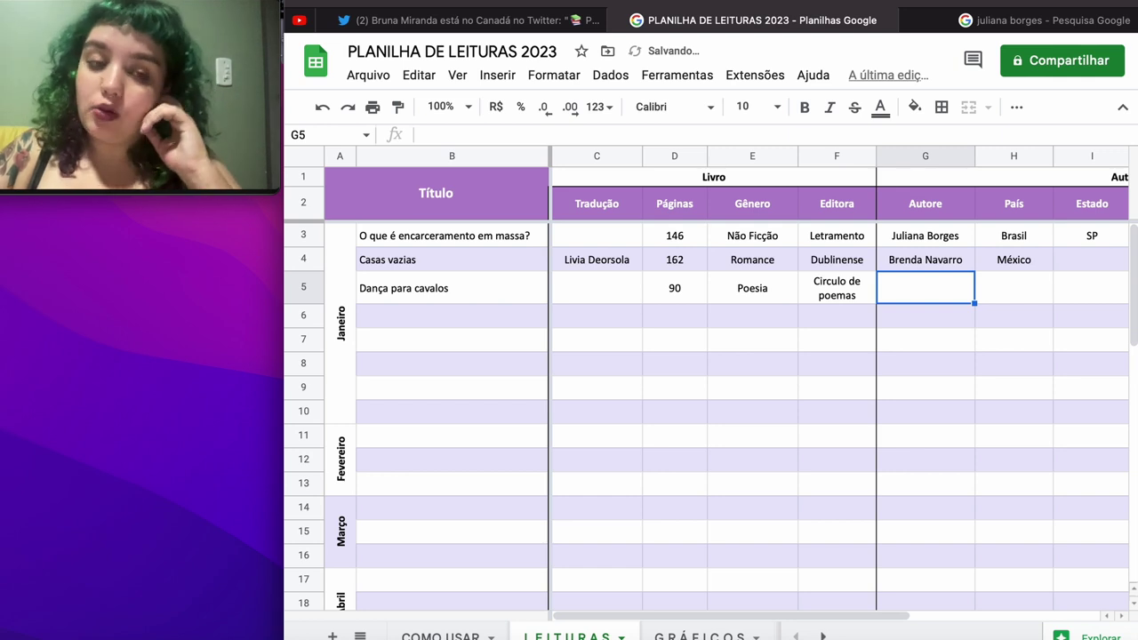
pyautogui.write('Ana ES')
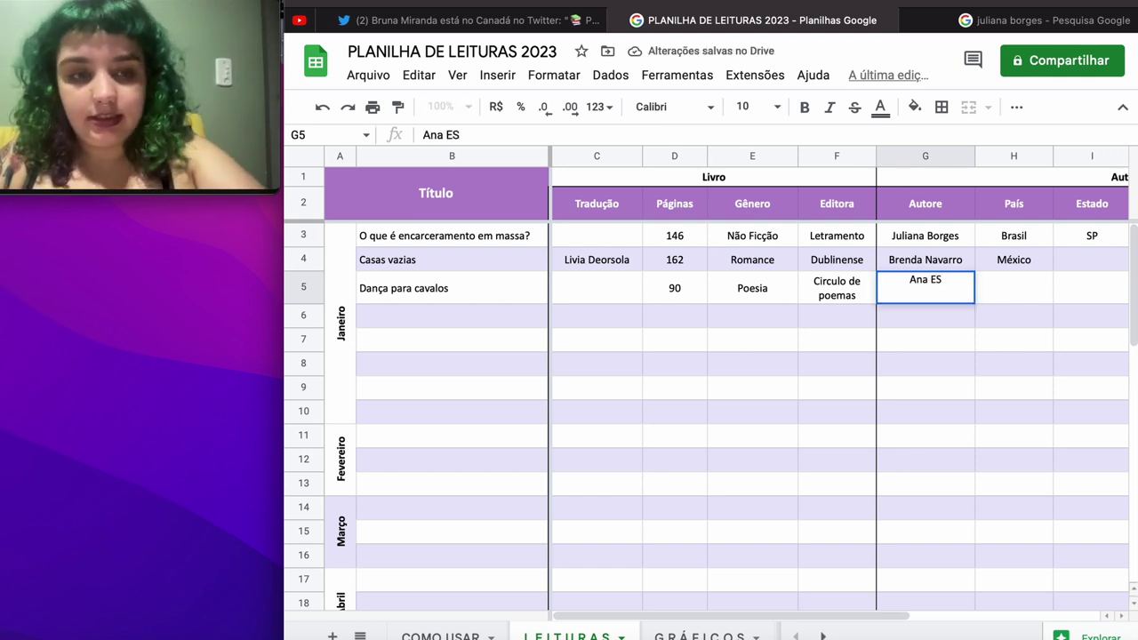
pyautogui.press('BackSpace')
pyautogui.write('st')
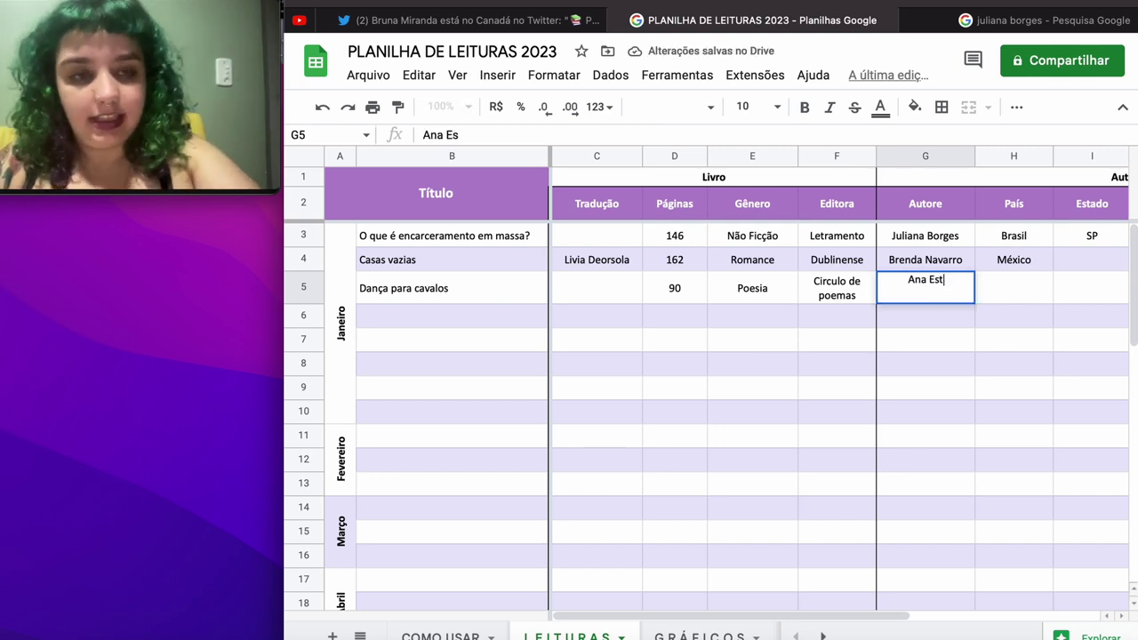
pyautogui.write('aregu')
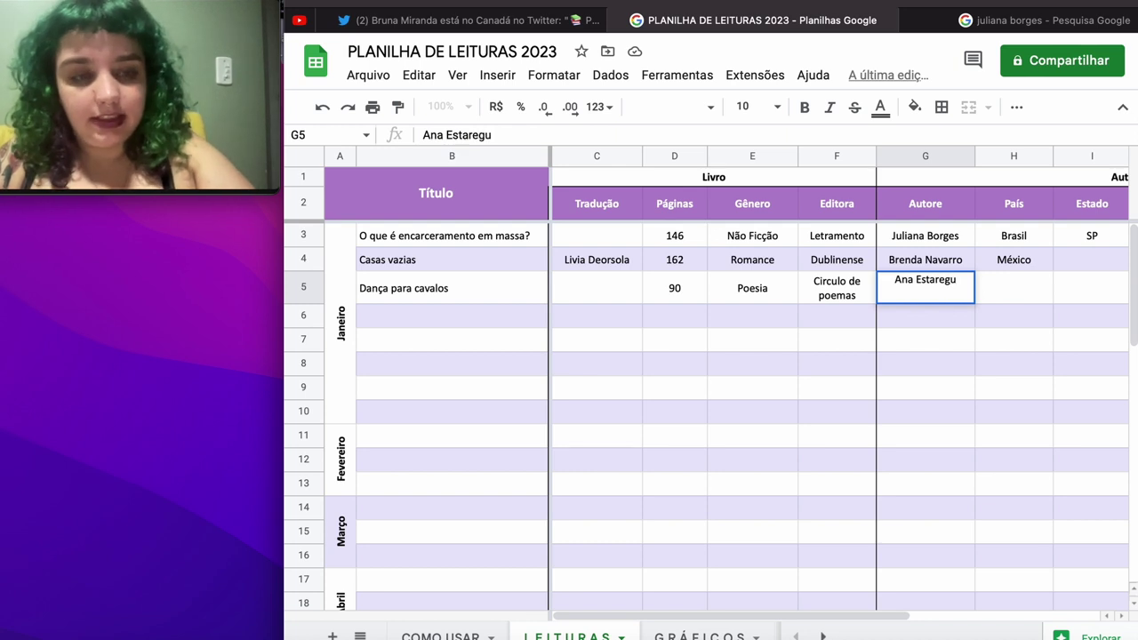
pyautogui.write('i')
pyautogui.press('Tab')
# Step: Fill row 5's author details: Brasil, SP, Branca and Feminino
pyautogui.write('Bra')
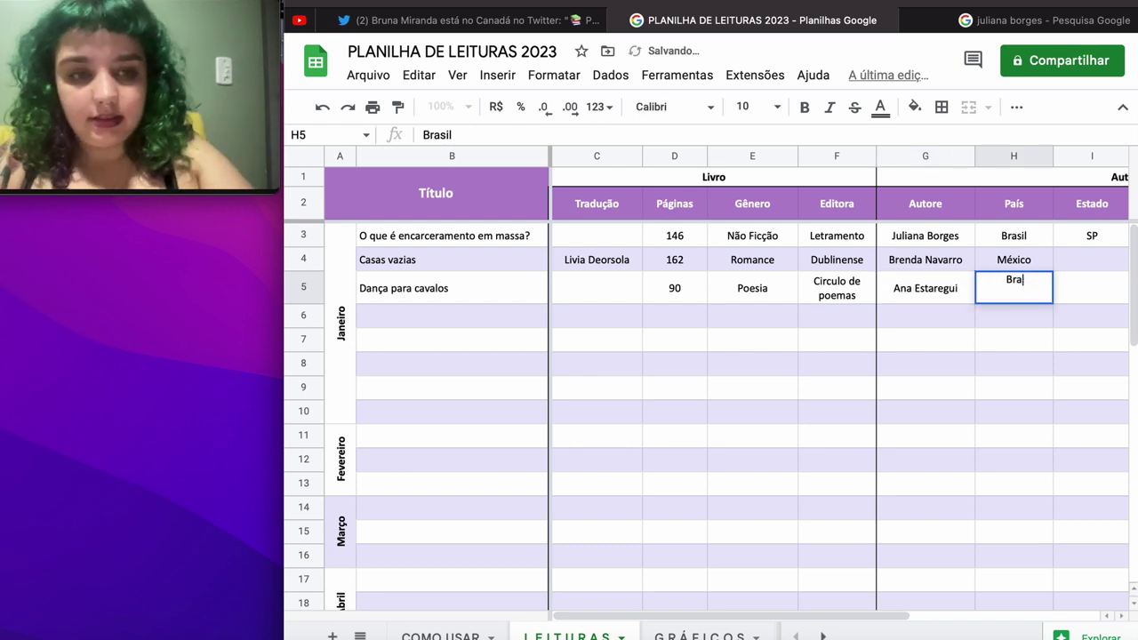
pyautogui.write('sil')
pyautogui.press('Tab')
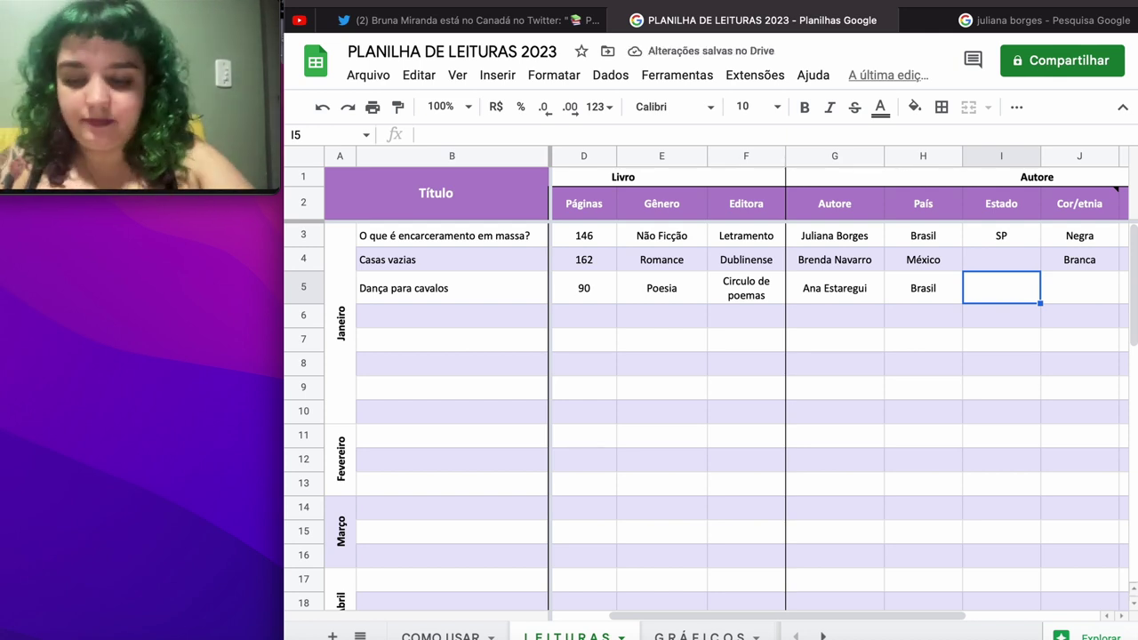
pyautogui.write('SP')
pyautogui.press('Tab')
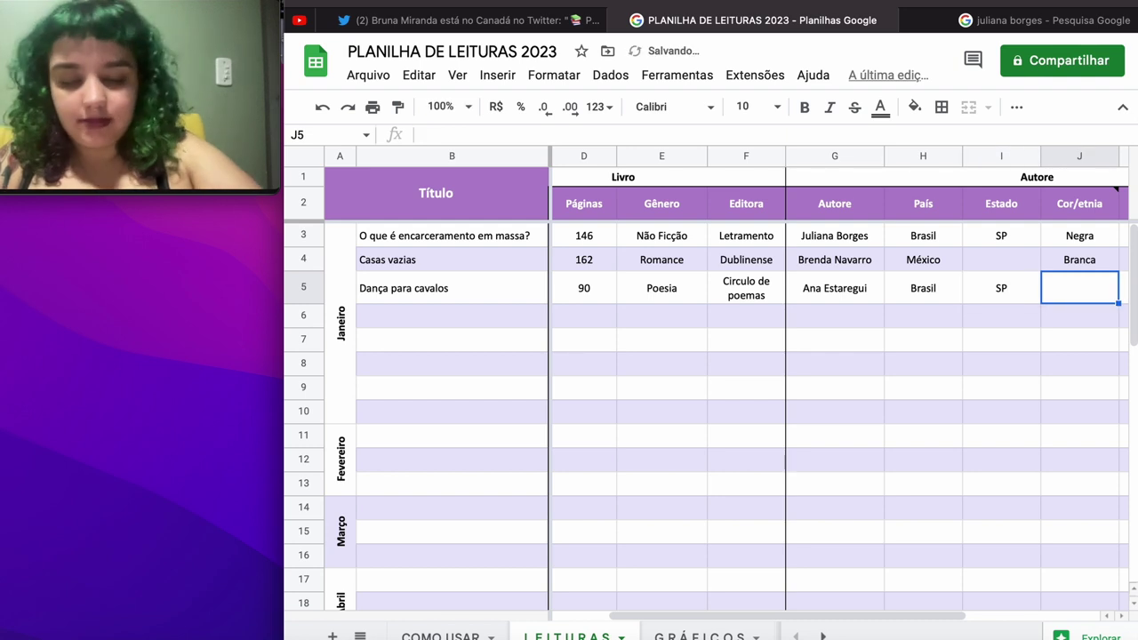
pyautogui.write('Branca')
pyautogui.press('Tab')
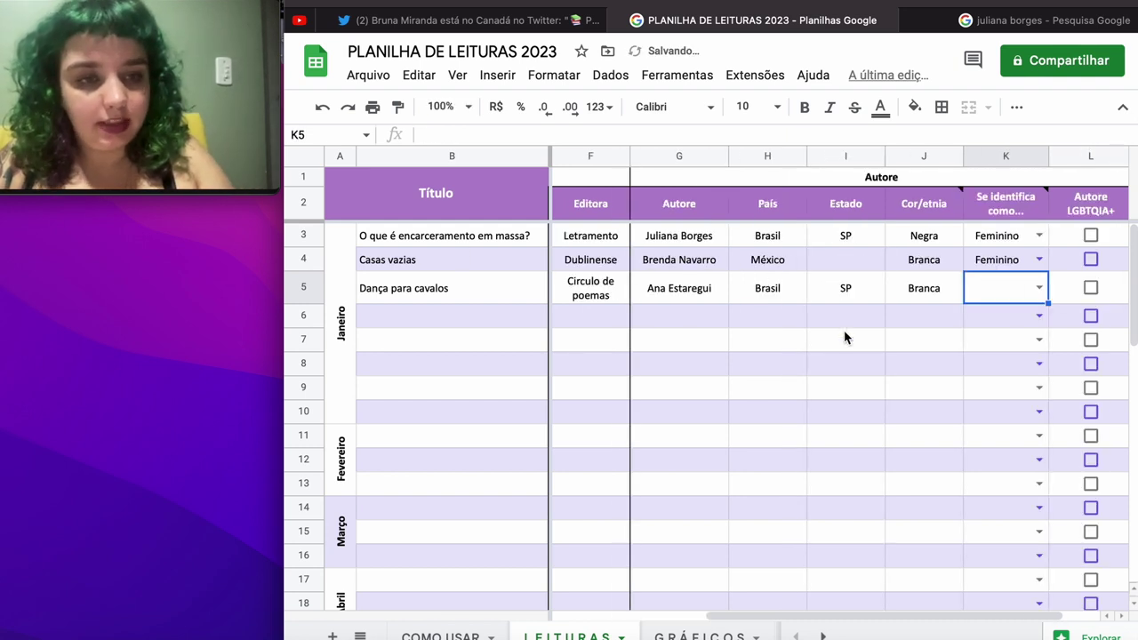
pyautogui.write('f')
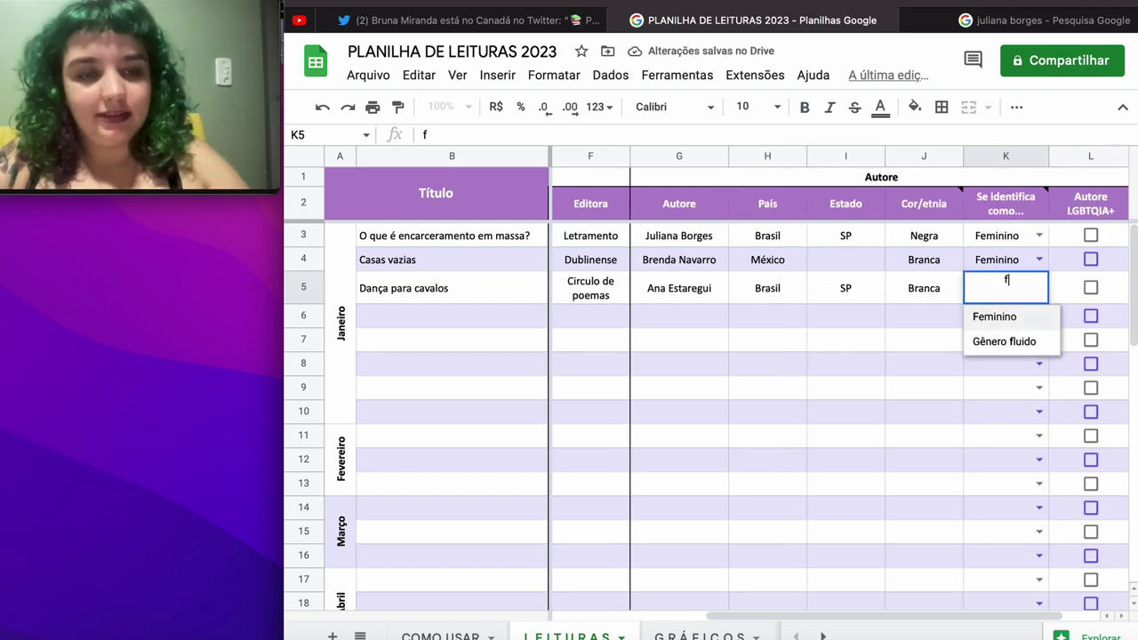
pyautogui.press('Return')
pyautogui.hscroll(1, 1021, 320)
pyautogui.hscroll(-4, 1021, 320)
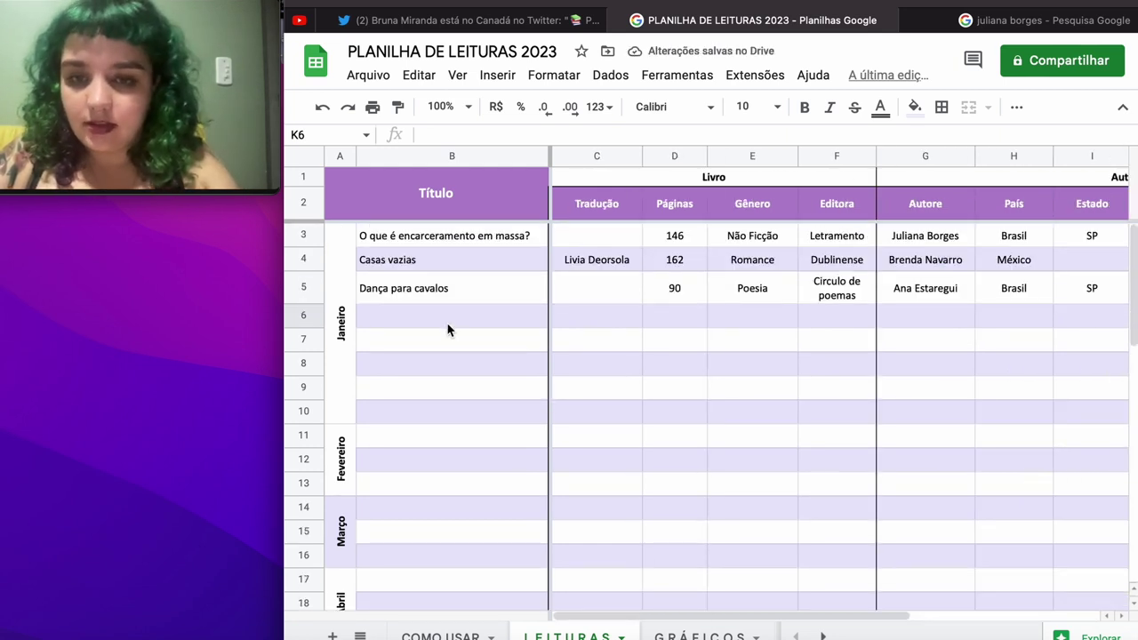
pyautogui.click(447, 325)
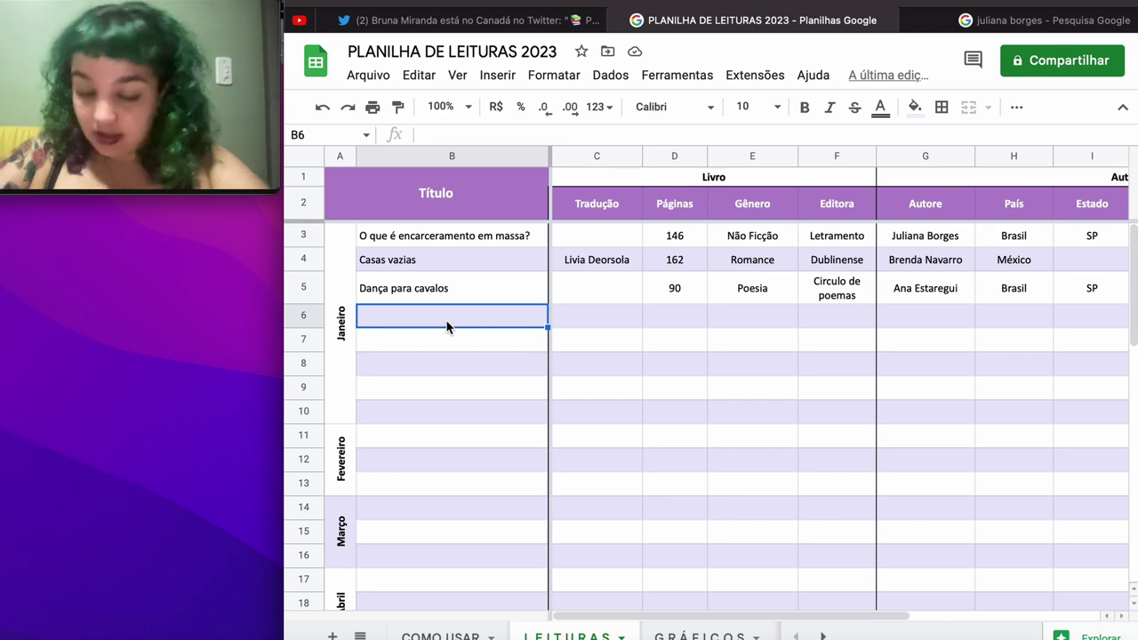
# Step: Enter 'A reivindicação de Antígona: o parentesco entre a vida e a morte' in B6
pyautogui.write('A reiv')
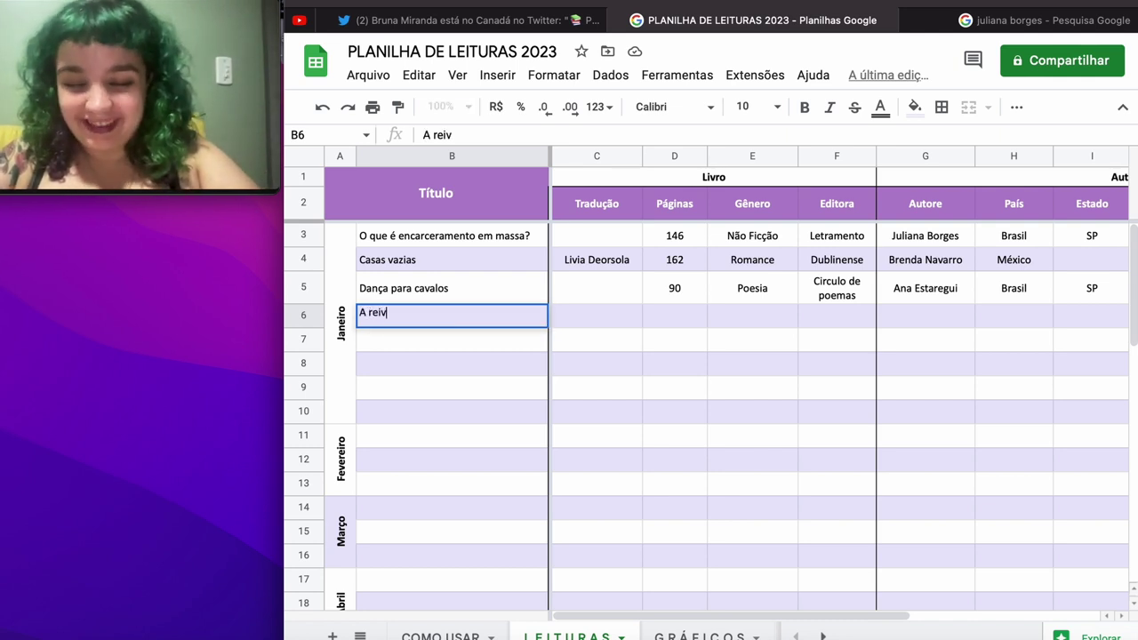
pyautogui.write('indicação')
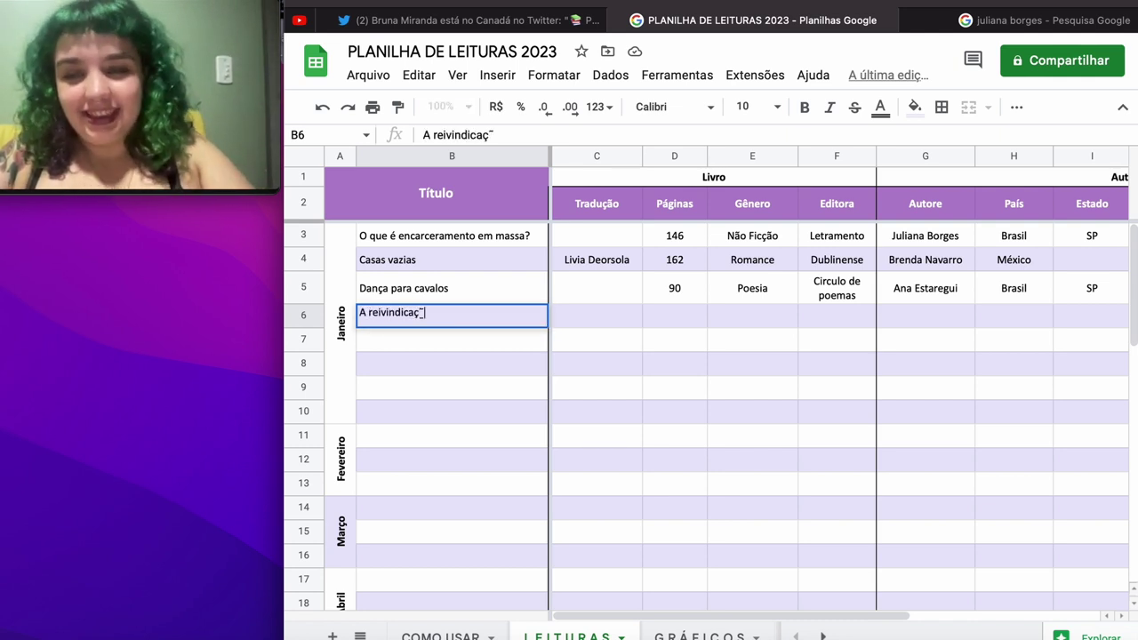
pyautogui.write(' de An')
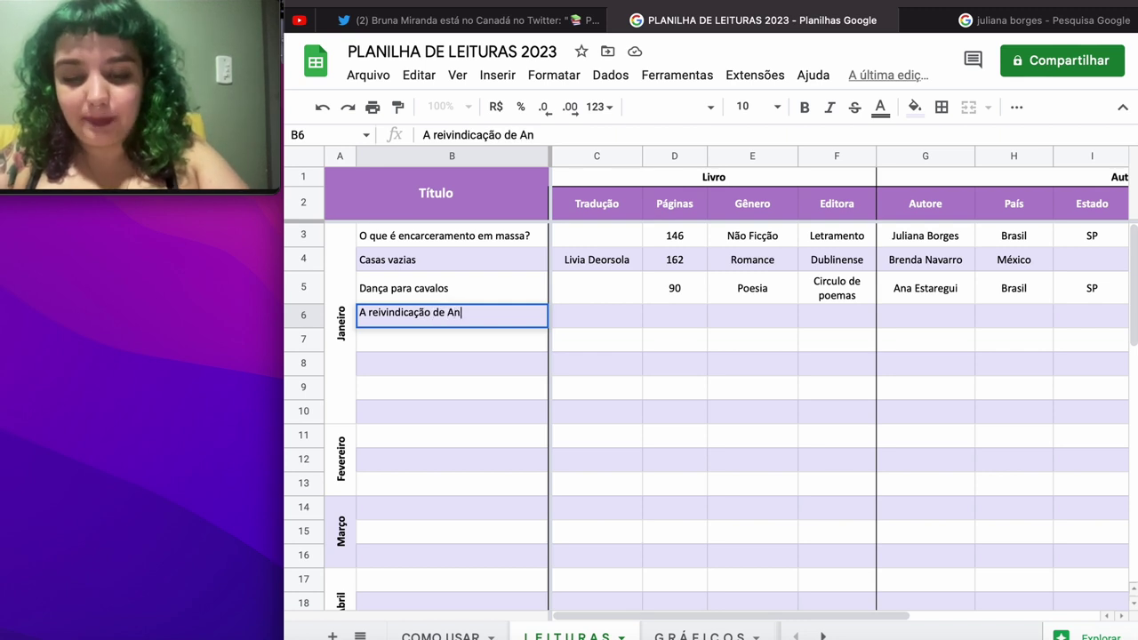
pyautogui.write("t'ígona")
pyautogui.press('Return')
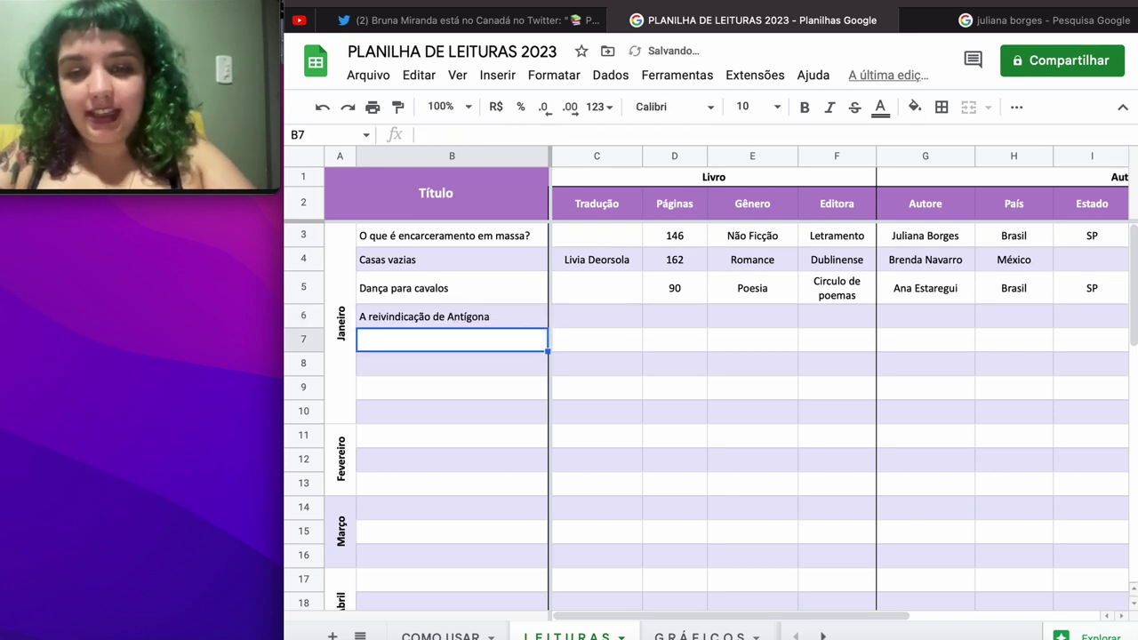
pyautogui.press('Up')
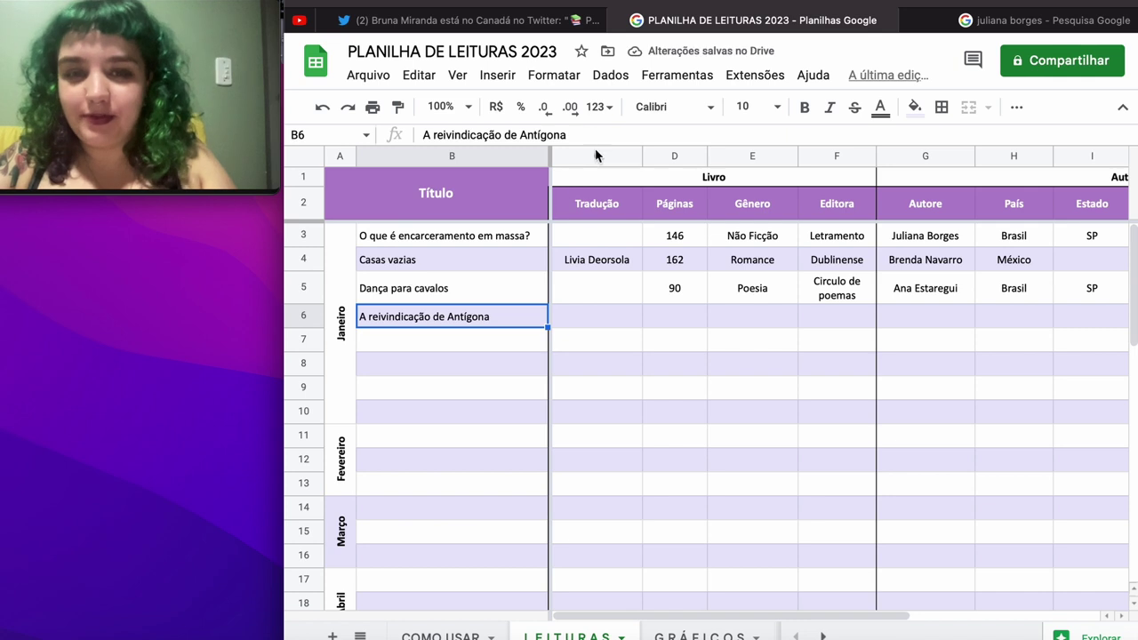
pyautogui.click(597, 134)
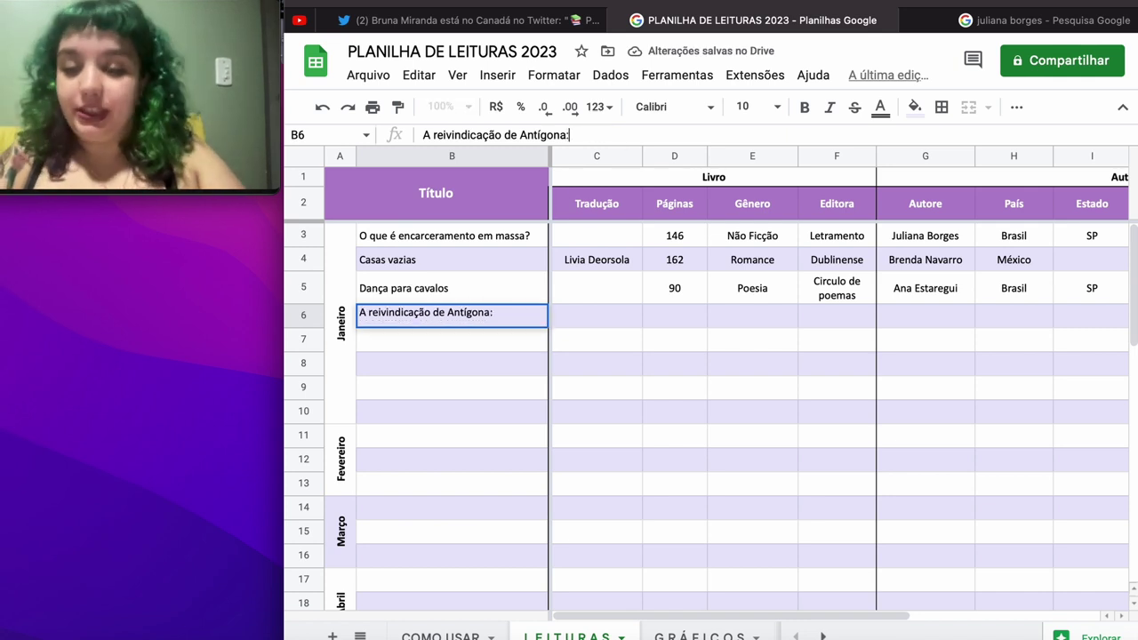
pyautogui.write(':')
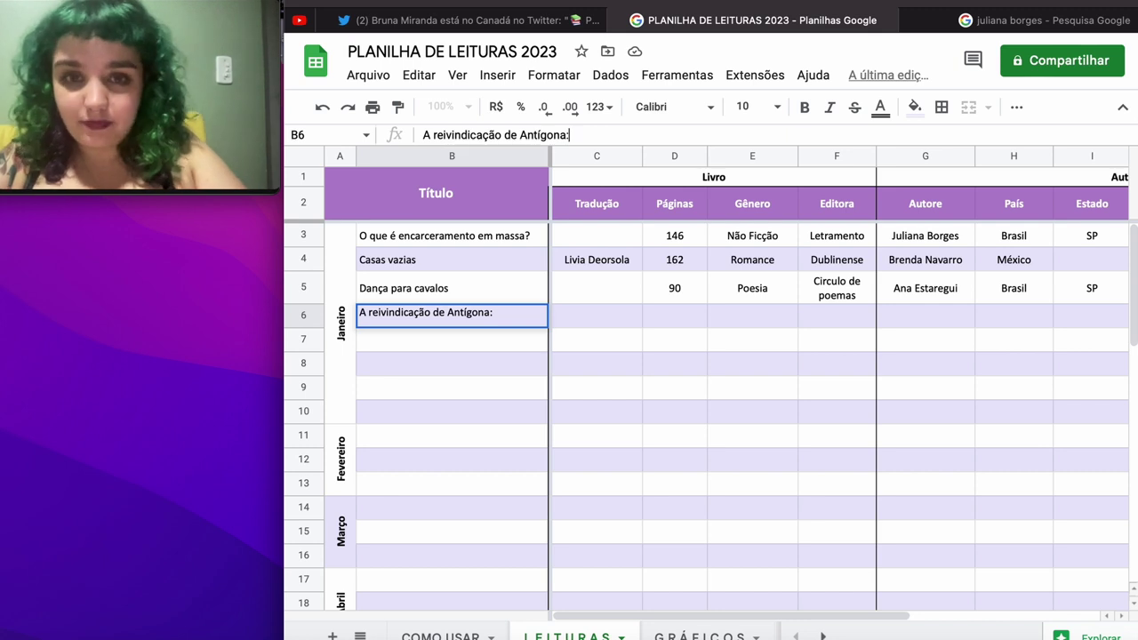
pyautogui.write(' o parent')
pyautogui.write('es')
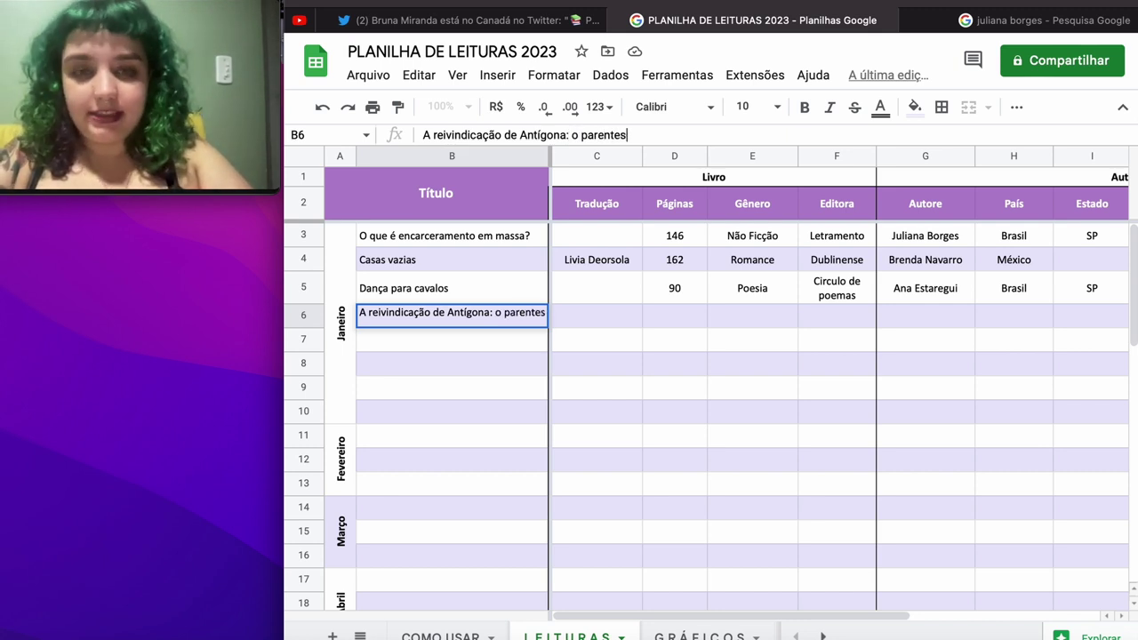
pyautogui.write('co e')
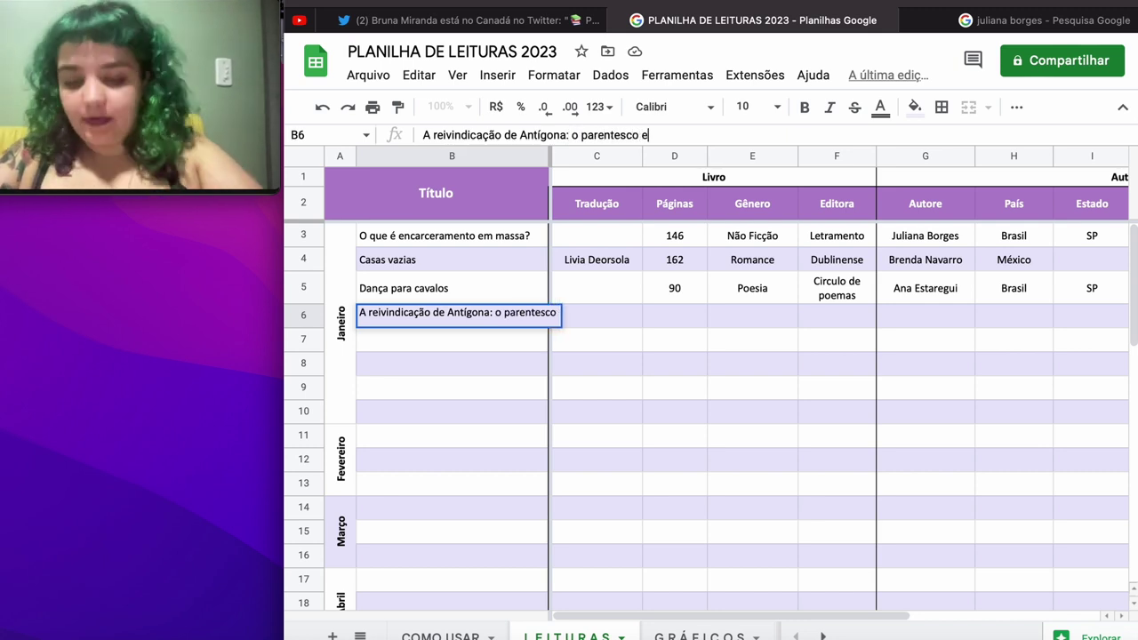
pyautogui.write('ntre a vida e ')
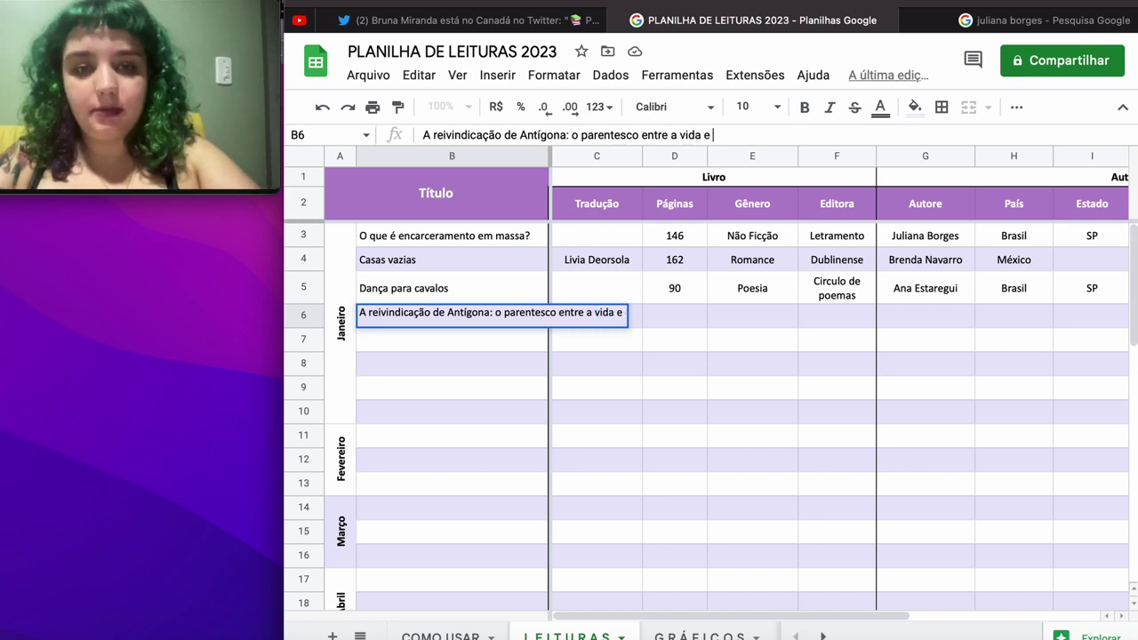
pyautogui.write('a morte')
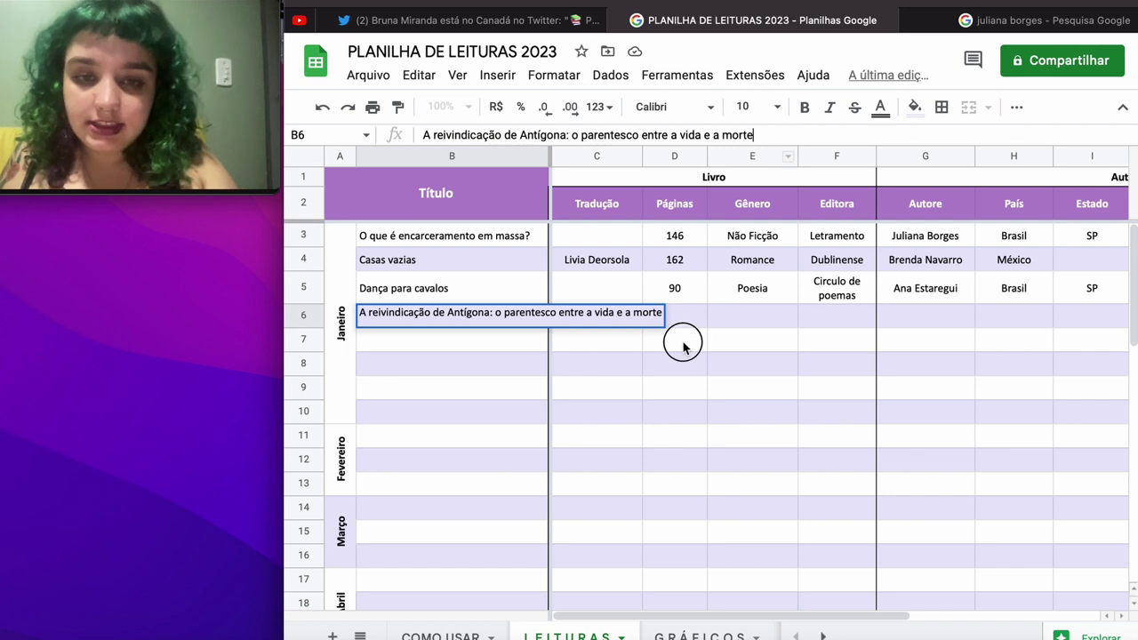
pyautogui.click(601, 323)
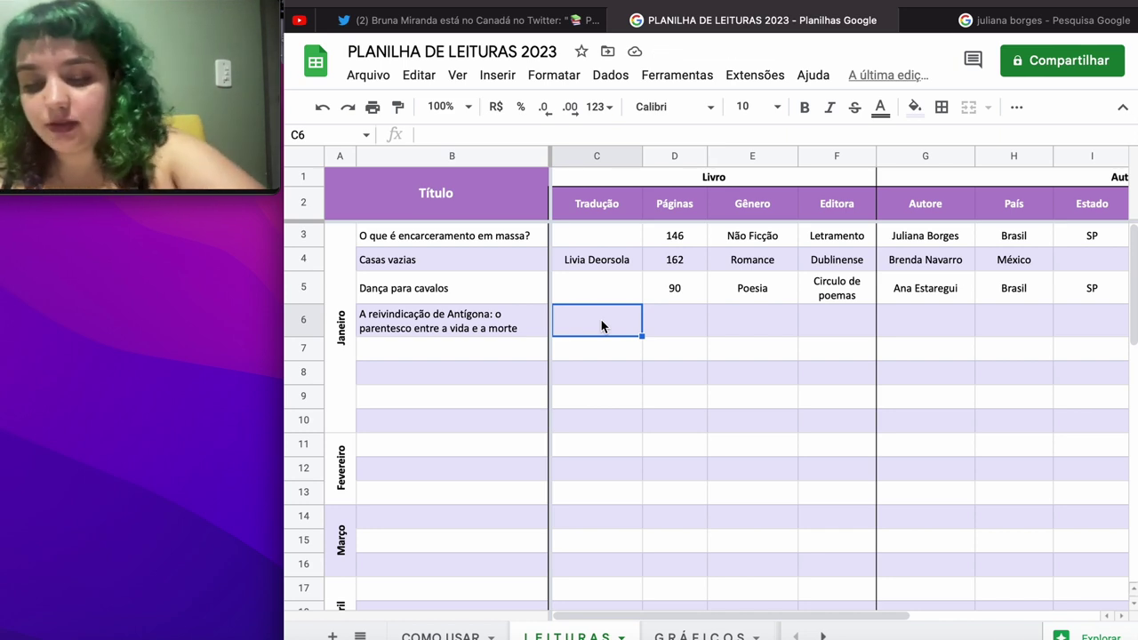
# Step: Enter the translator's name, 178 pages and Não Ficção in row 6
pyautogui.write('Tradu')
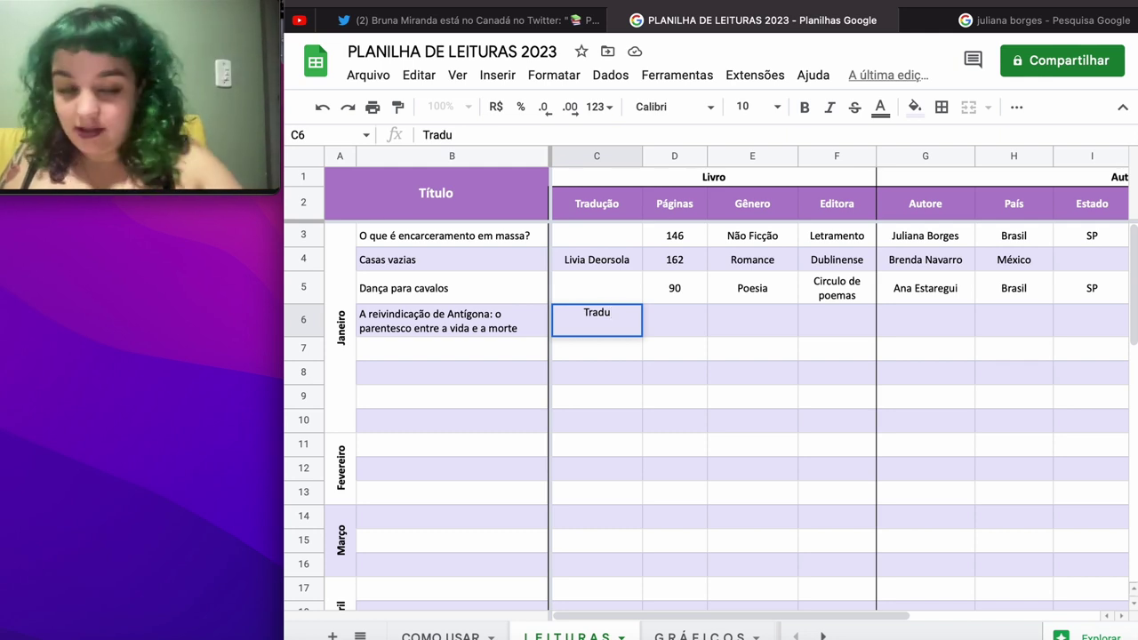
pyautogui.press('BackSpace')
pyautogui.press('BackSpace')
pyautogui.press('BackSpace')
pyautogui.press('BackSpace')
pyautogui.press('BackSpace')
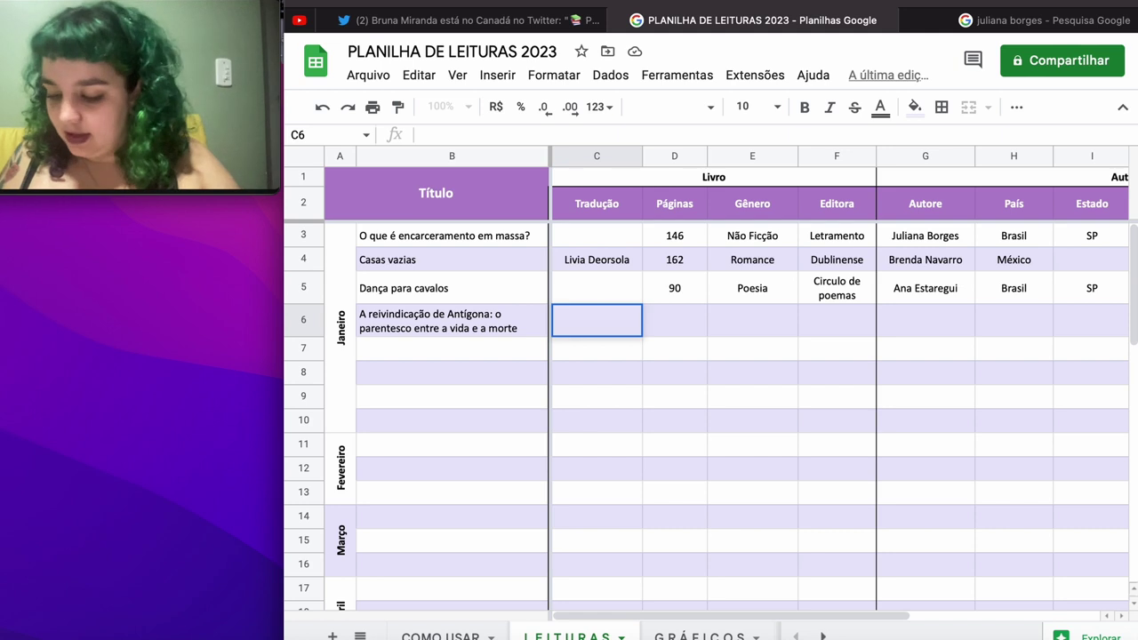
pyautogui.write('J')
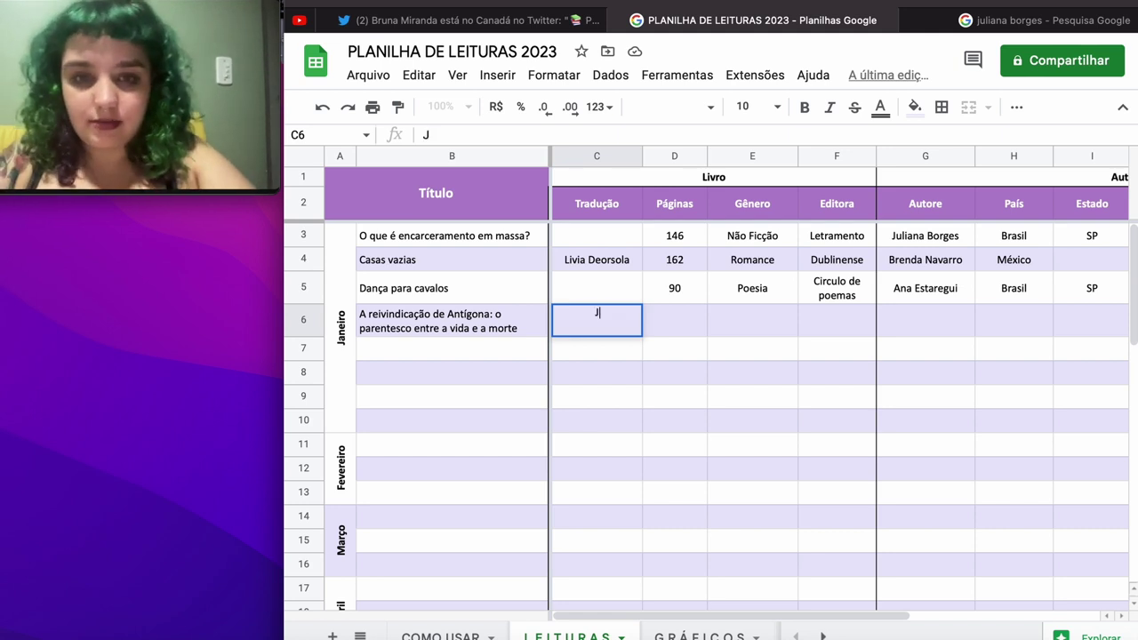
pyautogui.write('amille P')
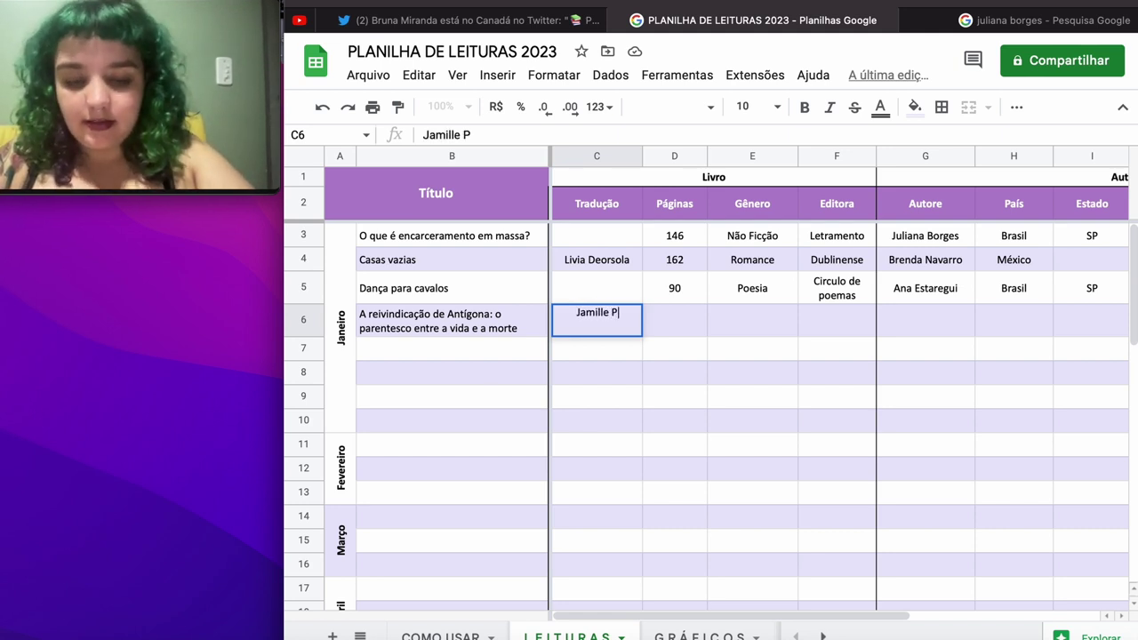
pyautogui.write('inheiro Dias')
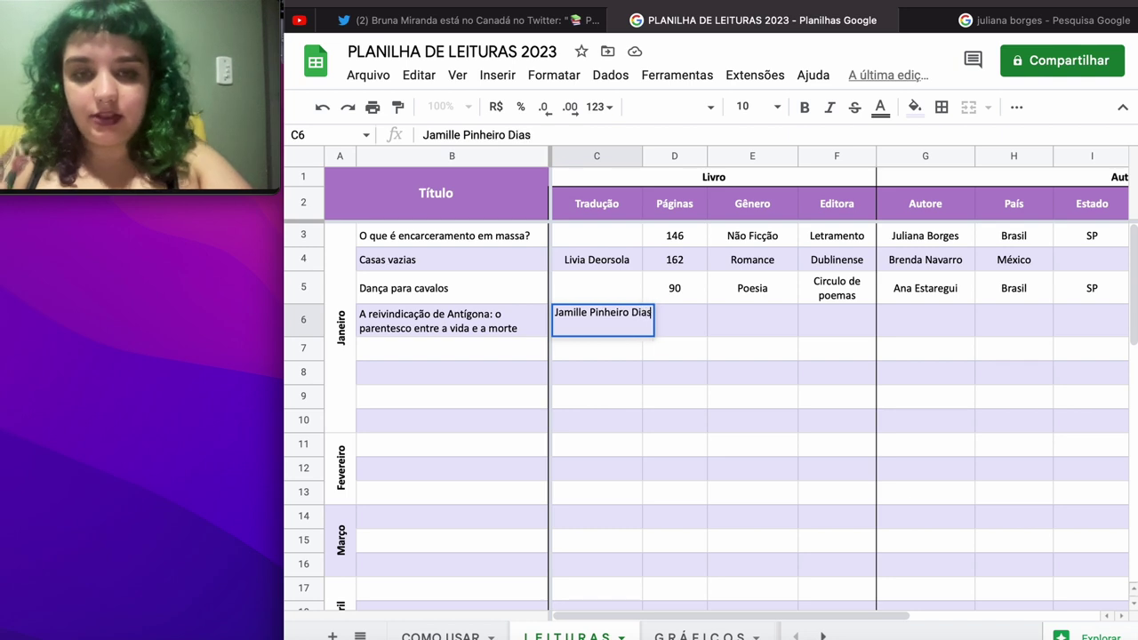
pyautogui.press('Tab')
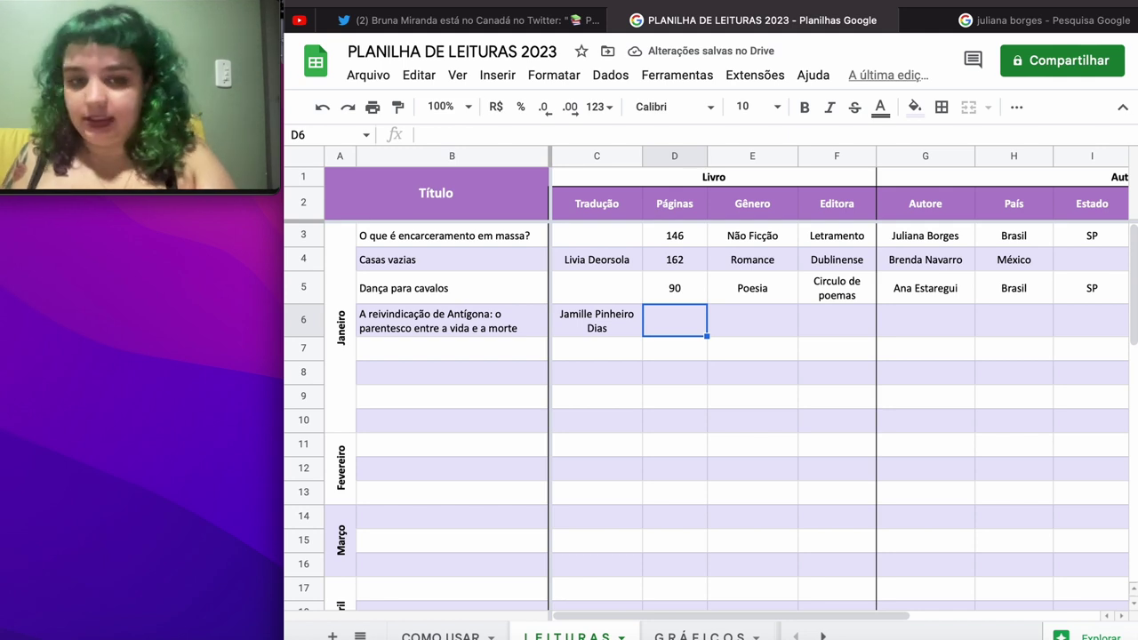
pyautogui.write('178')
pyautogui.press('Tab')
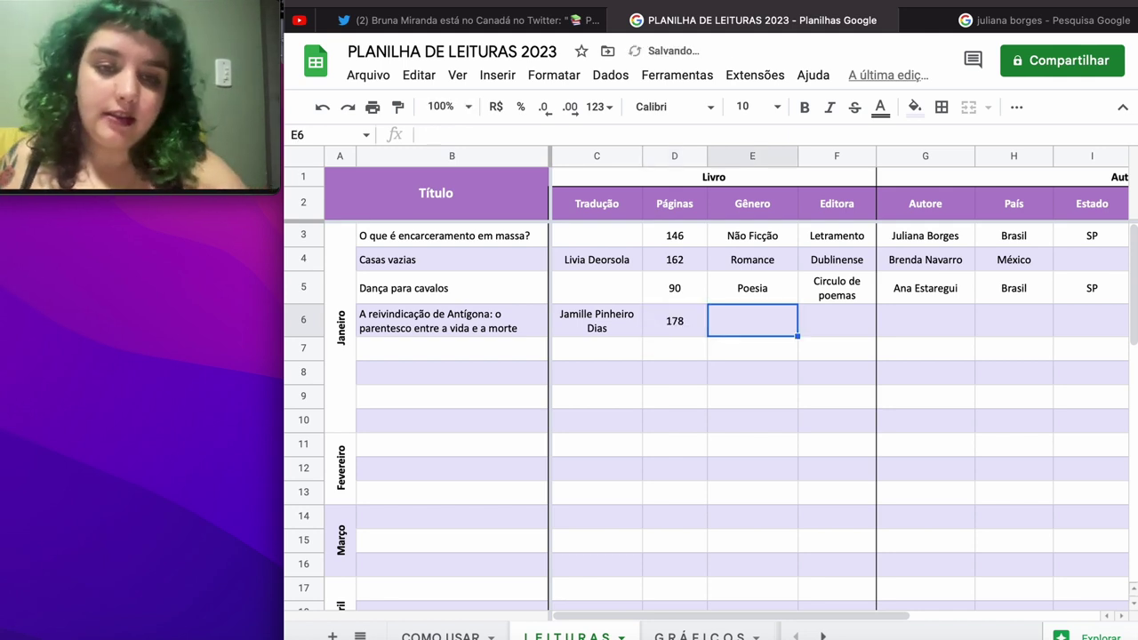
pyautogui.write('Não Ficção')
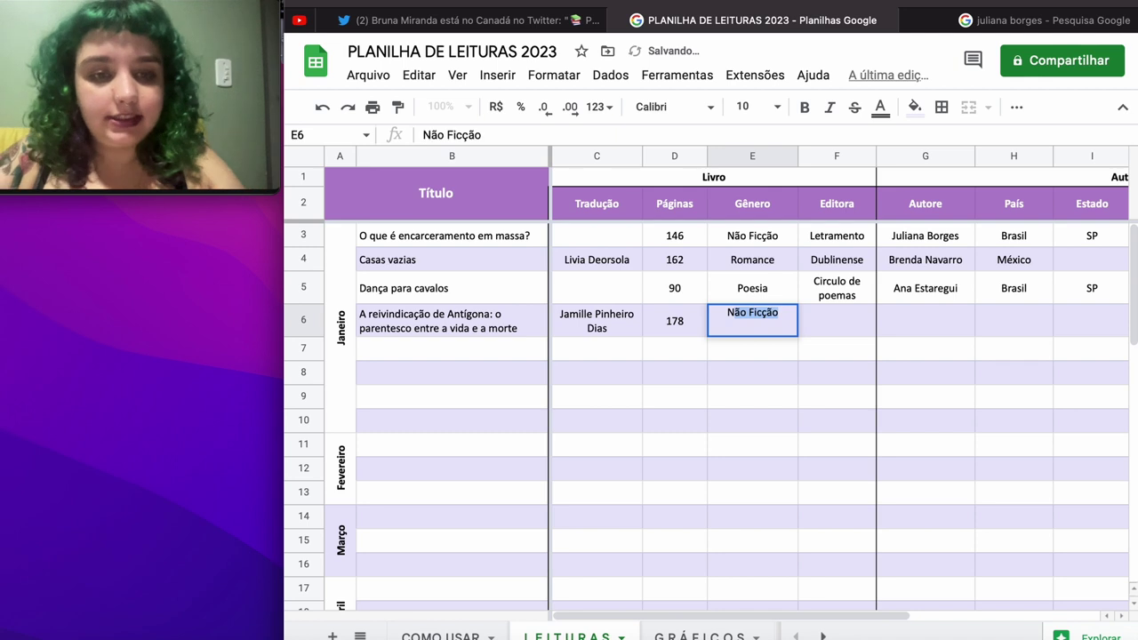
pyautogui.press('Tab')
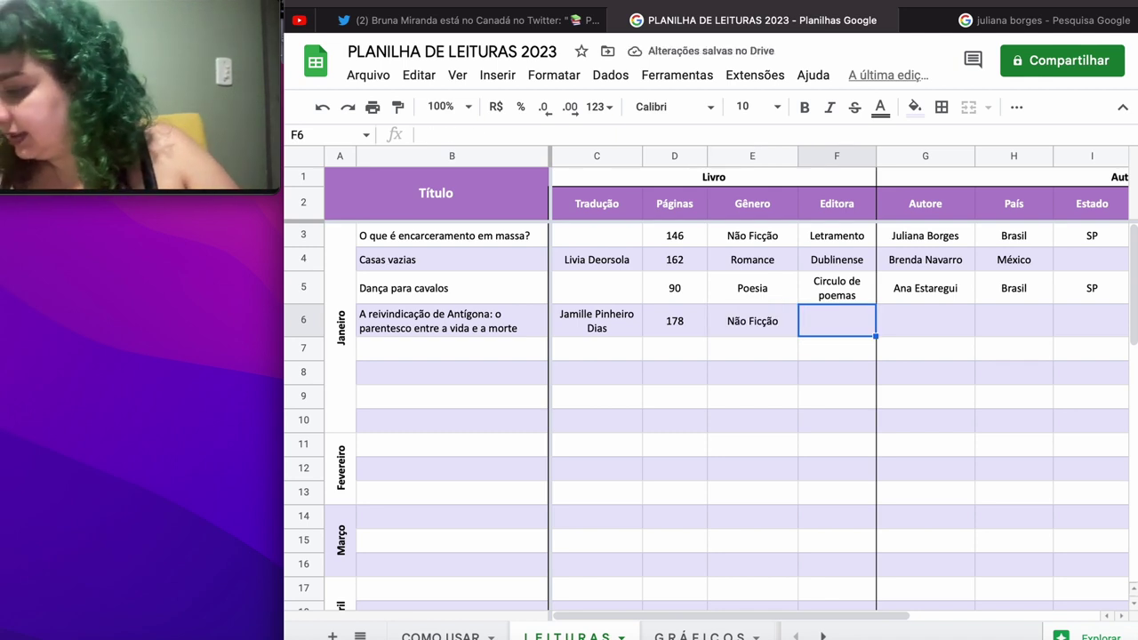
# Step: Add publisher Civilização Brasileira, the author's name and Estados Unidos da América to row 6
pyautogui.write('Civila')
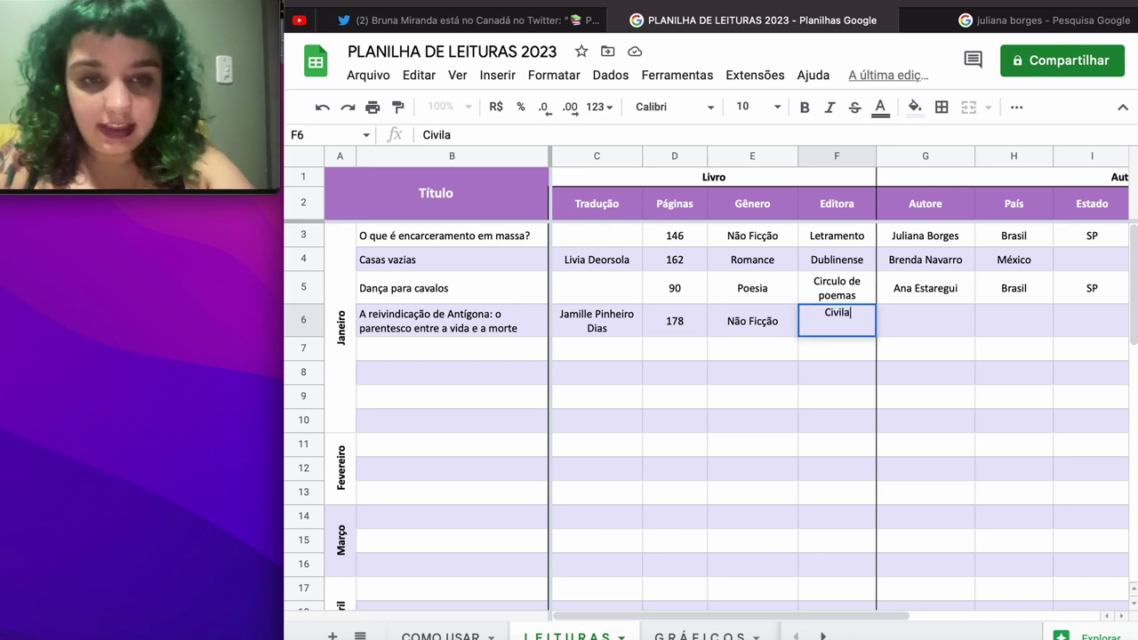
pyautogui.press('BackSpace')
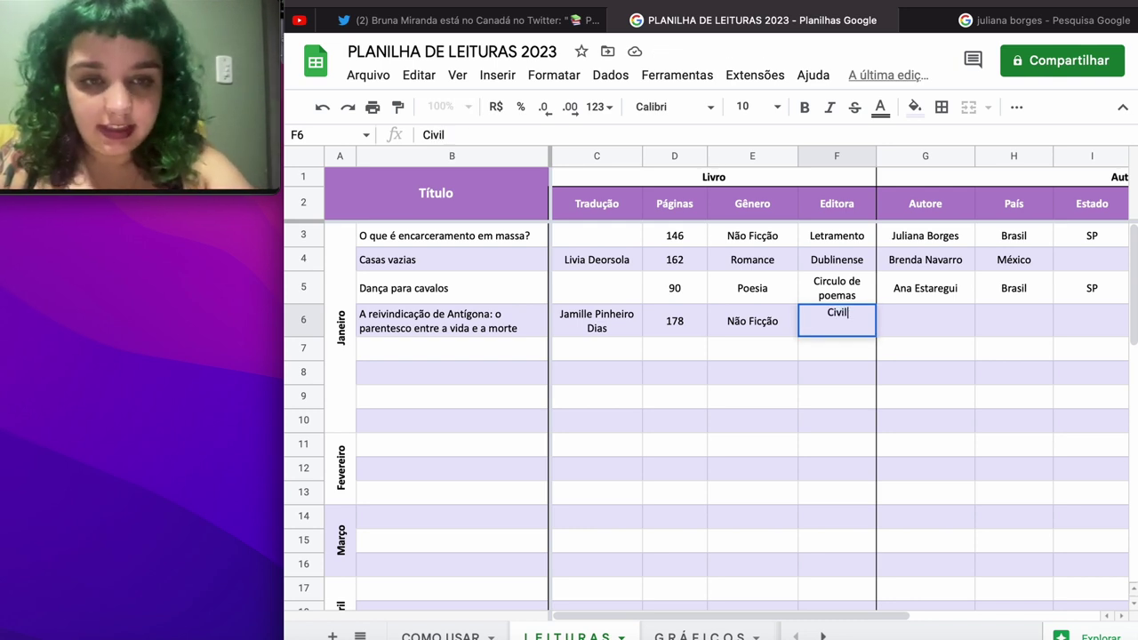
pyautogui.write('izaç')
pyautogui.write('ão Brasi')
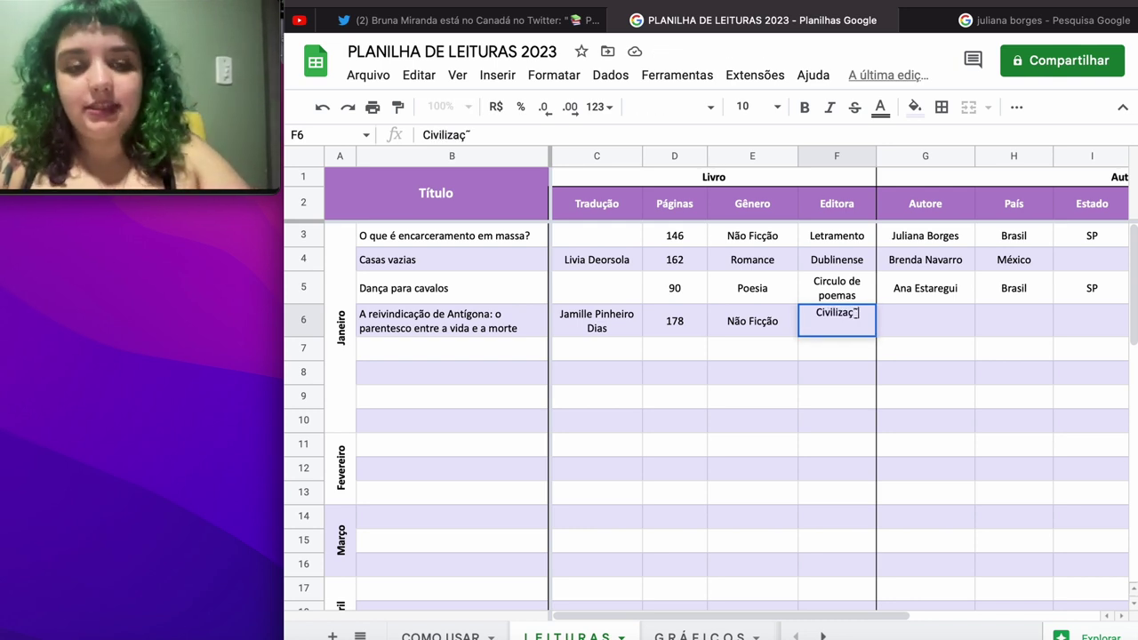
pyautogui.write('leira')
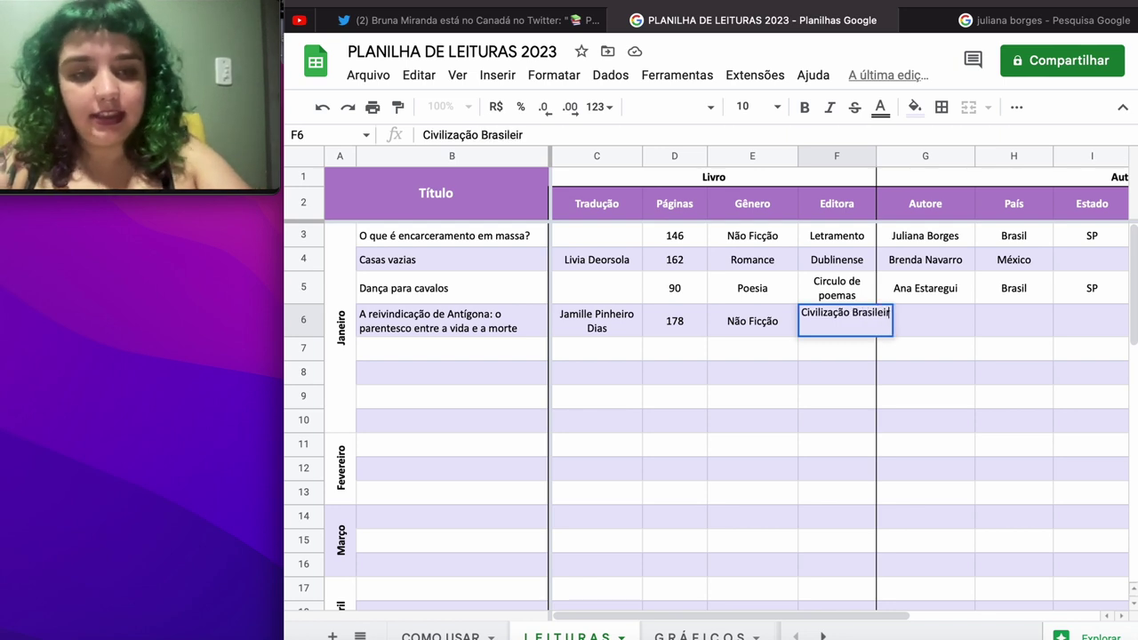
pyautogui.press('Tab')
pyautogui.write('Judit')
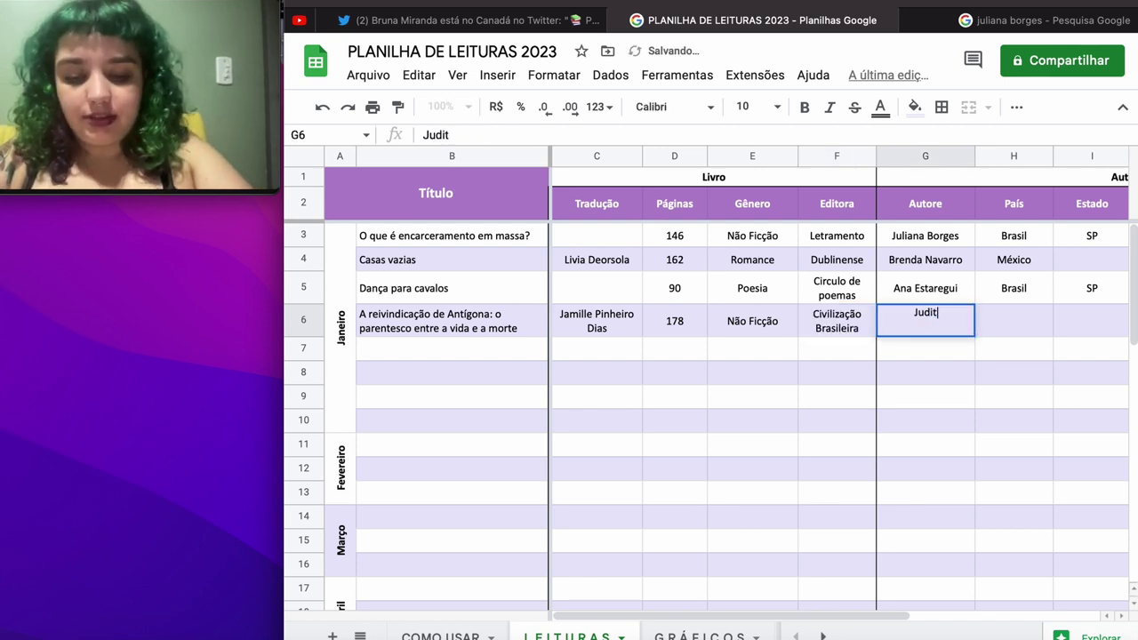
pyautogui.write('h Butler')
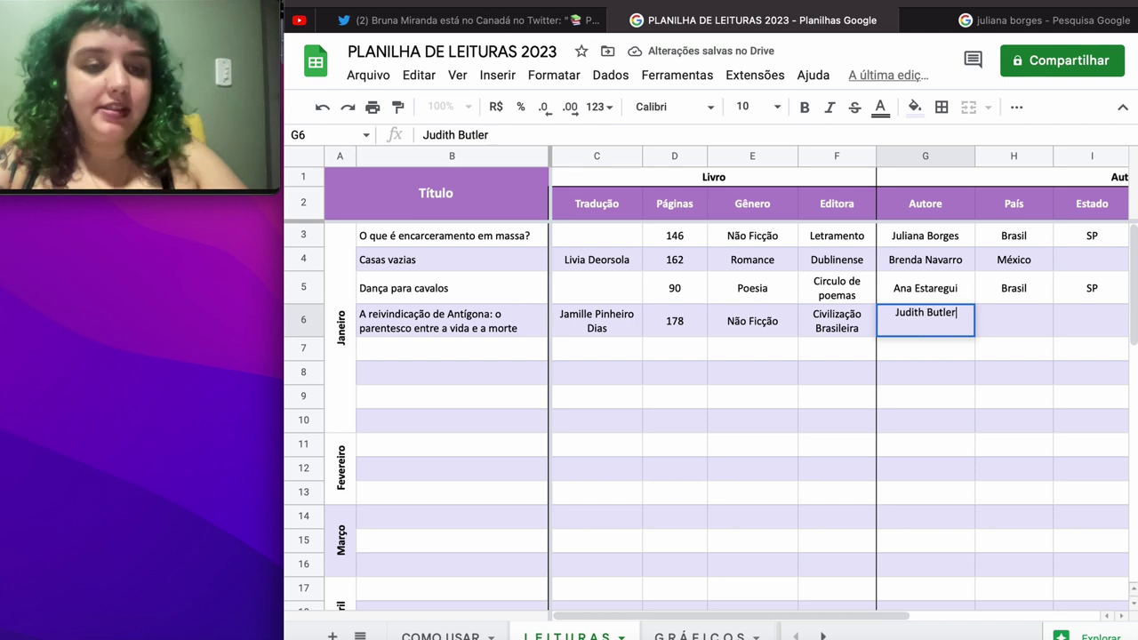
pyautogui.press('Tab')
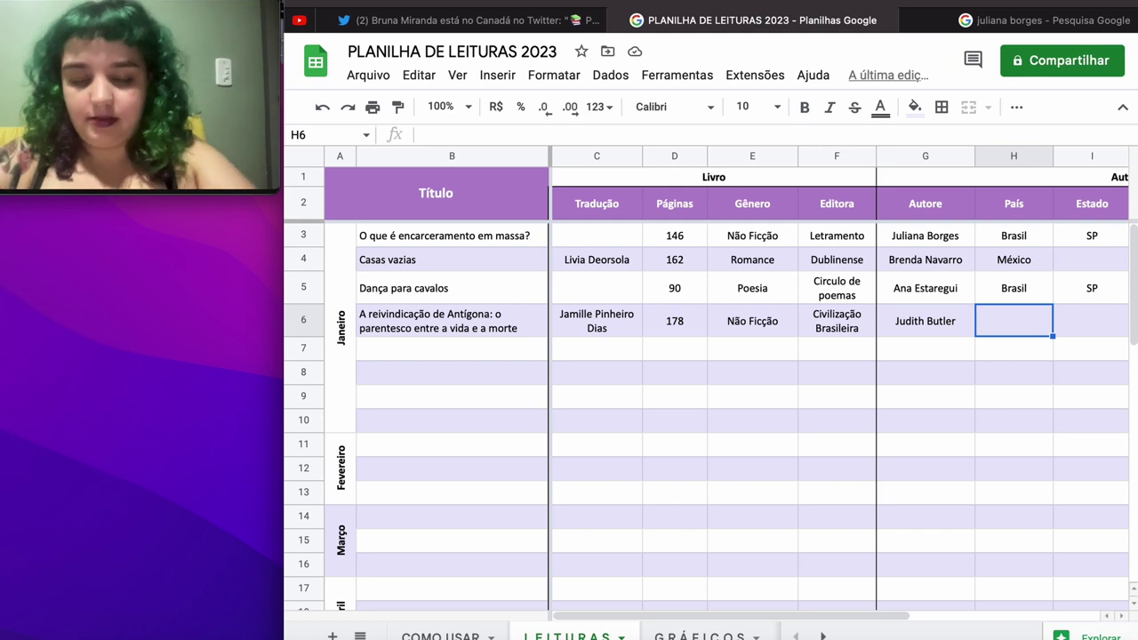
pyautogui.write('Estados U')
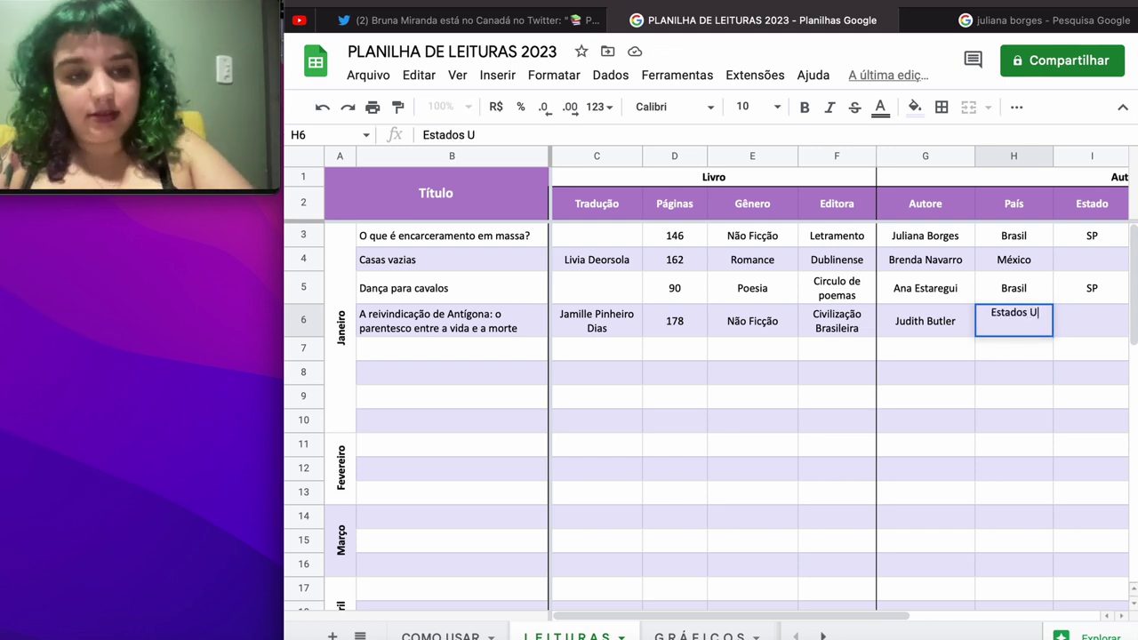
pyautogui.write('nidos da América')
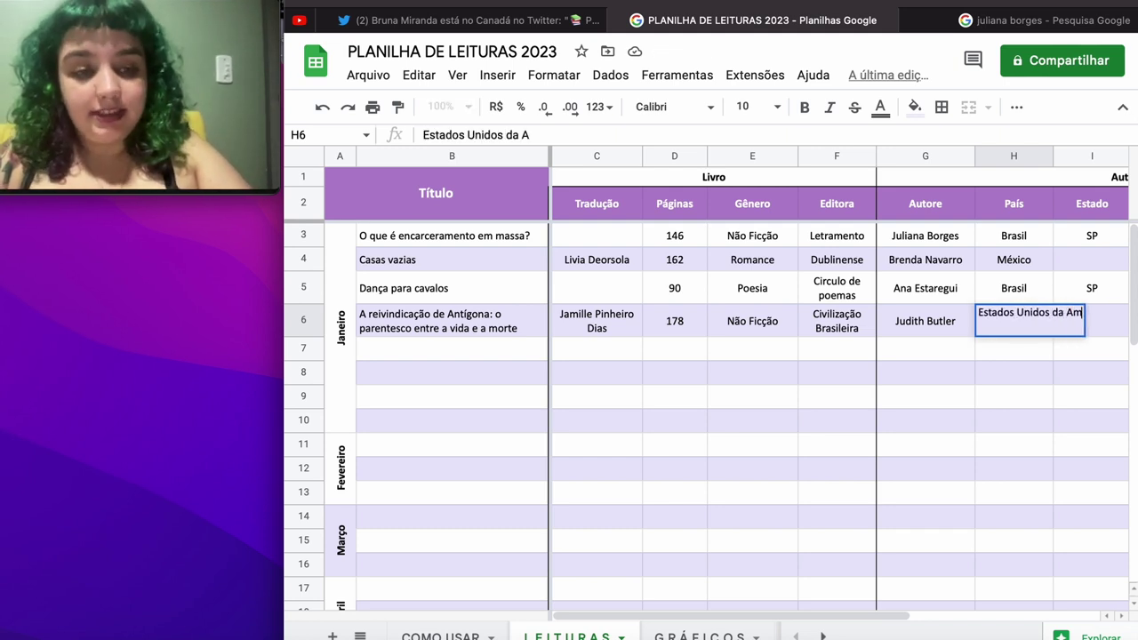
pyautogui.press('Tab')
pyautogui.press('Tab')
pyautogui.press('Tab')
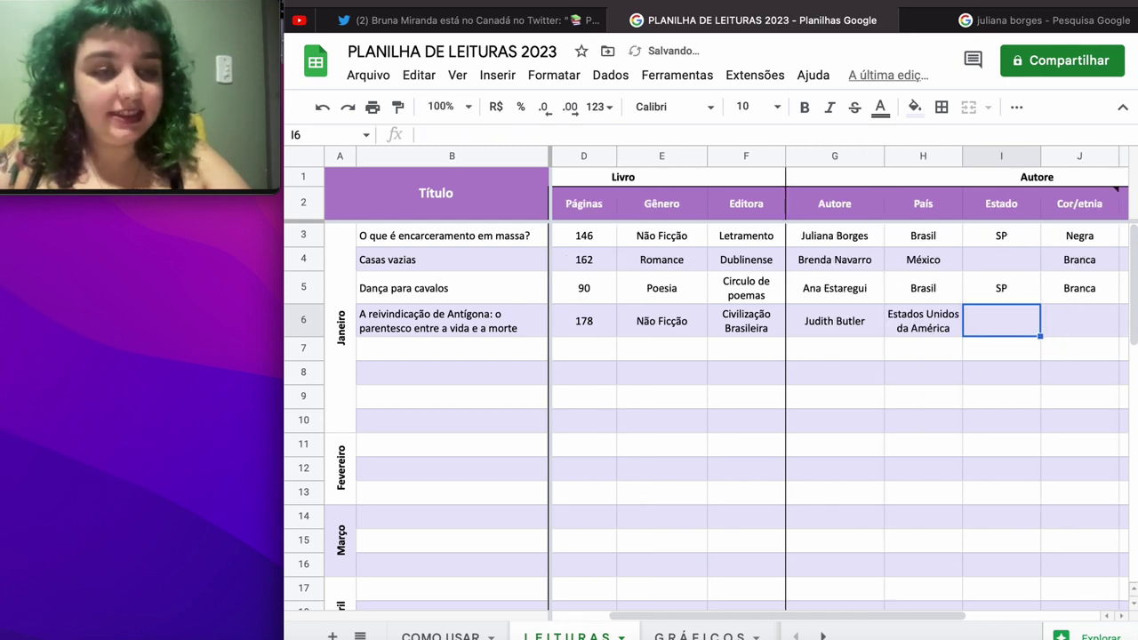
# Step: Enter Branca as Cor/etnia in J6 and a first gender entry in K6
pyautogui.hotkey('shift', 'Tab')
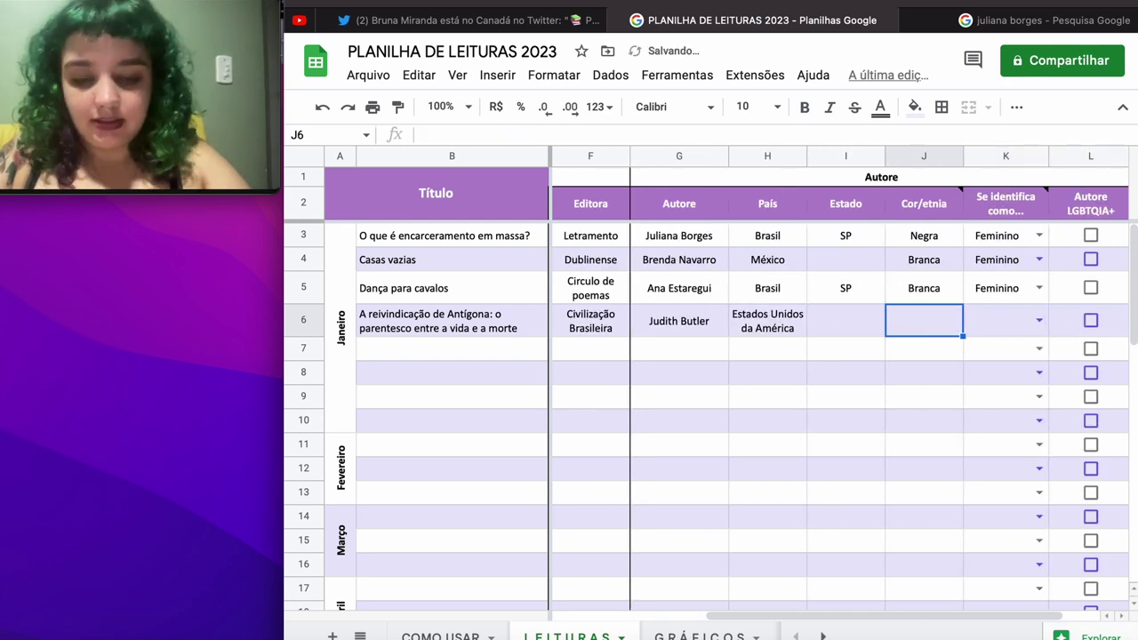
pyautogui.write('Branca')
pyautogui.press('Tab')
pyautogui.write('Fem')
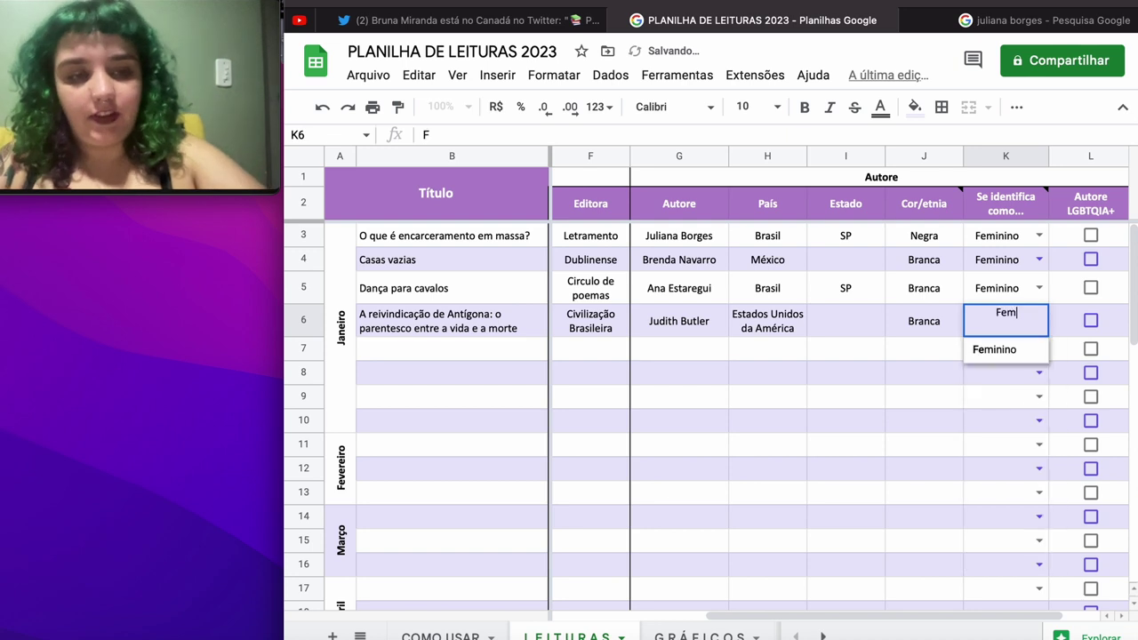
pyautogui.press('Return')
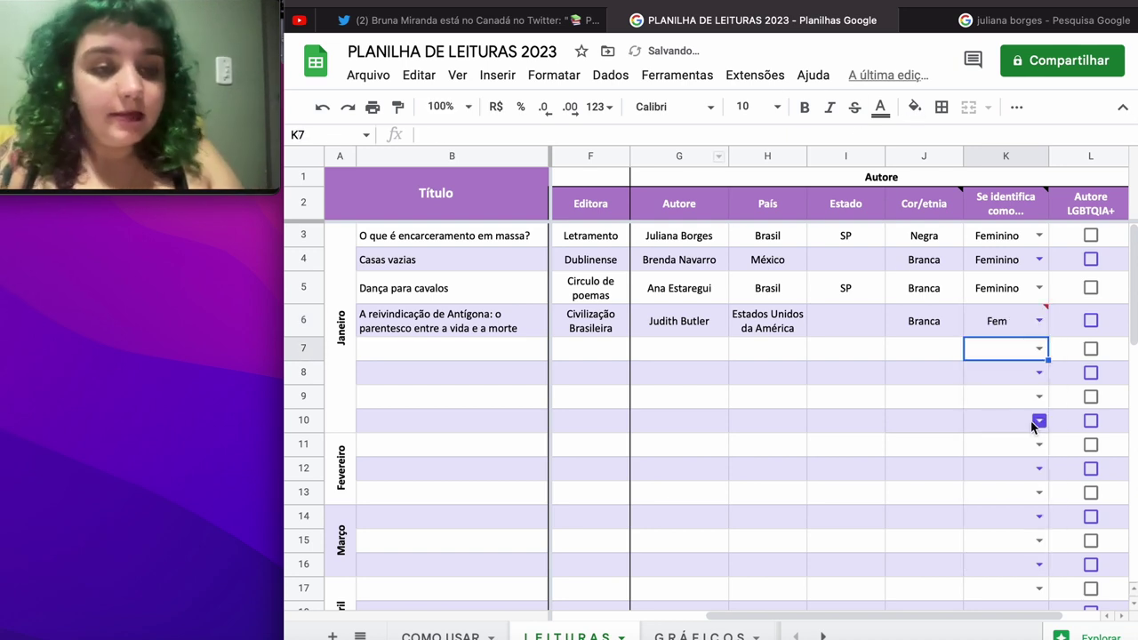
pyautogui.click(1014, 323)
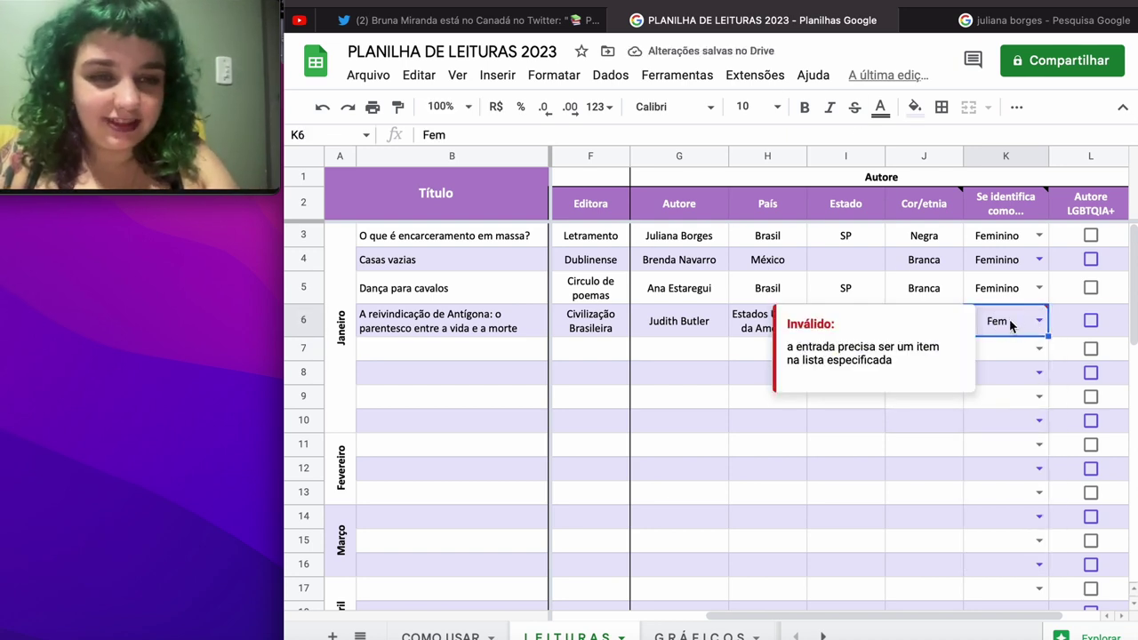
# Step: Set K6 to the Feminino suggestion and tick the Autore LGBTQIA+ checkbox
pyautogui.write('Fem')
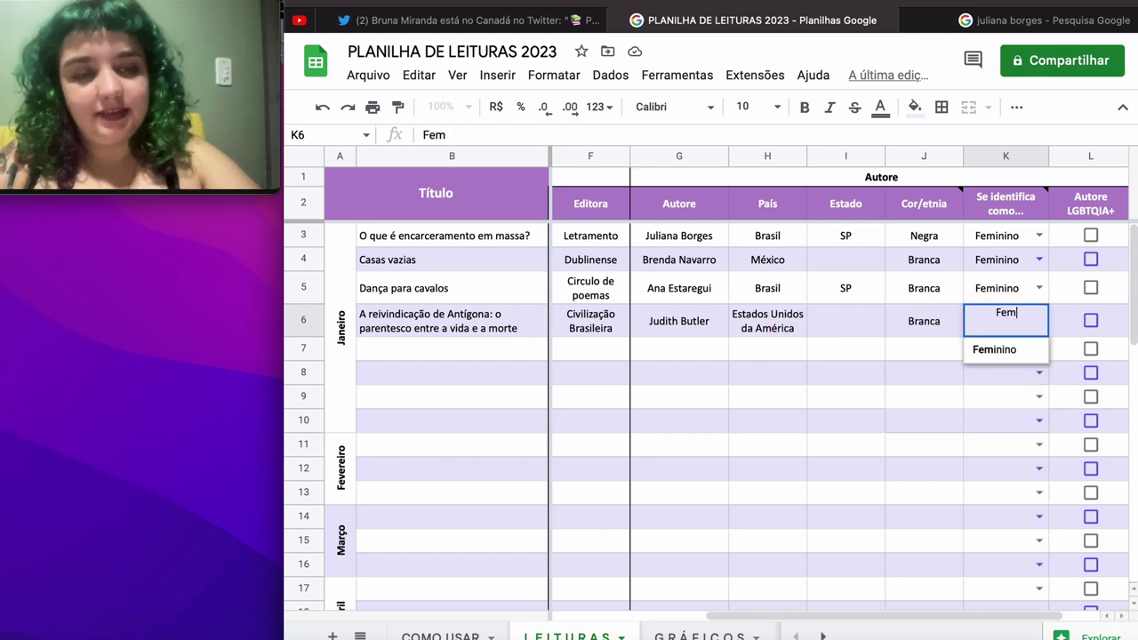
pyautogui.press('Down')
pyautogui.press('Return')
pyautogui.click(1091, 321)
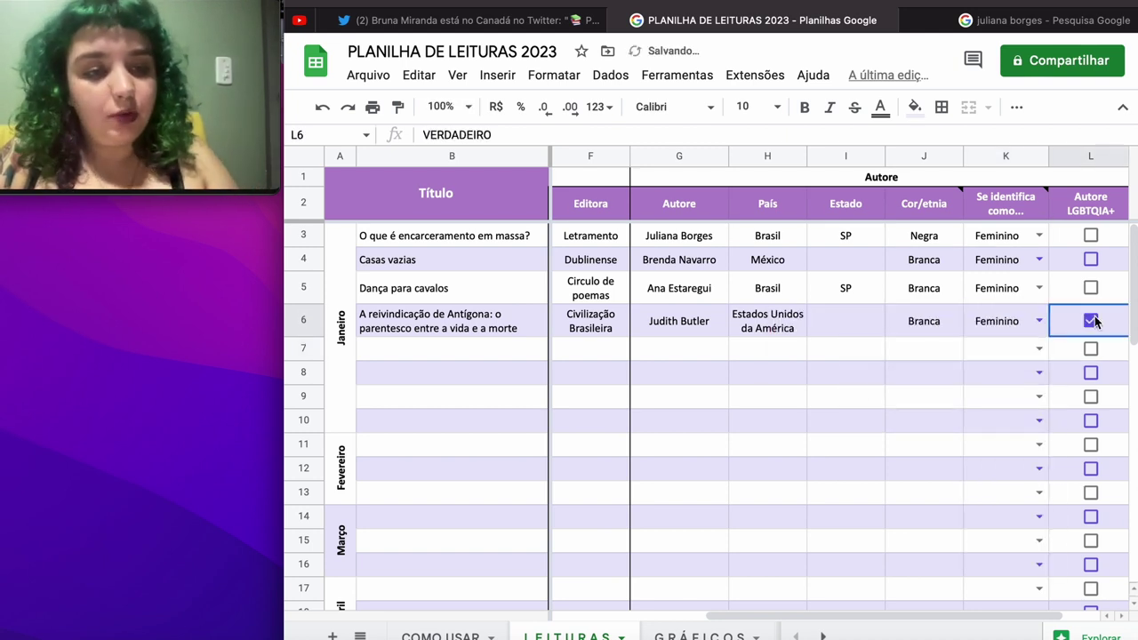
pyautogui.hscroll(-5, 911, 335)
pyautogui.scroll(-1, 911, 334)
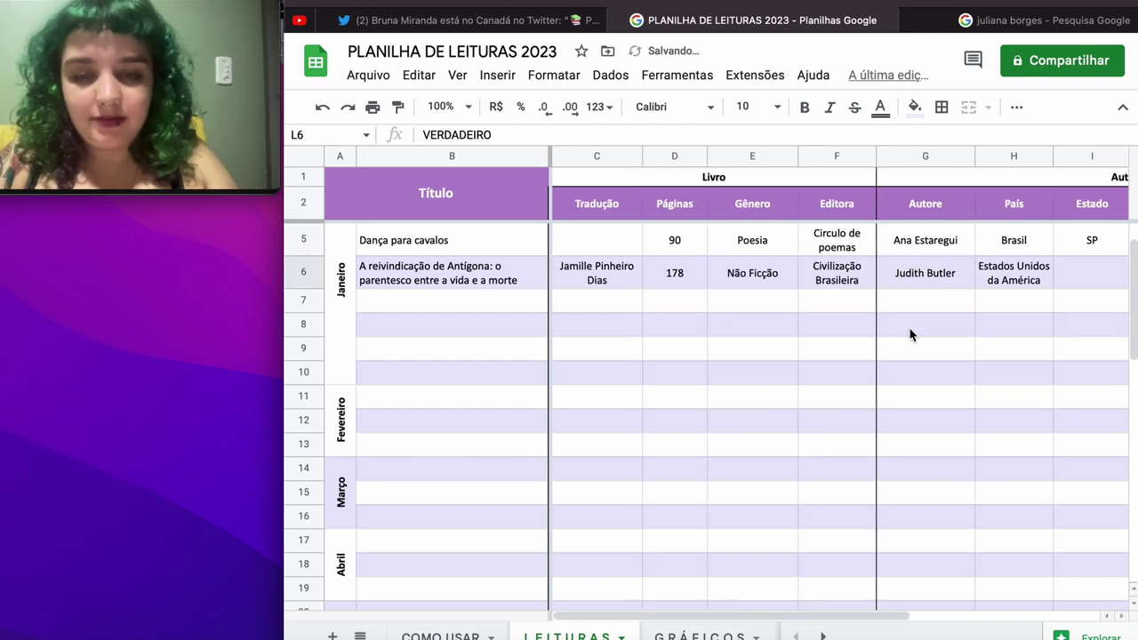
# Step: Enter 'Y si yo fuera puta' in B7 with its three translators and 142 pages
pyautogui.click(494, 308)
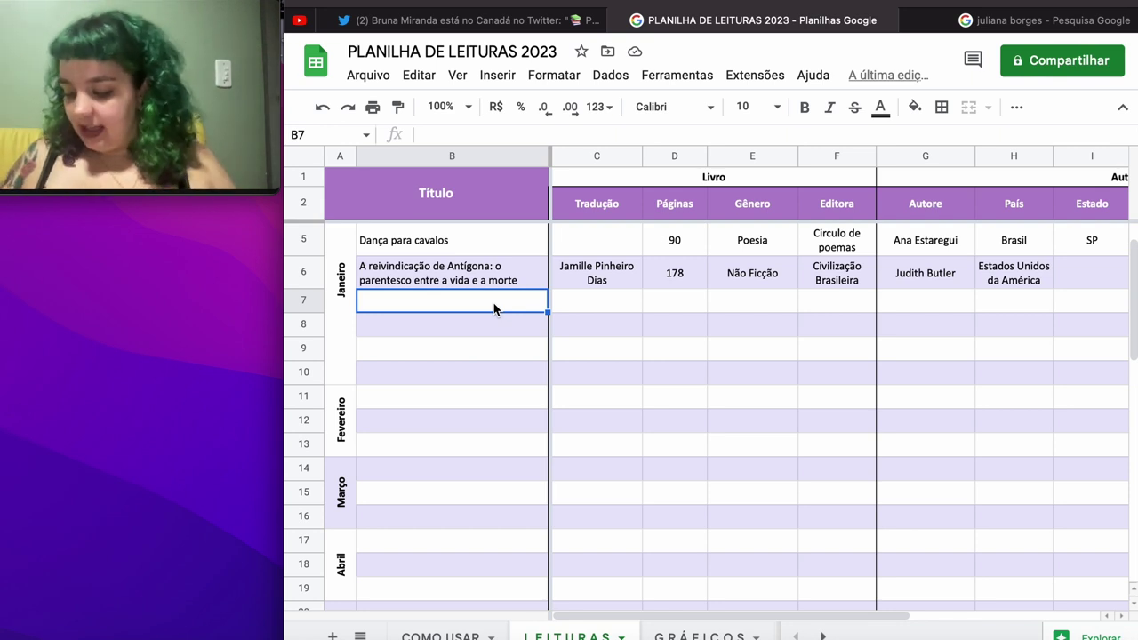
pyautogui.write('Y ')
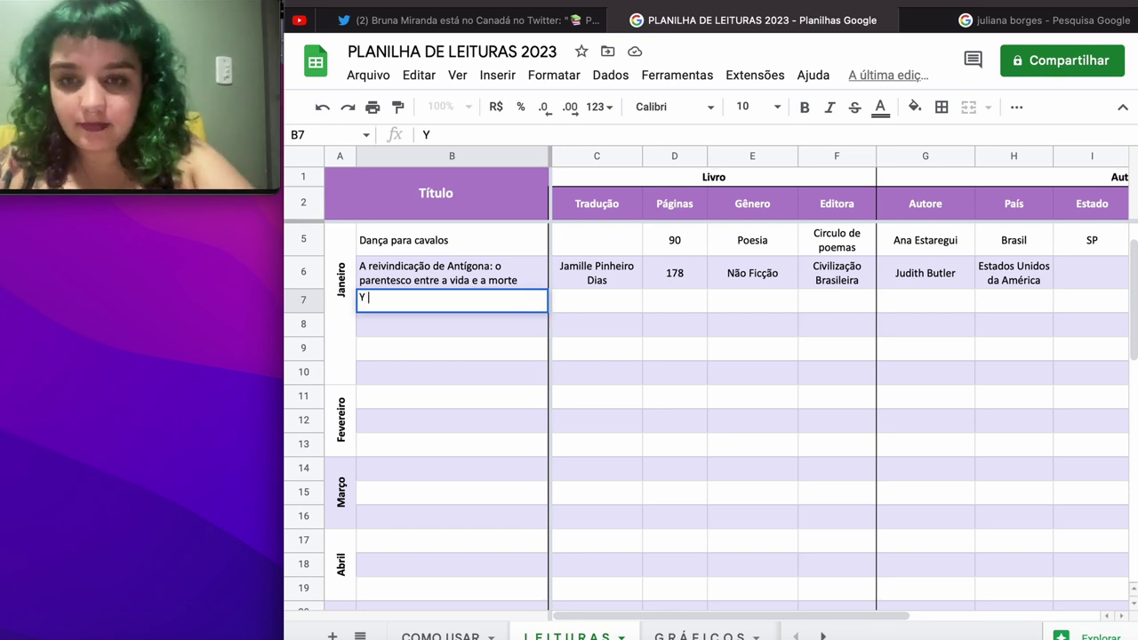
pyautogui.write('si yo fue')
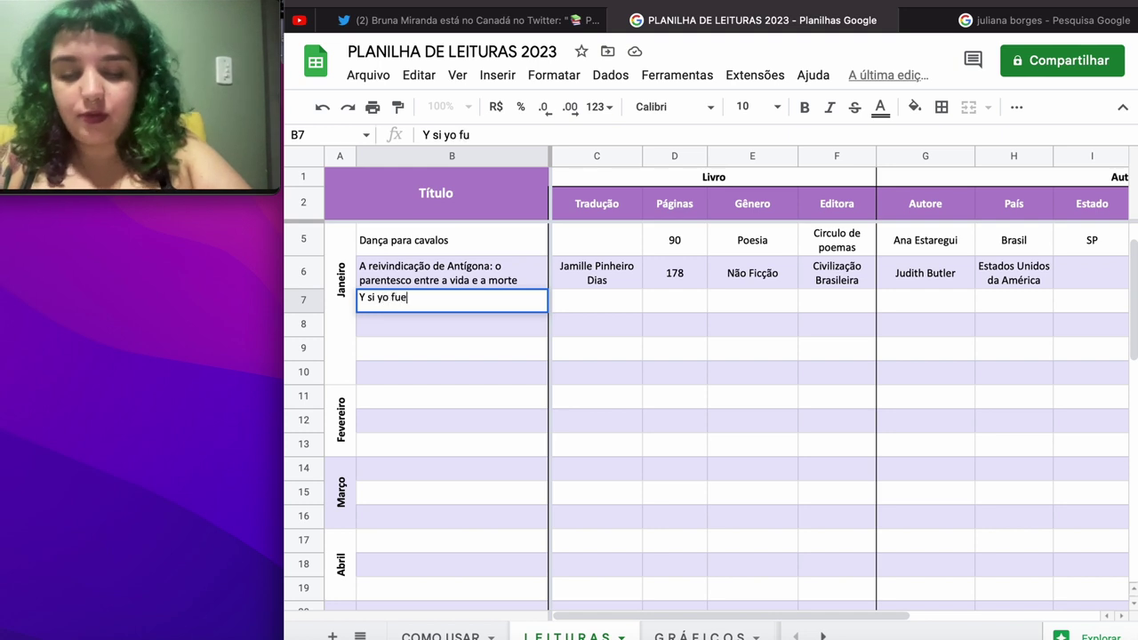
pyautogui.write('ra puta')
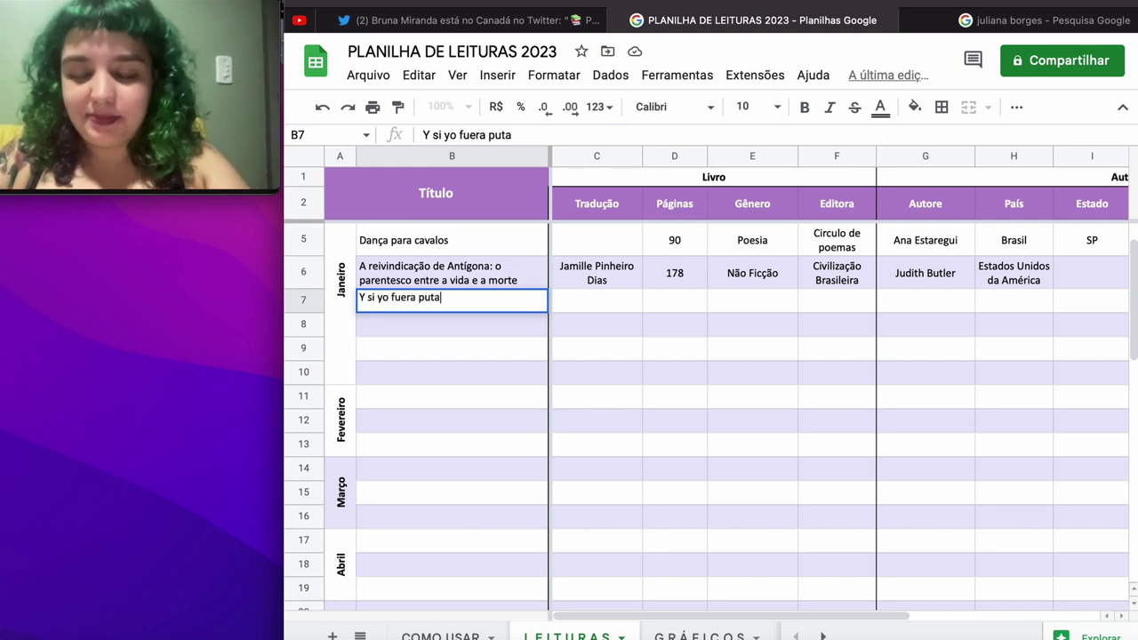
pyautogui.press('Tab')
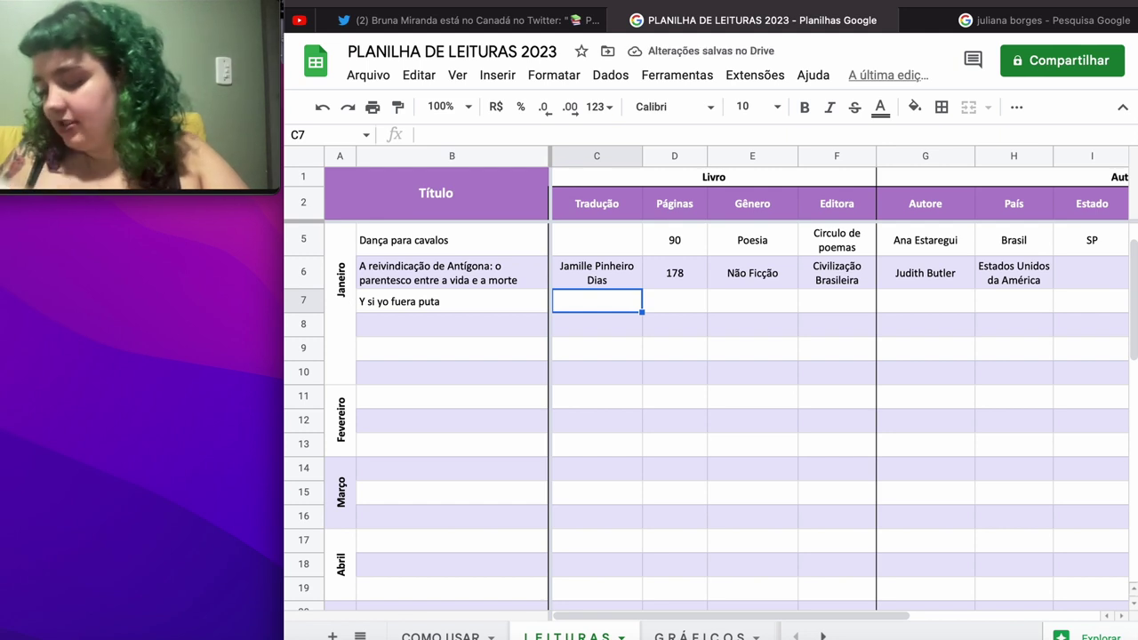
pyautogui.write('Lul')
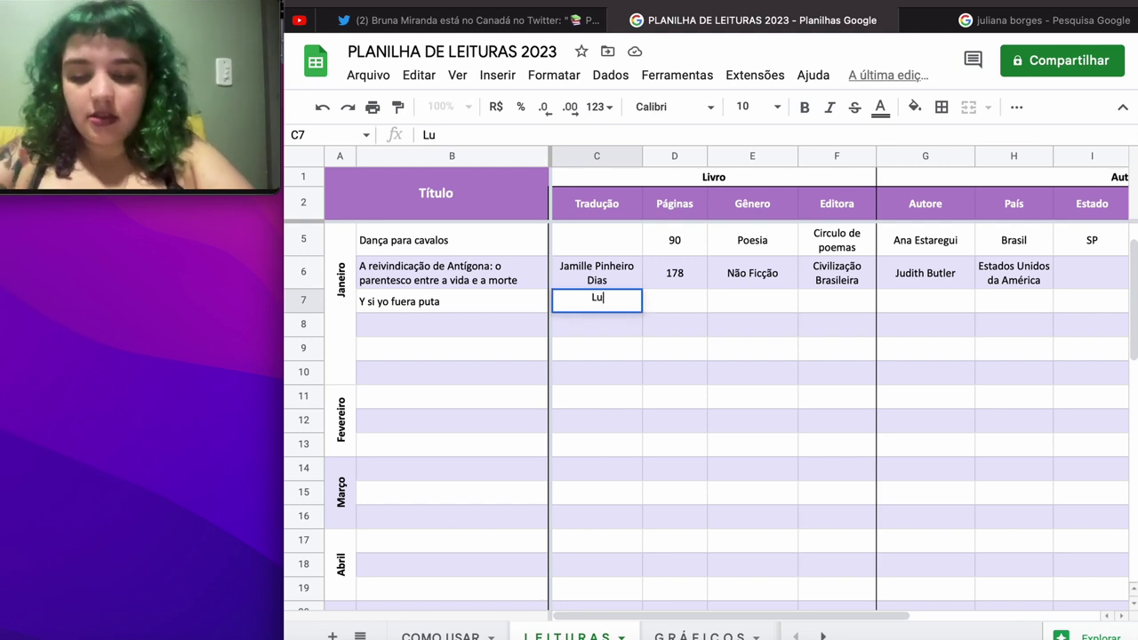
pyautogui.press('BackSpace')
pyautogui.write('cia Ten')
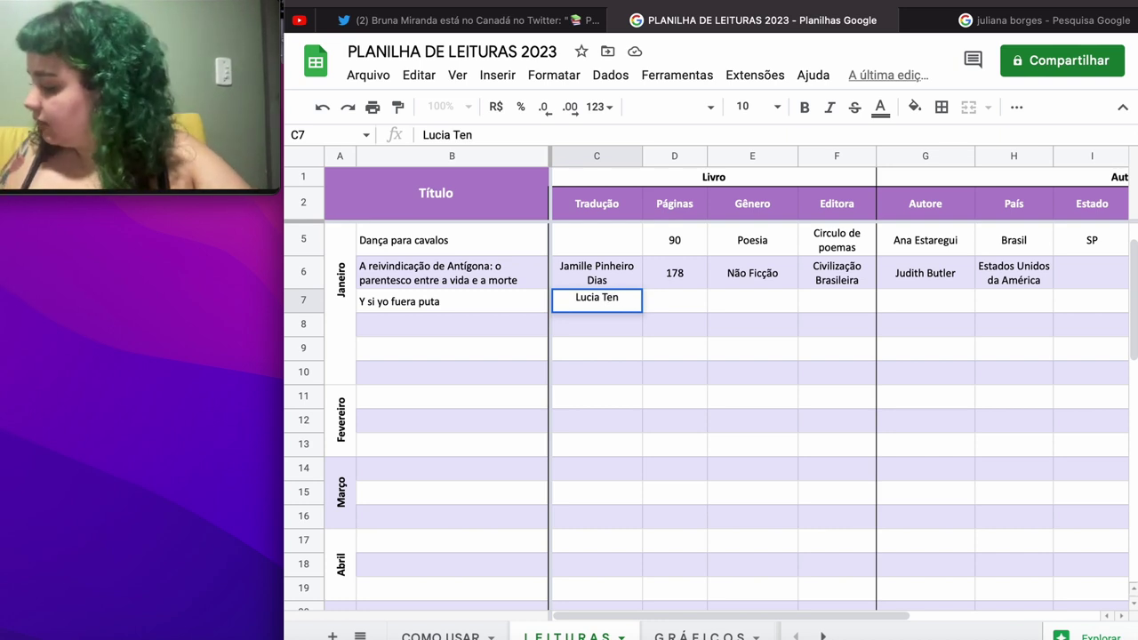
pyautogui.write('nina,')
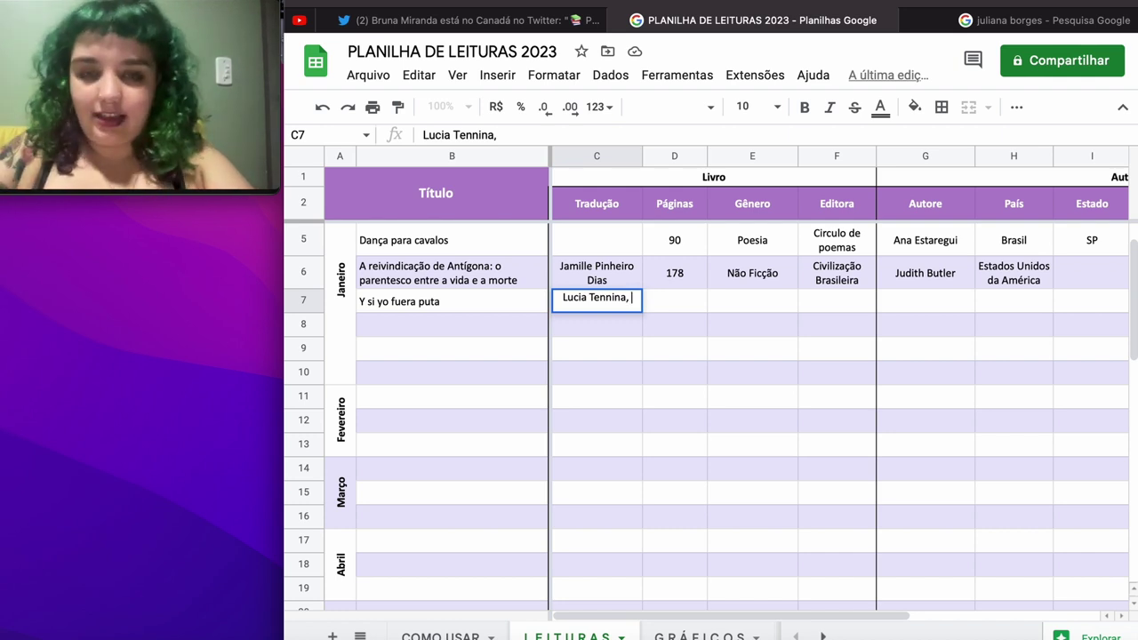
pyautogui.write(' Pel')
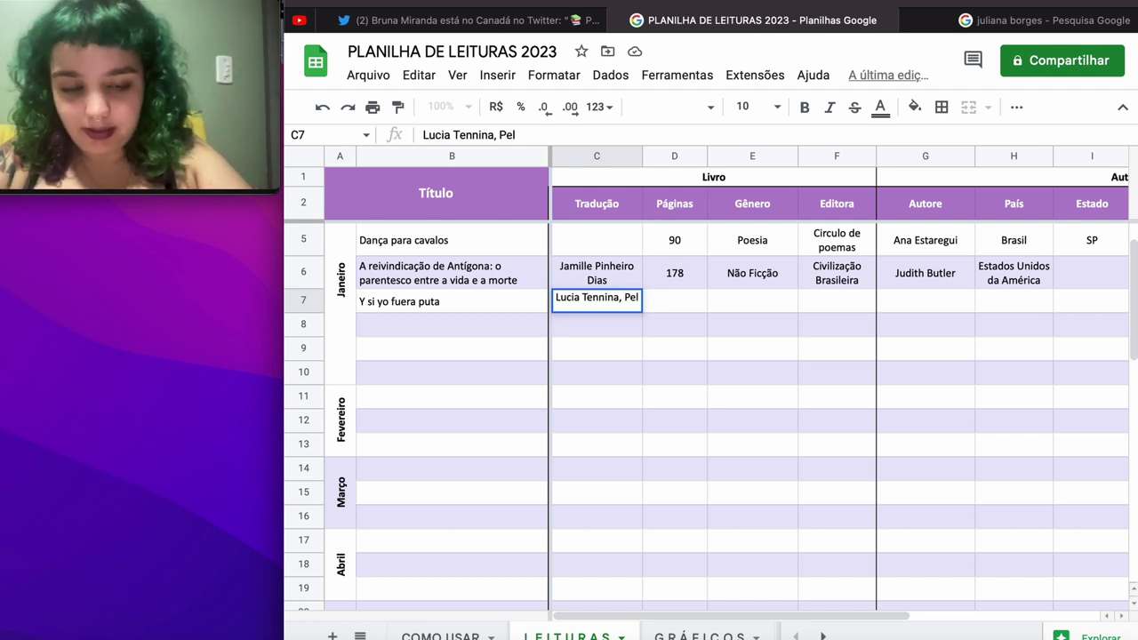
pyautogui.press('BackSpace')
pyautogui.write('nelope S')
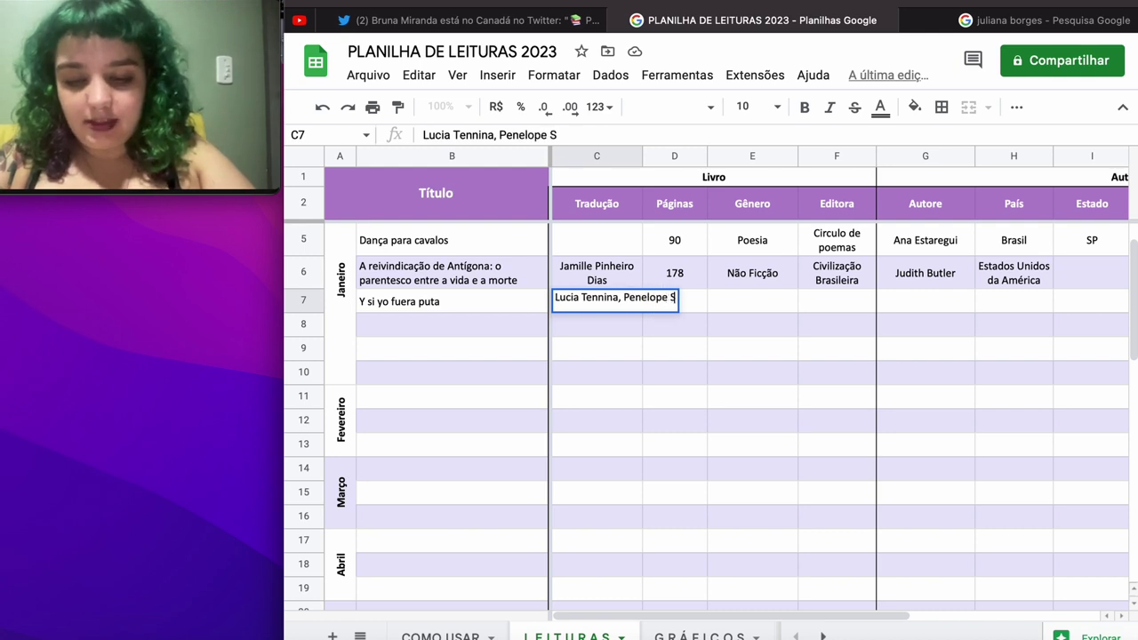
pyautogui.write('erafina')
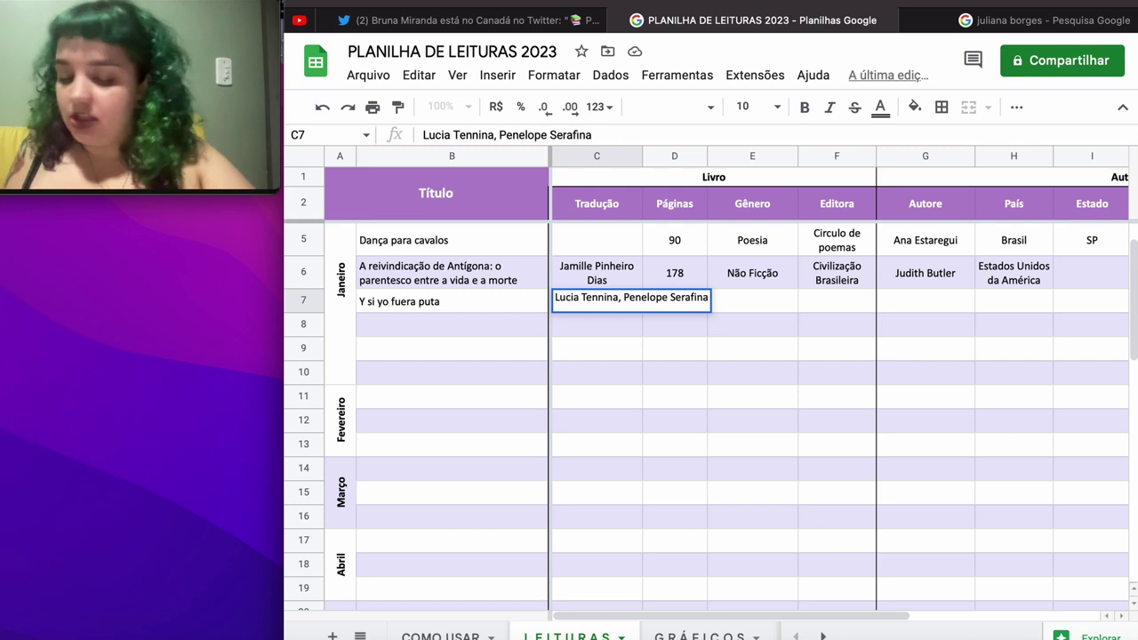
pyautogui.write(' Chave')
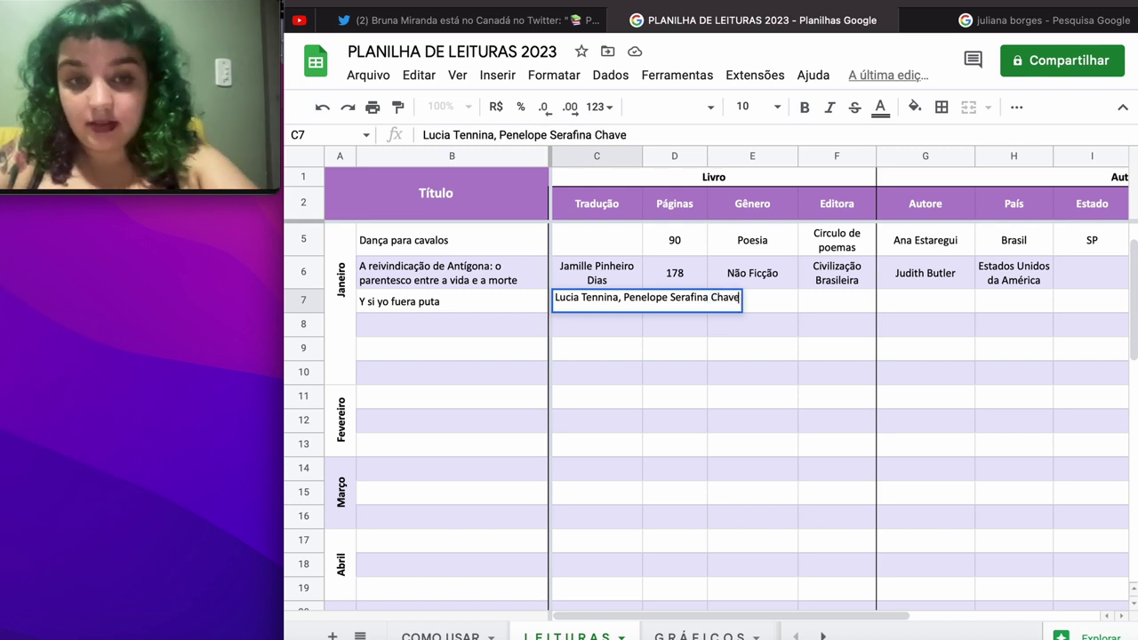
pyautogui.write('s Brue')
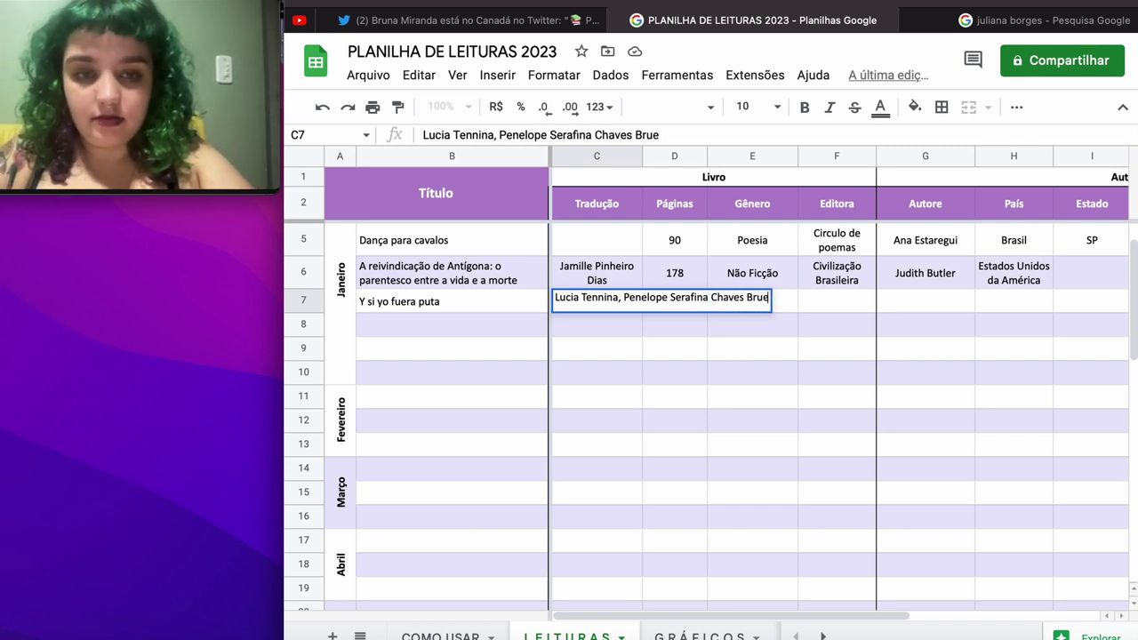
pyautogui.write('ra, Amara')
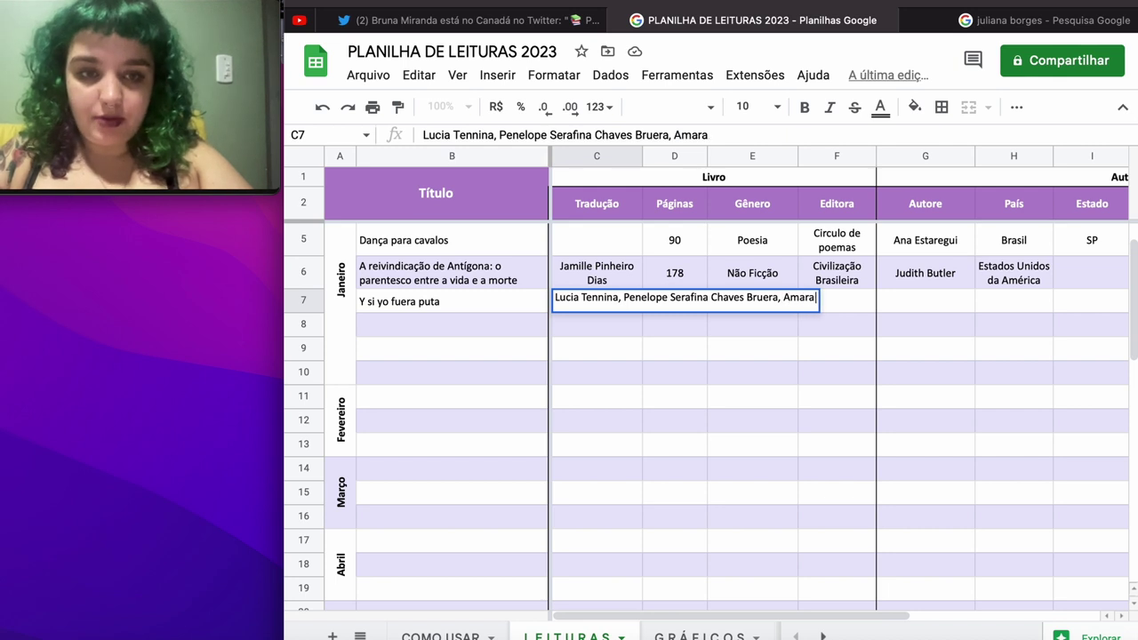
pyautogui.write(' Moira')
pyautogui.press('Tab')
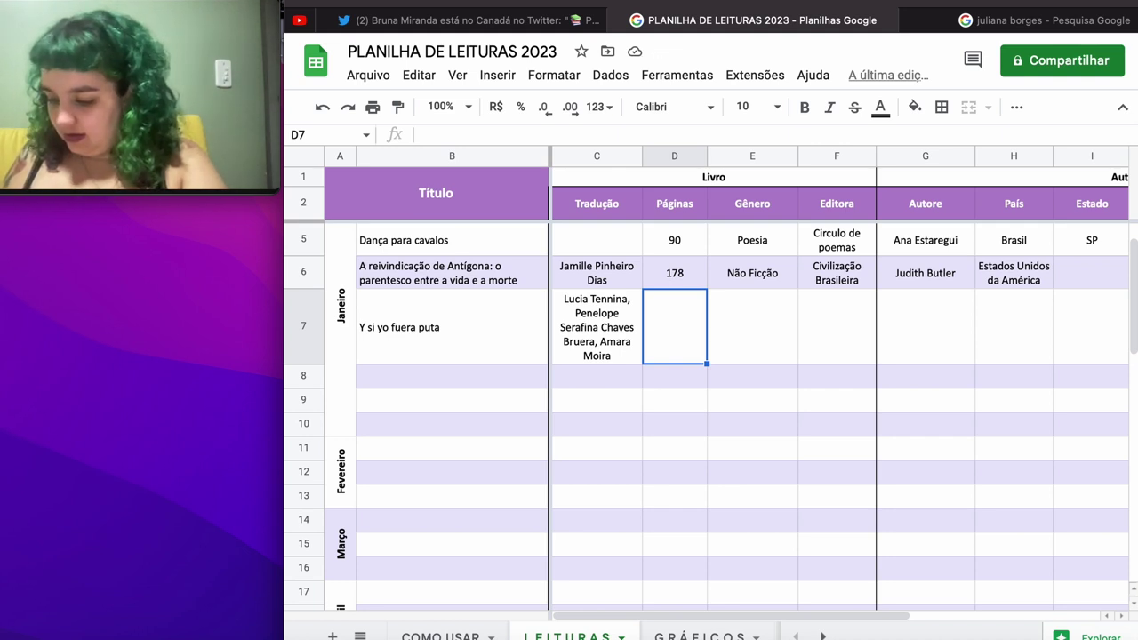
pyautogui.write('142')
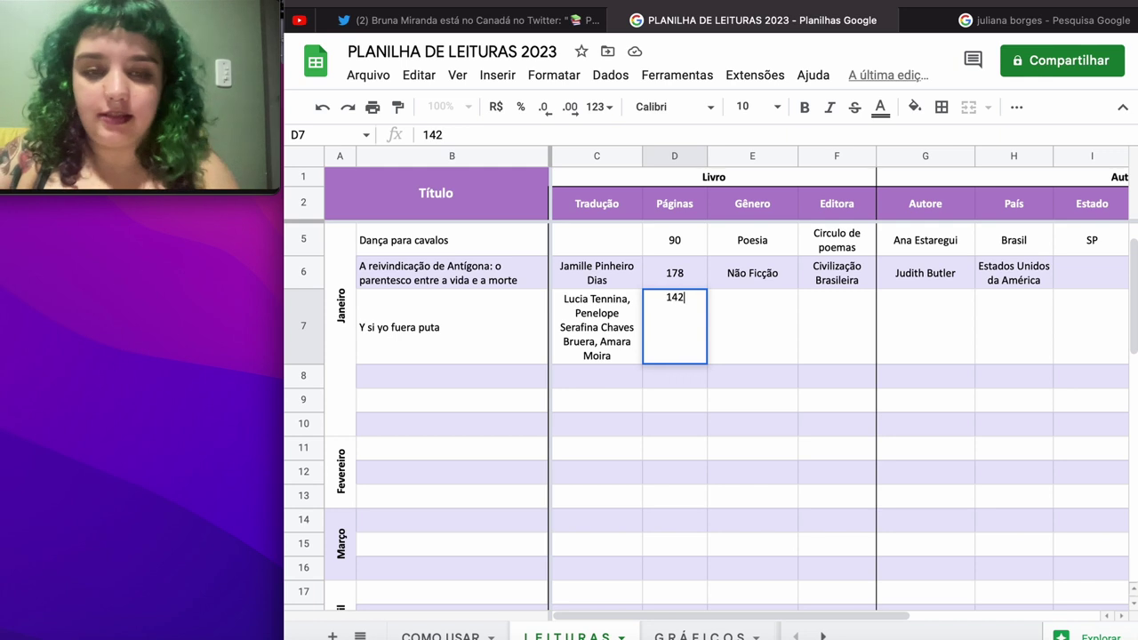
pyautogui.press('Tab')
# Step: Fill row 7 with genre Memórias, publisher Mandacaru, the author's name, Brasil, SP and Branca
pyautogui.write('N˜')
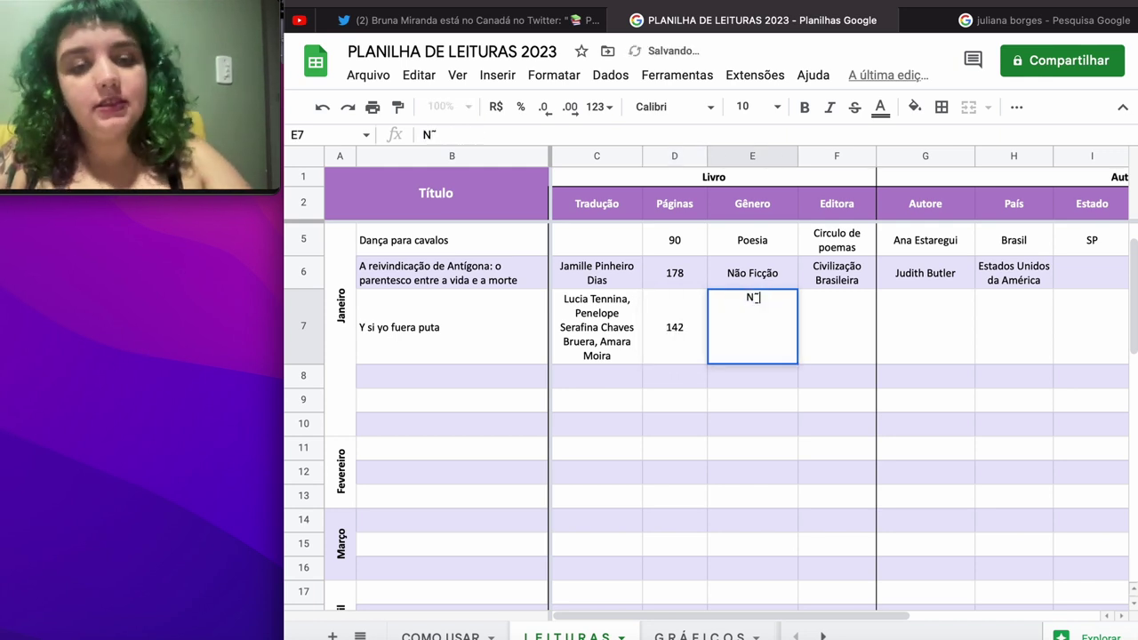
pyautogui.press('BackSpace')
pyautogui.press('BackSpace')
pyautogui.write('Mem')
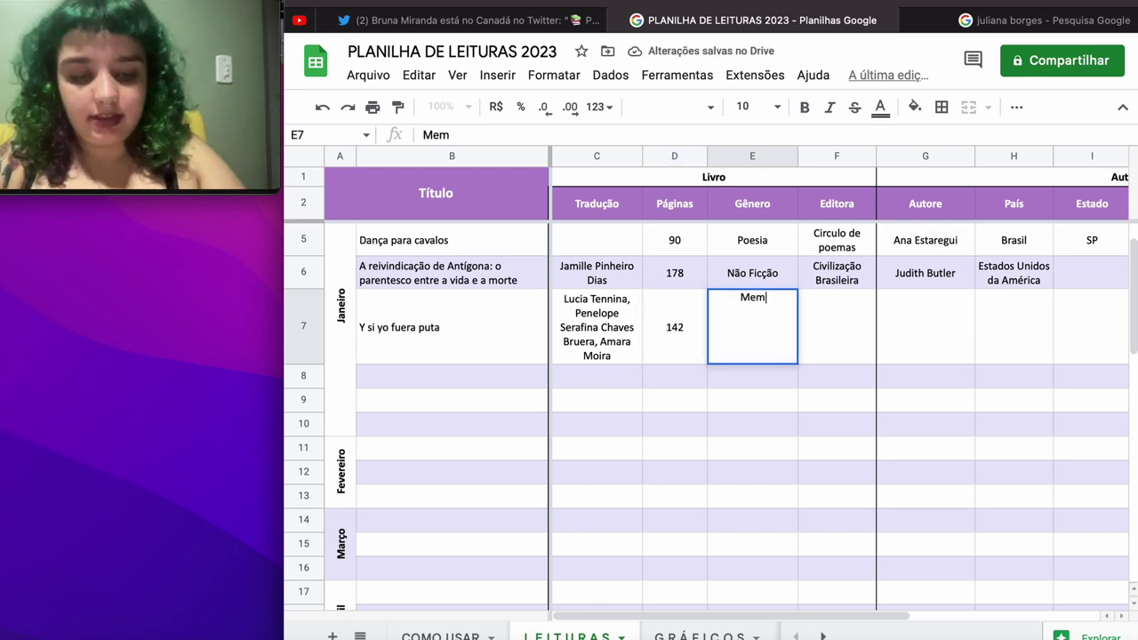
pyautogui.write('órias')
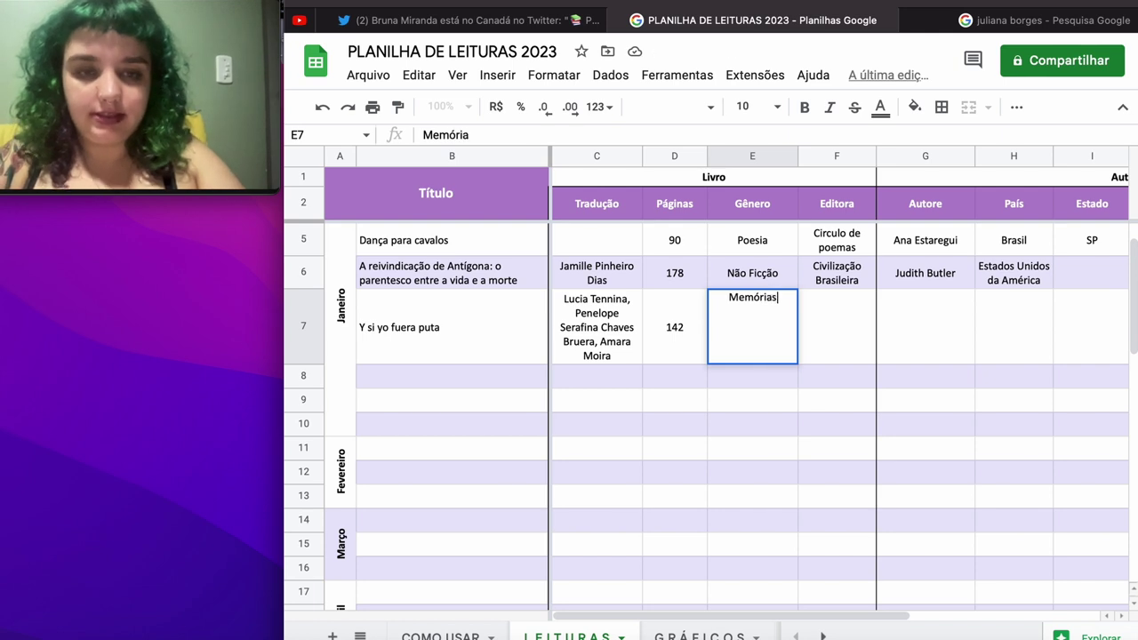
pyautogui.press('Tab')
pyautogui.write('Manda')
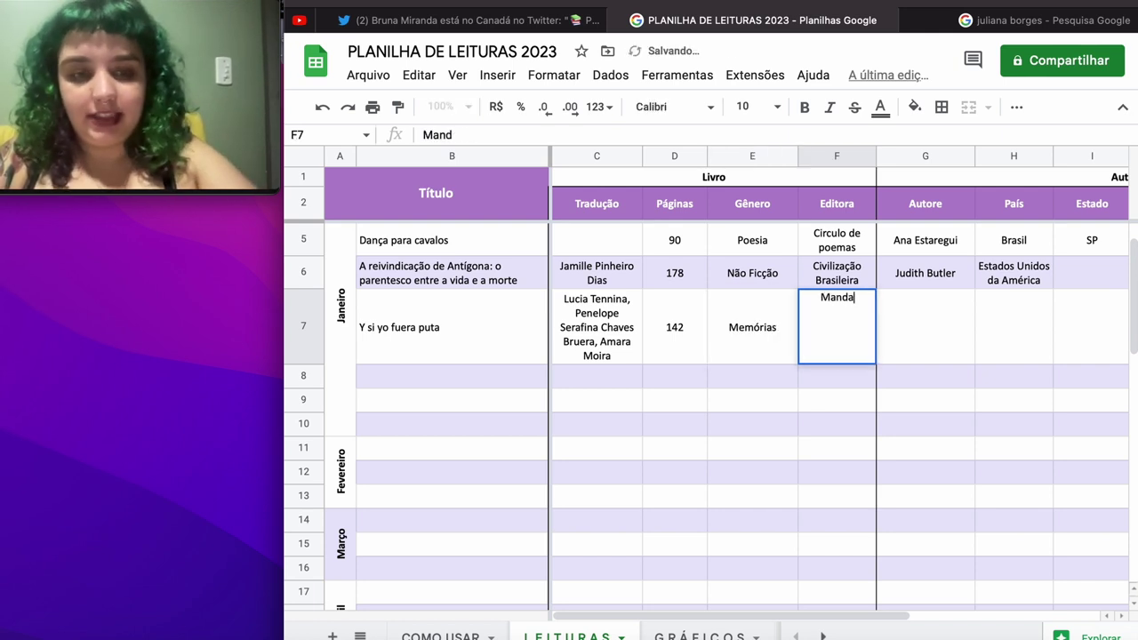
pyautogui.write('caru')
pyautogui.press('Tab')
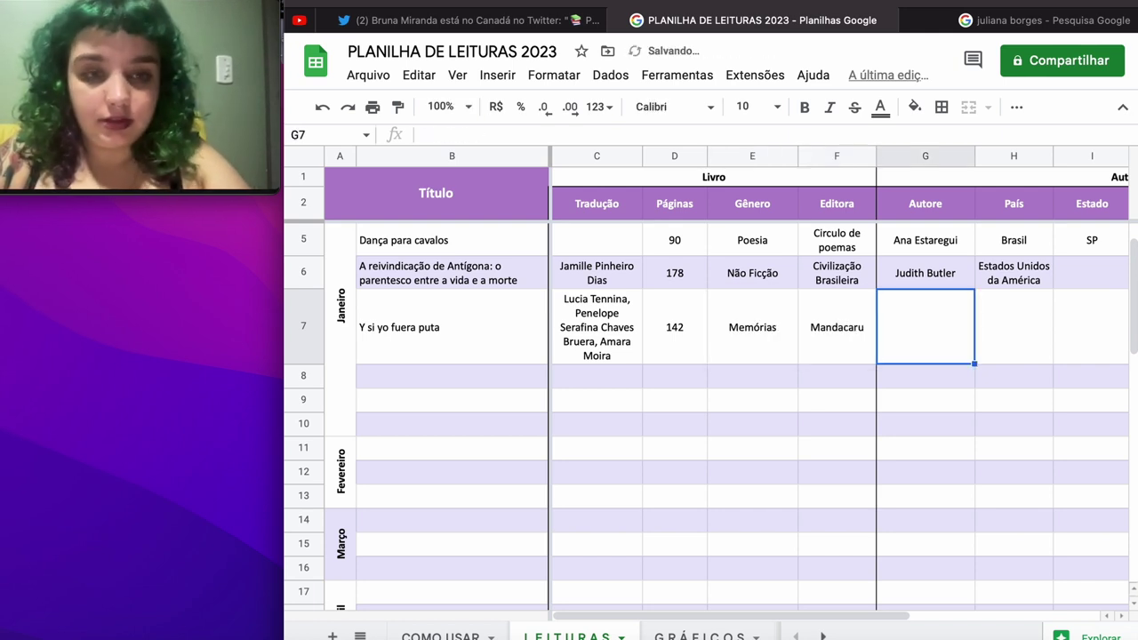
pyautogui.write('Amara mOIT')
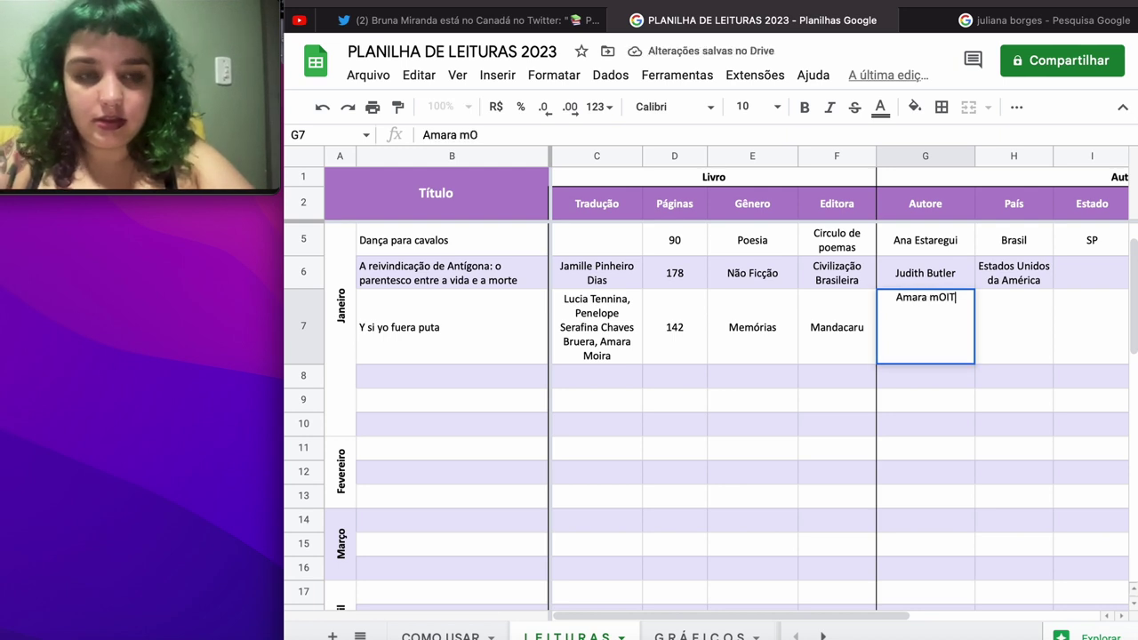
pyautogui.press('BackSpace')
pyautogui.press('BackSpace')
pyautogui.press('BackSpace')
pyautogui.press('BackSpace')
pyautogui.write('Moira')
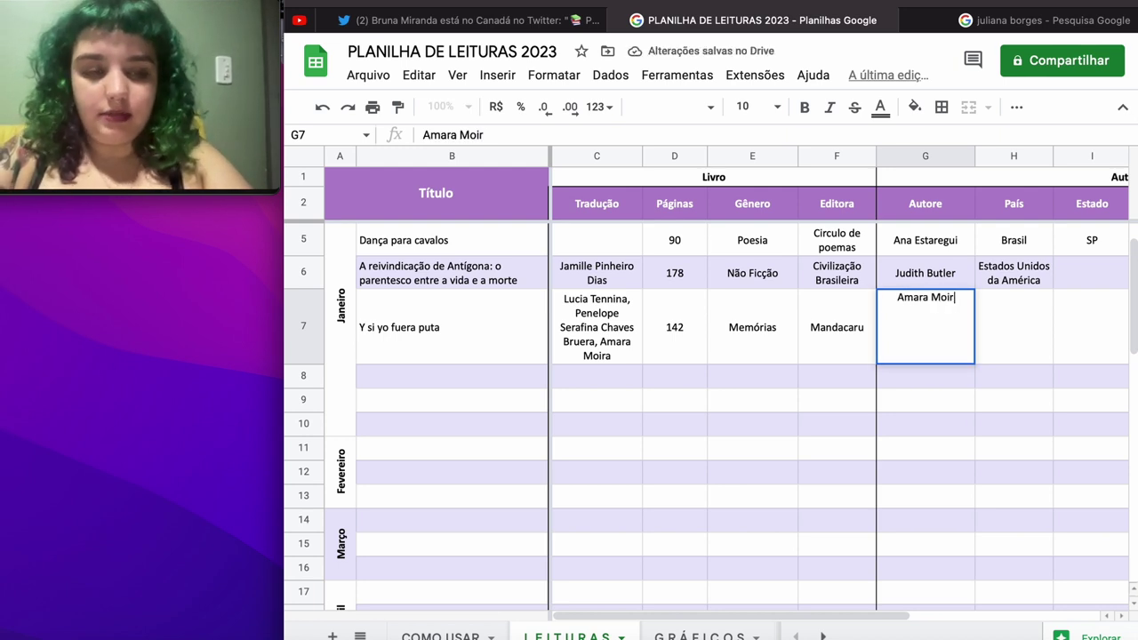
pyautogui.press('Tab')
pyautogui.write('Brasil')
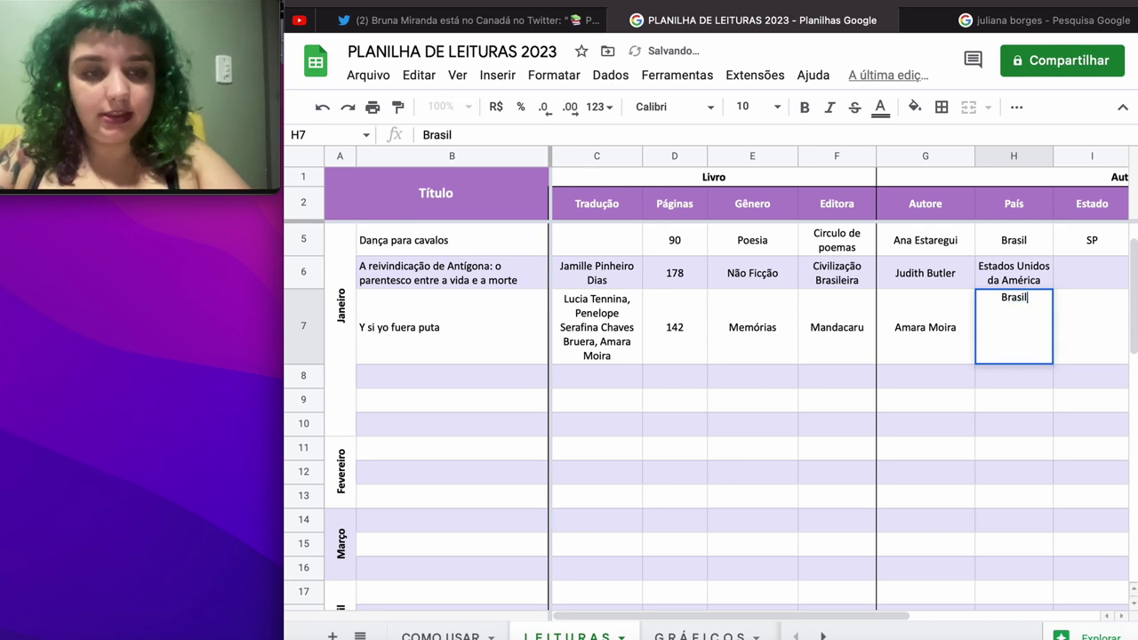
pyautogui.press('Tab')
pyautogui.write('SP')
pyautogui.press('Tab')
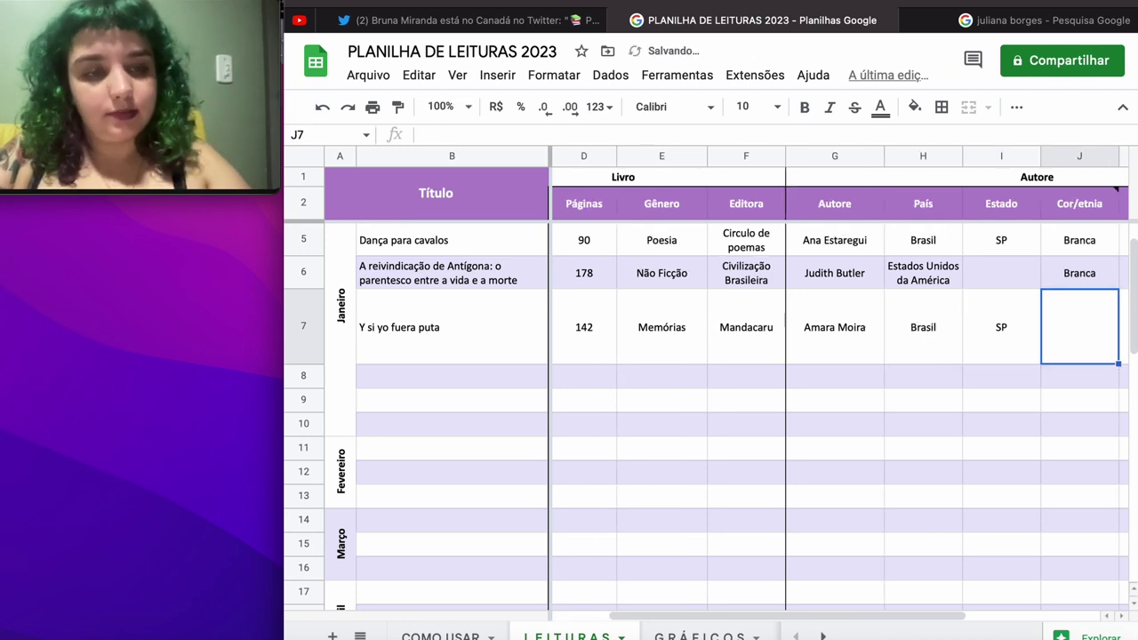
pyautogui.write('Branca')
pyautogui.press('Tab')
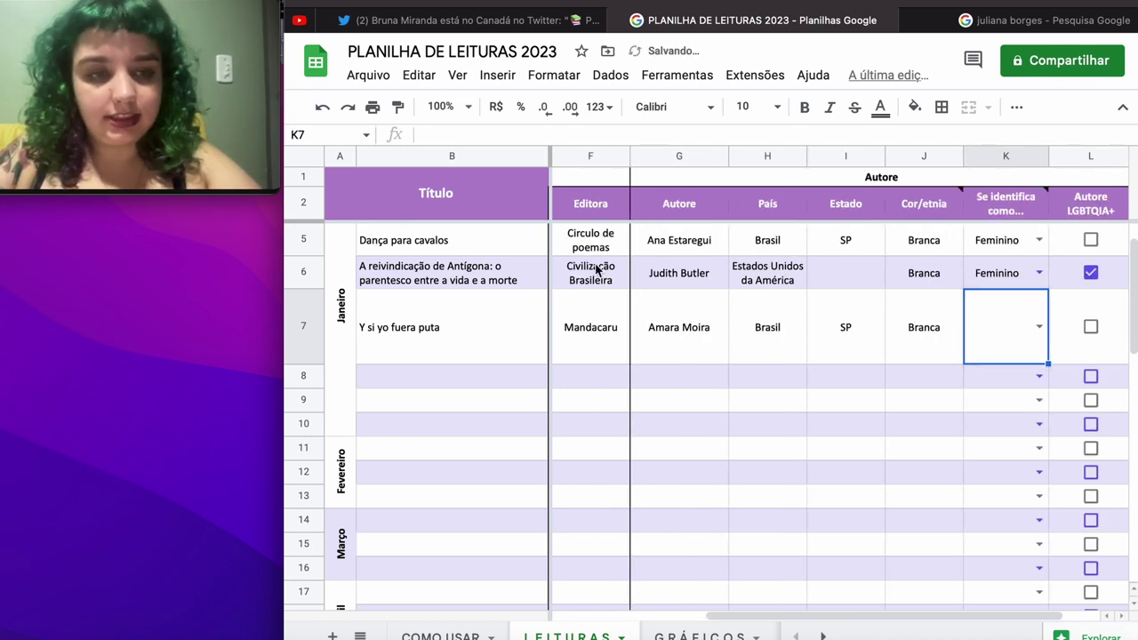
# Step: Add Travesti to the 'Se identifica como...' dropdown rule and apply it across K3:K43
pyautogui.click(1034, 334)
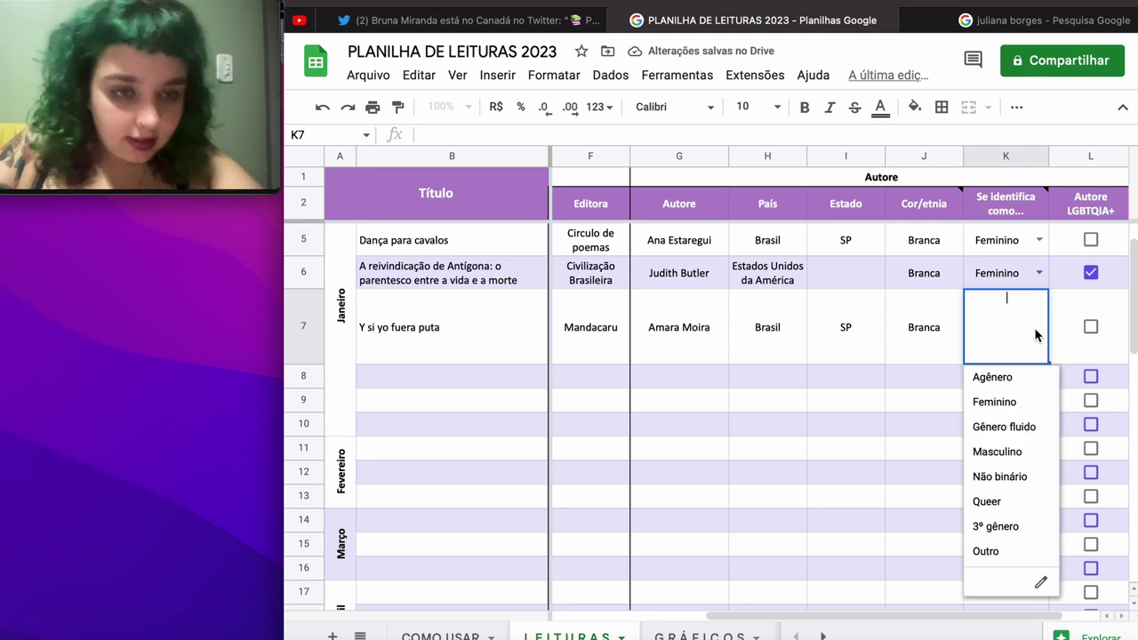
pyautogui.click(1040, 582)
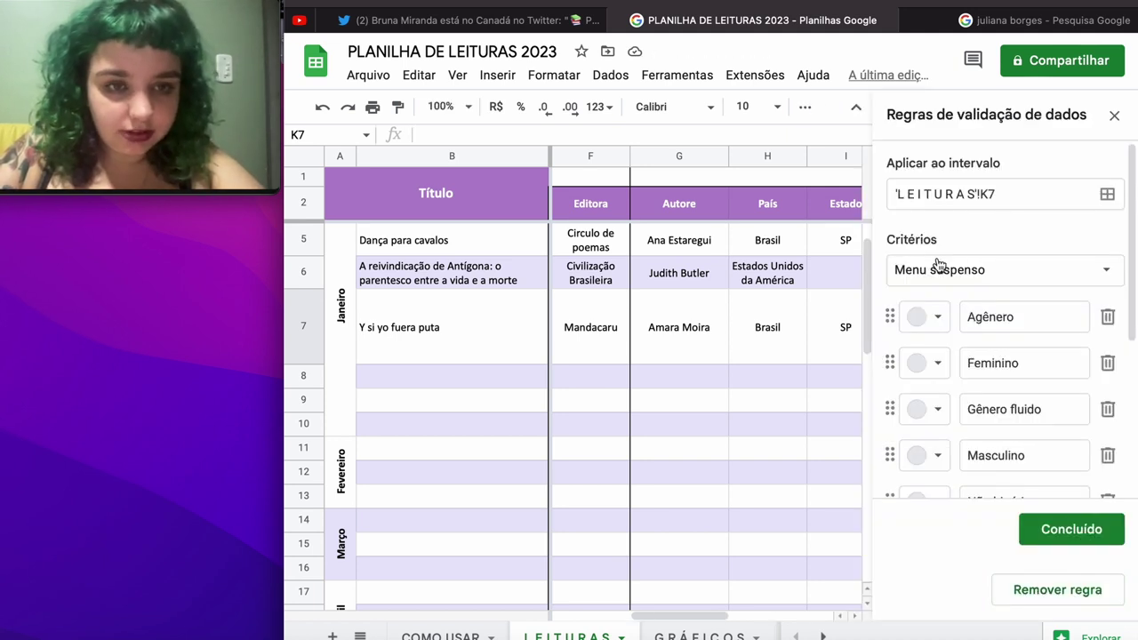
pyautogui.scroll(-3, 939, 265)
pyautogui.scroll(-3, 939, 265)
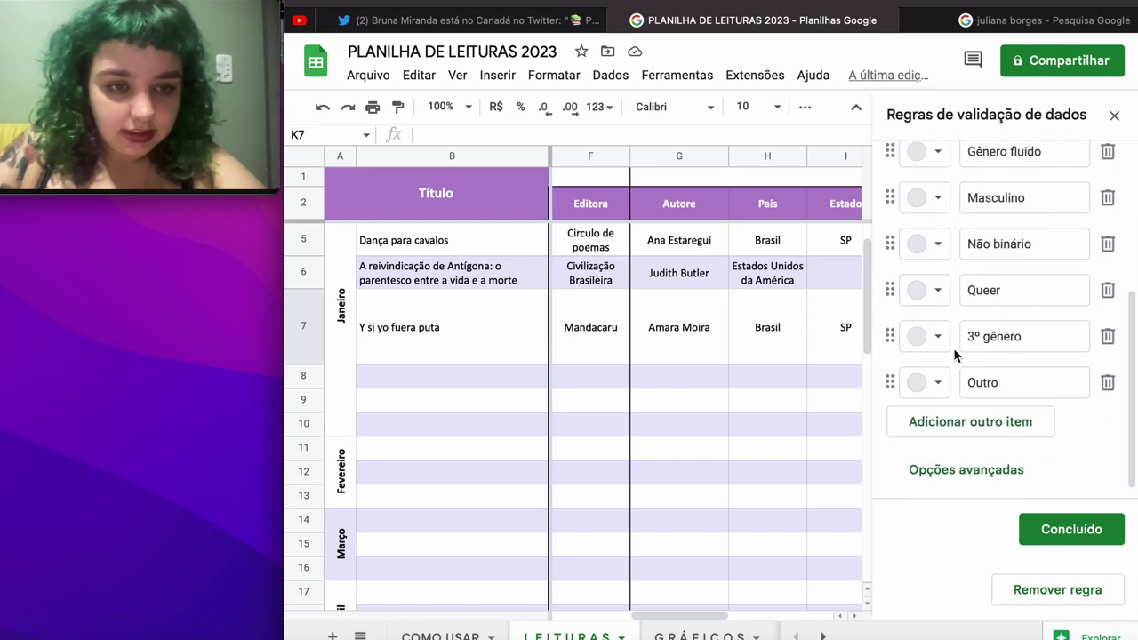
pyautogui.click(948, 421)
pyautogui.write('tRAVEST')
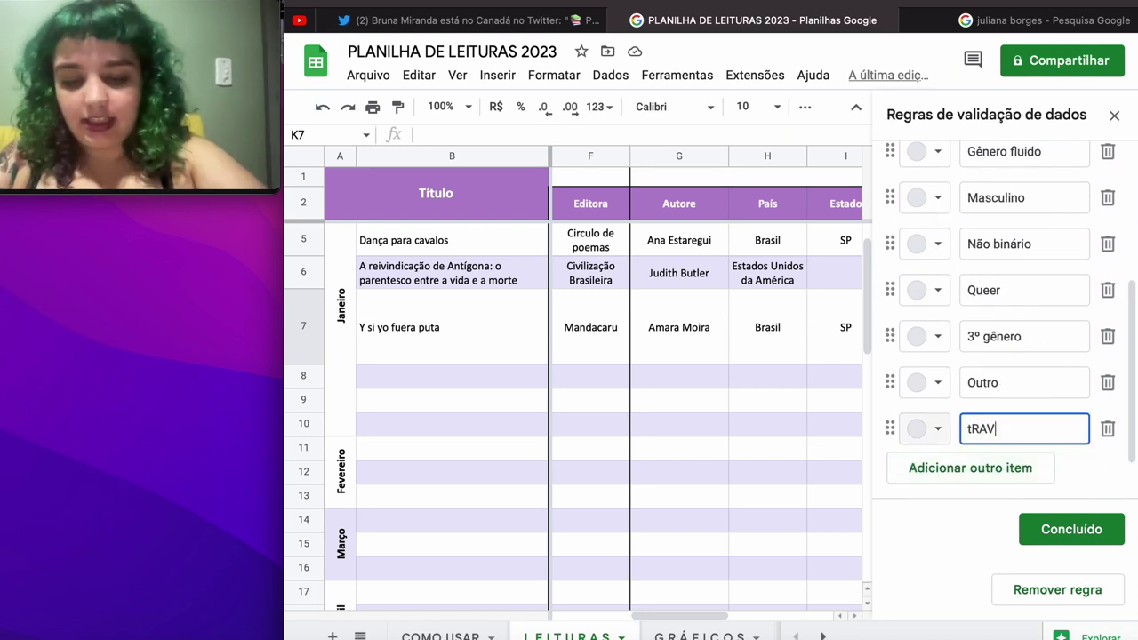
pyautogui.press('BackSpace')
pyautogui.press('BackSpace')
pyautogui.press('BackSpace')
pyautogui.press('BackSpace')
pyautogui.press('BackSpace')
pyautogui.press('BackSpace')
pyautogui.press('BackSpace')
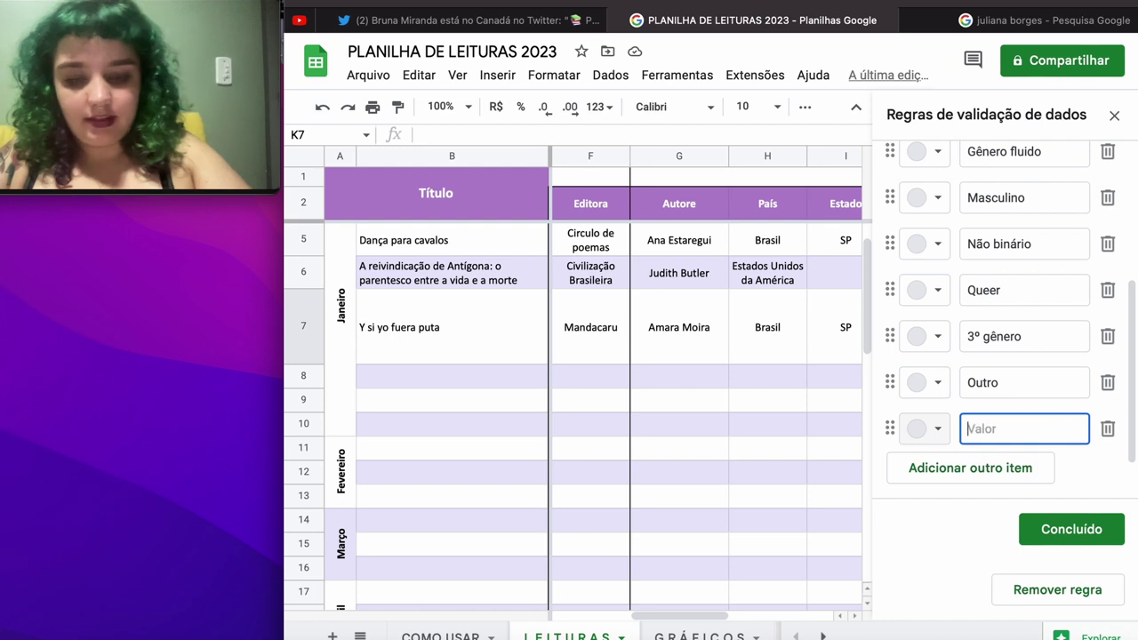
pyautogui.write('Travesti')
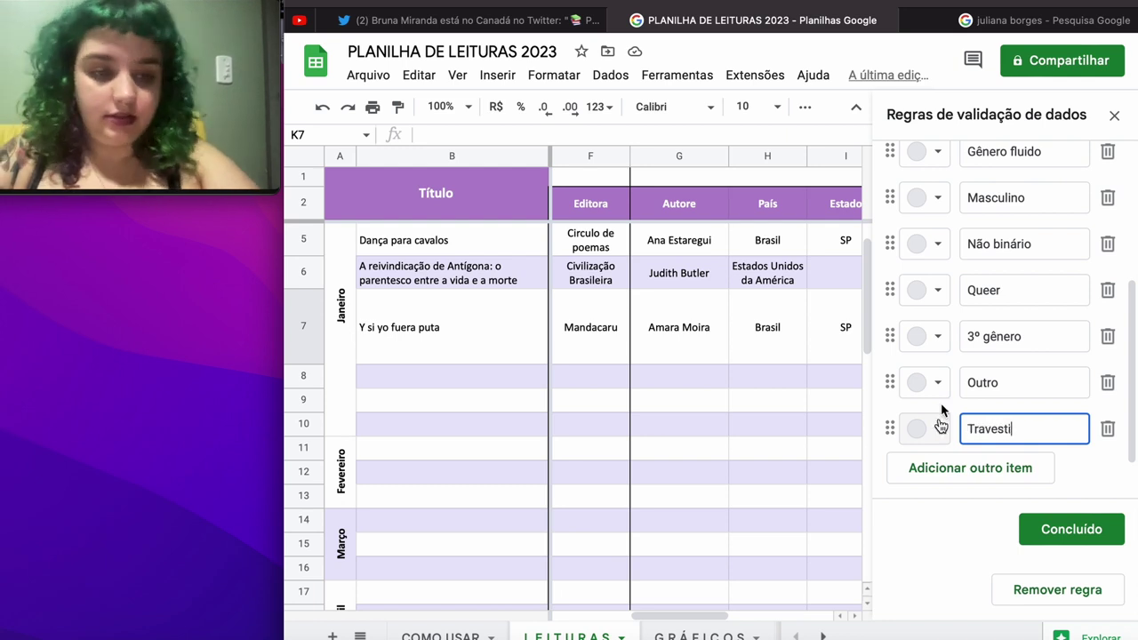
pyautogui.click(1097, 527)
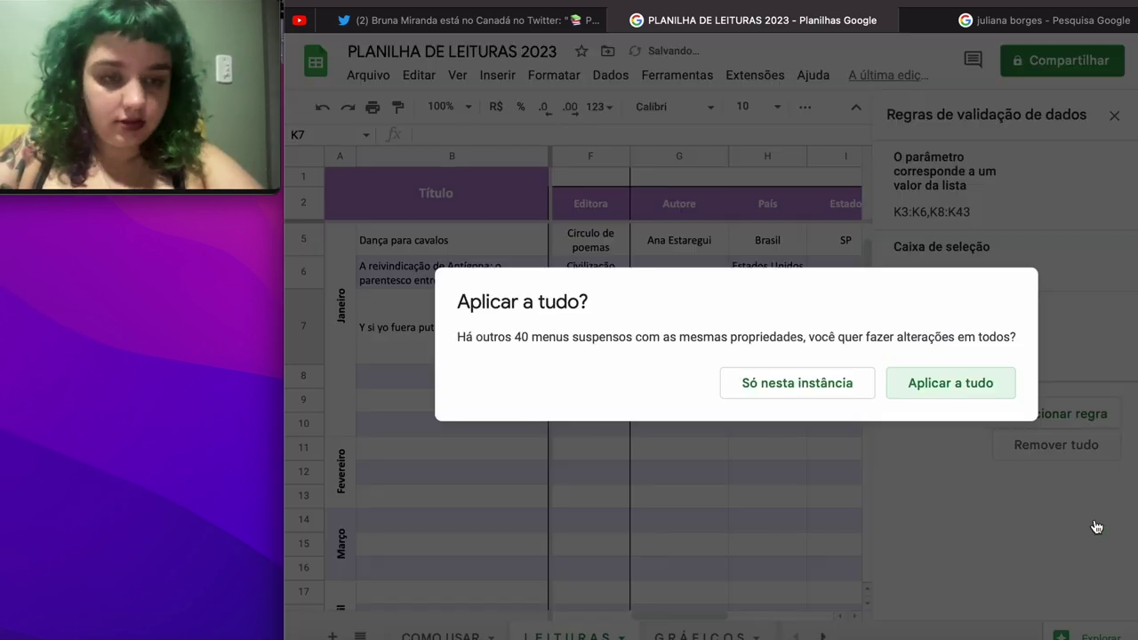
pyautogui.click(981, 397)
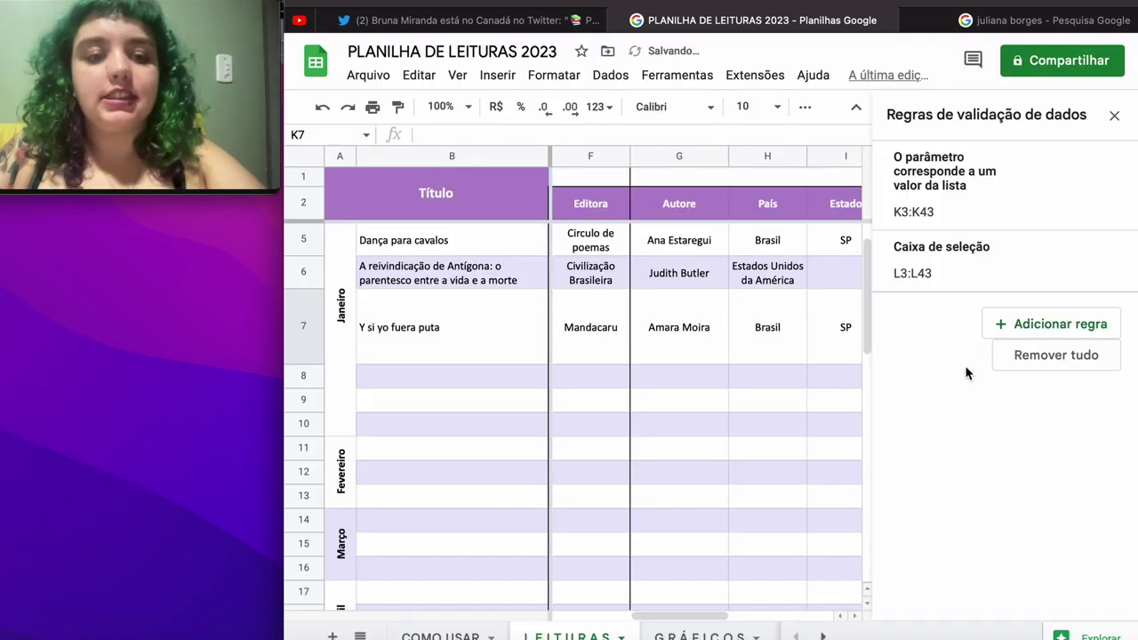
pyautogui.click(1115, 116)
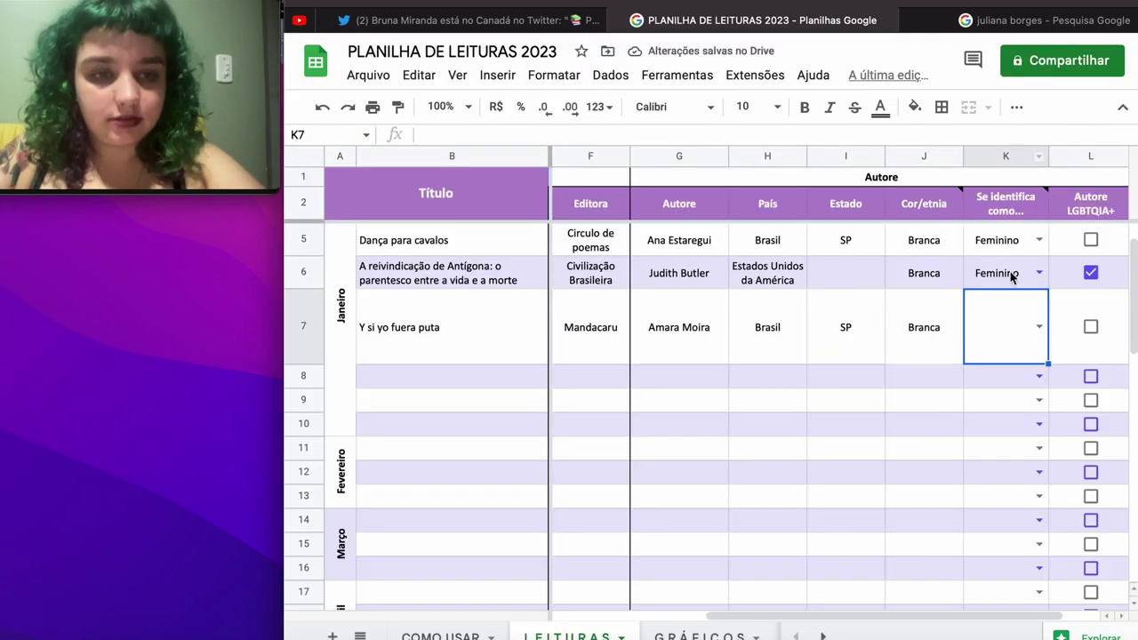
# Step: Set row 7's author identity to Travesti and tick its Autore LGBTQIA+ checkbox
pyautogui.click(1039, 326)
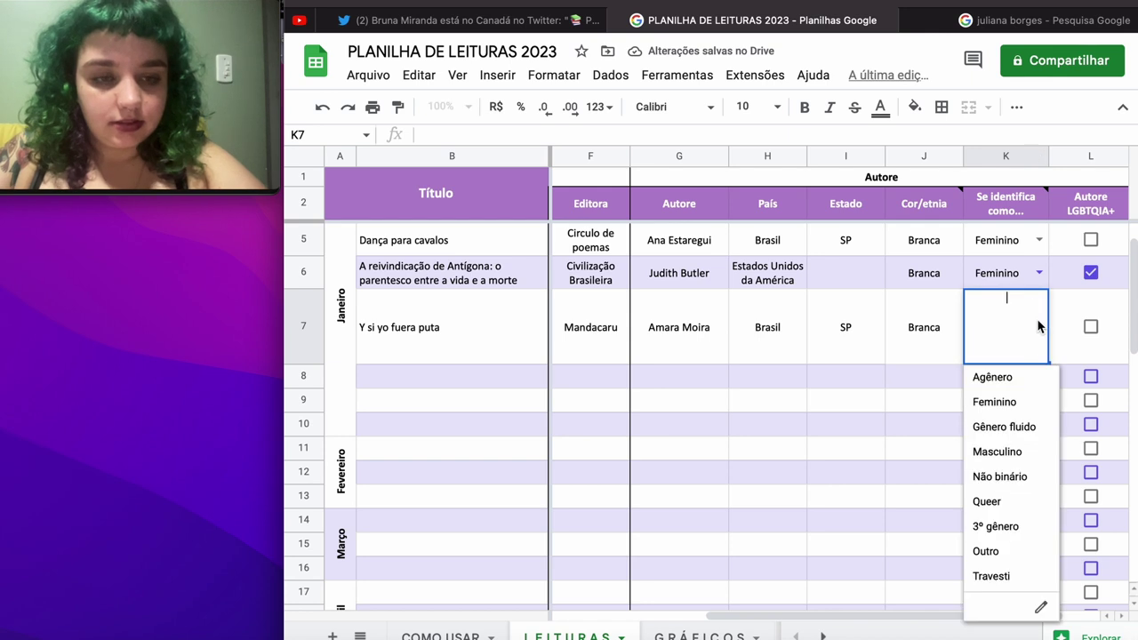
pyautogui.click(994, 575)
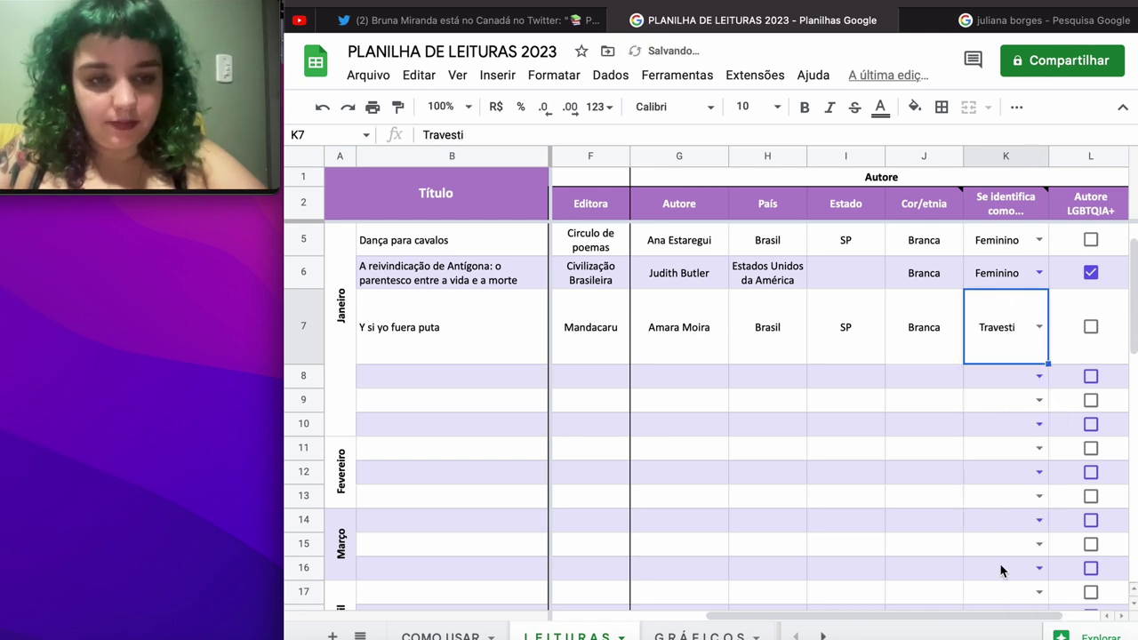
pyautogui.click(1093, 328)
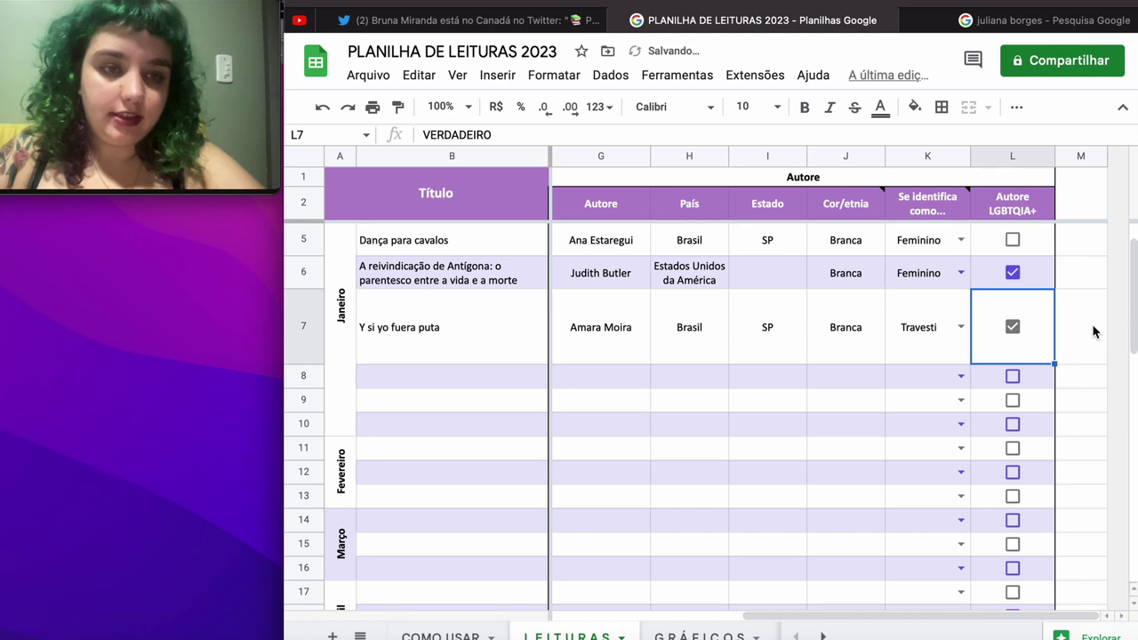
pyautogui.scroll(-2, 1094, 330)
pyautogui.hscroll(-3, 1094, 330)
pyautogui.scroll(2, 1091, 324)
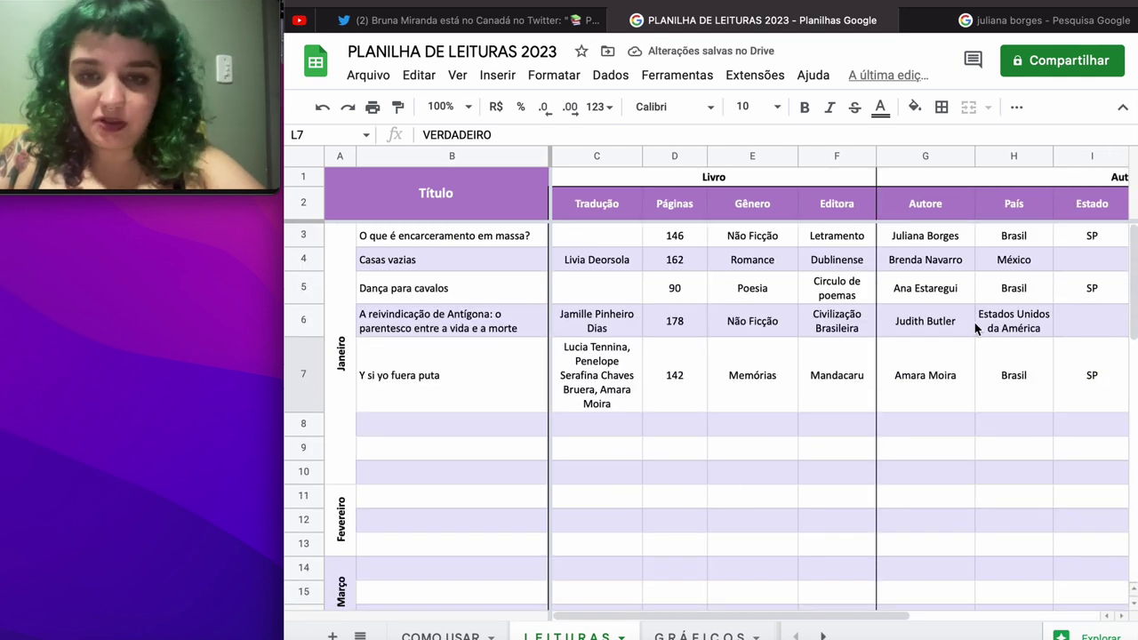
pyautogui.click(472, 429)
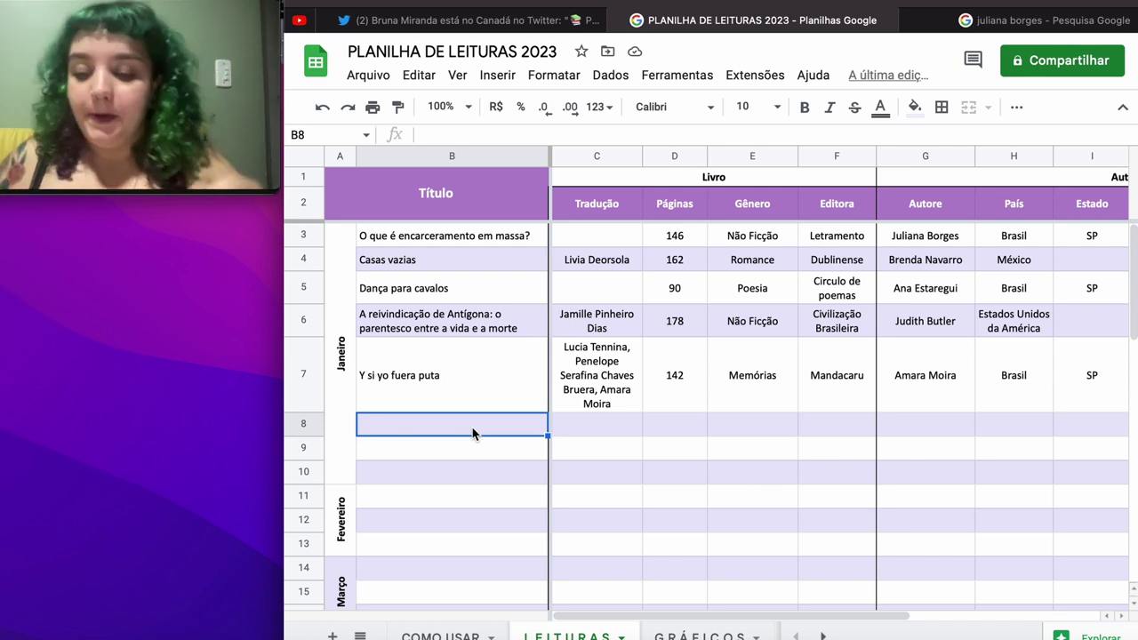
# Step: Enter the title 'Carolinas catadoras de sonhos' in B8 with 146 pages
pyautogui.write('caro')
pyautogui.press('BackSpace')
pyautogui.press('BackSpace')
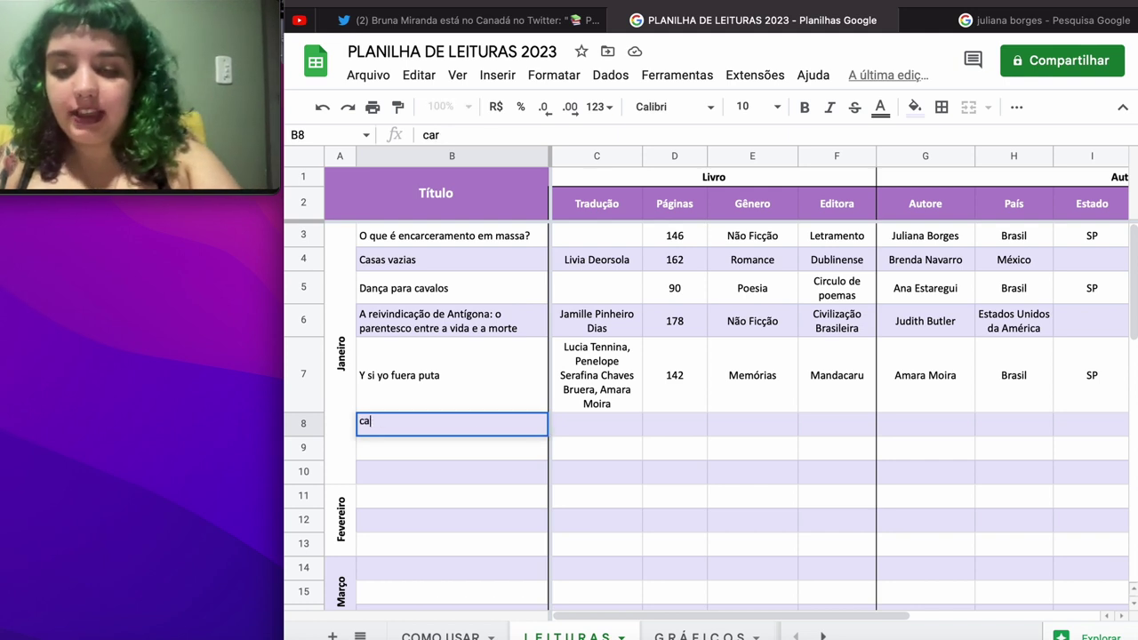
pyautogui.press('BackSpace')
pyautogui.press('BackSpace')
pyautogui.write('Carolina')
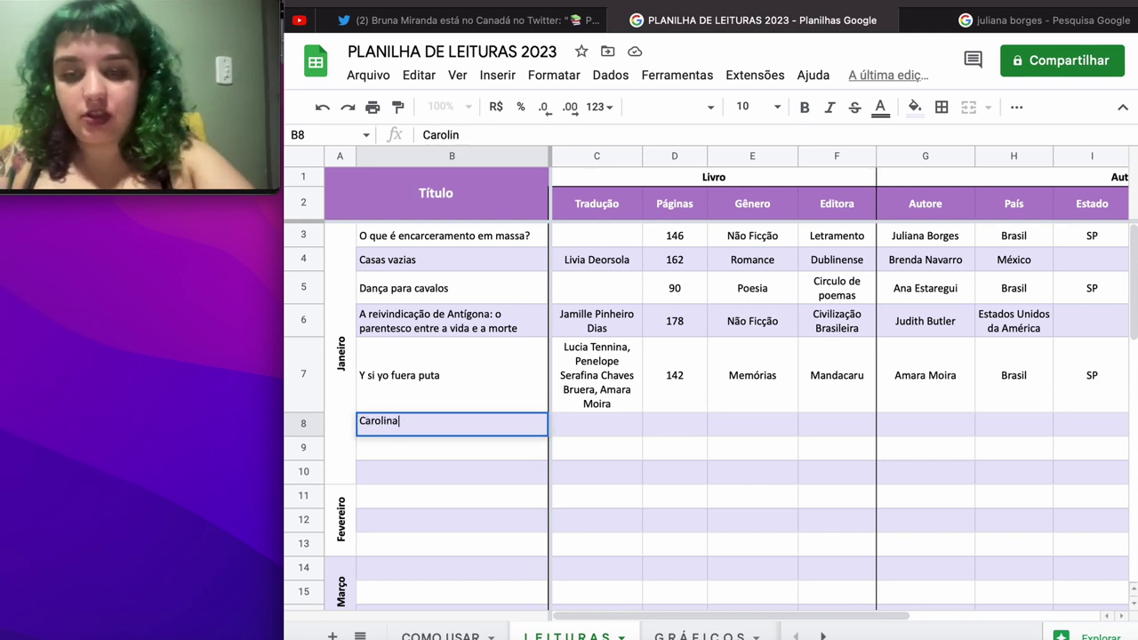
pyautogui.write('s')
pyautogui.write('cata')
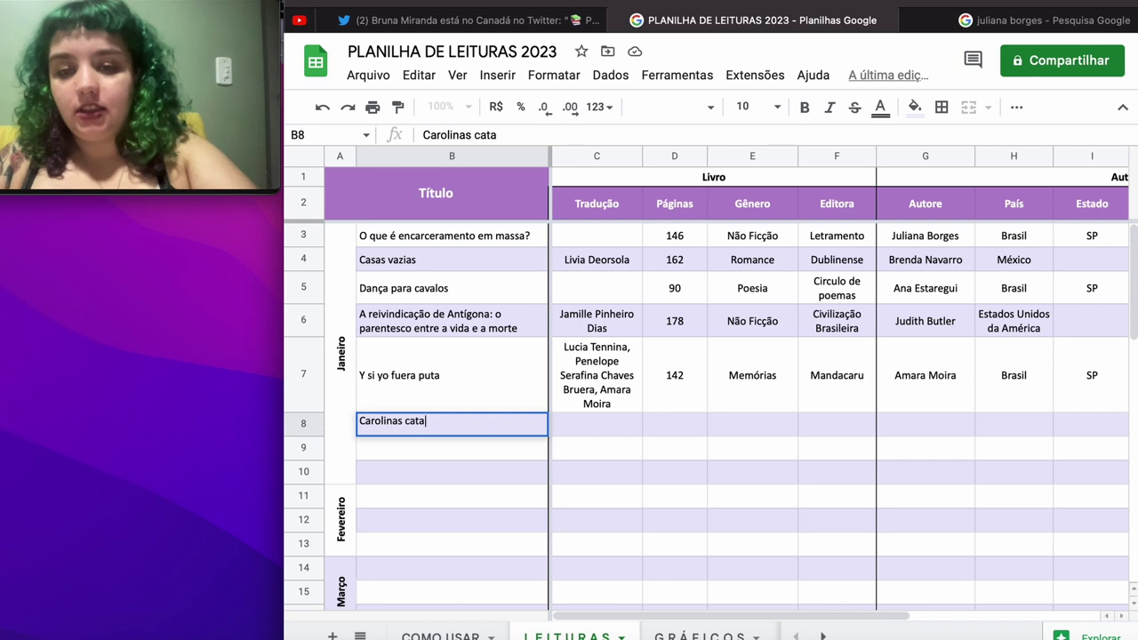
pyautogui.write('doras de sonhos')
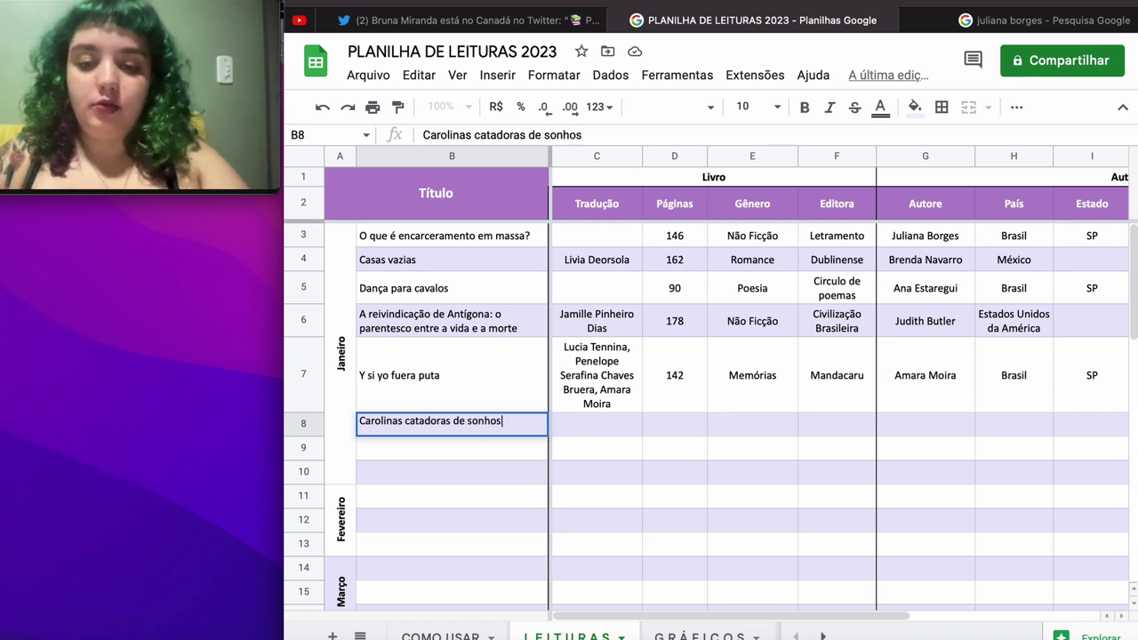
pyautogui.press('Tab')
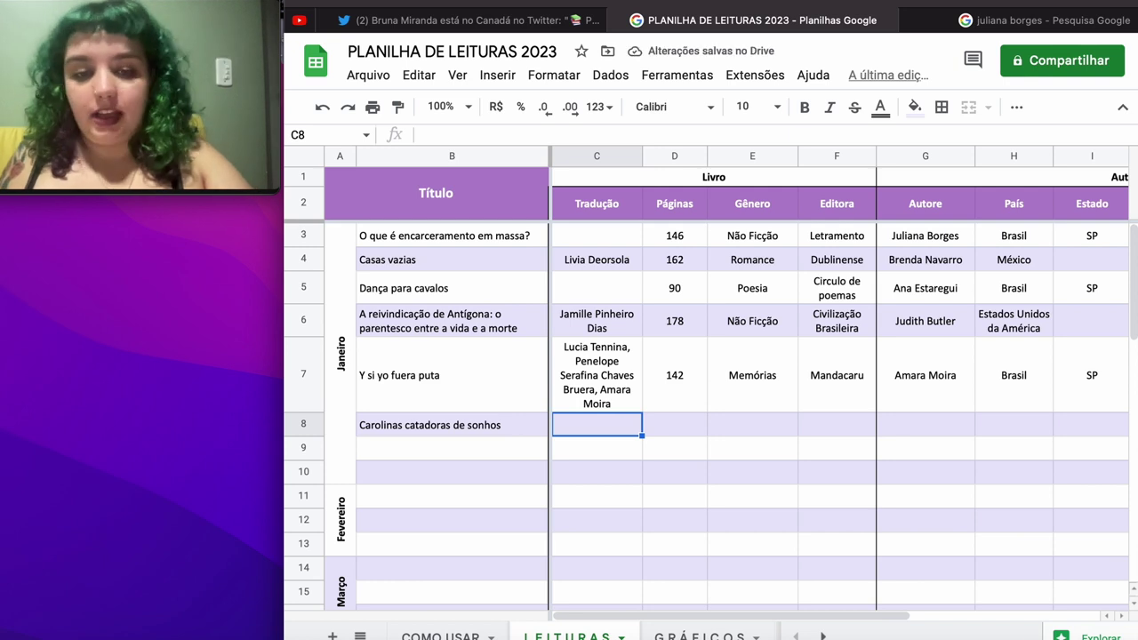
pyautogui.click(675, 424)
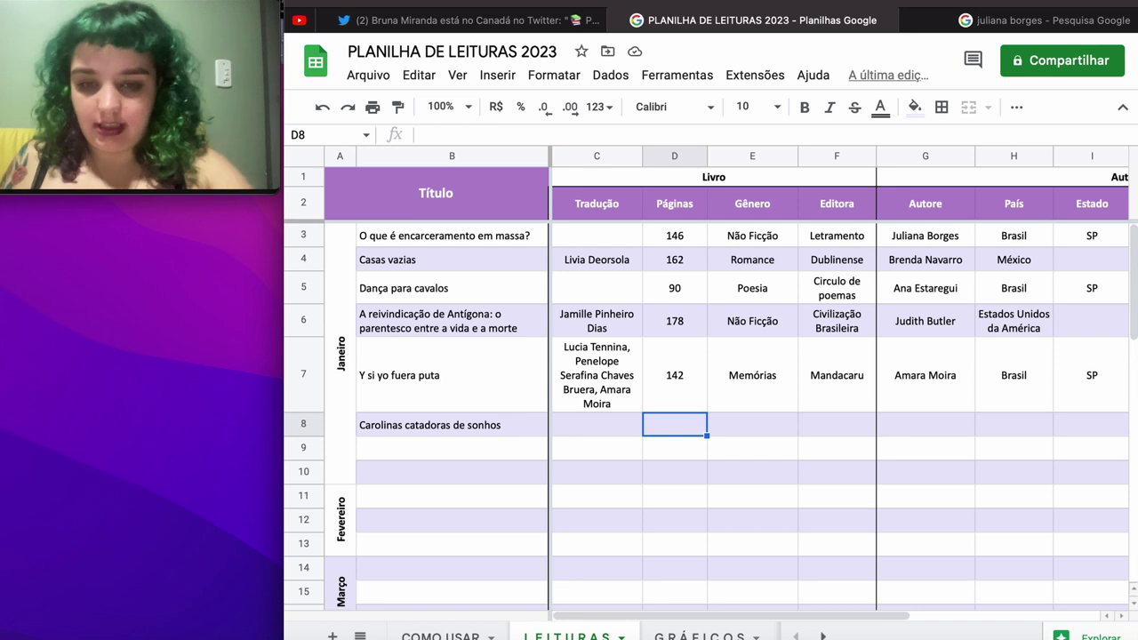
pyautogui.write('146')
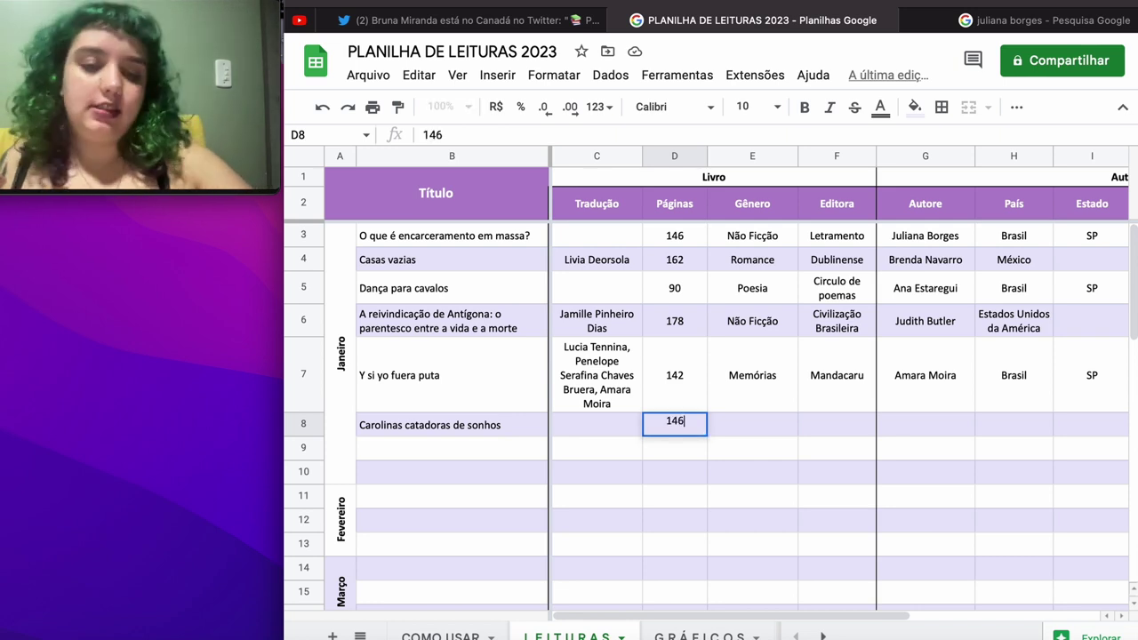
pyautogui.press('Tab')
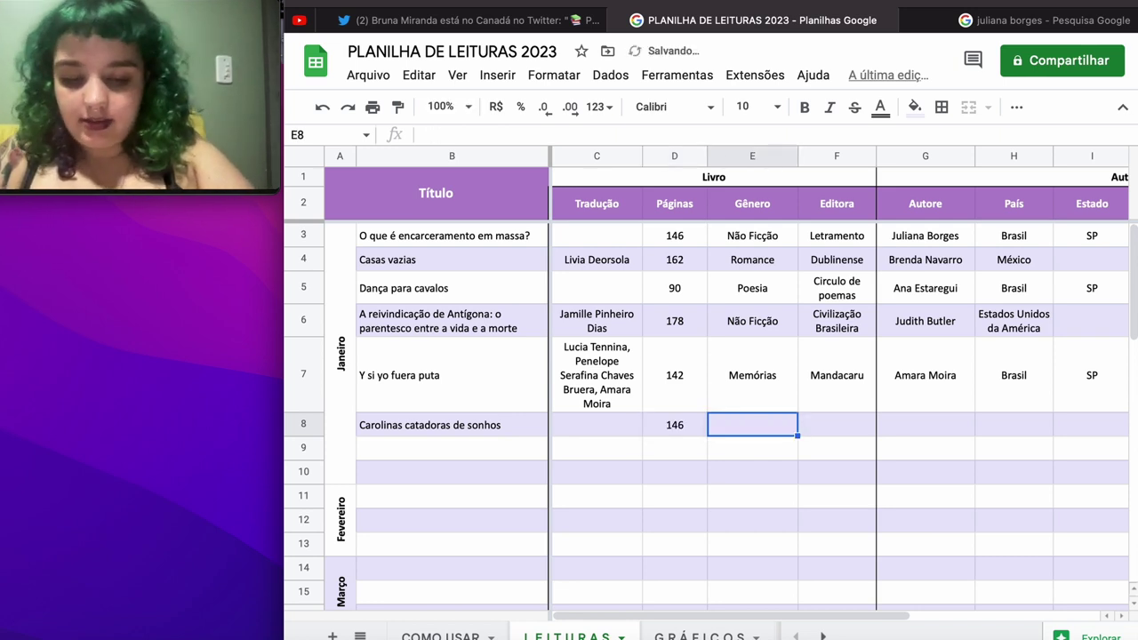
# Step: Fill row 8 with genre Reportagem, publisher Quintal, the author's name and country Brasil
pyautogui.write('Não Ficção')
pyautogui.press('Tab')
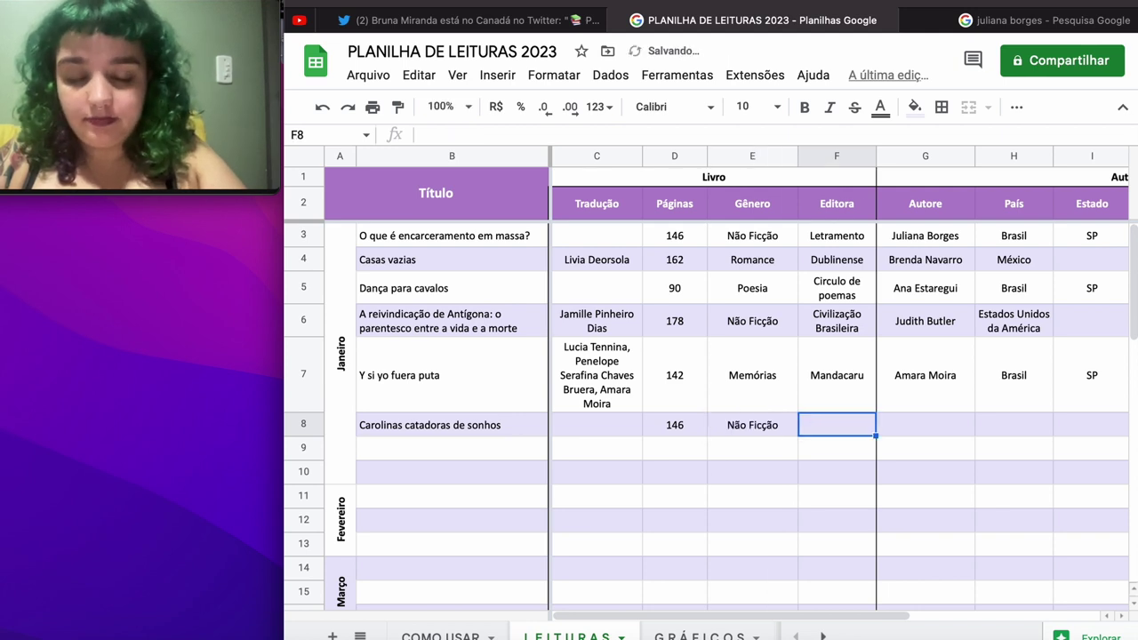
pyautogui.press('Left')
pyautogui.write('Repo')
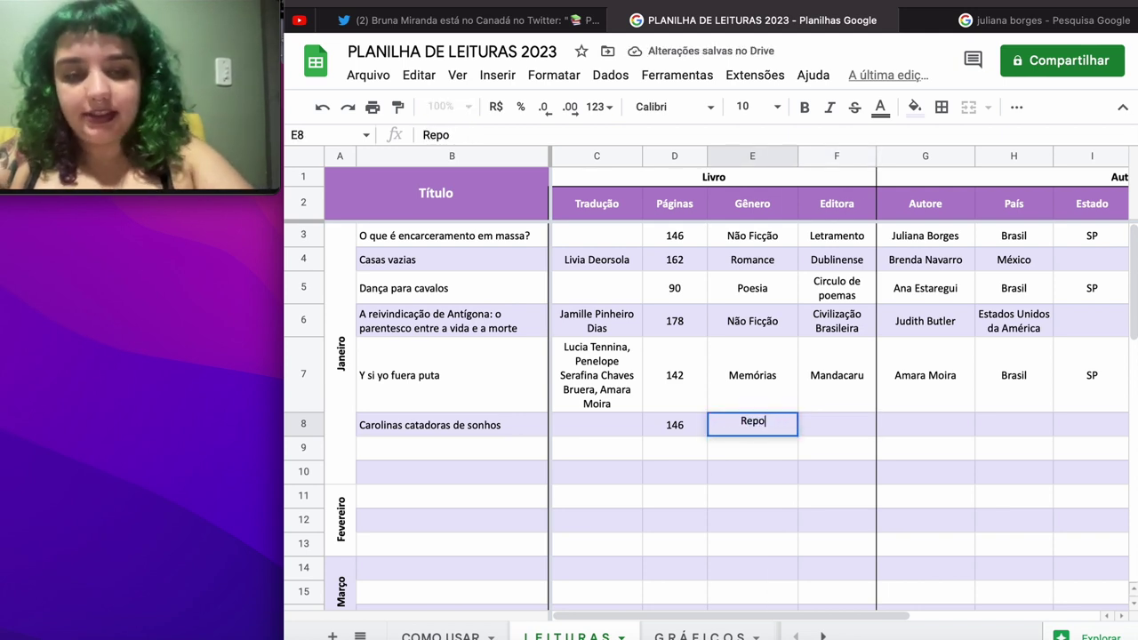
pyautogui.write('rtagem')
pyautogui.press('Tab')
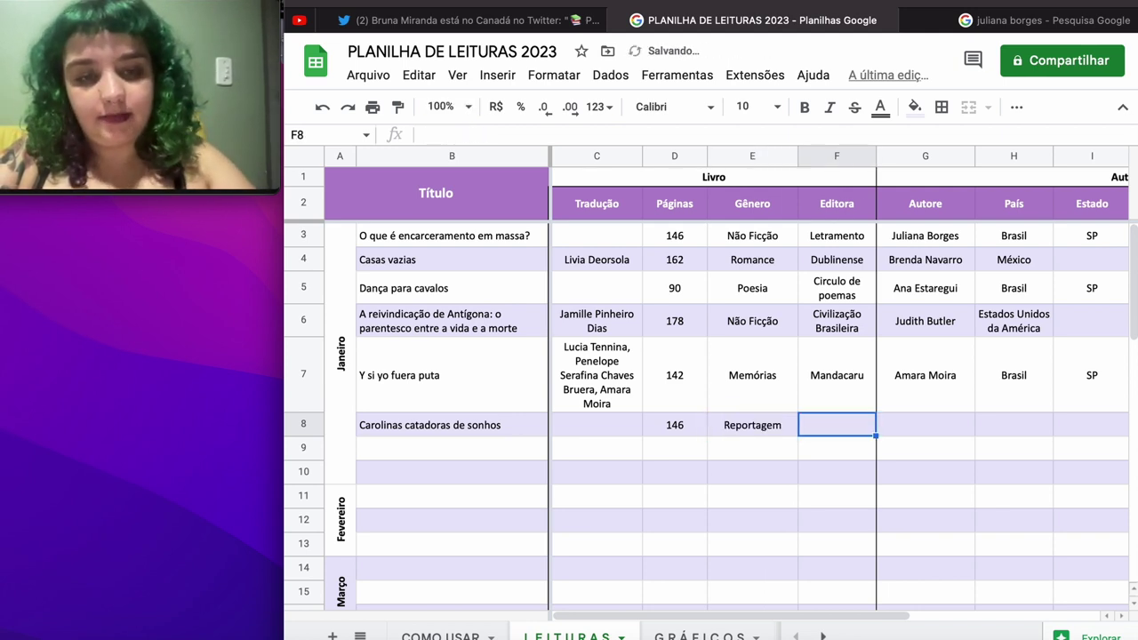
pyautogui.write('Quint')
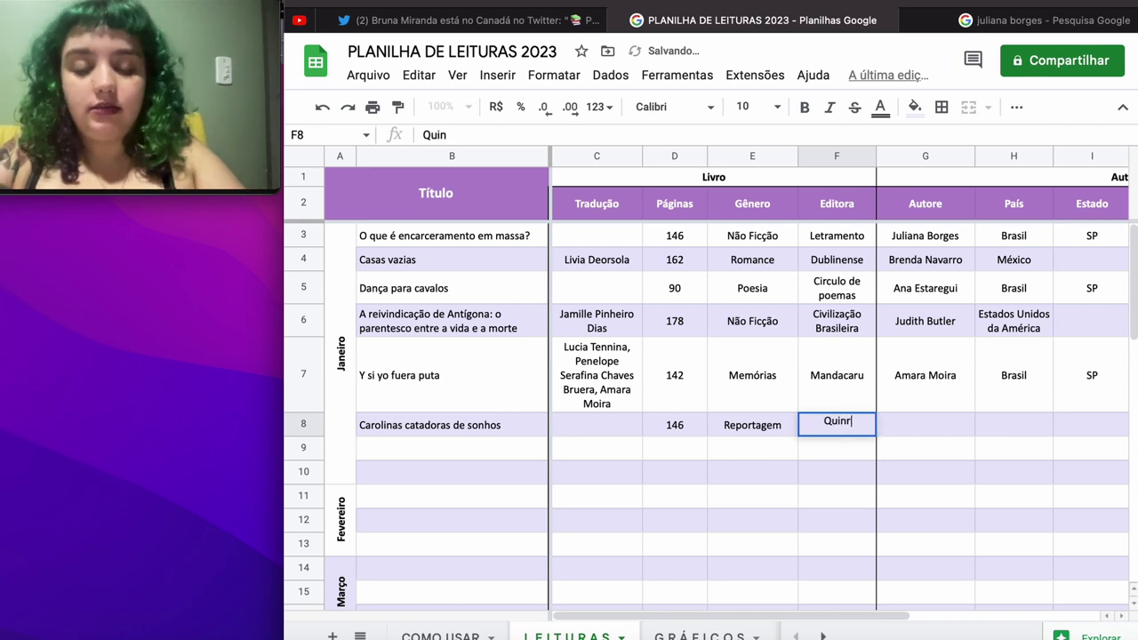
pyautogui.write('al')
pyautogui.press('Tab')
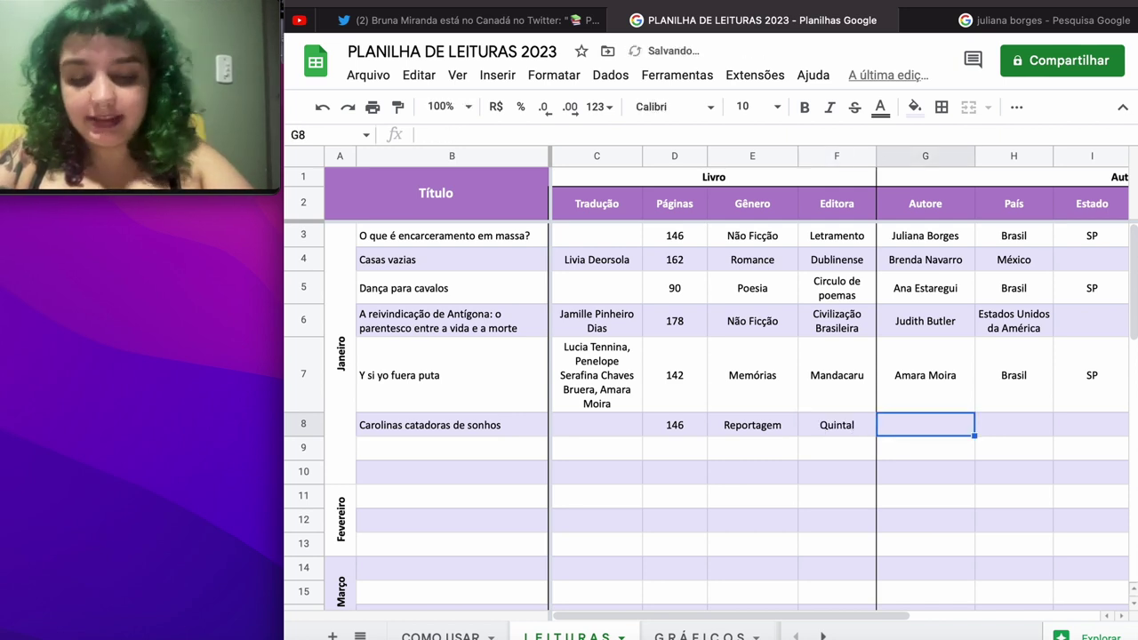
pyautogui.write('Bar')
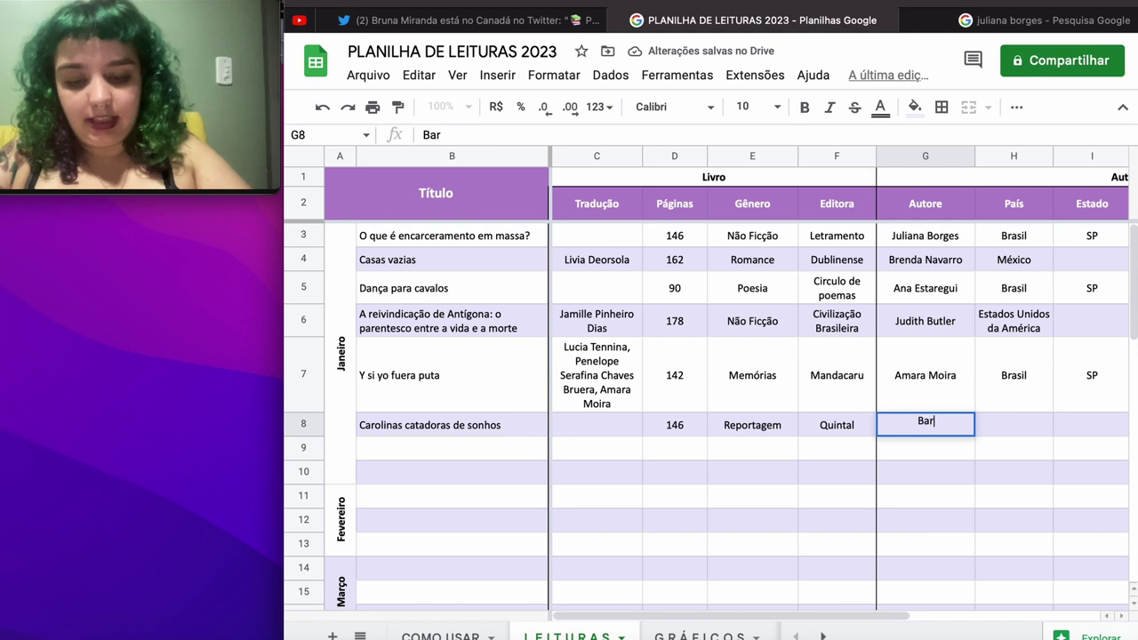
pyautogui.write('bara Rosa')
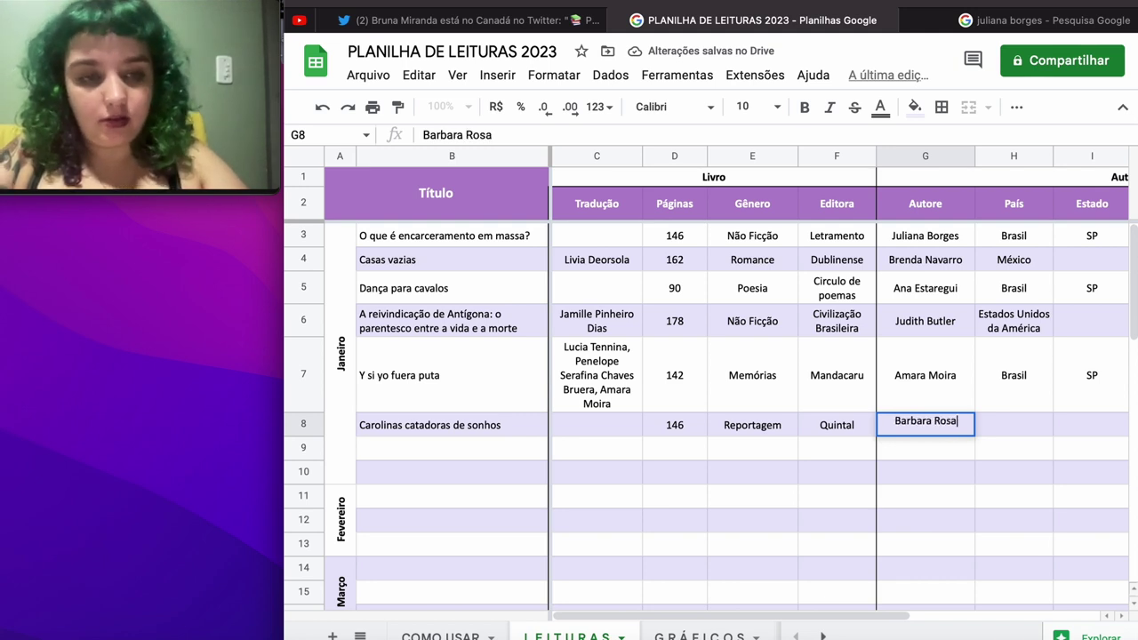
pyautogui.press('Tab')
pyautogui.write('Brasil')
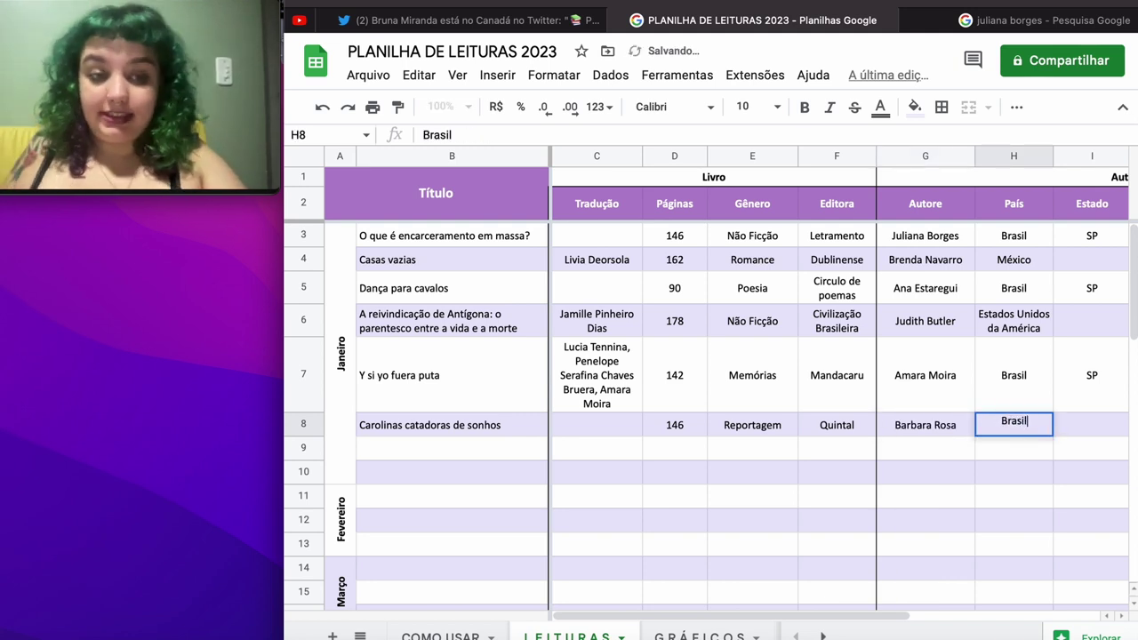
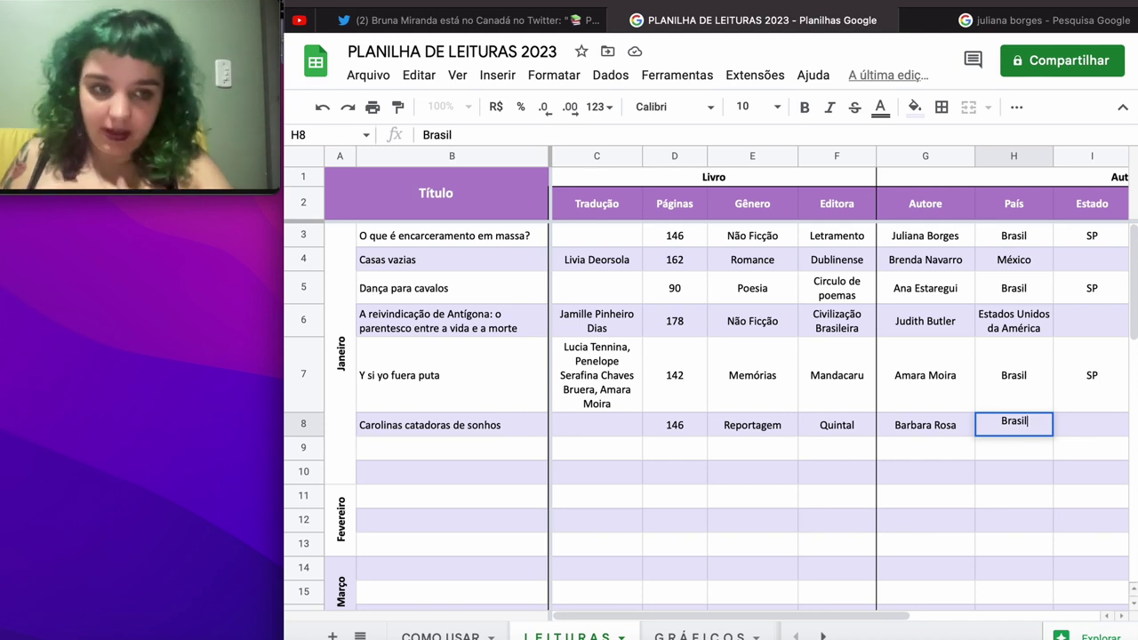
# Step: Enter Brasil, SP and Branca in H8–J8 and choose Feminino in K8
pyautogui.press('Tab')
pyautogui.write('SP')
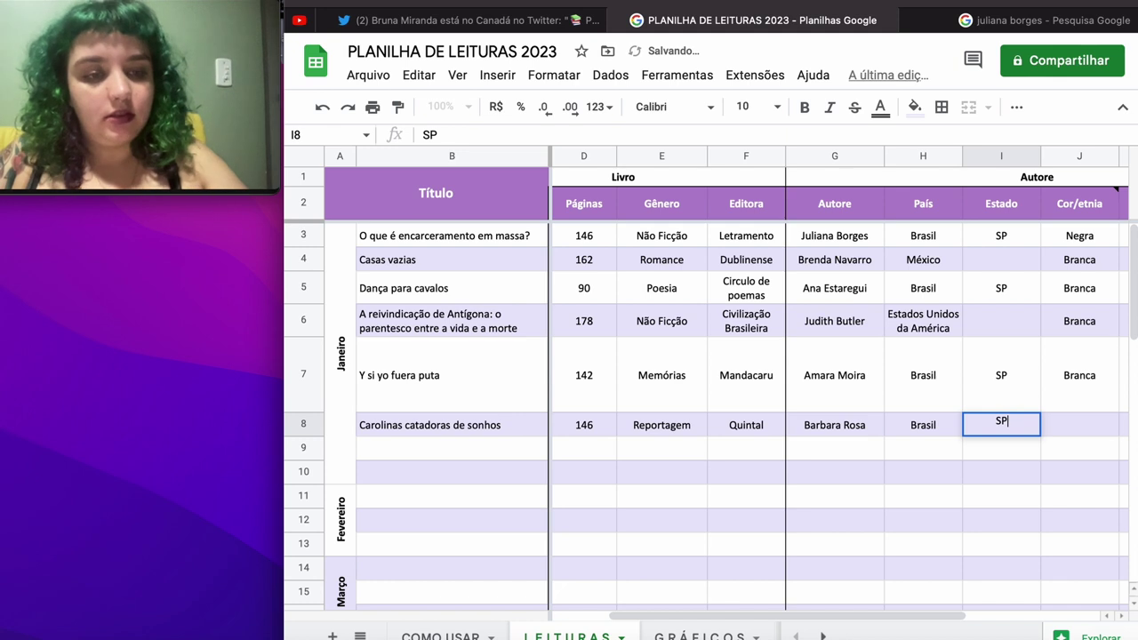
pyautogui.press('Tab')
pyautogui.write('Branca')
pyautogui.press('Tab')
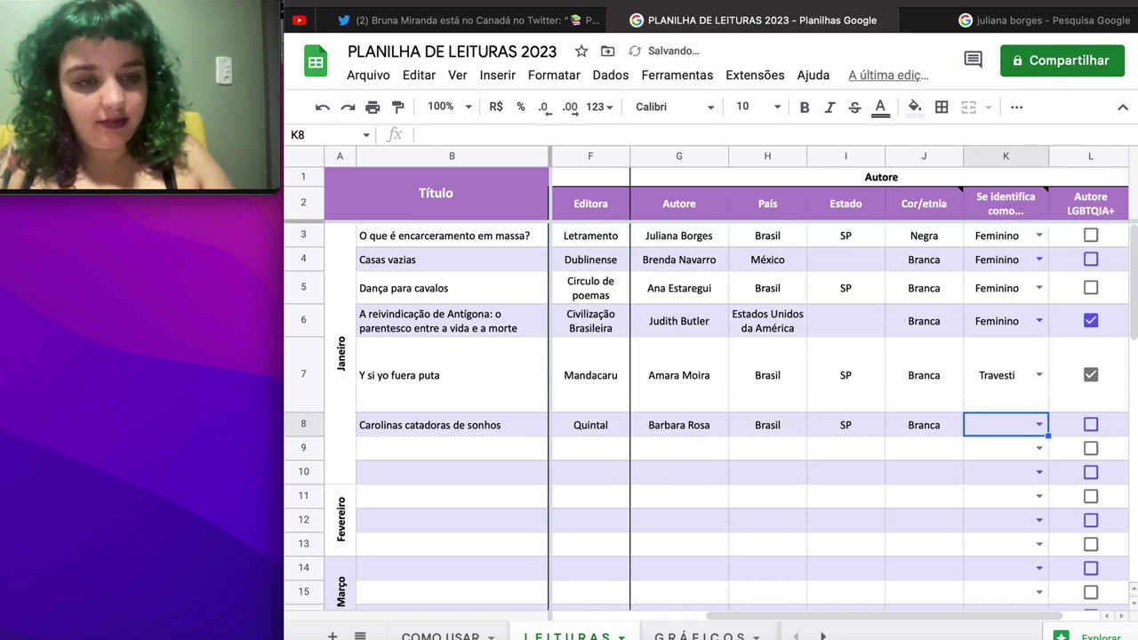
pyautogui.click(1037, 426)
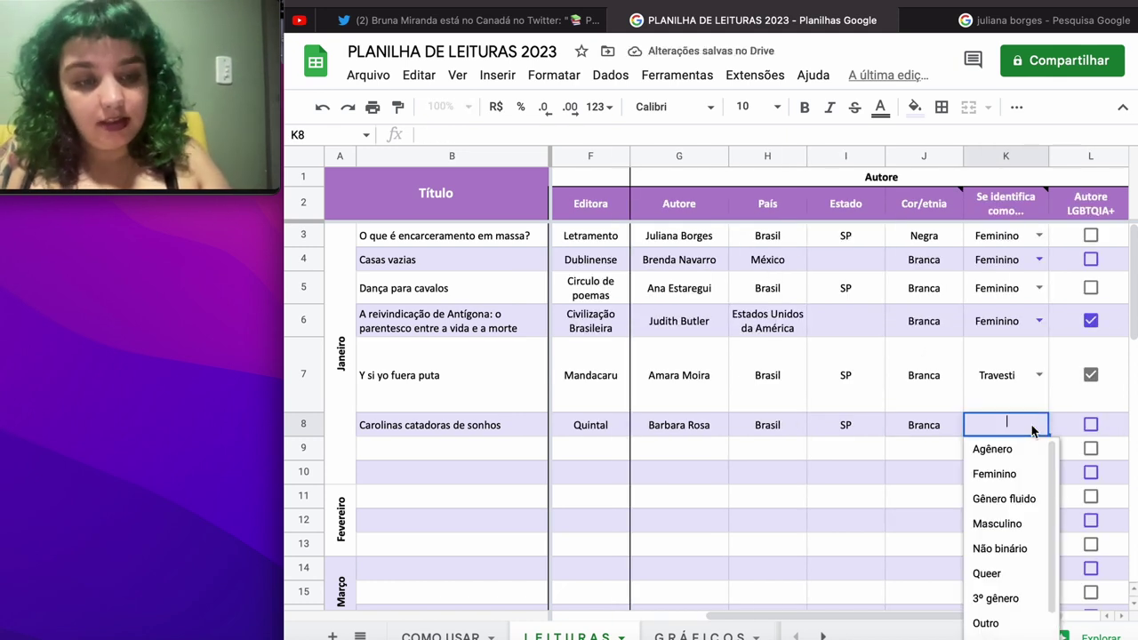
pyautogui.click(1011, 474)
pyautogui.hscroll(2, 1059, 447)
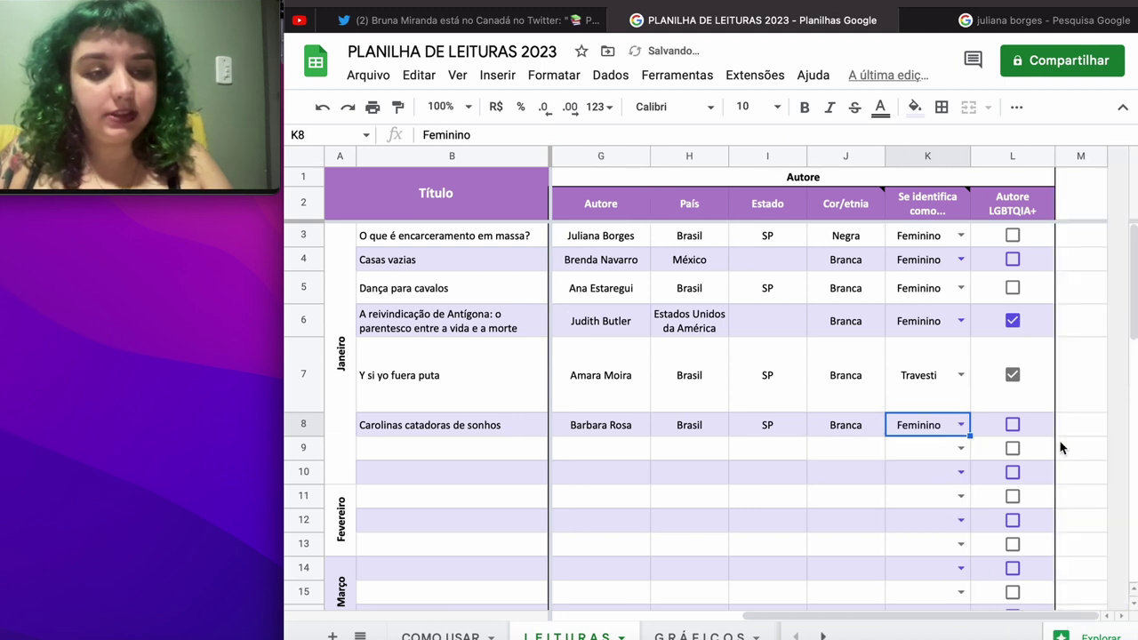
pyautogui.hscroll(-4, 1060, 447)
pyautogui.scroll(-2, 1060, 447)
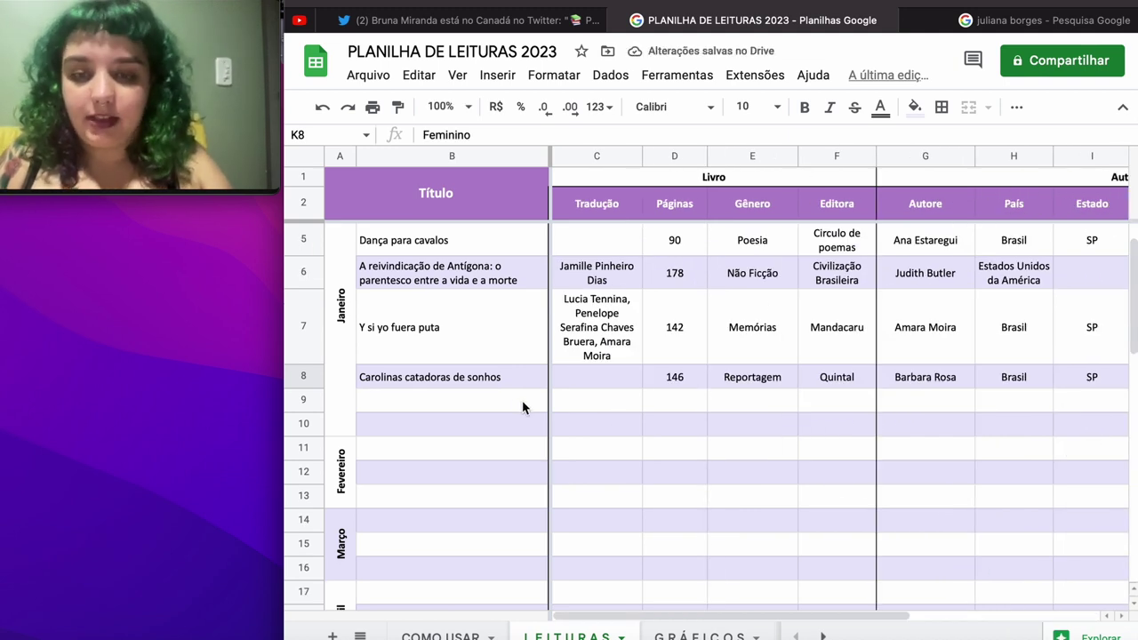
pyautogui.click(509, 400)
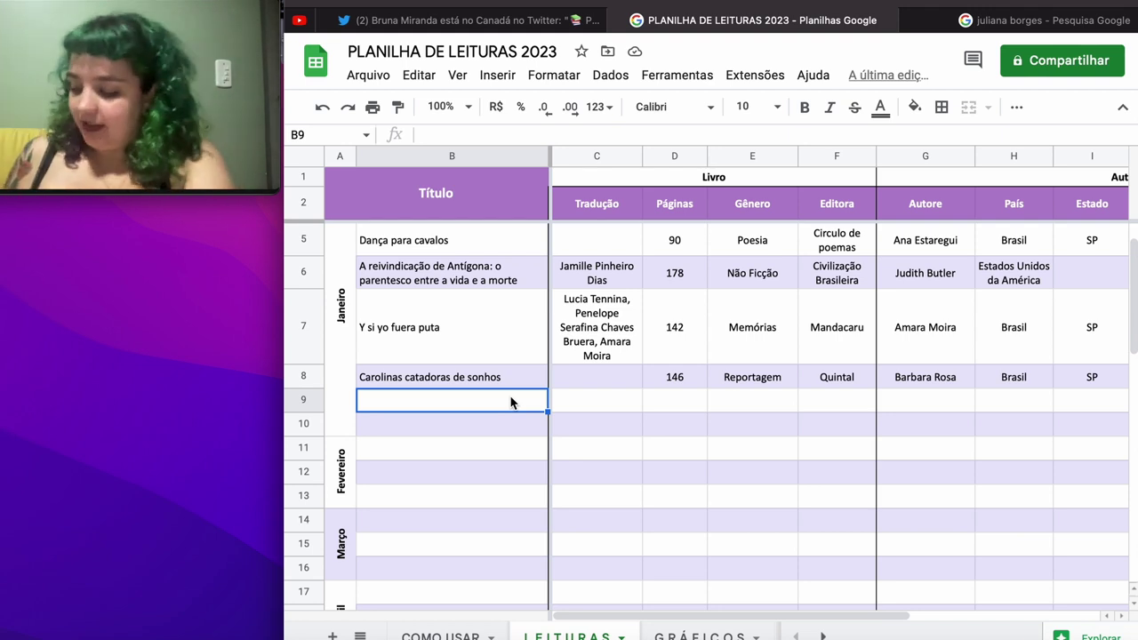
# Step: Enter luminol, the author's name, 532 pages, Romance and Incompleta across row 9
pyautogui.write('luminol')
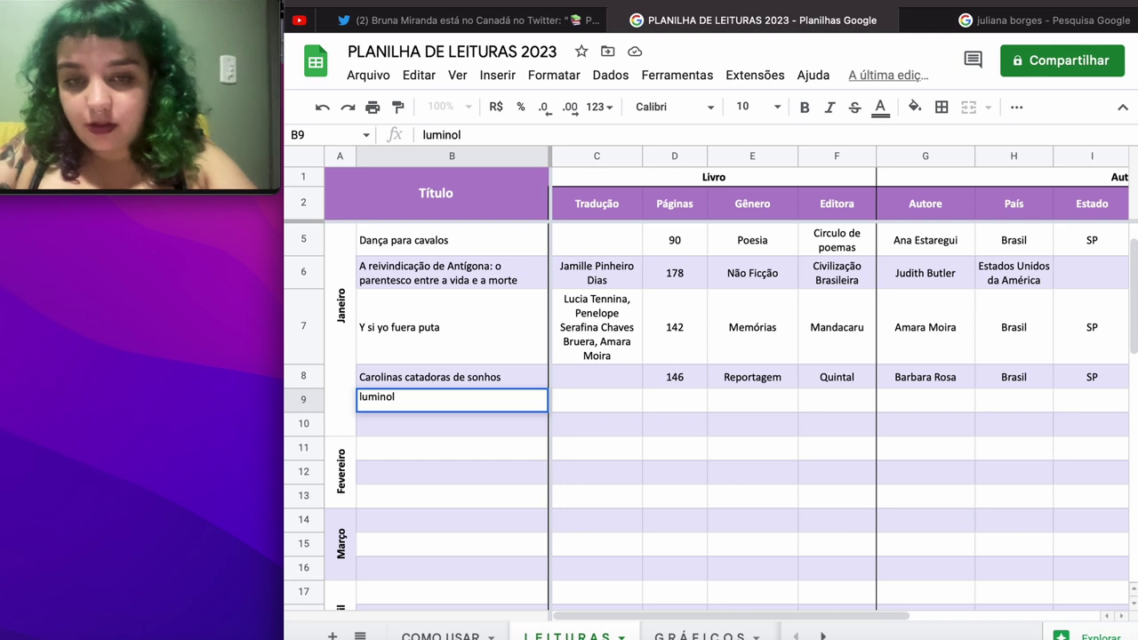
pyautogui.press('Tab')
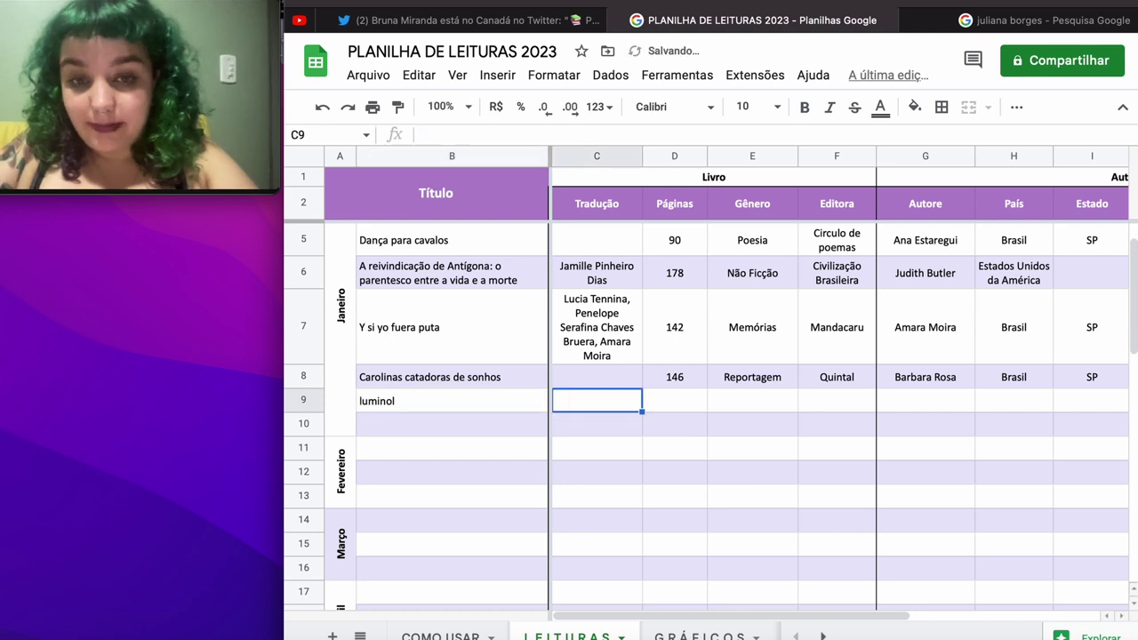
pyautogui.write('Carla')
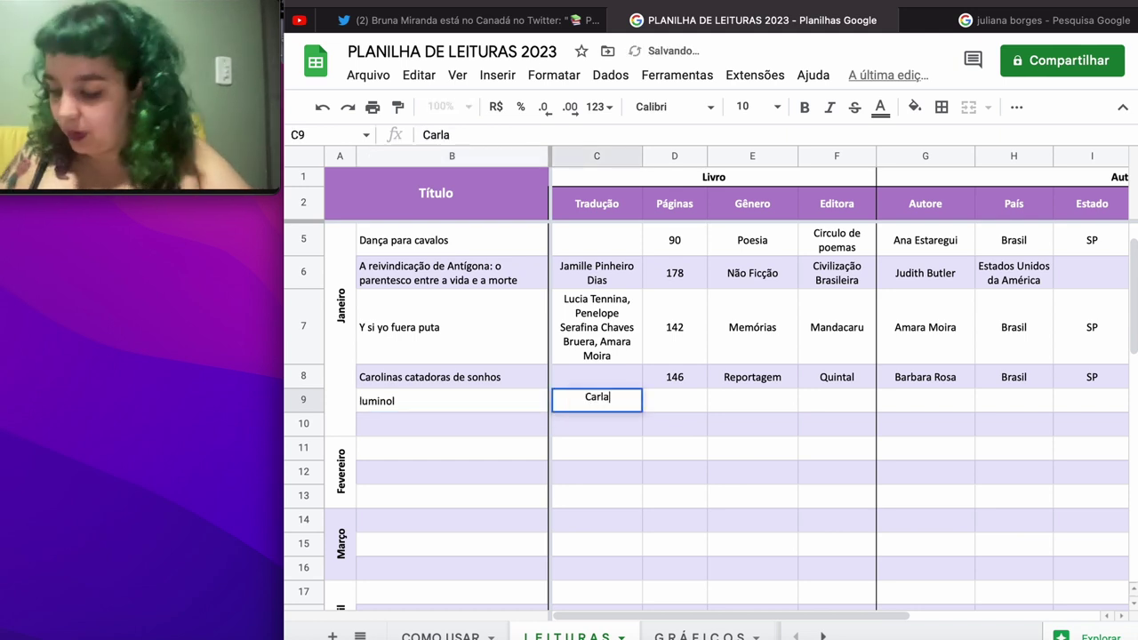
pyautogui.write(' Piazzi')
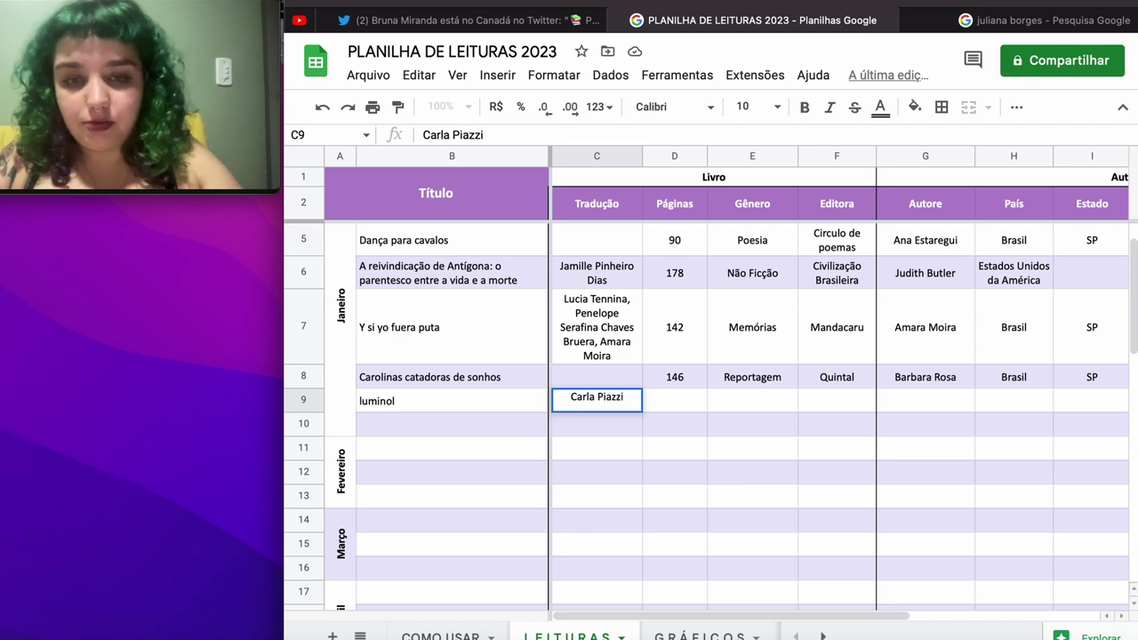
pyautogui.press('Tab')
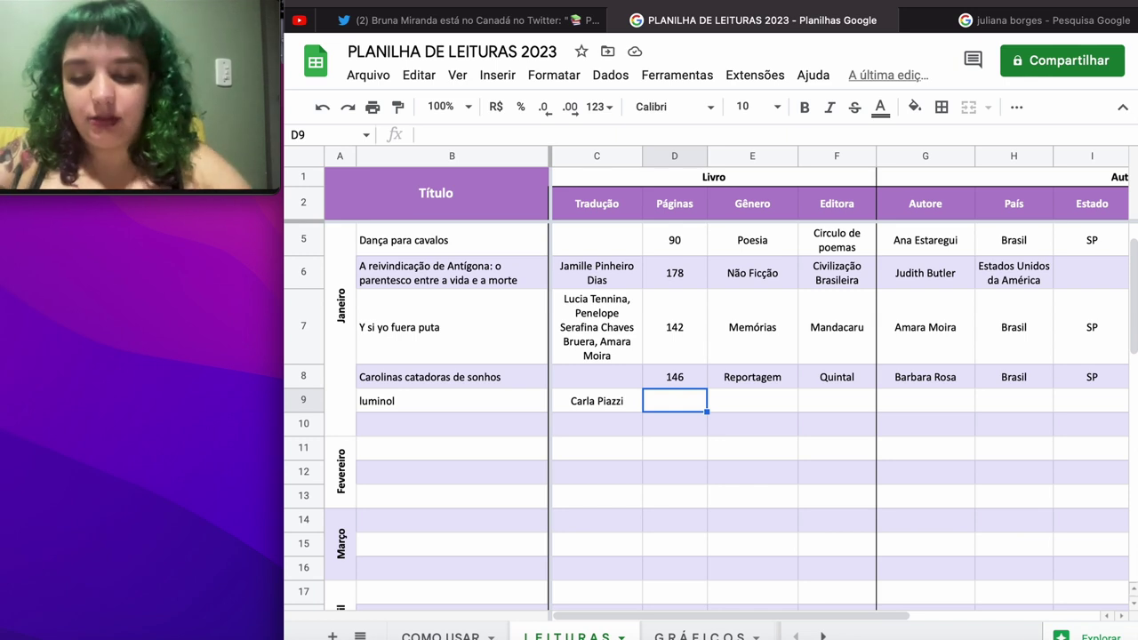
pyautogui.write('532')
pyautogui.press('Tab')
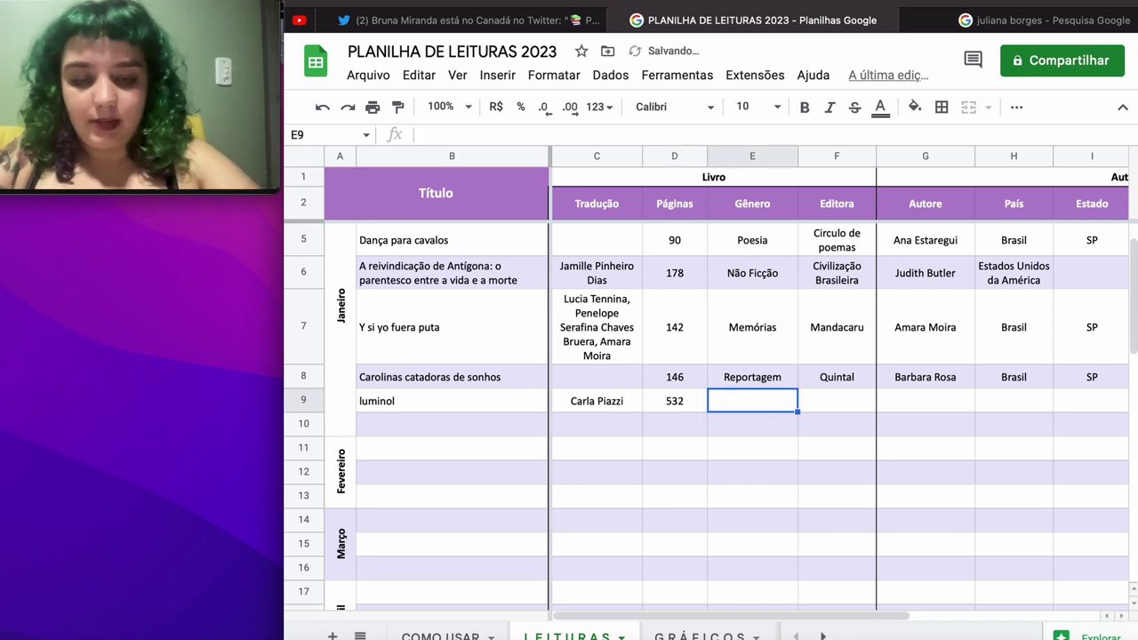
pyautogui.write('Roa')
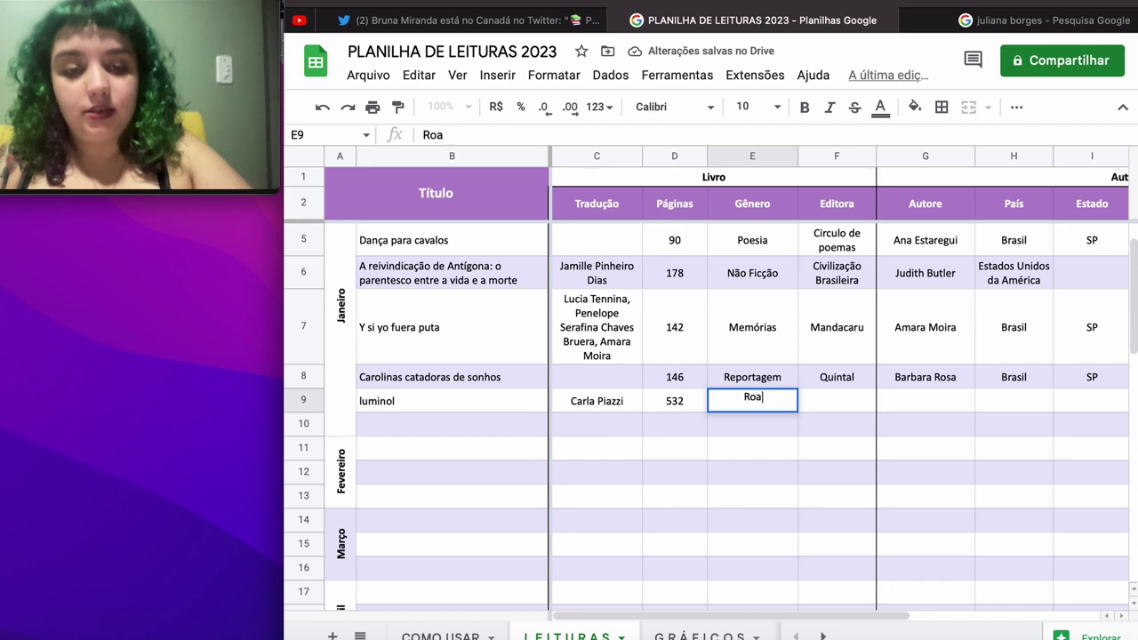
pyautogui.press('BackSpace')
pyautogui.write('mance')
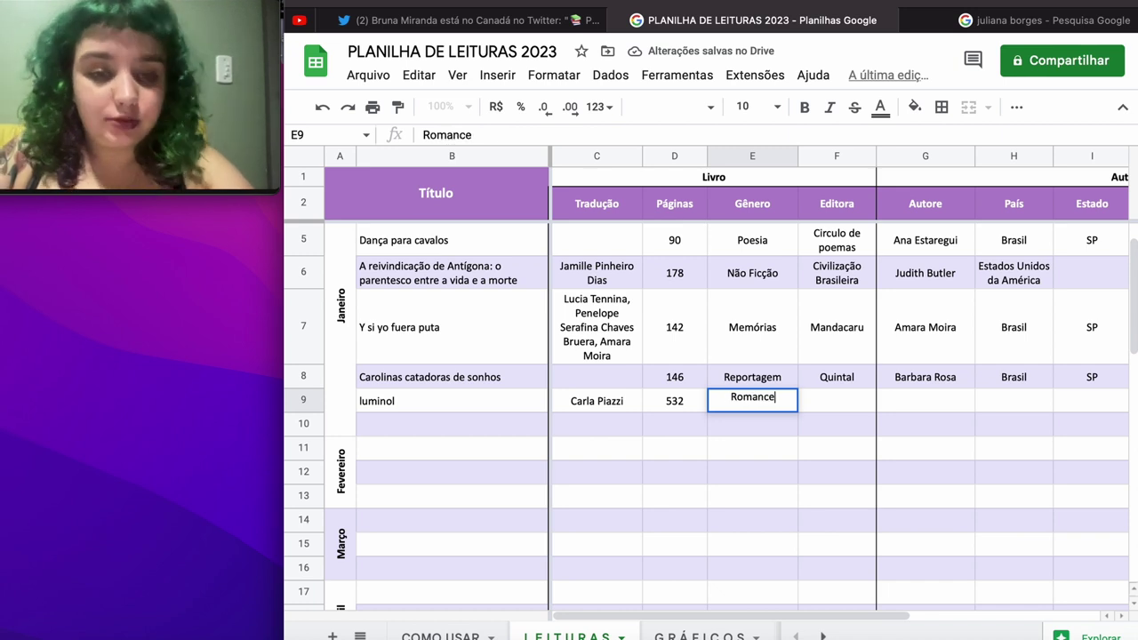
pyautogui.press('Tab')
pyautogui.write('In')
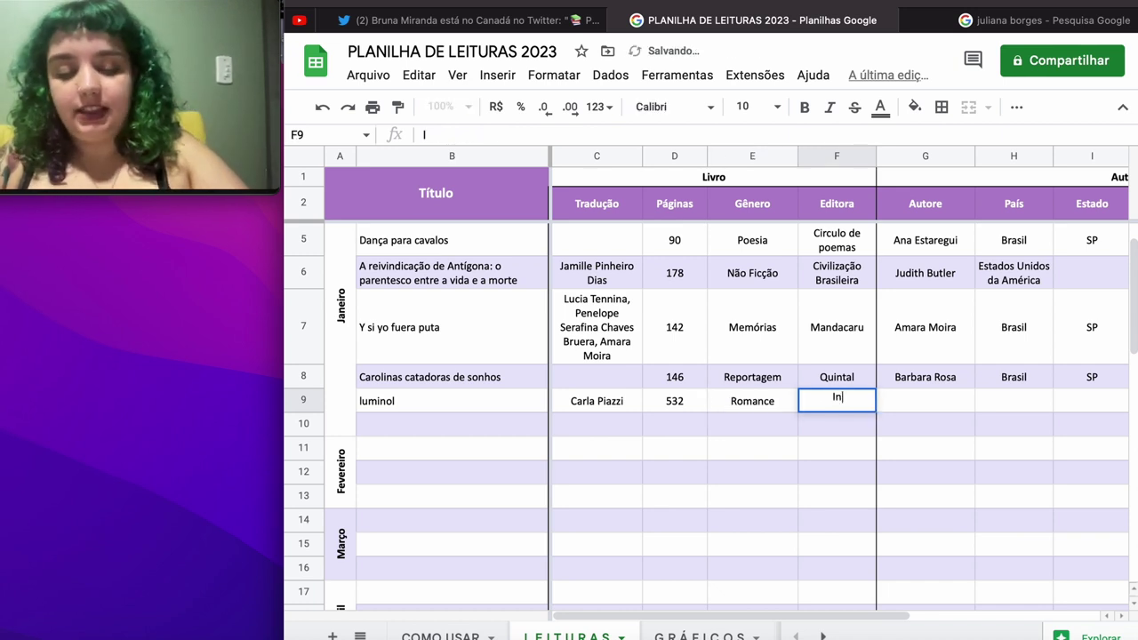
pyautogui.write('completa')
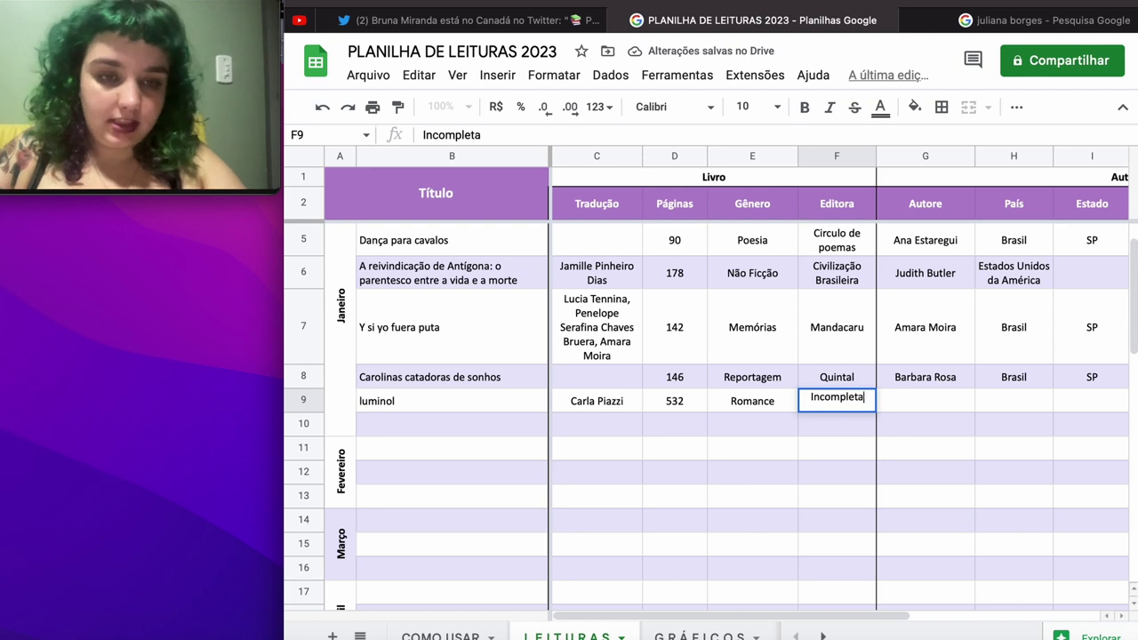
pyautogui.press('Tab')
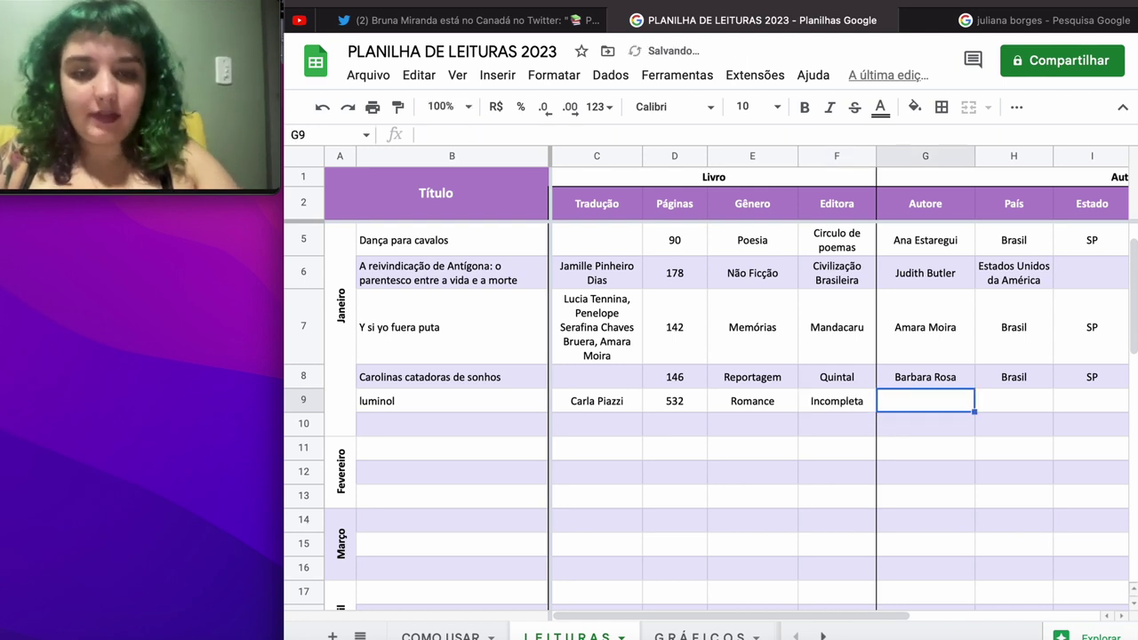
# Step: Move the author's name from row 9's Tradução column into the Autore column
pyautogui.press('Left')
pyautogui.press('Left')
pyautogui.press('Left')
pyautogui.press('Left')
pyautogui.press('Left')
pyautogui.press('Right')
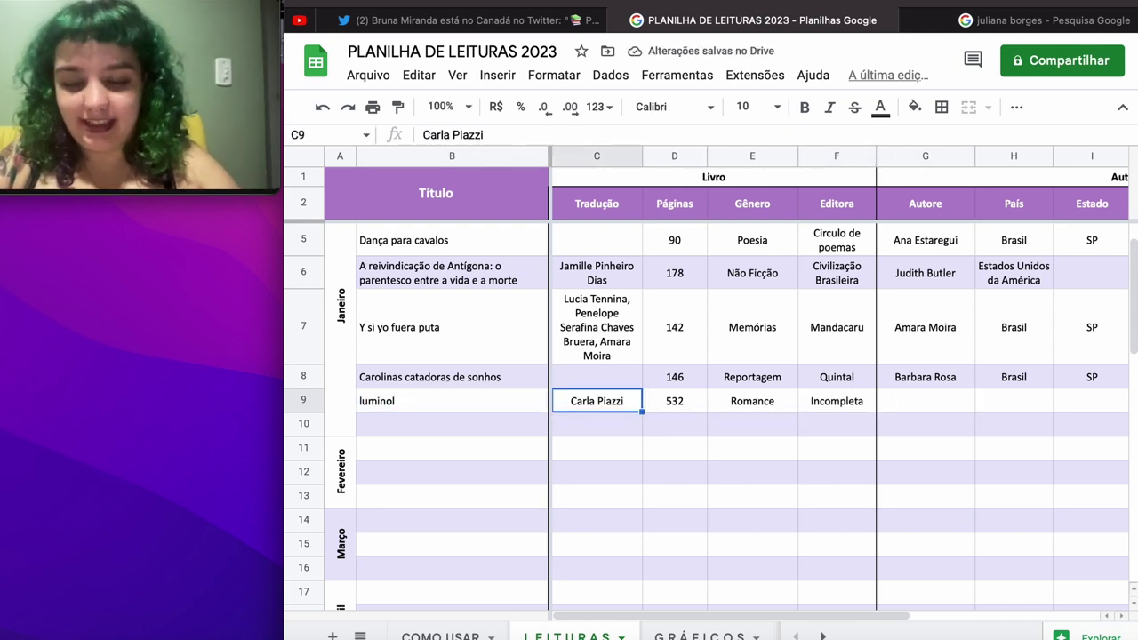
pyautogui.press('Delete')
pyautogui.press('Right')
pyautogui.press('Right')
pyautogui.press('Right')
pyautogui.press('Right')
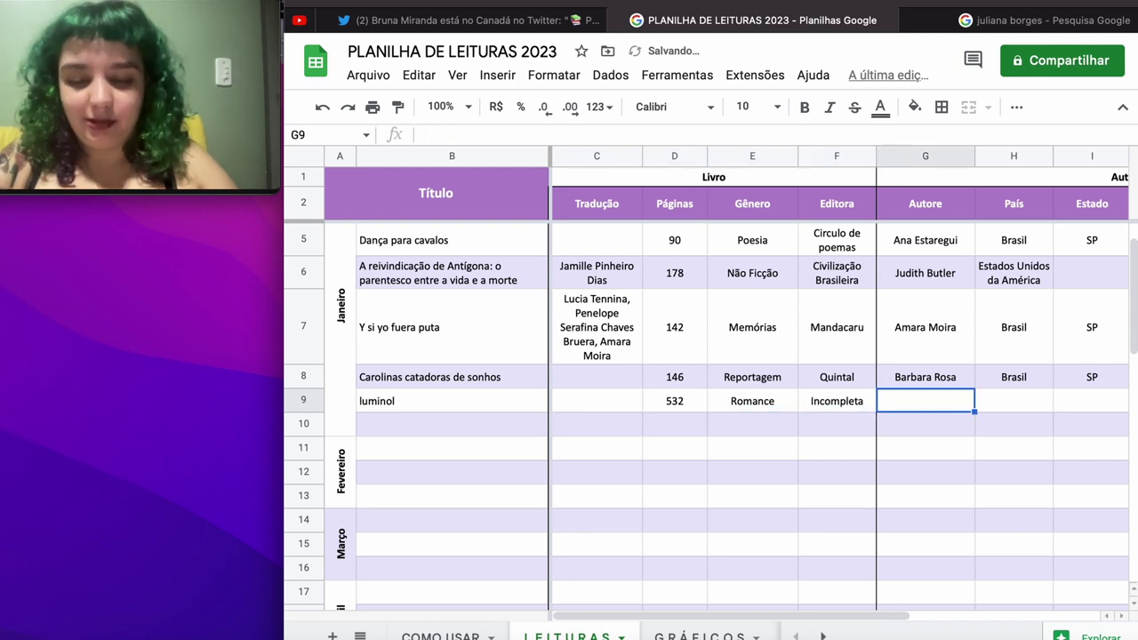
pyautogui.write('Carla Piazzi')
pyautogui.press('Right')
# Step: Fill row 9's author details with Brasil, SP, Branca and Feminino
pyautogui.write('Brasil')
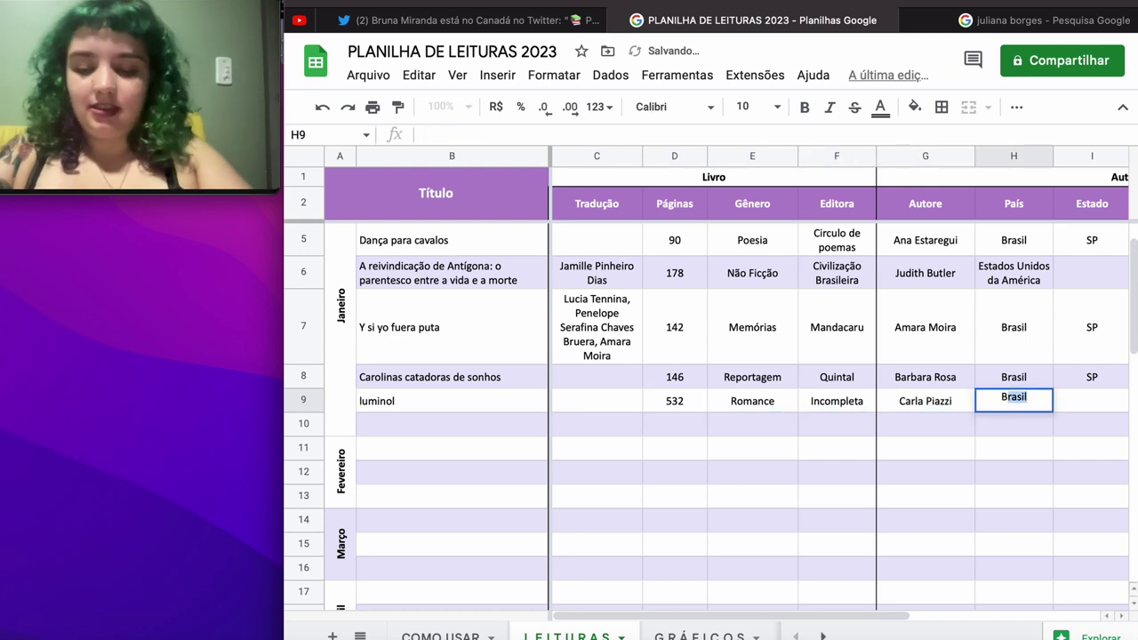
pyautogui.press('Tab')
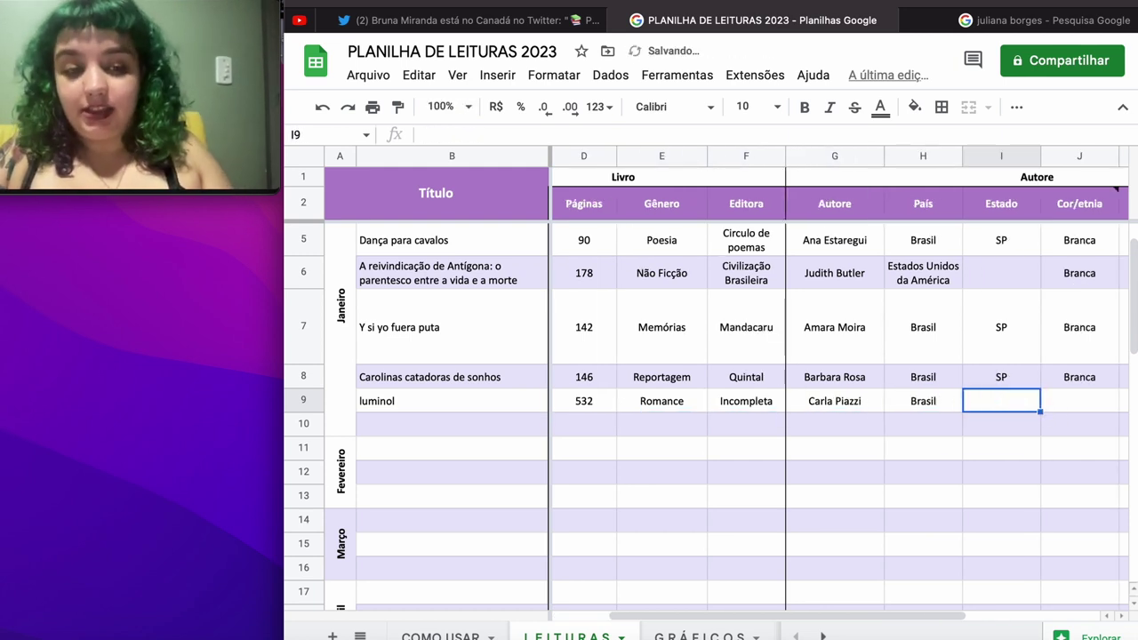
pyautogui.write('SP')
pyautogui.press('Tab')
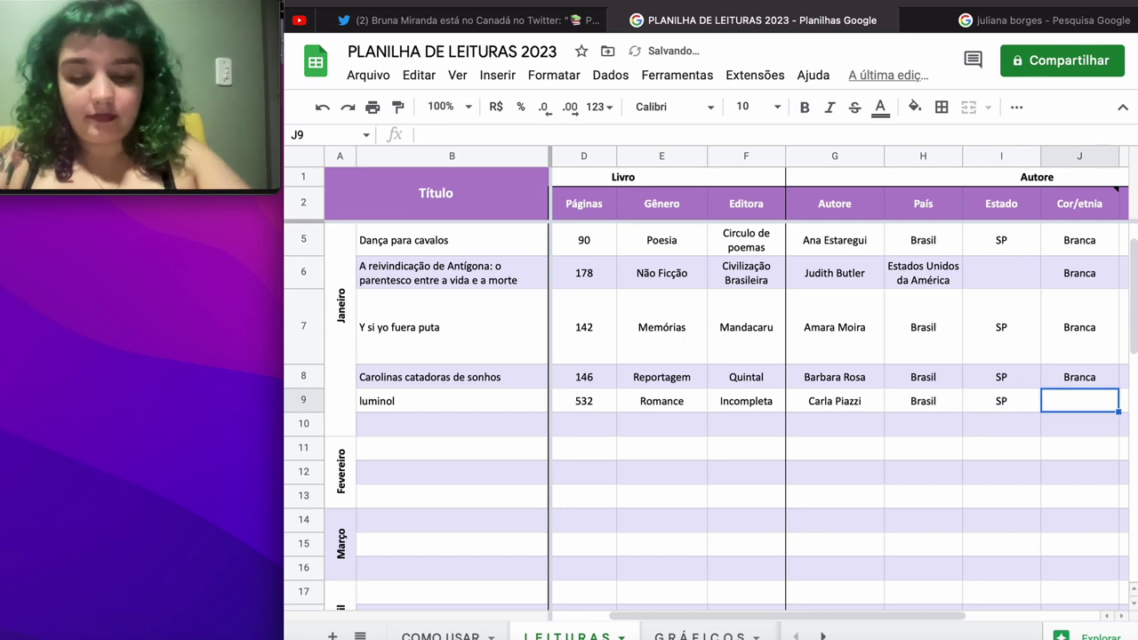
pyautogui.write('Branca')
pyautogui.press('Tab')
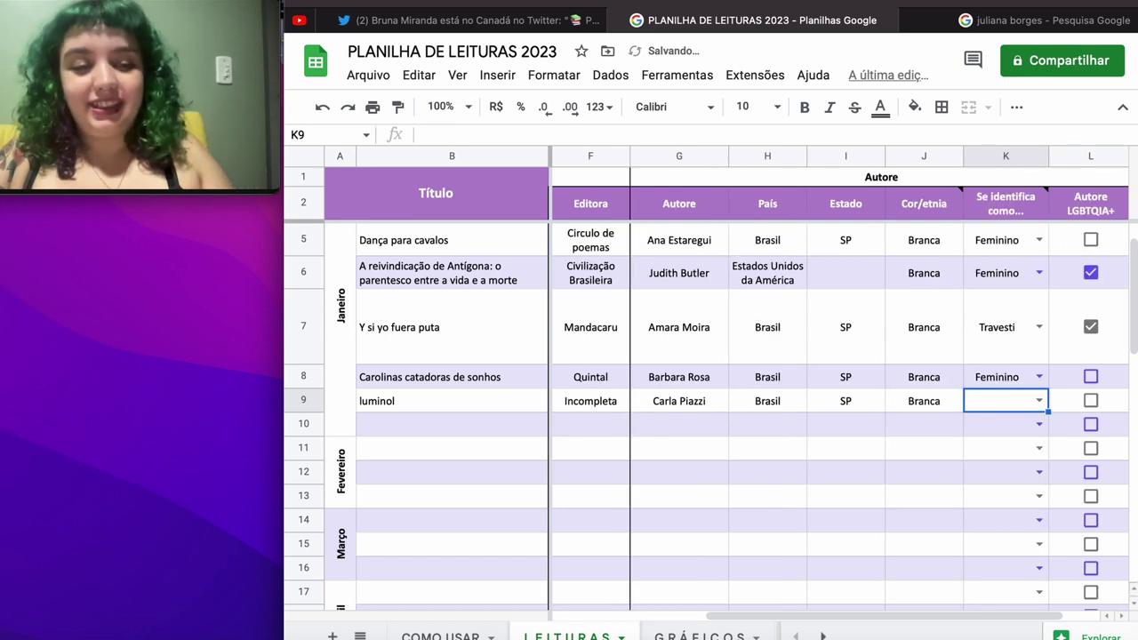
pyautogui.click(1039, 401)
pyautogui.click(1015, 450)
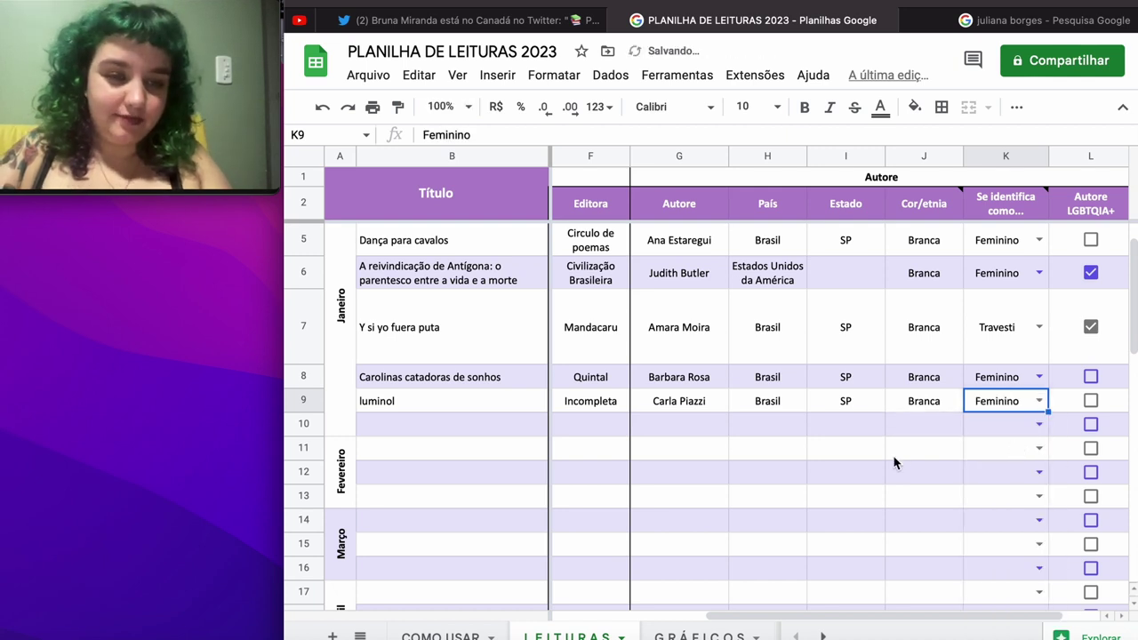
pyautogui.hscroll(-2, 894, 458)
pyautogui.hscroll(-2, 893, 462)
pyautogui.scroll(-1, 894, 462)
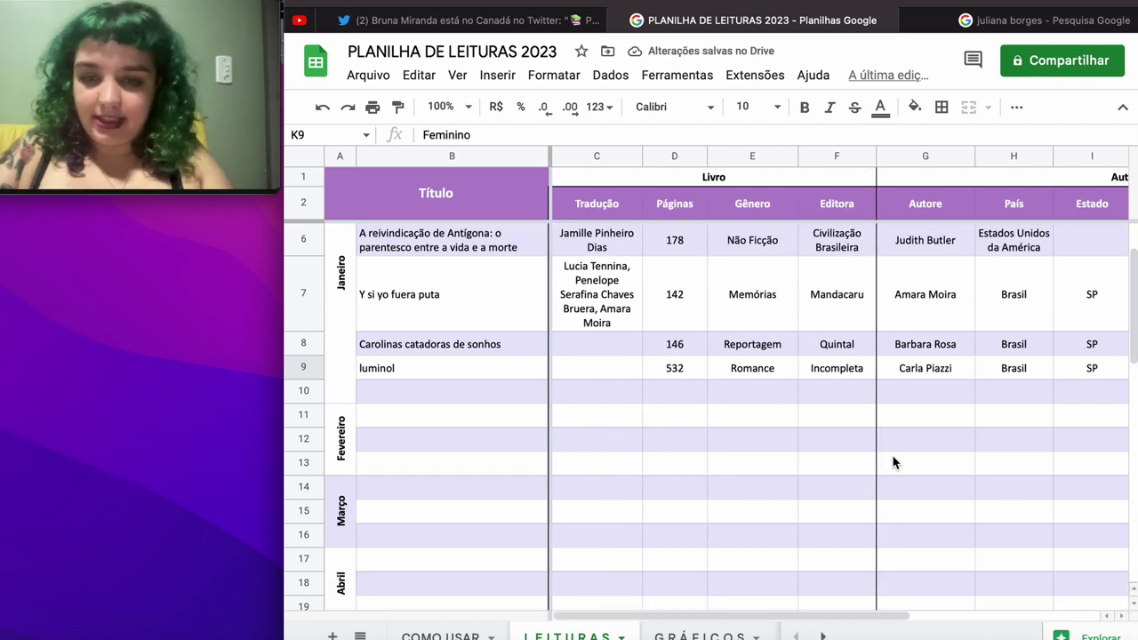
# Step: Enter 'T.A.T.T.O.O.: a flor da pele' in B10 with 228 pages and genre HQ
pyautogui.click(522, 396)
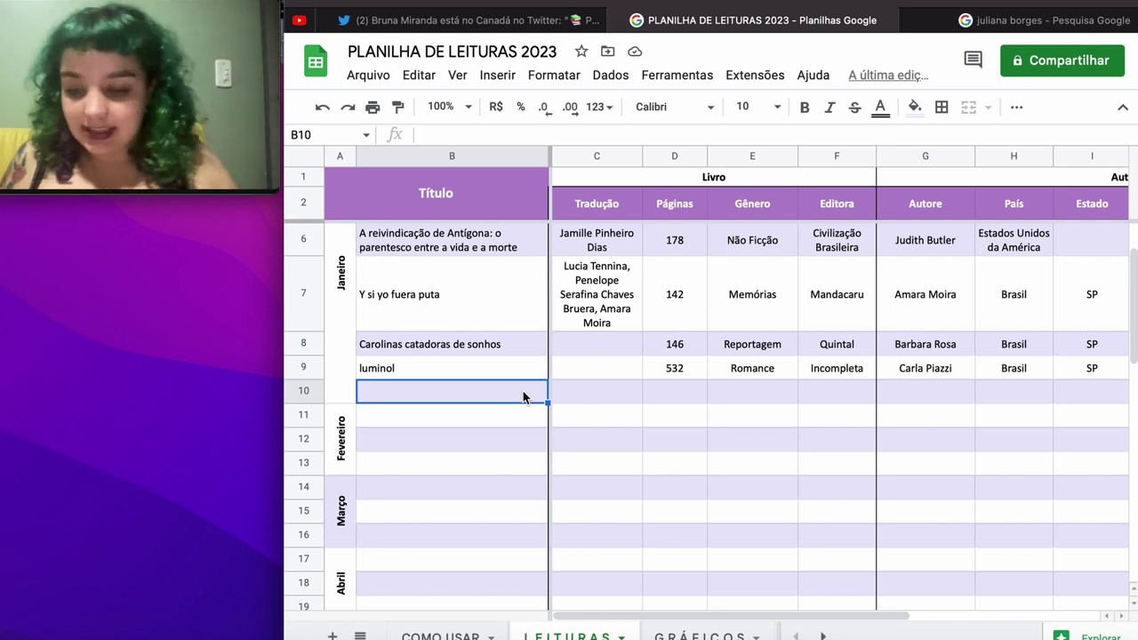
pyautogui.write('T')
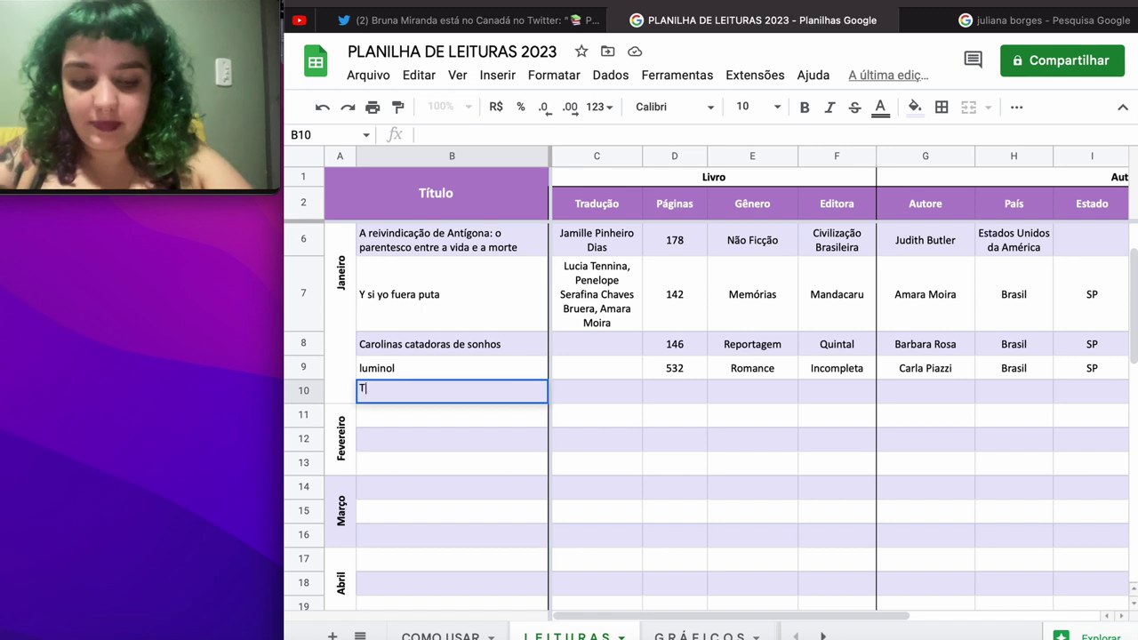
pyautogui.write('.A.T.T.')
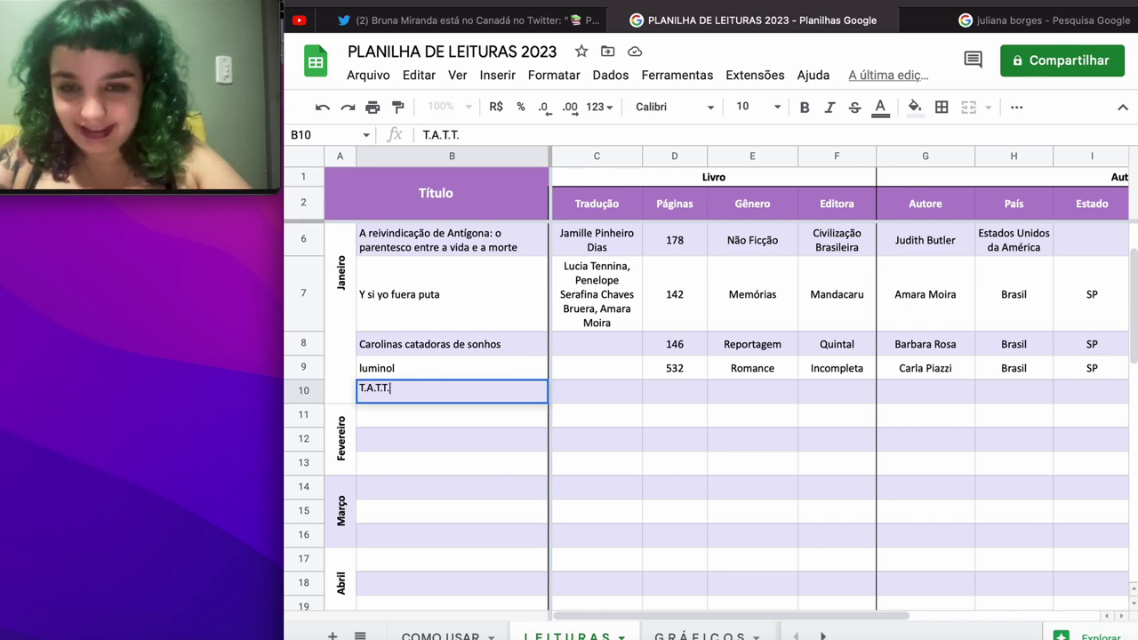
pyautogui.write('O.O')
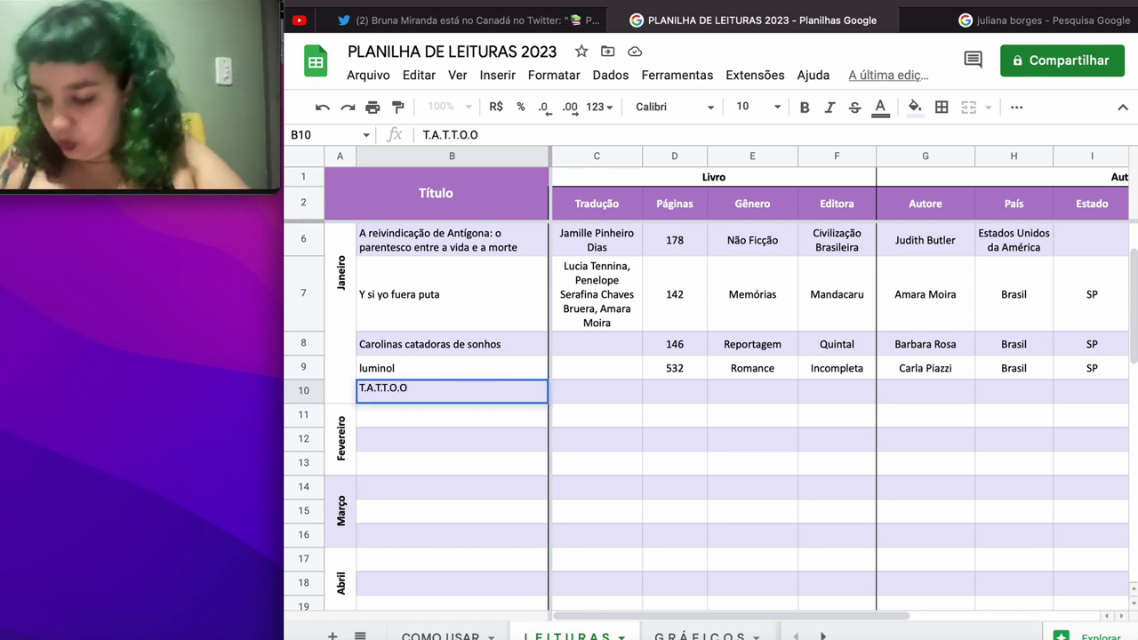
pyautogui.write('.: ')
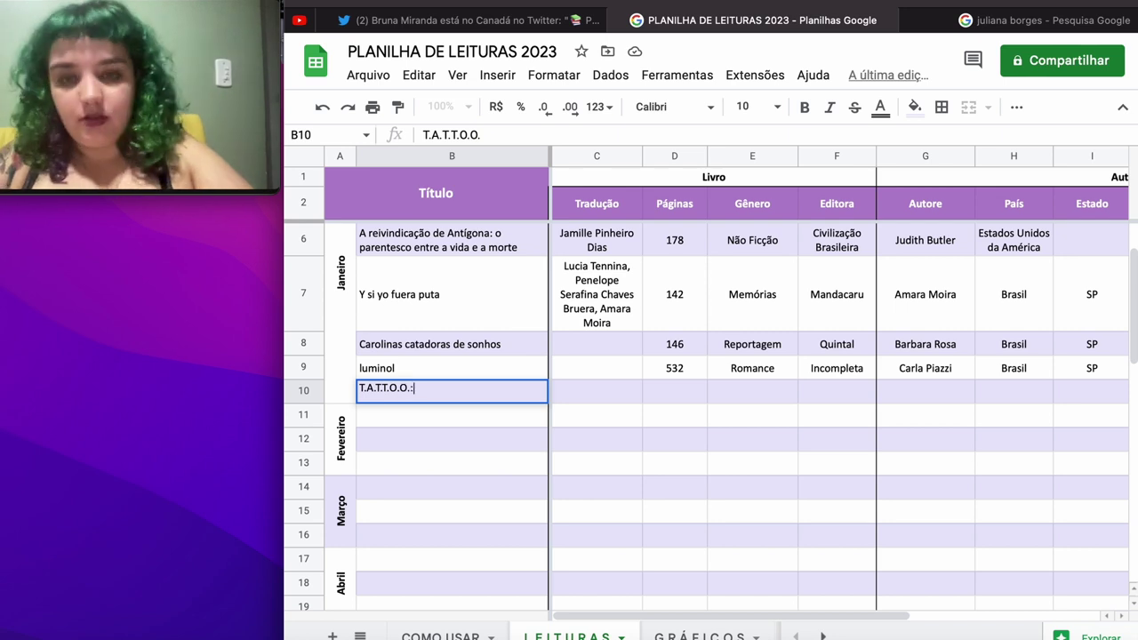
pyautogui.write('a')
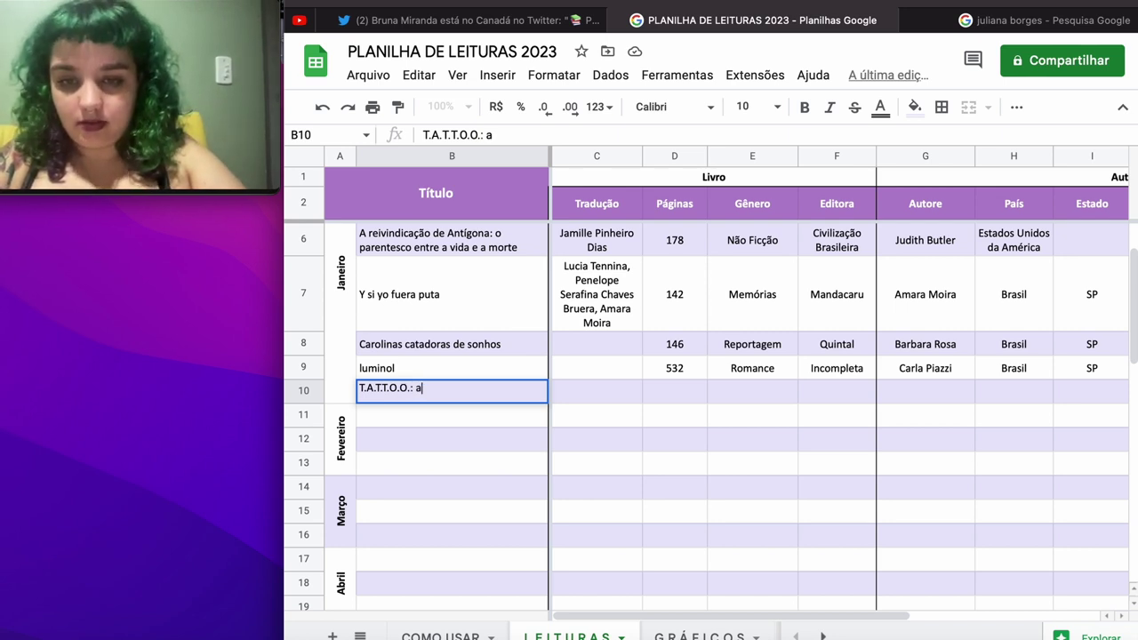
pyautogui.write(' flor da pele')
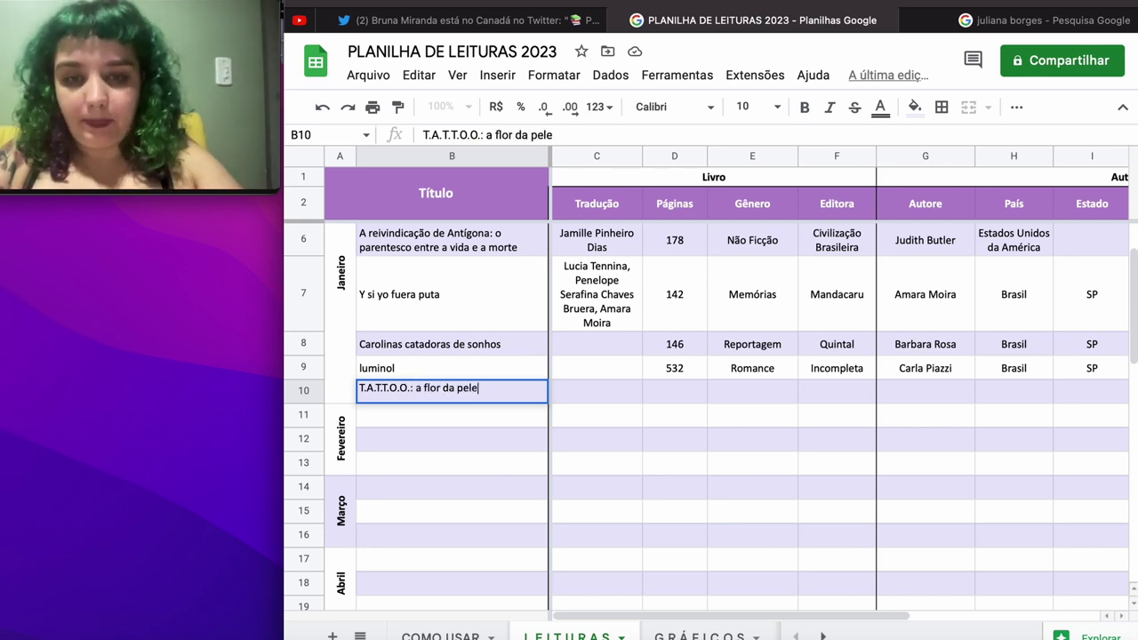
pyautogui.press('Tab')
pyautogui.press('Tab')
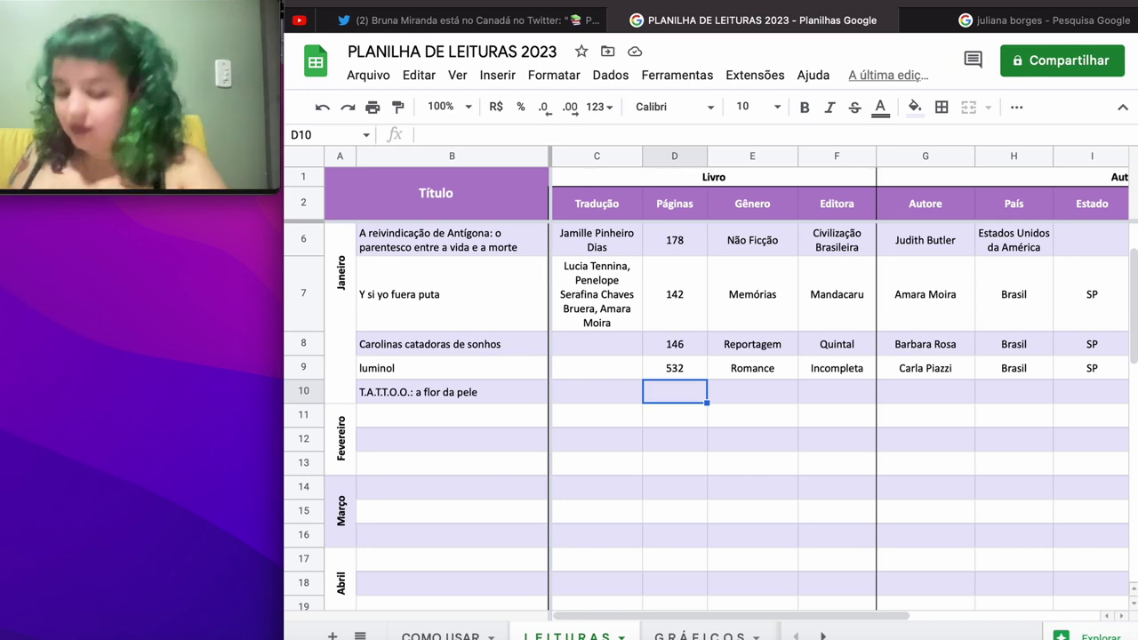
pyautogui.write('228')
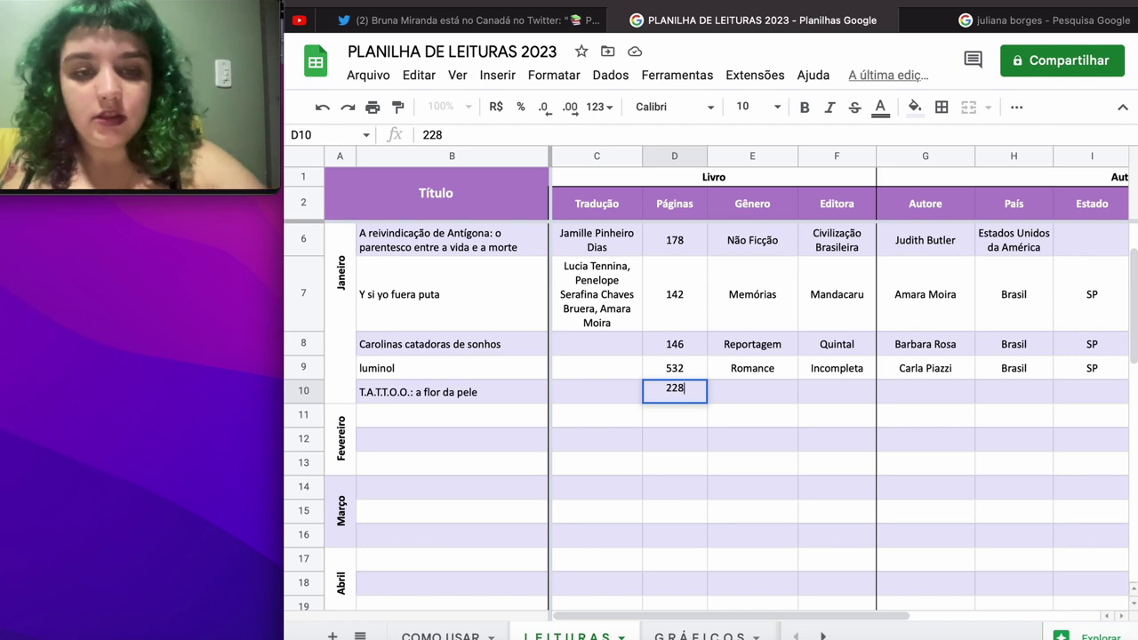
pyautogui.press('Tab')
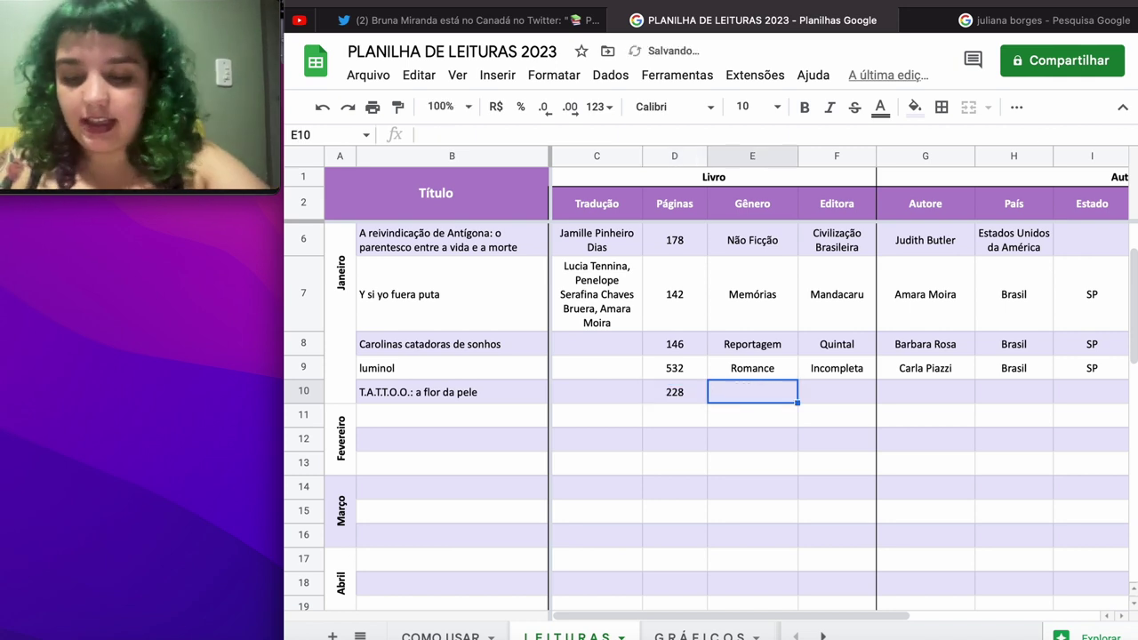
pyautogui.write('HQ')
pyautogui.press('Tab')
# Step: Add publisher Darkside, the author's name and country Brasil to row 10
pyautogui.write('H')
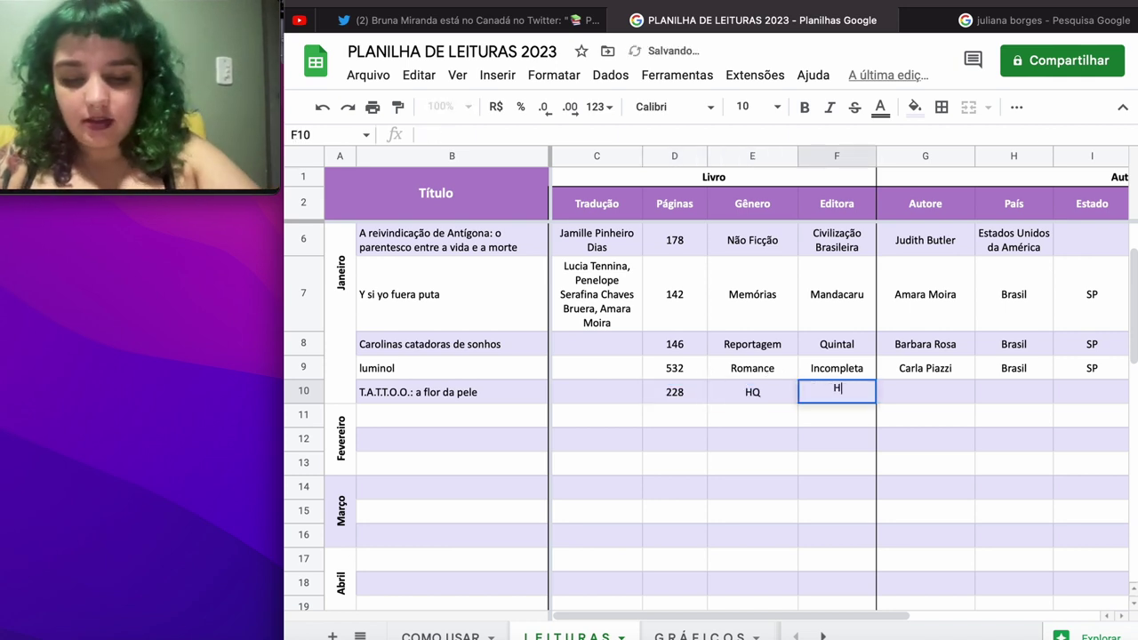
pyautogui.press('BackSpace')
pyautogui.write('Dark')
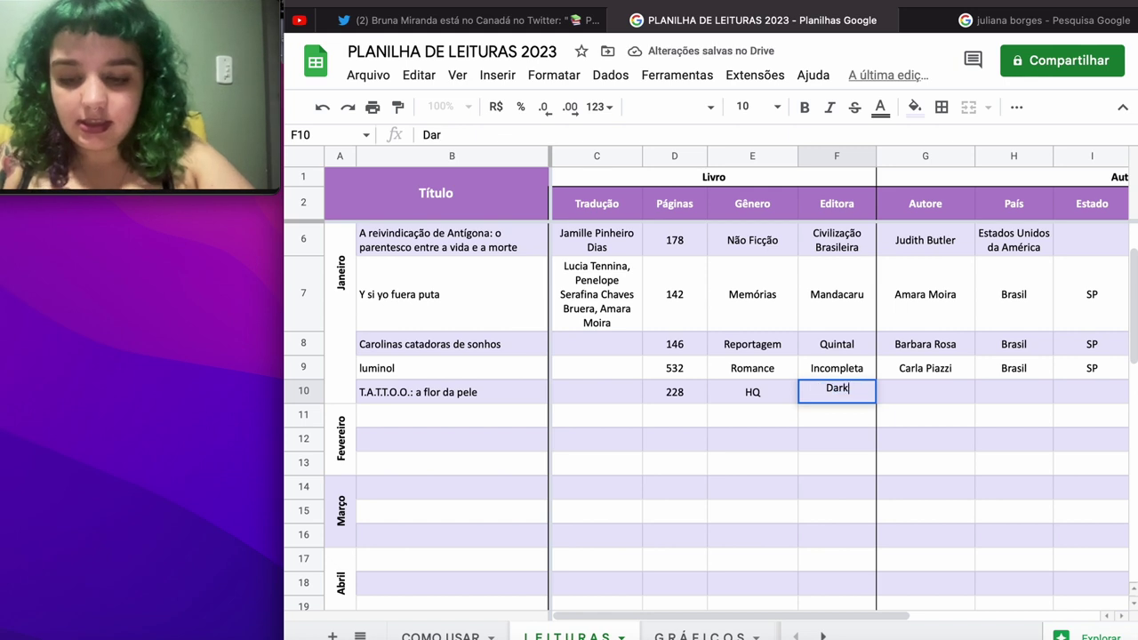
pyautogui.write('sdide')
pyautogui.press('BackSpace')
pyautogui.press('BackSpace')
pyautogui.press('BackSpace')
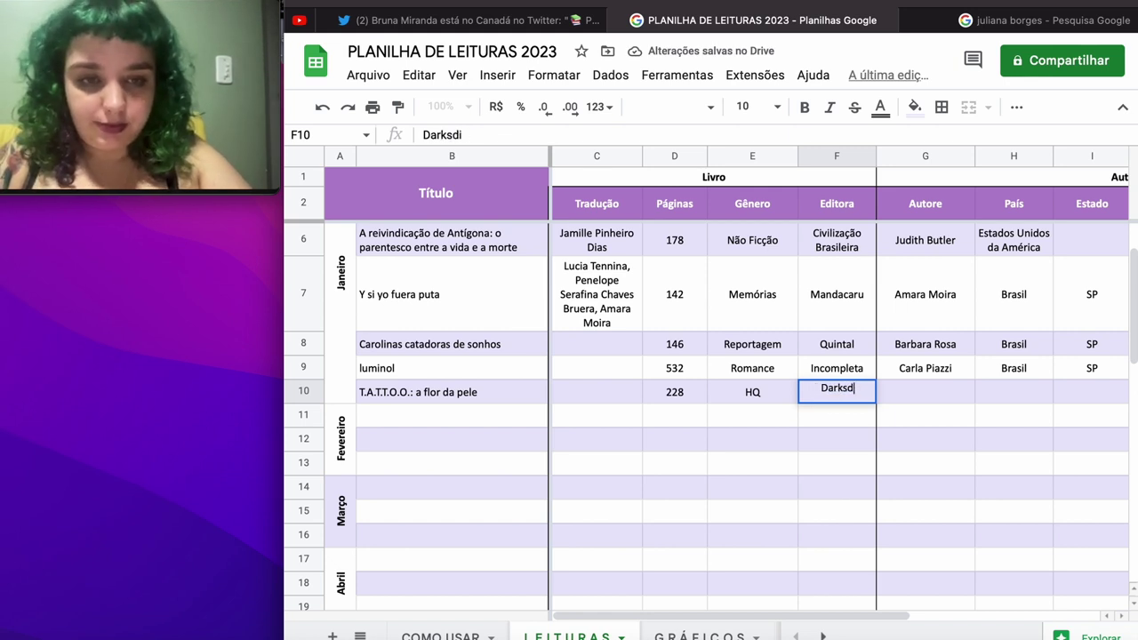
pyautogui.press('BackSpace')
pyautogui.write('ide')
pyautogui.press('Tab')
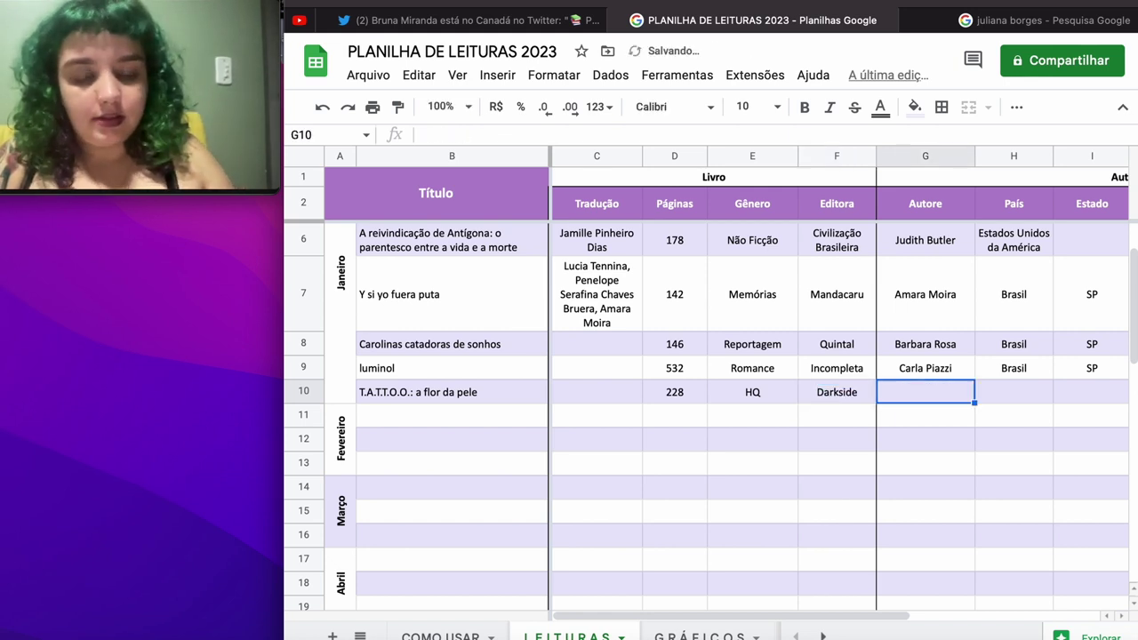
pyautogui.write('André D')
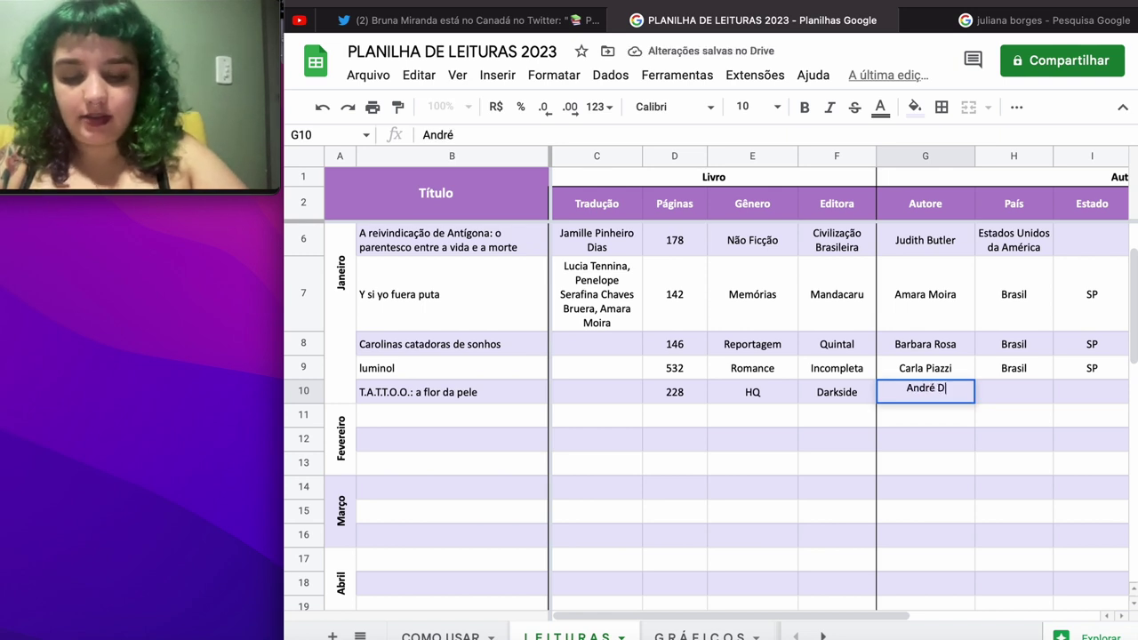
pyautogui.write('iniz')
pyautogui.press('Tab')
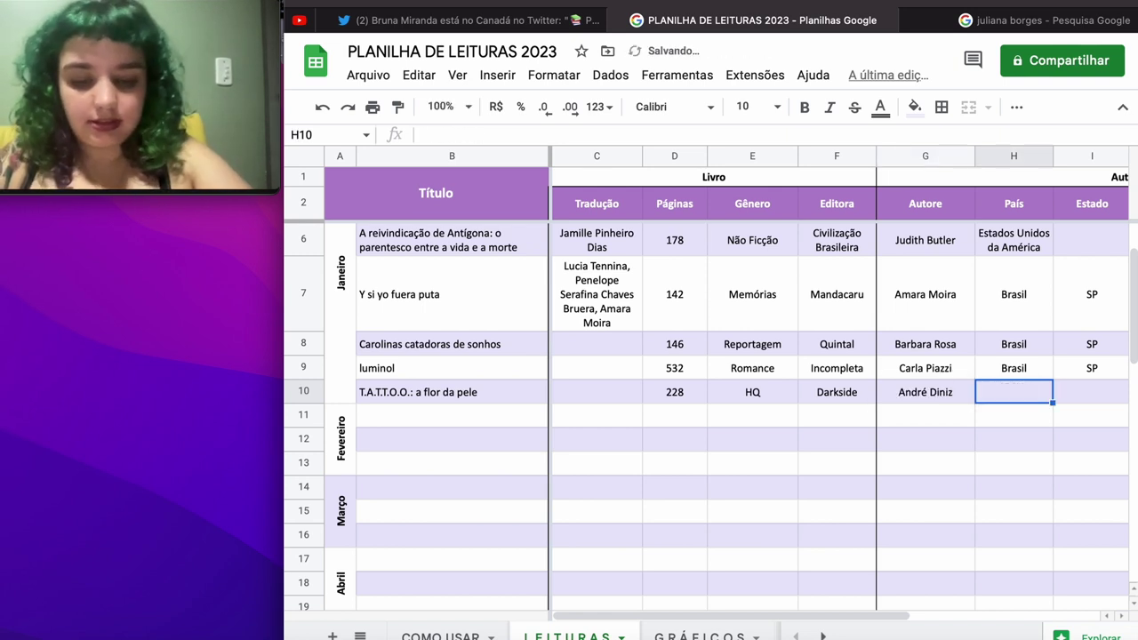
pyautogui.write('Brasil')
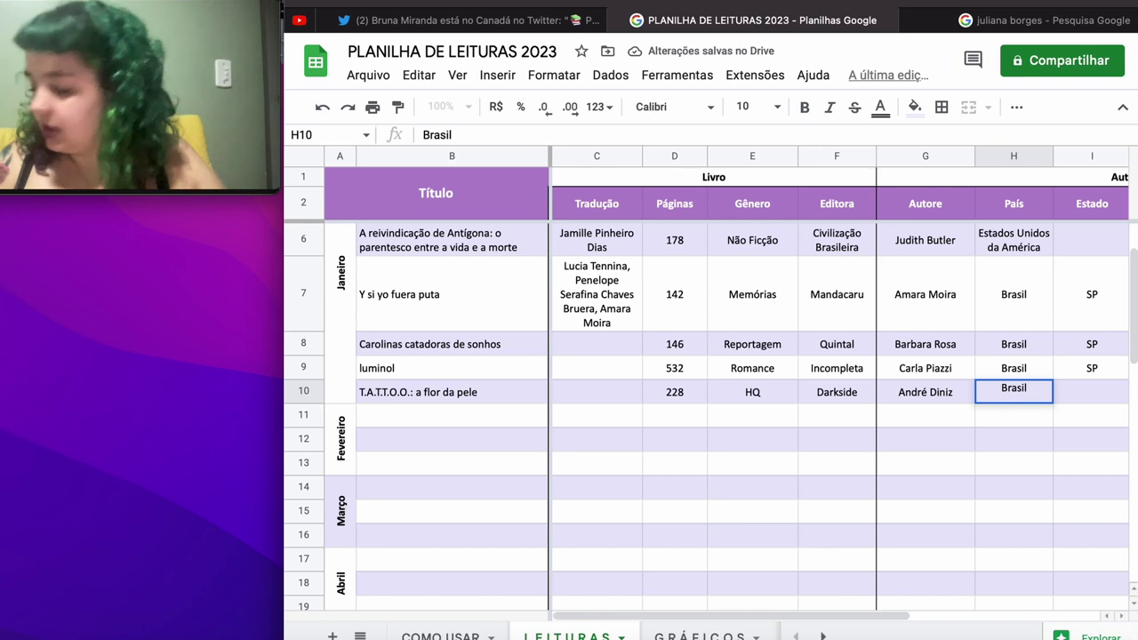
pyautogui.press('Tab')
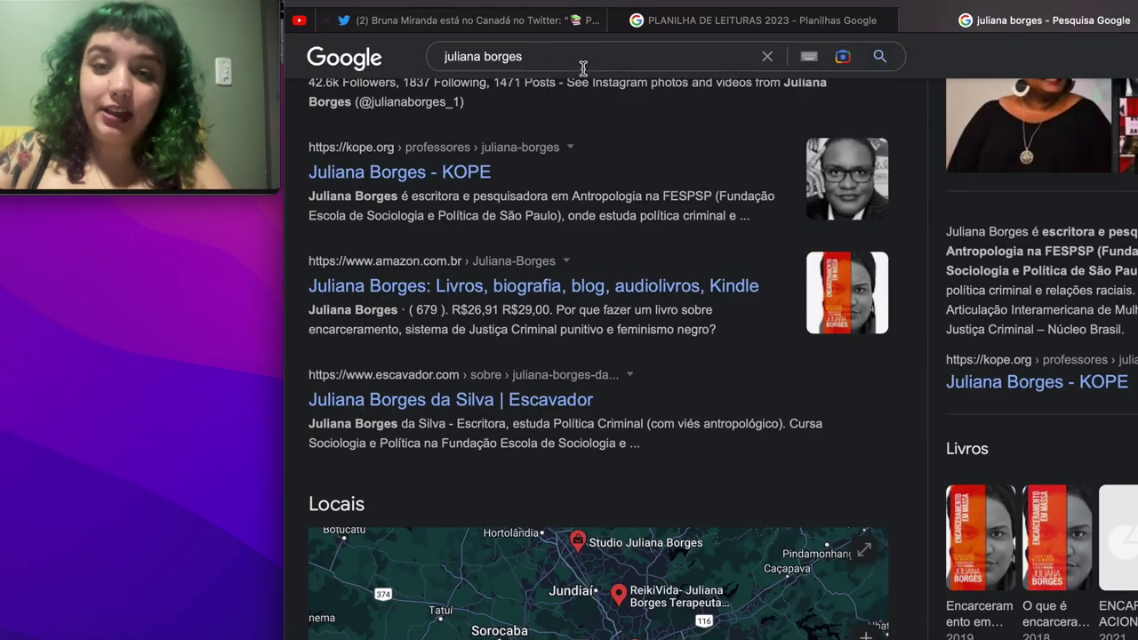
# Step: Search Google for the row 10 comic author's name to find his birthplace
pyautogui.click(560, 59)
pyautogui.write('an')
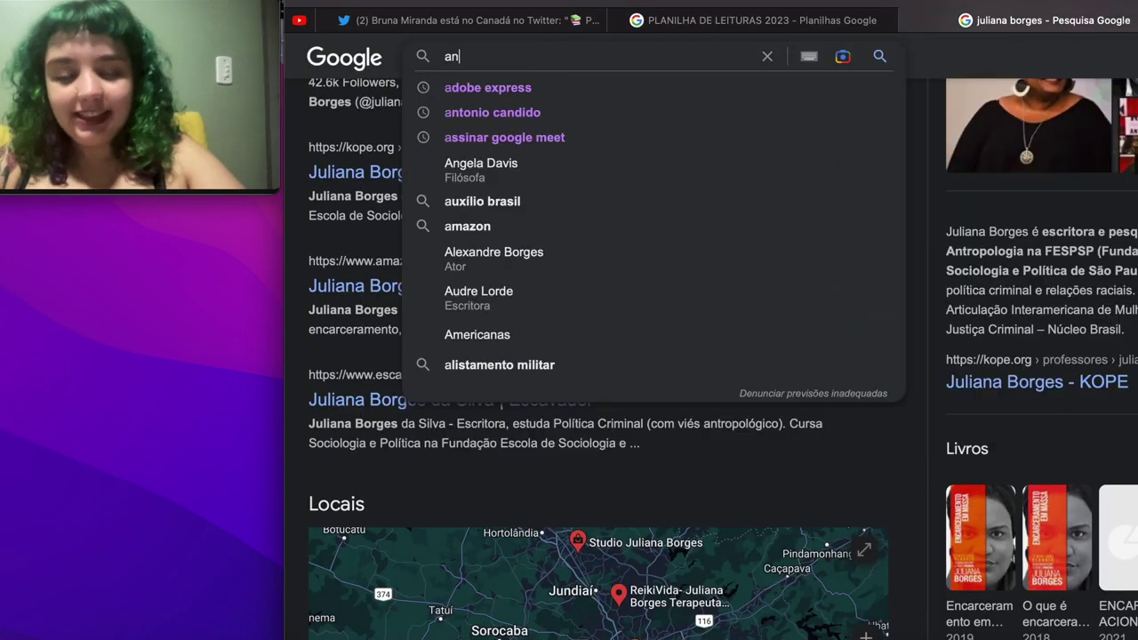
pyautogui.write('dré diniz')
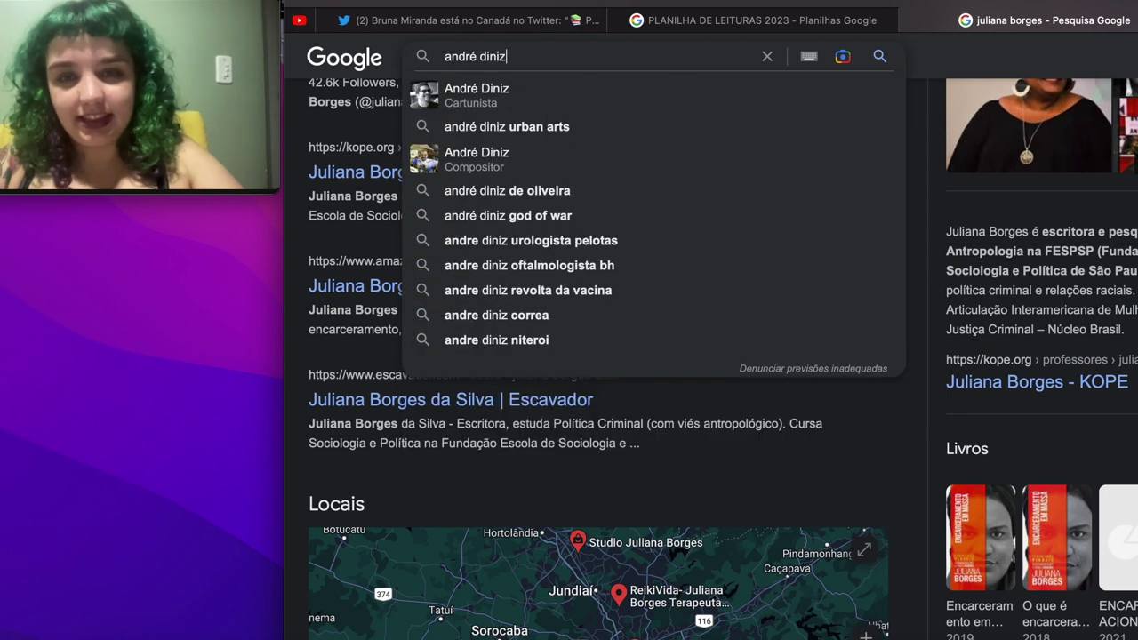
pyautogui.press('Return')
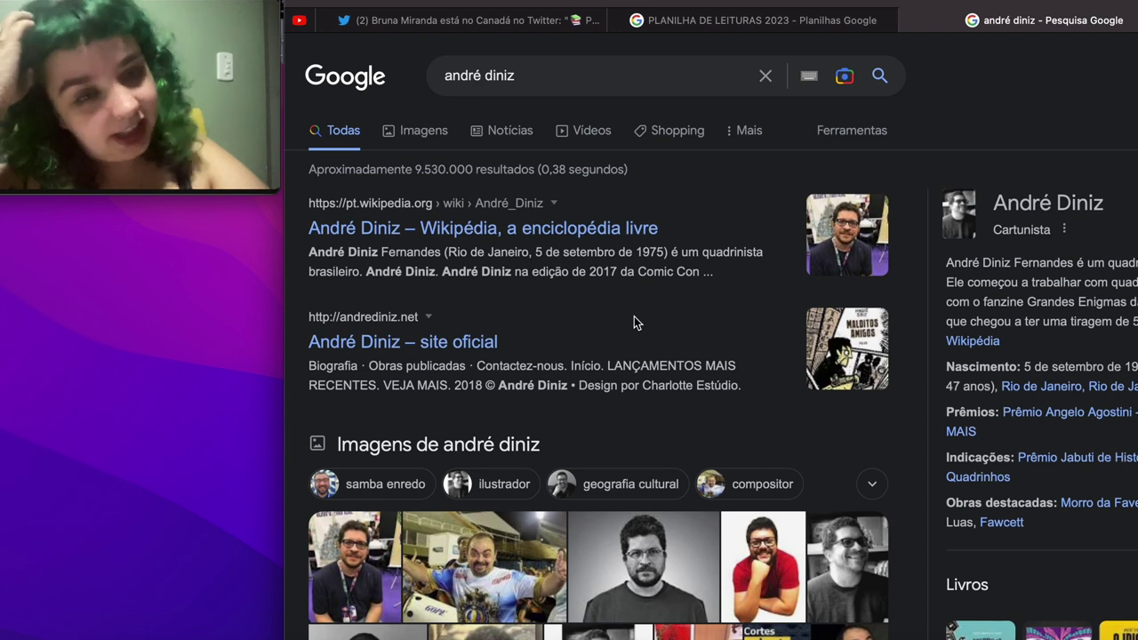
pyautogui.scroll(-1, 634, 316)
pyautogui.hscroll(2, 634, 316)
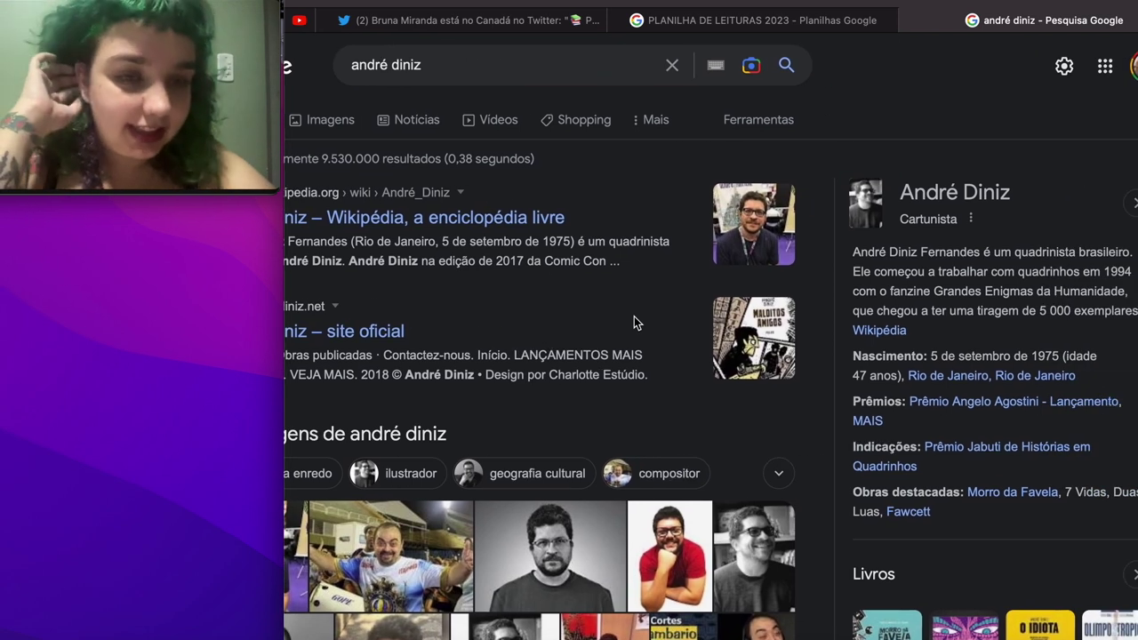
# Step: Record RJ, Branca and Masculino for row 10's author, then open the GRÁFICOS sheet
pyautogui.click(756, 20)
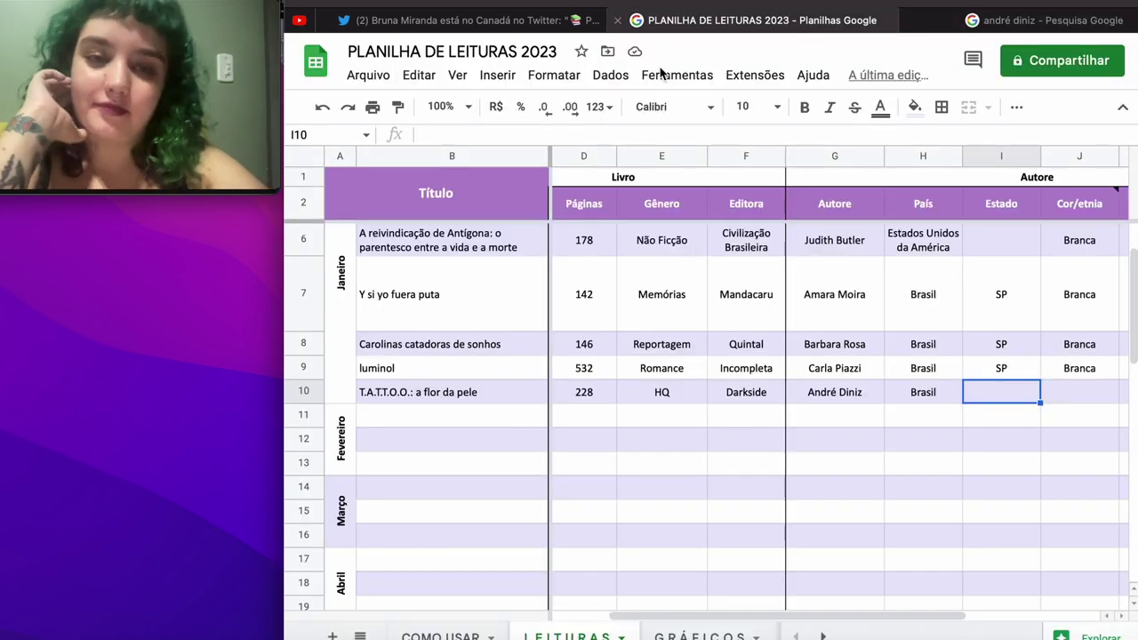
pyautogui.write('RJ')
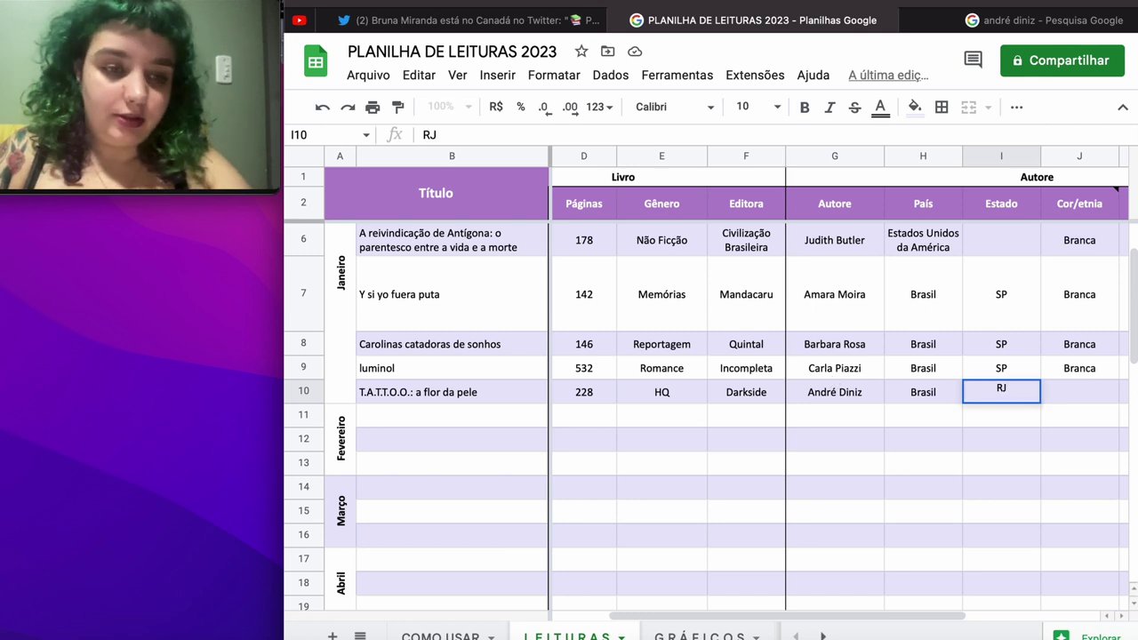
pyautogui.press('Tab')
pyautogui.write('Branca')
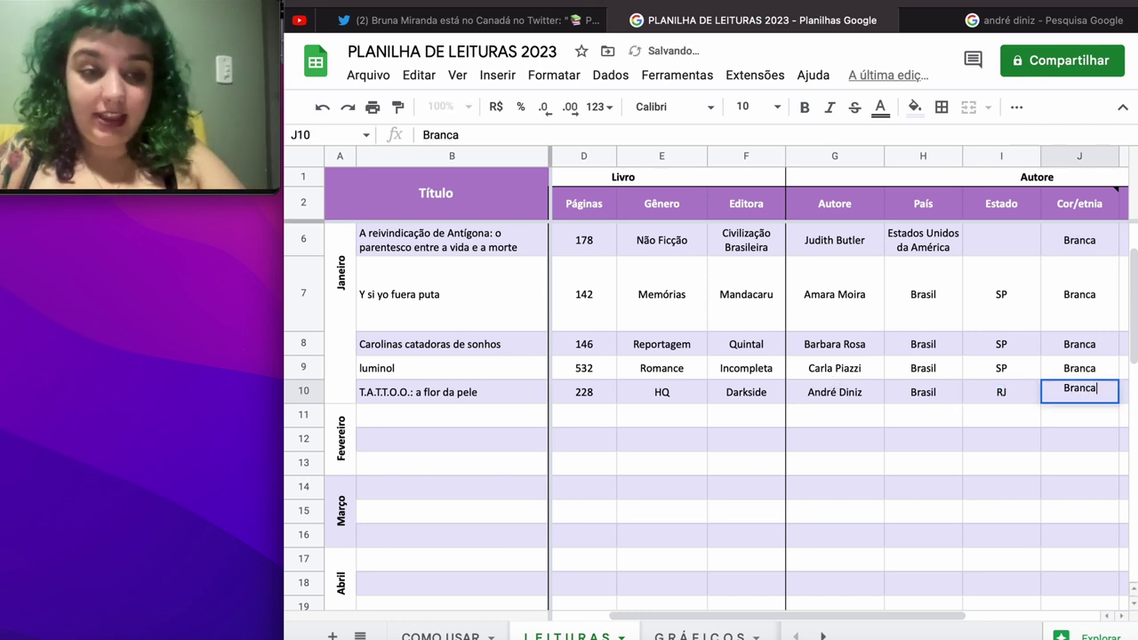
pyautogui.press('Tab')
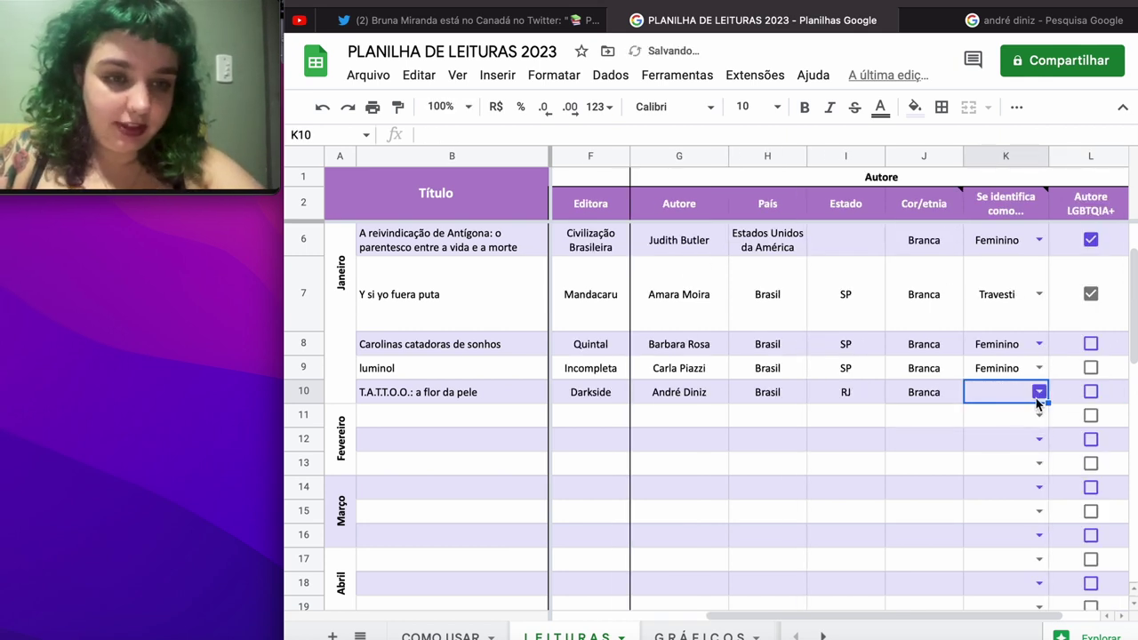
pyautogui.click(1038, 393)
pyautogui.click(1023, 490)
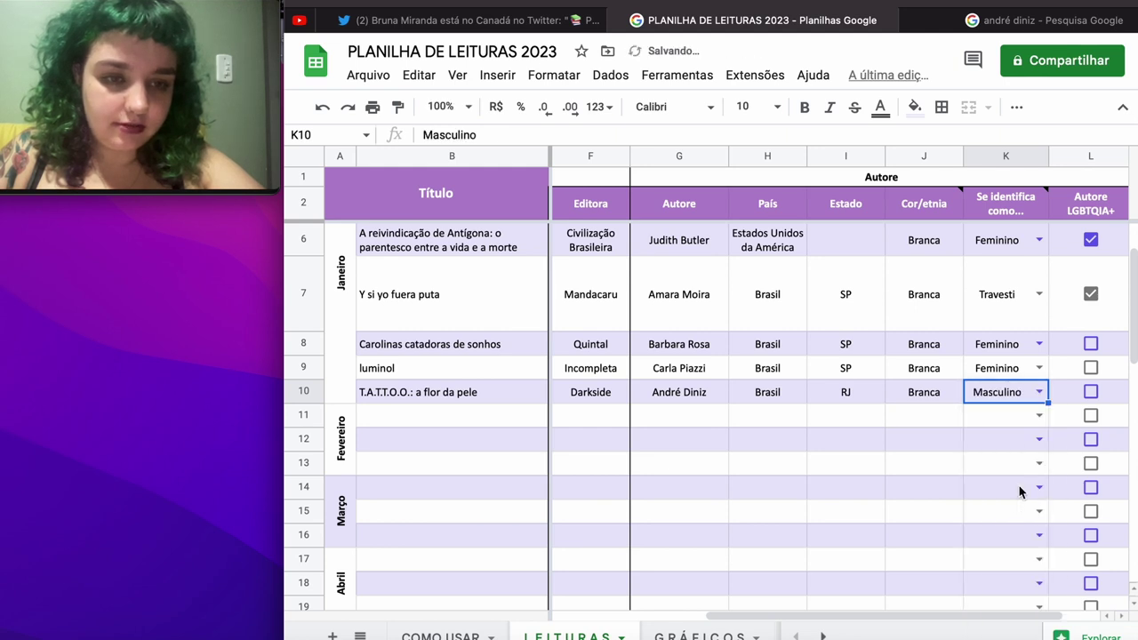
pyautogui.click(700, 635)
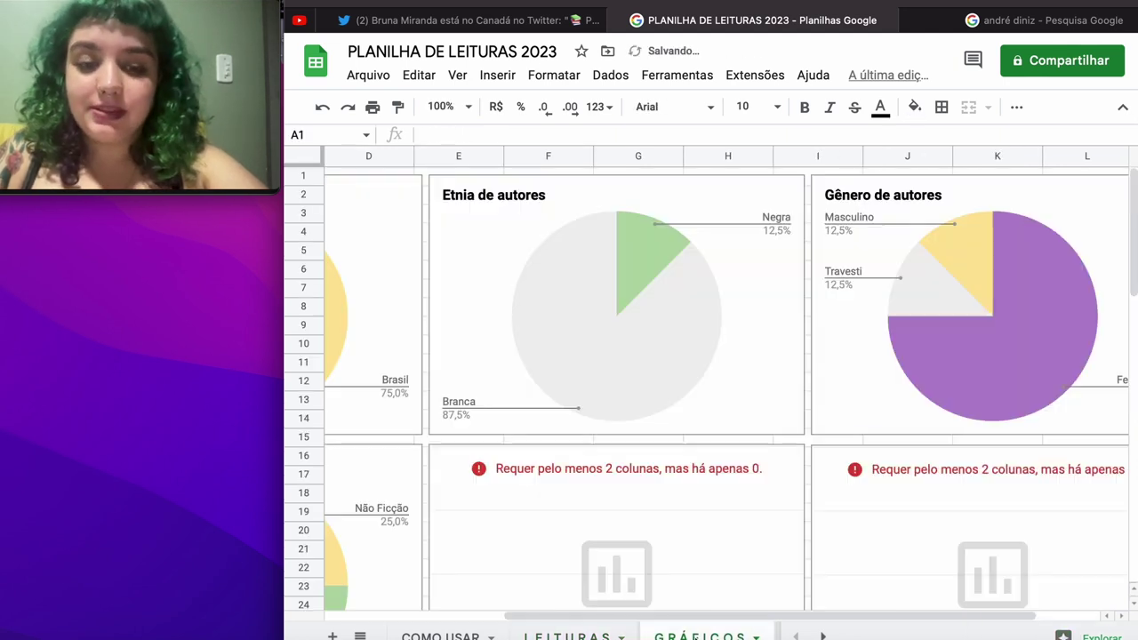
# Step: Scroll through the GRÁFICOS sheet to inspect the charts showing 'Requer pelo menos 2 colunas'
pyautogui.hscroll(-3, 689, 500)
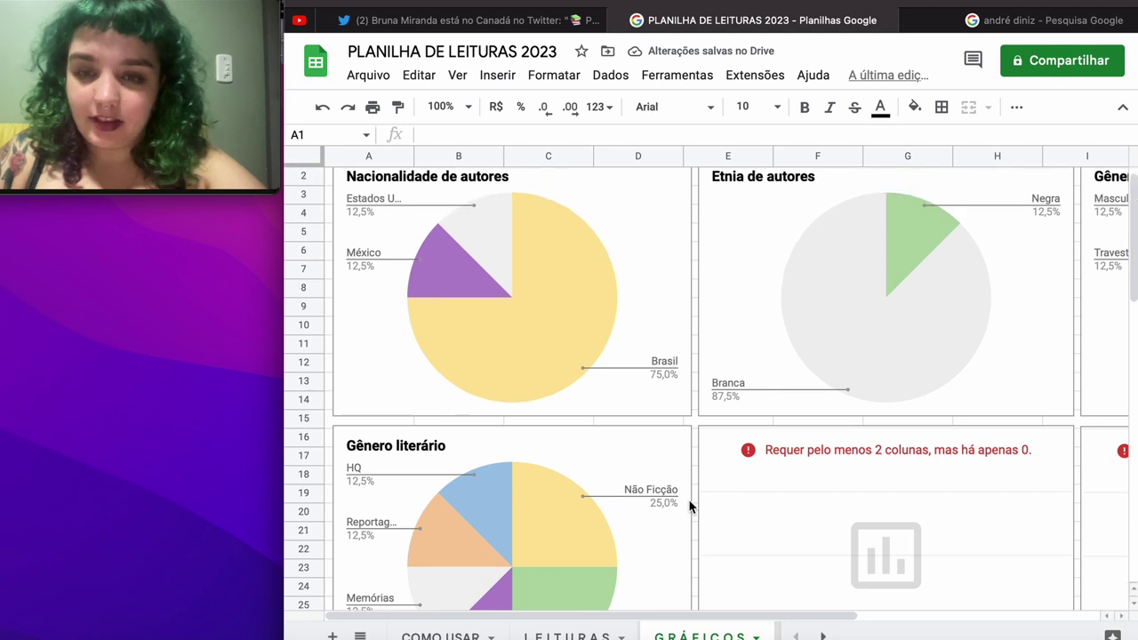
pyautogui.scroll(1, 689, 505)
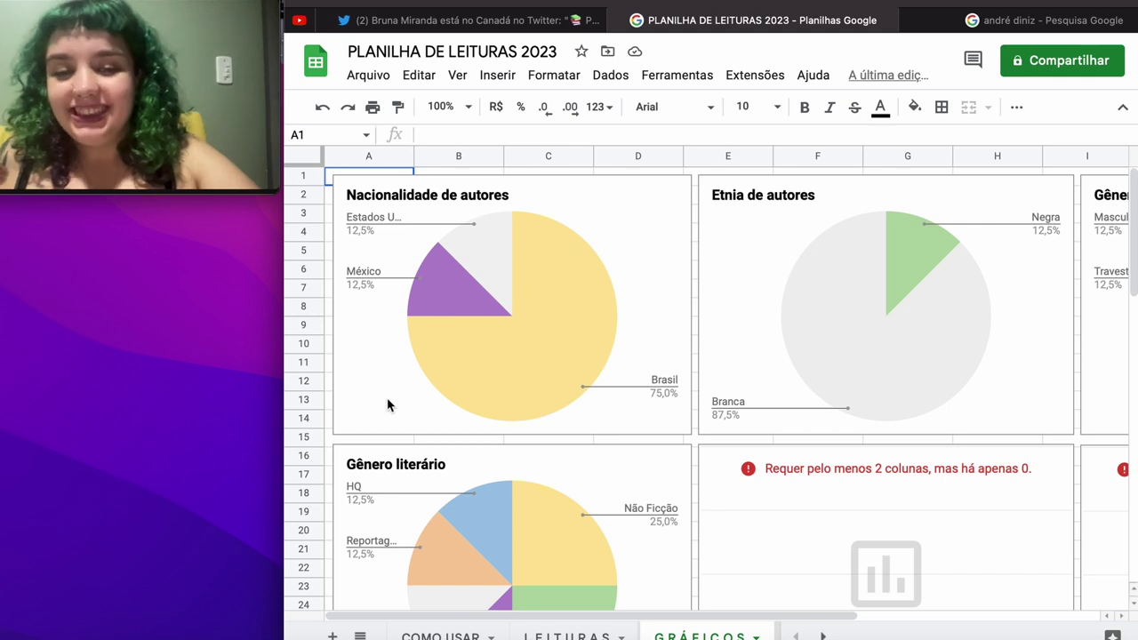
pyautogui.hscroll(5, 513, 336)
pyautogui.hscroll(-2, 513, 335)
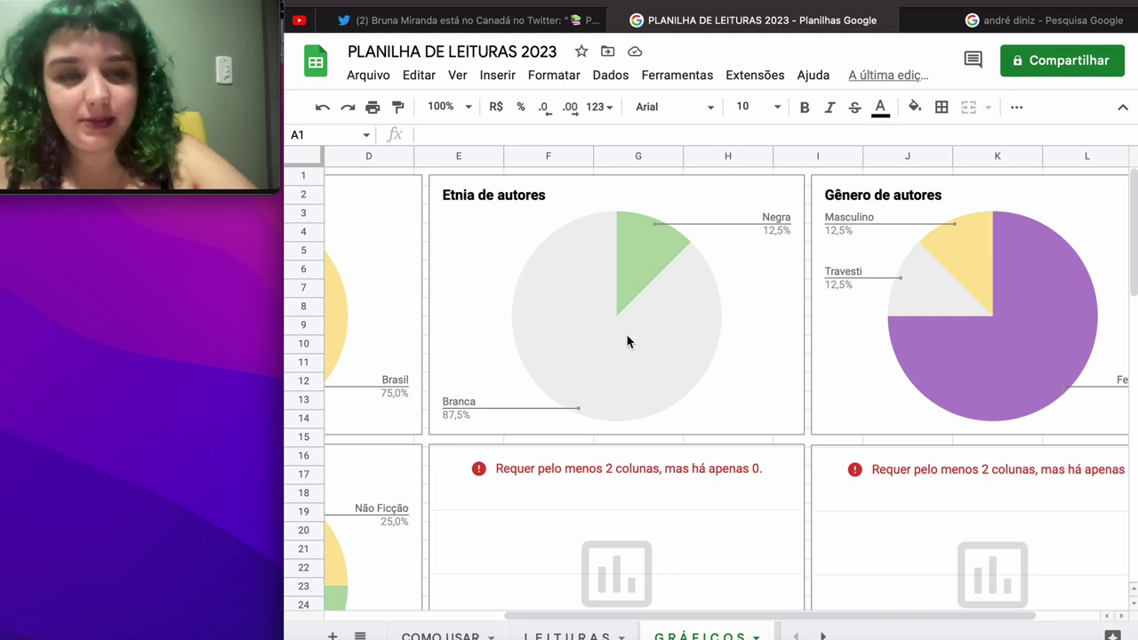
pyautogui.hscroll(2, 626, 340)
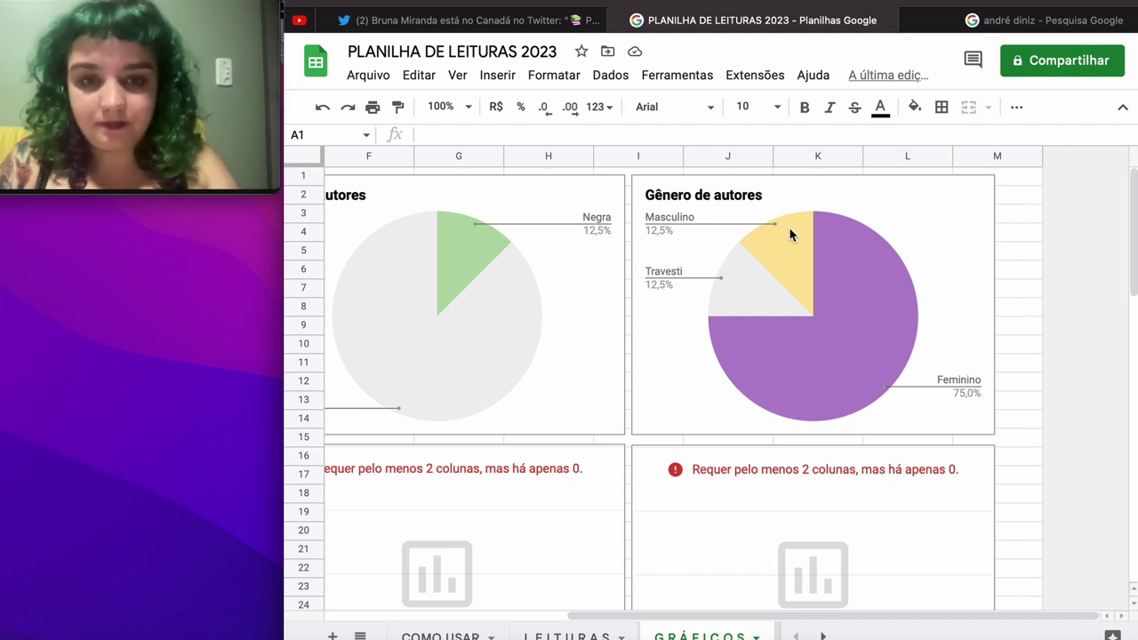
pyautogui.hscroll(-5, 789, 227)
pyautogui.scroll(-3, 788, 227)
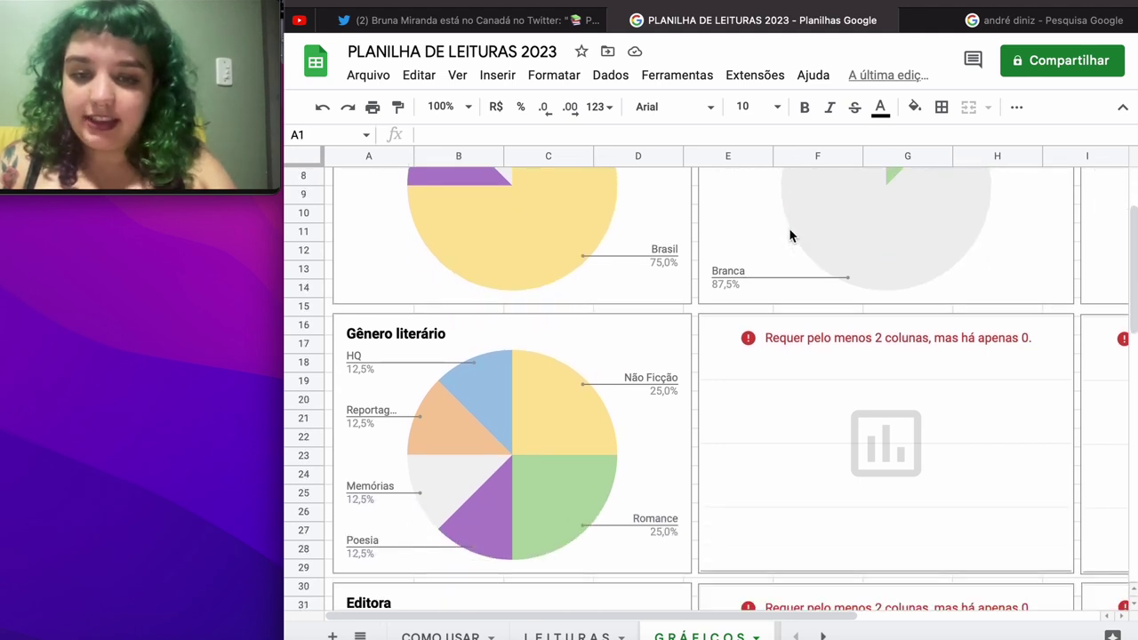
pyautogui.scroll(-3, 789, 235)
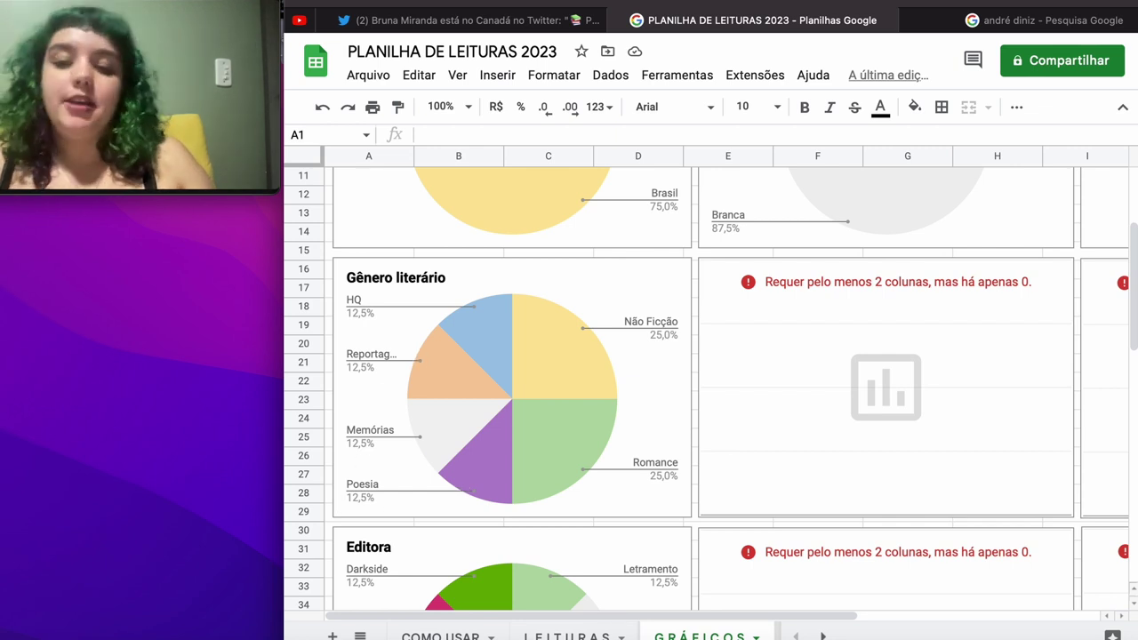
pyautogui.scroll(-5, 419, 356)
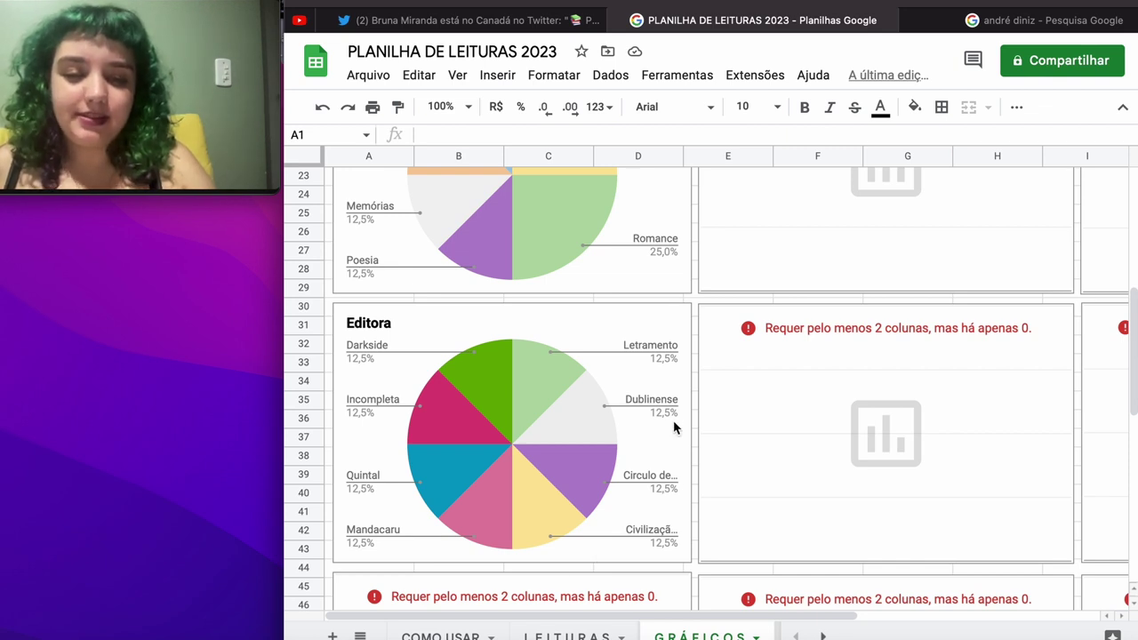
pyautogui.hscroll(8, 660, 355)
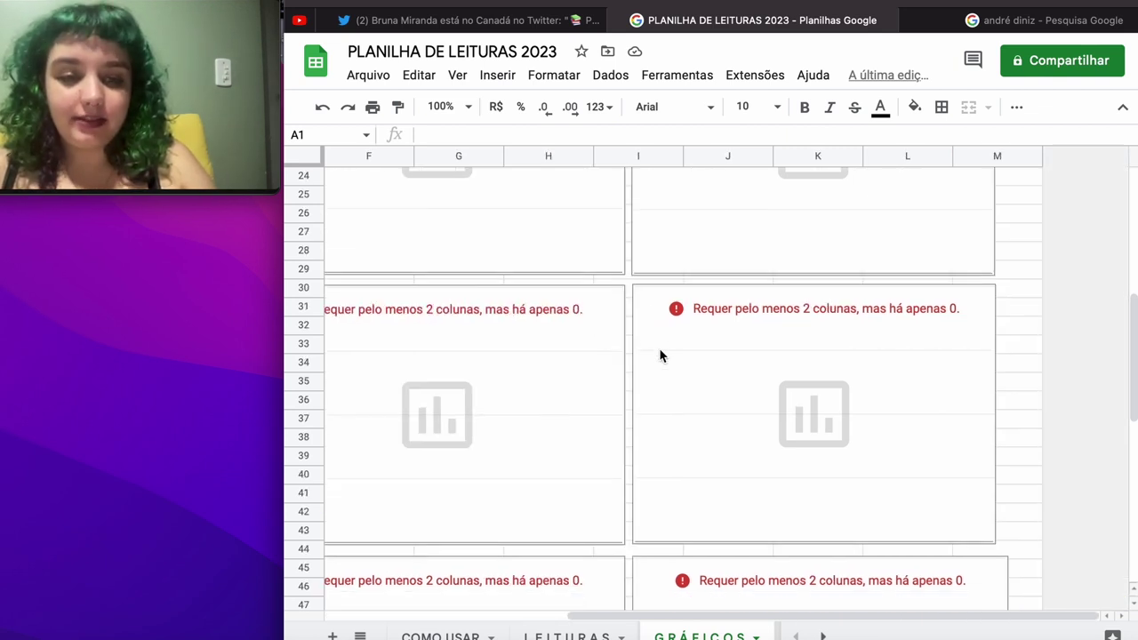
pyautogui.hscroll(-6, 660, 355)
pyautogui.scroll(-6, 659, 355)
pyautogui.scroll(-8, 660, 355)
pyautogui.hscroll(-2, 660, 355)
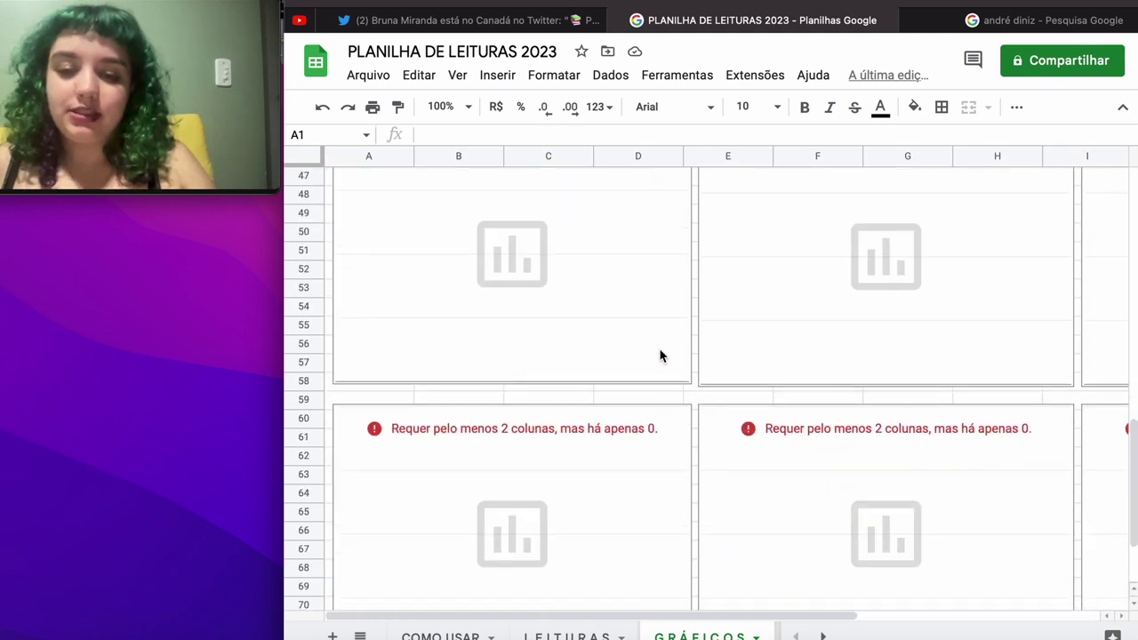
# Step: Delete six empty error charts in the lower sheet area, including those at E45:H58 and A45:D58
pyautogui.click(660, 354)
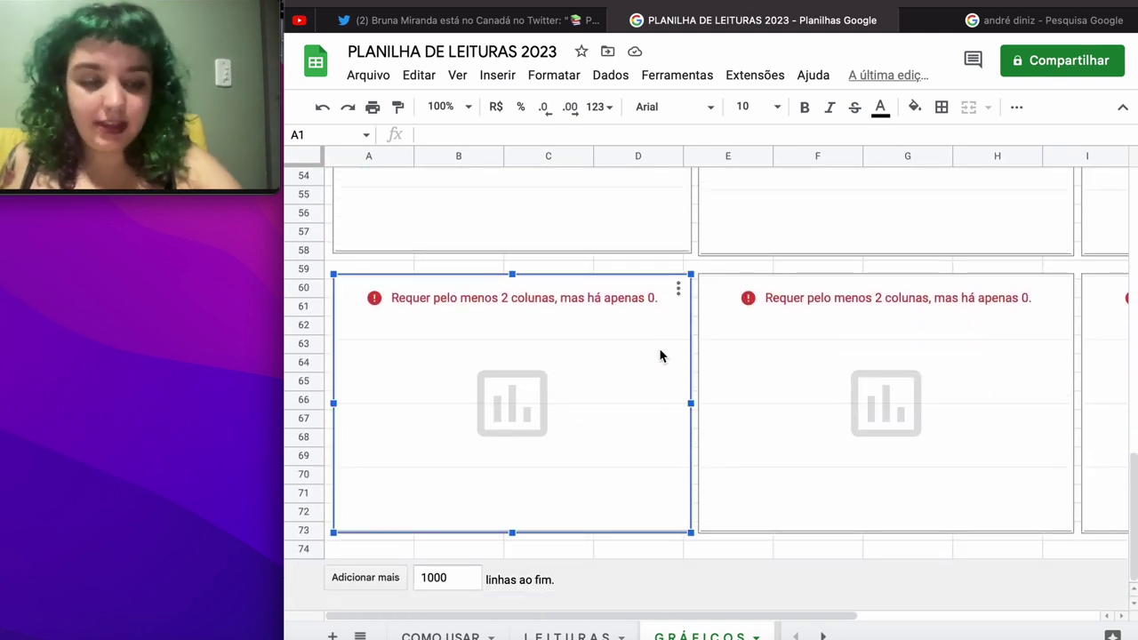
pyautogui.press('Delete')
pyautogui.click(859, 373)
pyautogui.press('Delete')
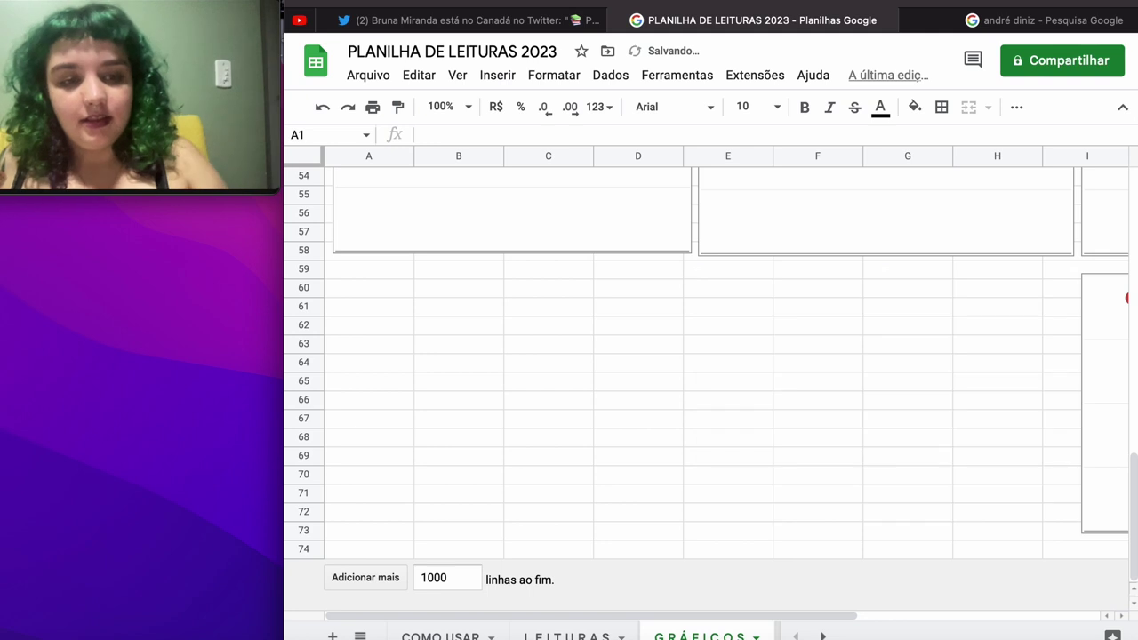
pyautogui.hscroll(5, 859, 373)
pyautogui.scroll(1, 859, 374)
pyautogui.click(859, 373)
pyautogui.press('Delete')
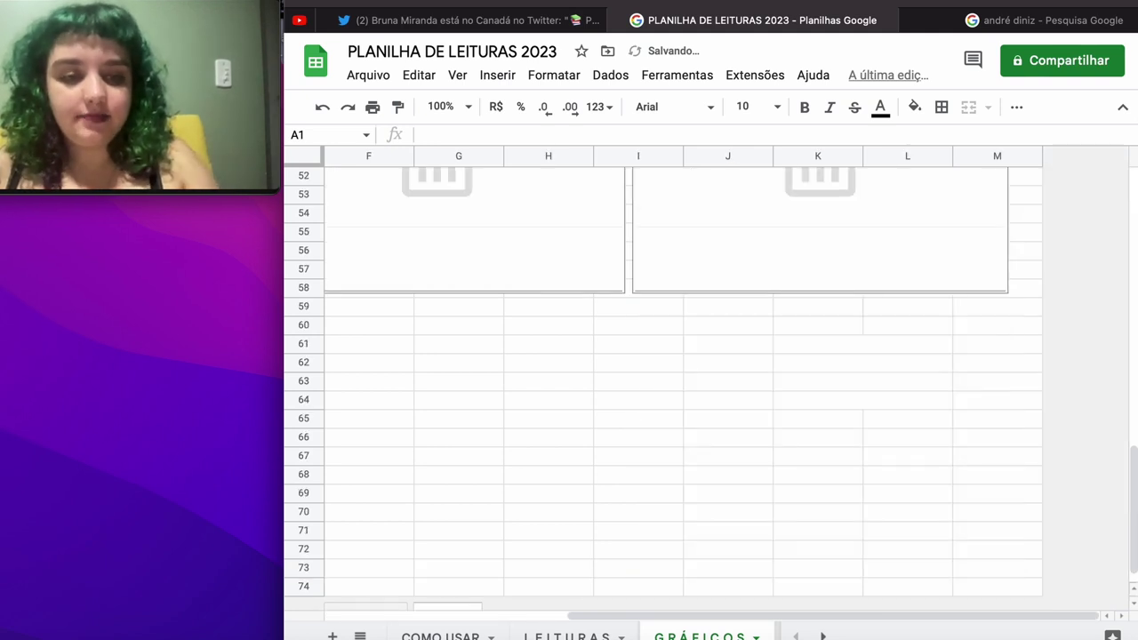
pyautogui.scroll(3, 858, 377)
pyautogui.hscroll(-1, 858, 378)
pyautogui.click(825, 313)
pyautogui.press('Delete')
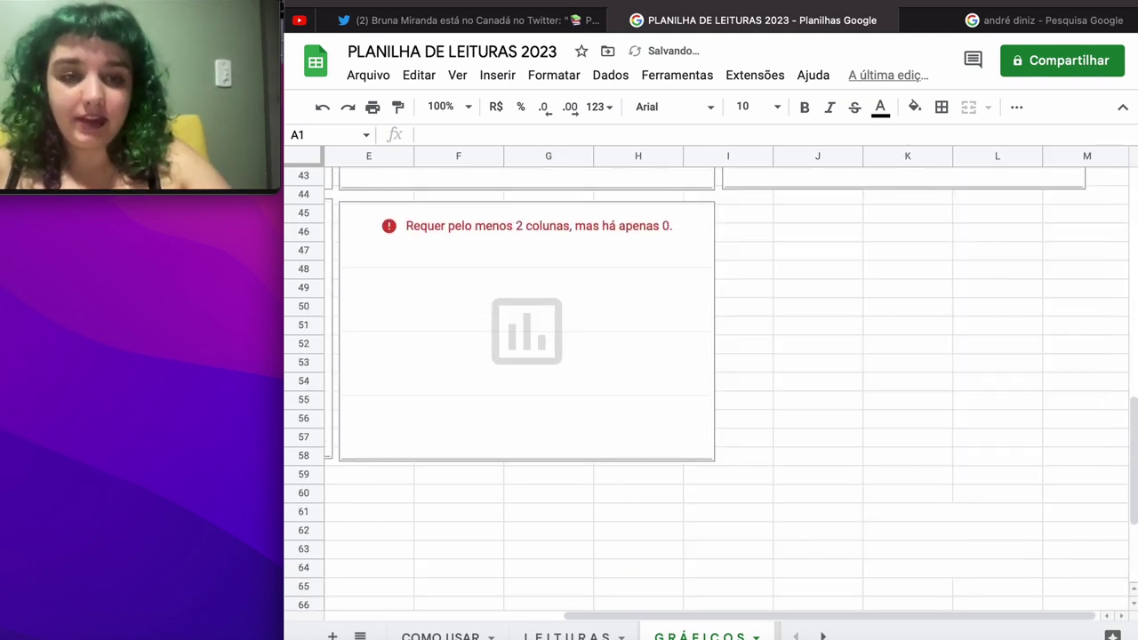
pyautogui.click(629, 332)
pyautogui.press('Delete')
pyautogui.hscroll(-4, 629, 333)
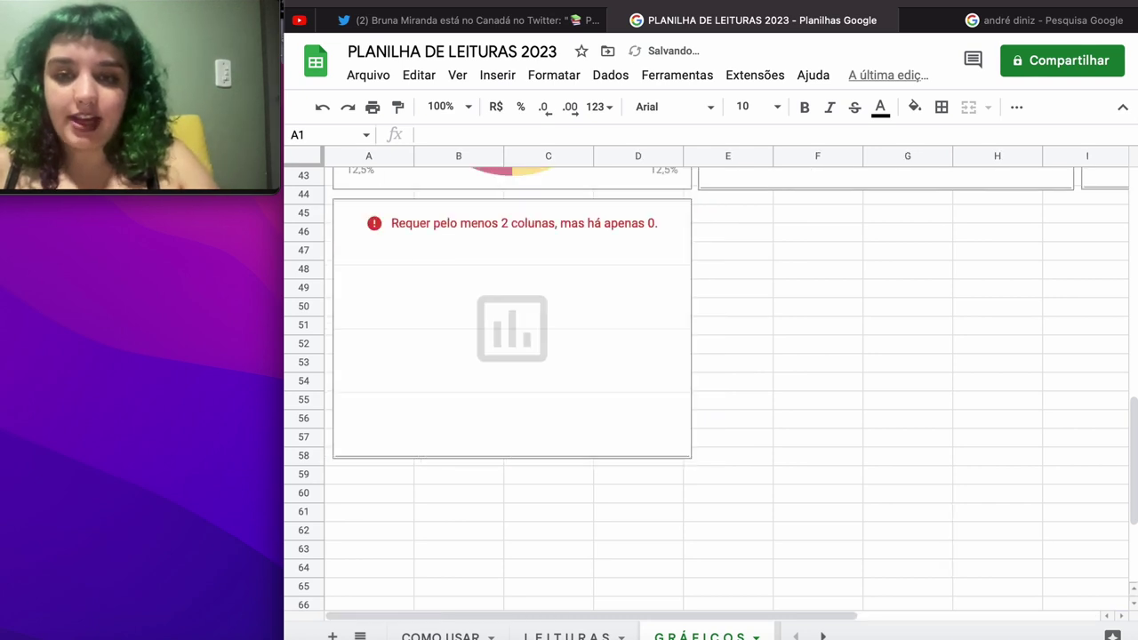
pyautogui.scroll(-1, 587, 328)
pyautogui.click(511, 317)
pyautogui.press('Delete')
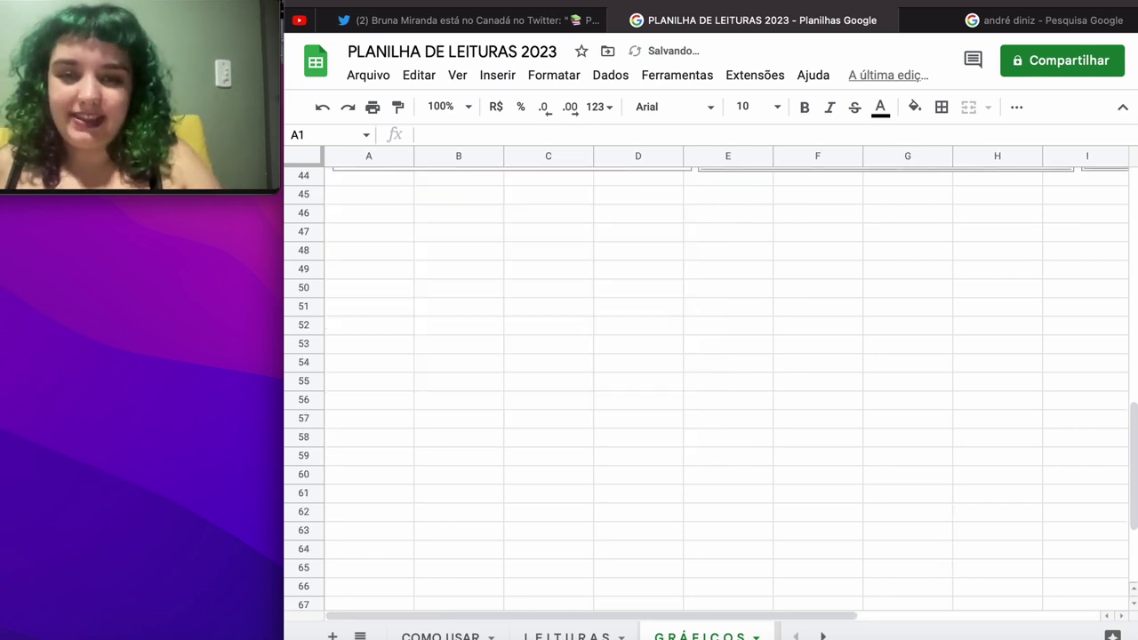
# Step: Delete the remaining four error charts, including E30:H43 and the one beside Gênero literário
pyautogui.scroll(5, 727, 378)
pyautogui.hscroll(2, 727, 378)
pyautogui.click(639, 352)
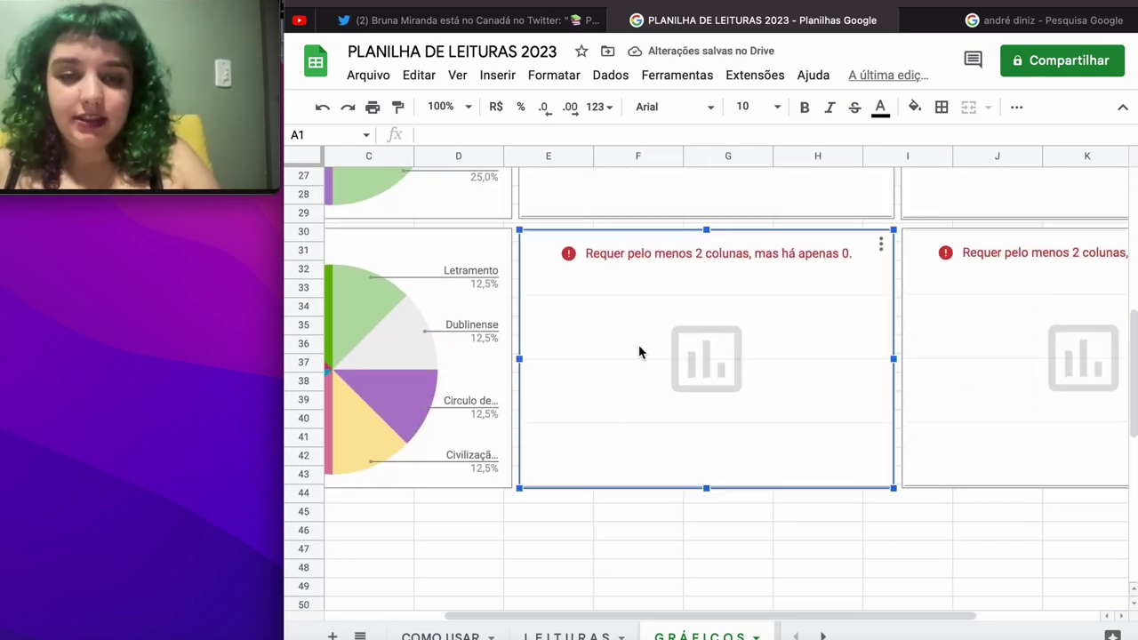
pyautogui.press('Delete')
pyautogui.click(961, 323)
pyautogui.press('Delete')
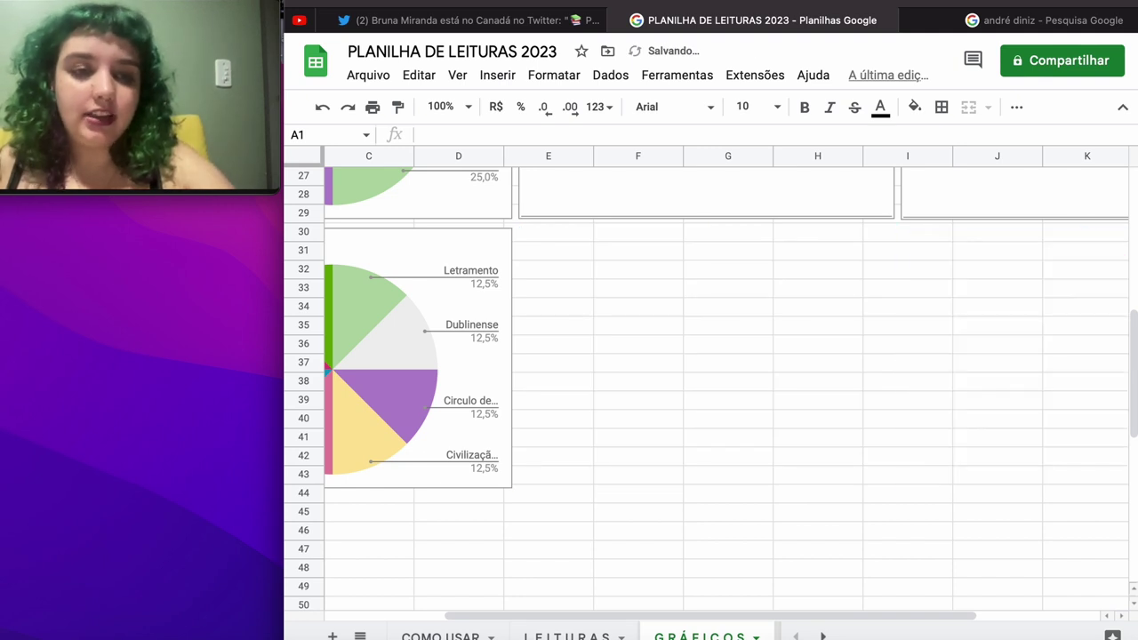
pyautogui.scroll(5, 718, 390)
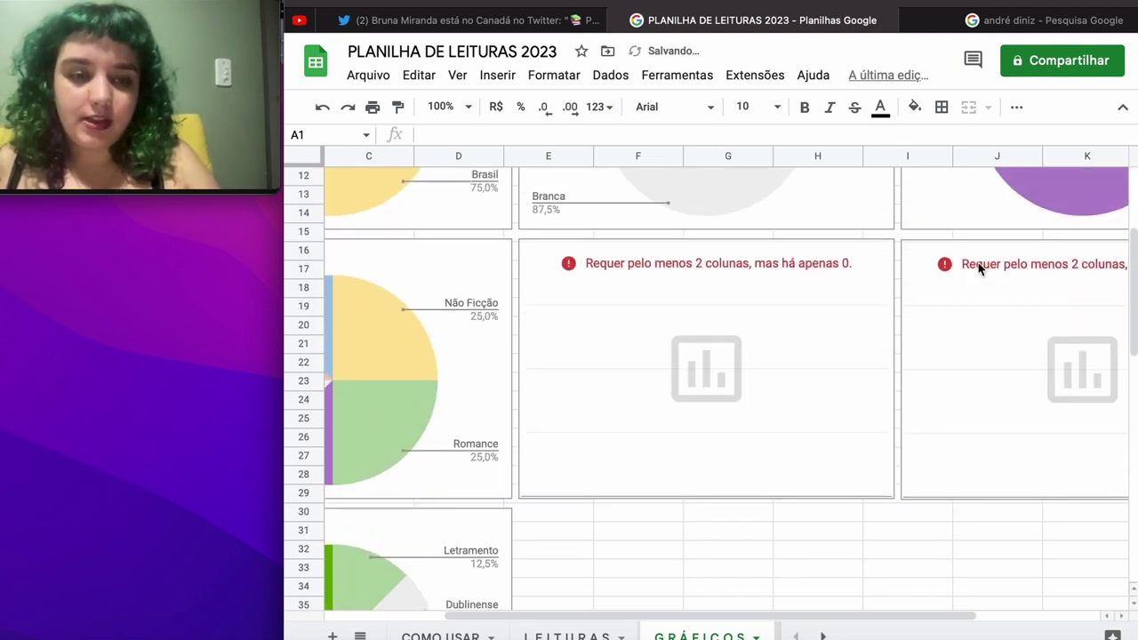
pyautogui.click(979, 267)
pyautogui.press('Delete')
pyautogui.click(753, 276)
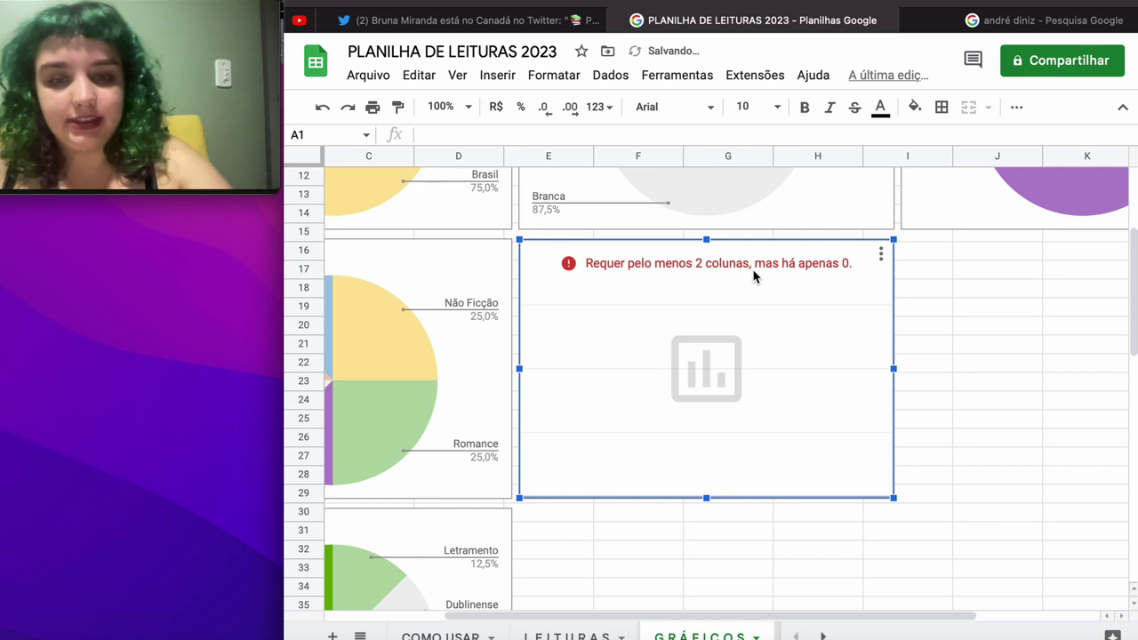
pyautogui.press('Delete')
pyautogui.scroll(5, 753, 277)
pyautogui.hscroll(1, 753, 276)
pyautogui.hscroll(-3, 718, 389)
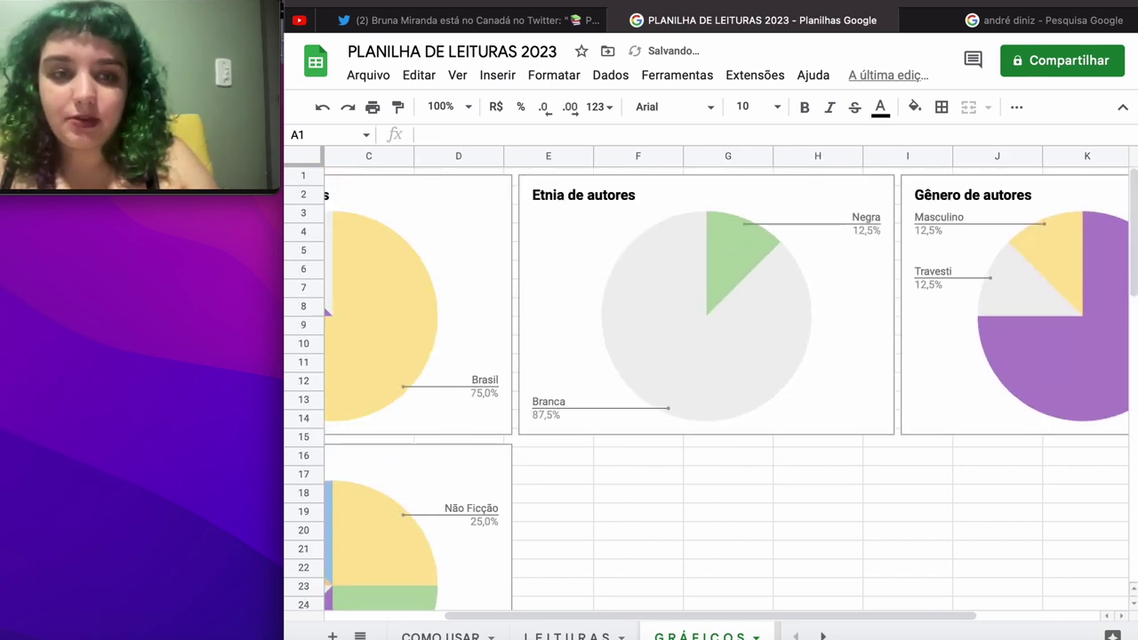
pyautogui.scroll(-5, 718, 389)
pyautogui.scroll(-4, 451, 230)
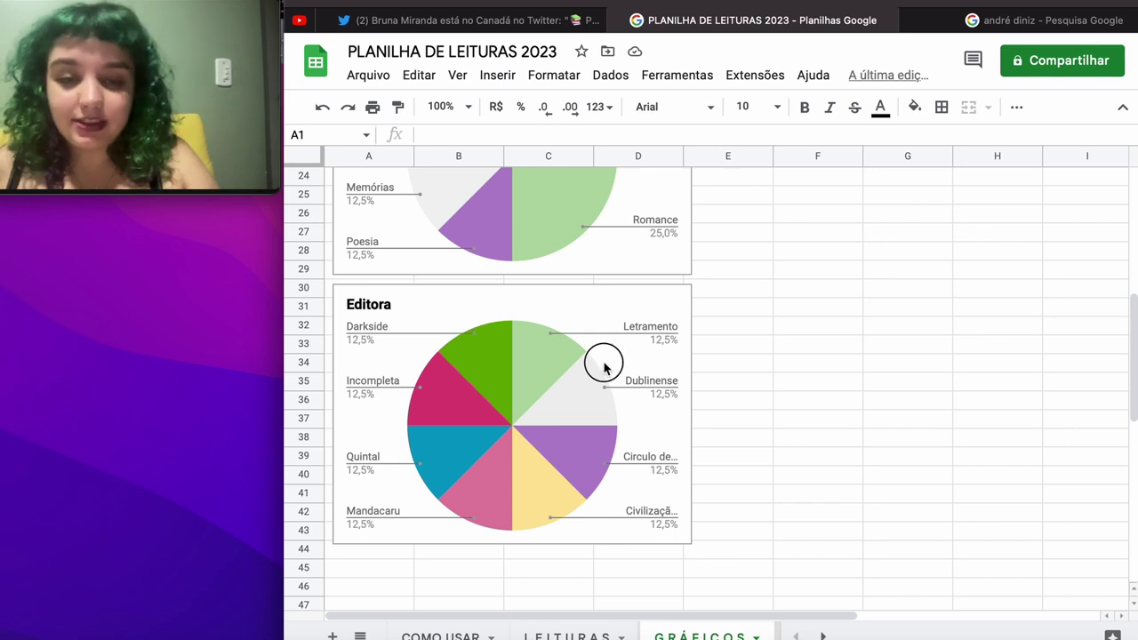
# Step: Select the Editora pie chart and briefly open its Chart editor
pyautogui.click(553, 378)
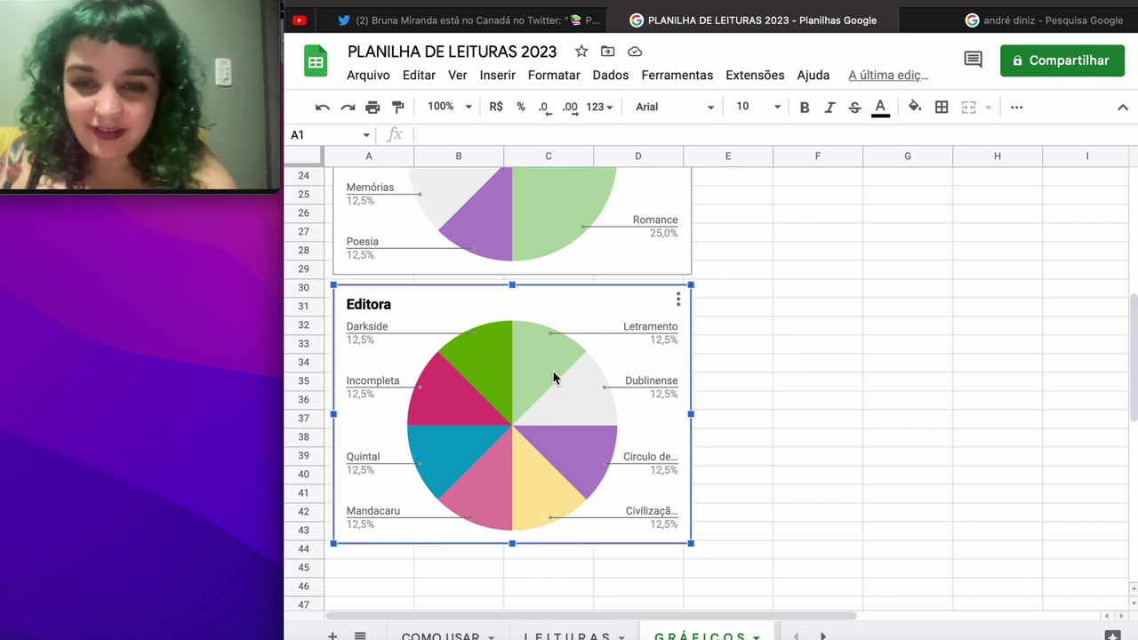
pyautogui.doubleClick(655, 379)
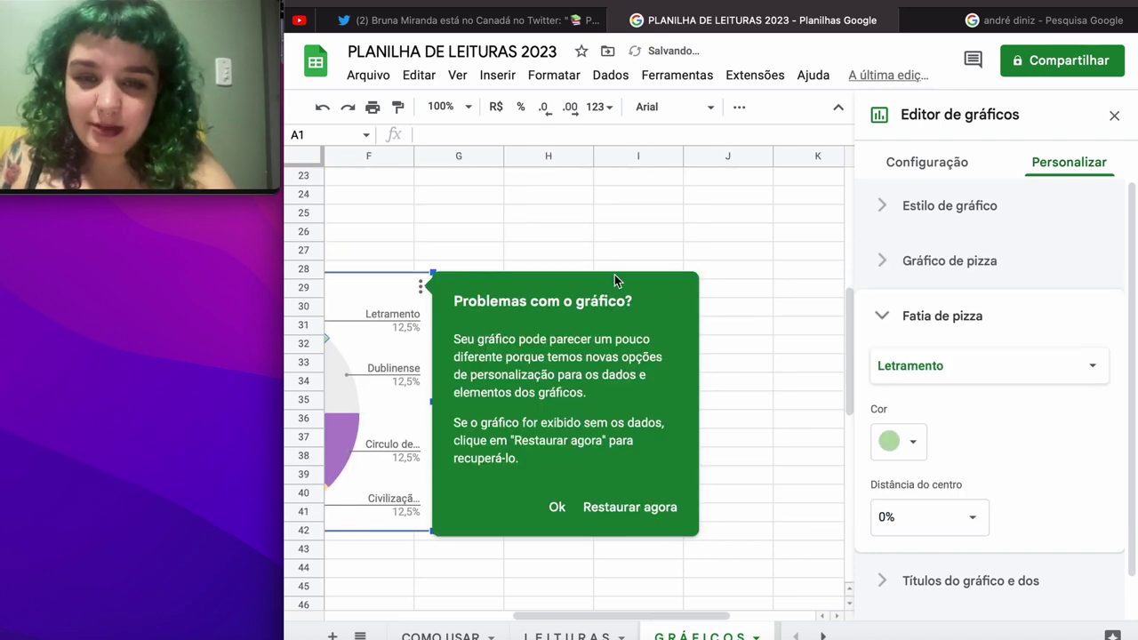
pyautogui.click(613, 231)
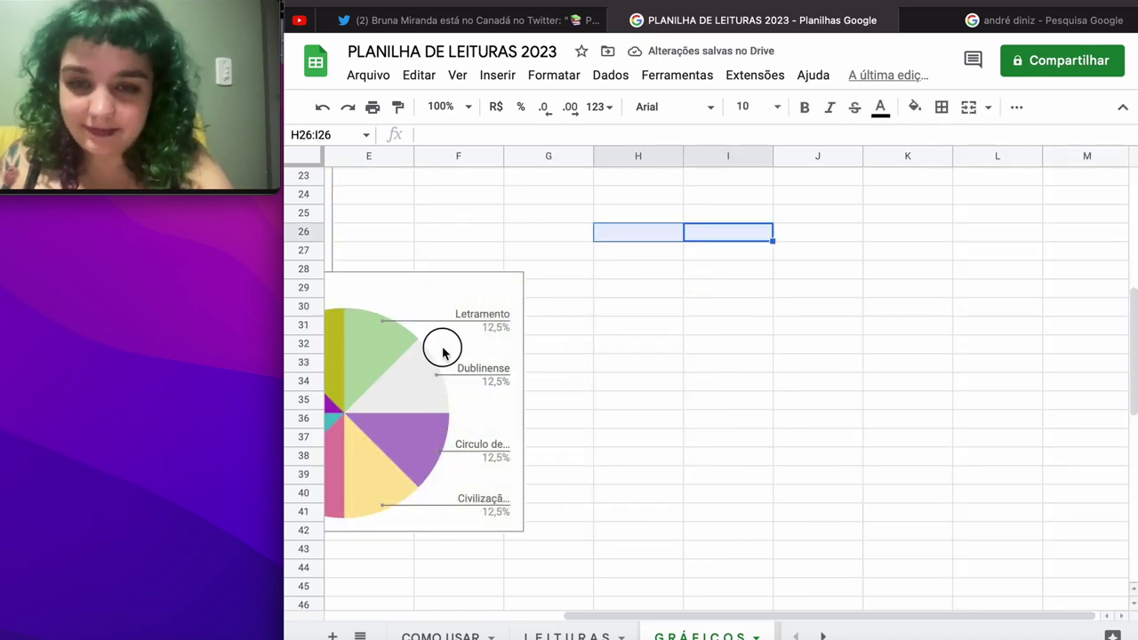
# Step: Drag the Editora pie chart up next to the Gênero literário chart
pyautogui.click(380, 333)
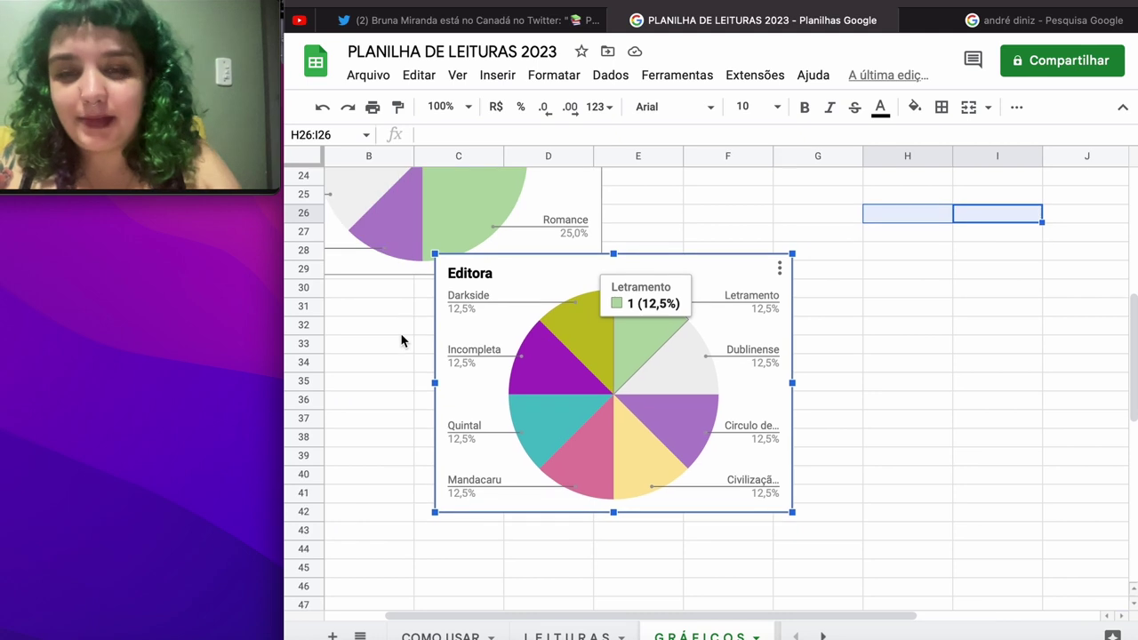
pyautogui.moveTo(490, 346); pyautogui.dragTo(706, 249)
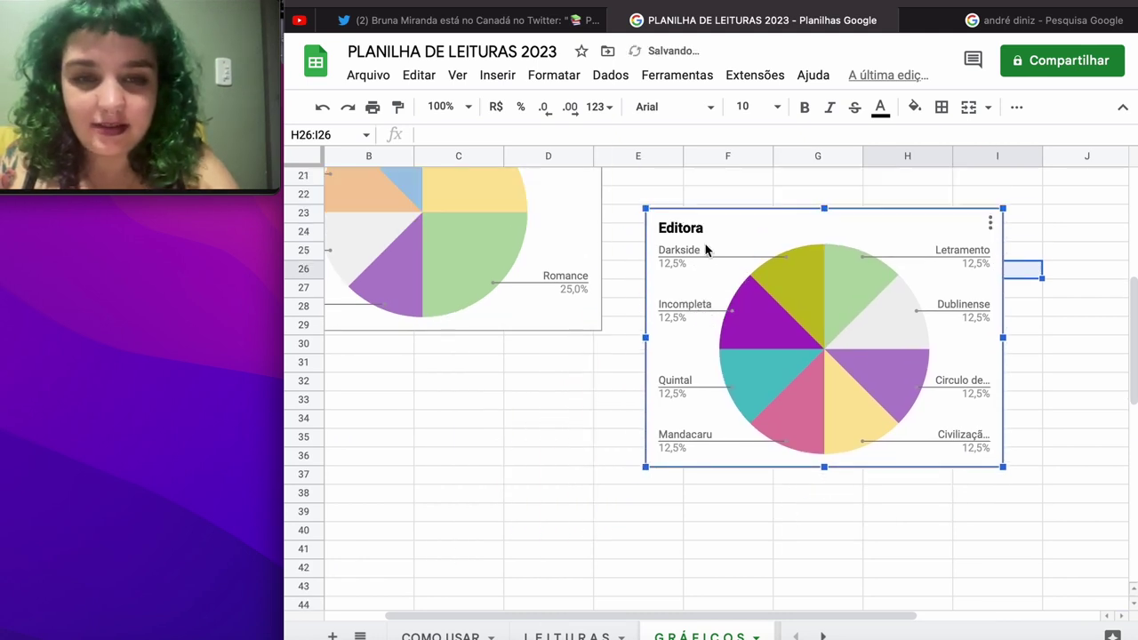
pyautogui.scroll(5, 706, 249)
pyautogui.hscroll(2, 706, 249)
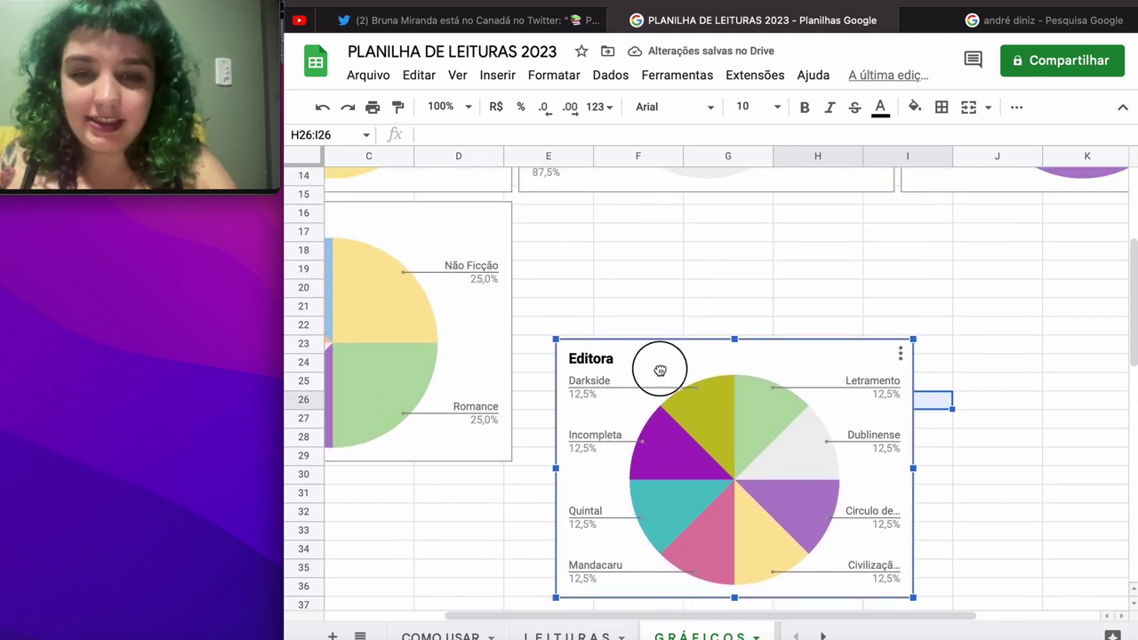
pyautogui.moveTo(661, 366); pyautogui.dragTo(628, 256)
pyautogui.click(632, 552)
pyautogui.hscroll(-2, 632, 556)
pyautogui.scroll(-1, 633, 555)
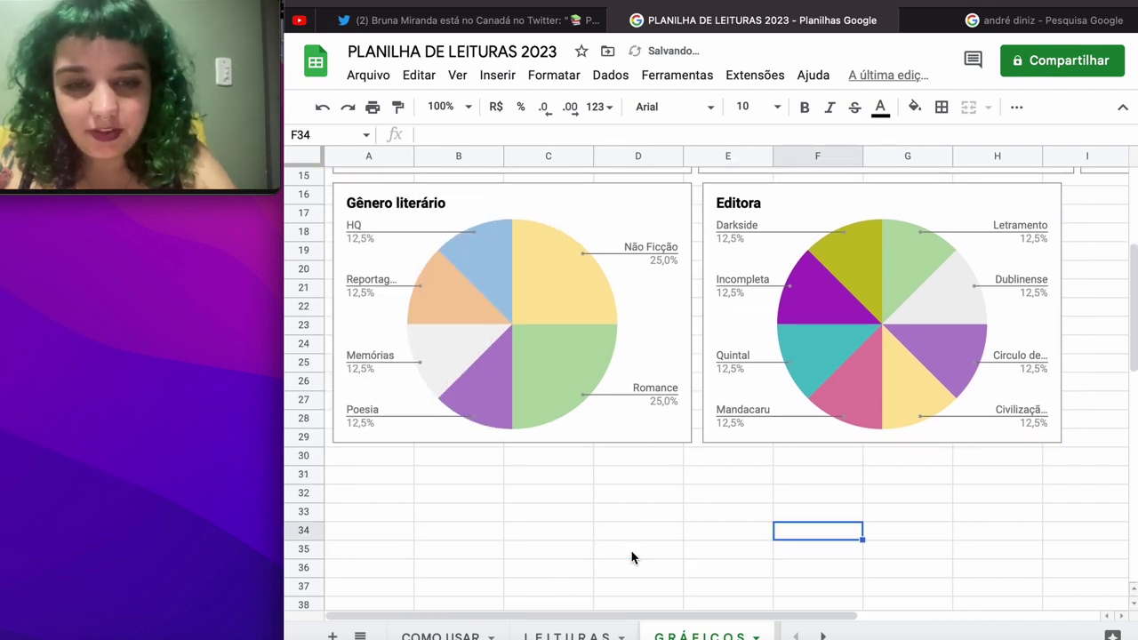
pyautogui.scroll(7, 631, 558)
pyautogui.hscroll(3, 631, 557)
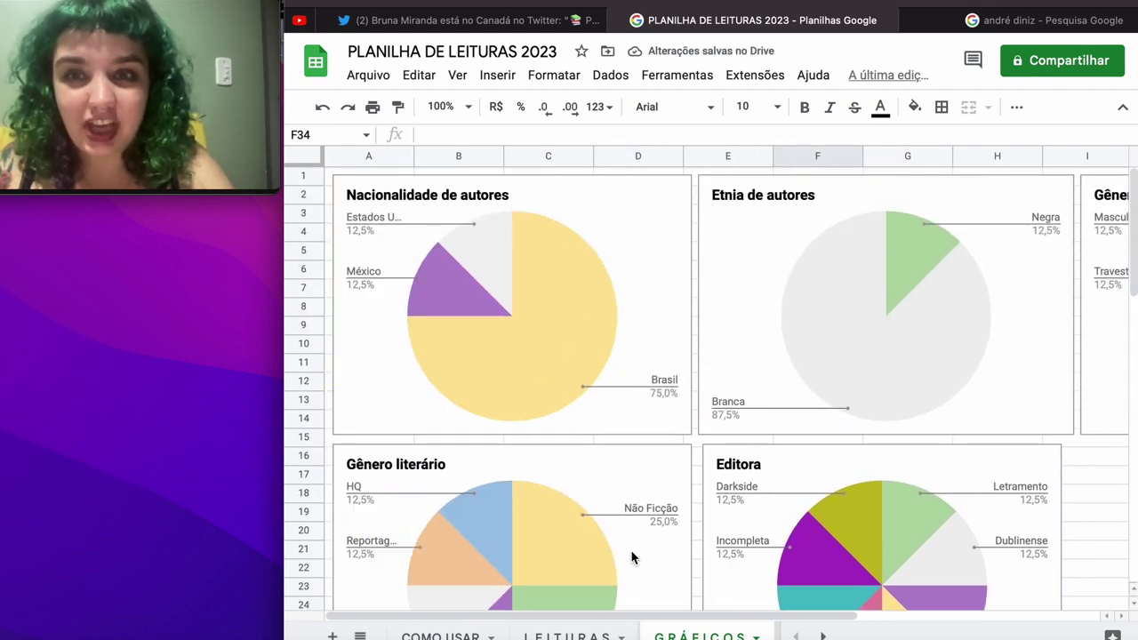
pyautogui.scroll(-6, 631, 558)
pyautogui.hscroll(-3, 631, 558)
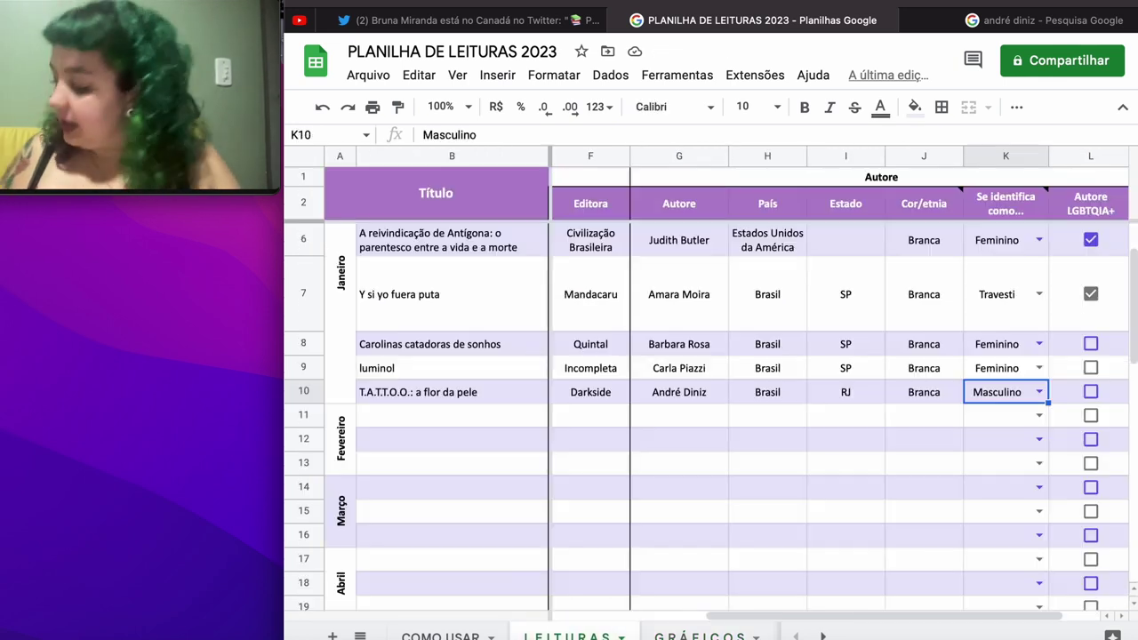
# Step: Insert a blank row above row 12 in the LEITURAS sheet's Fevereiro block
pyautogui.click(566, 635)
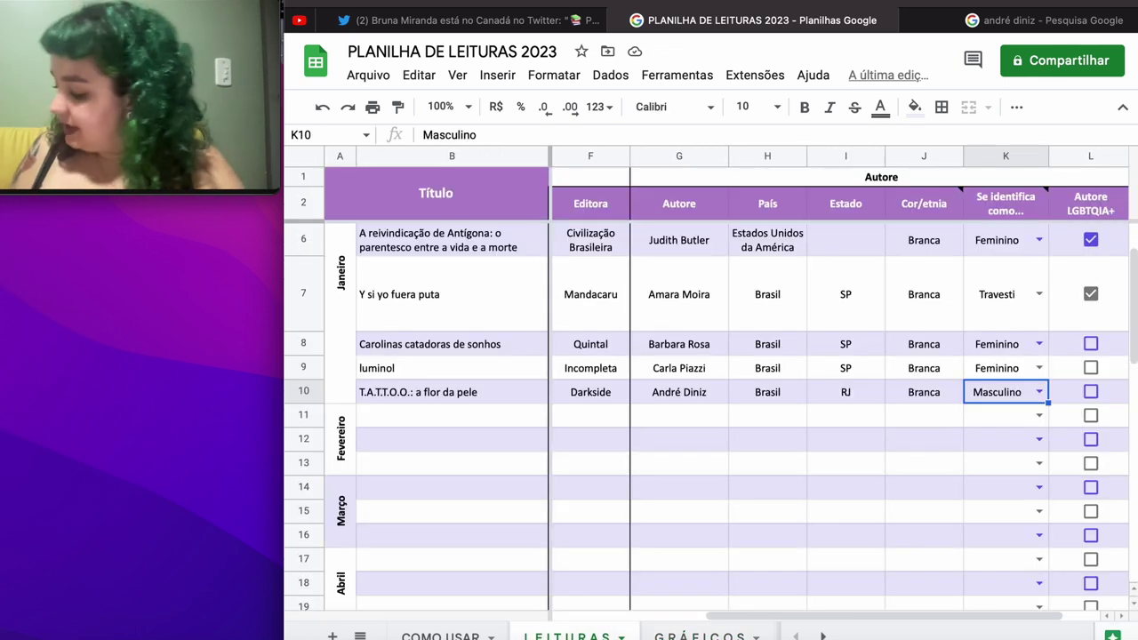
pyautogui.click(415, 416)
pyautogui.rightClick(415, 416)
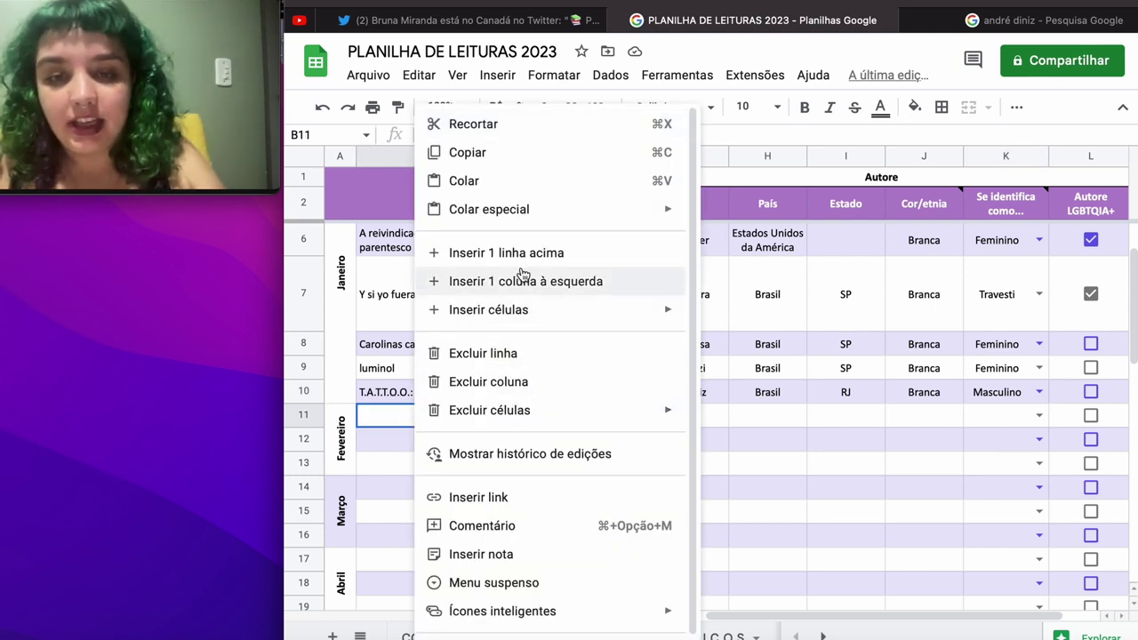
pyautogui.click(386, 448)
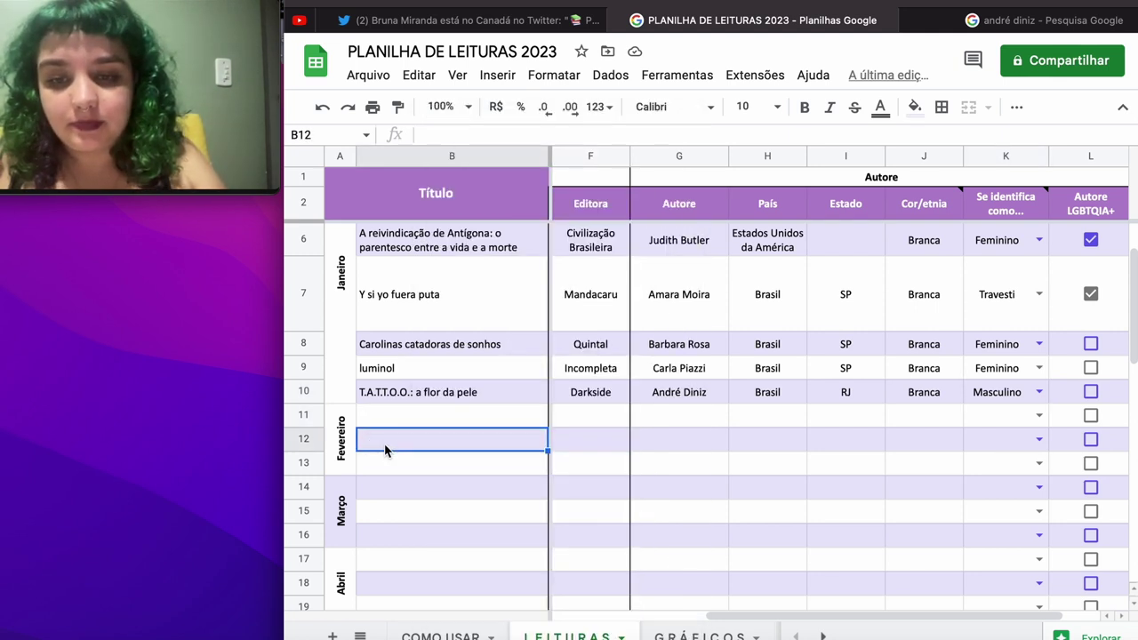
pyautogui.rightClick(386, 450)
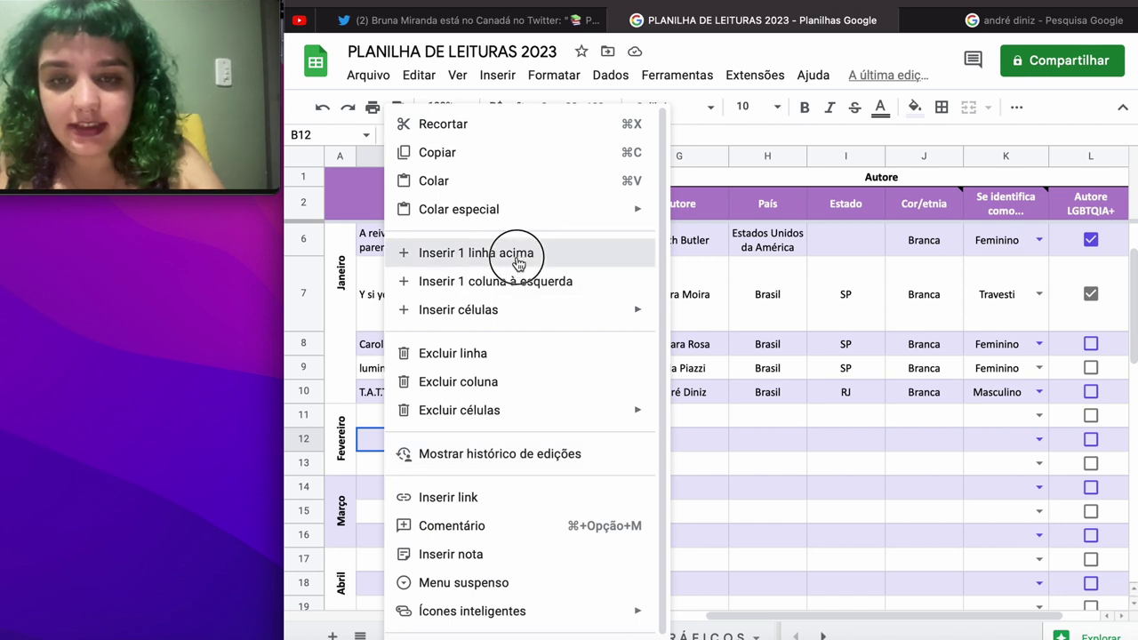
pyautogui.click(518, 263)
pyautogui.click(436, 416)
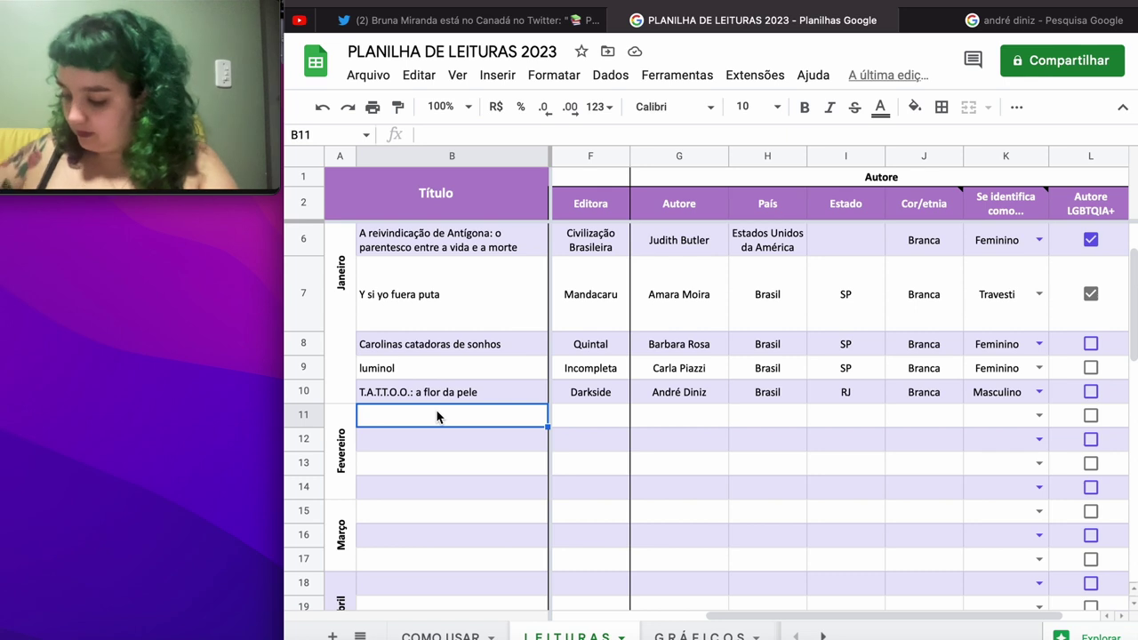
# Step: Enter 'lovistóri' as the first February title in B11, then return to the Google search tab
pyautogui.write('lo')
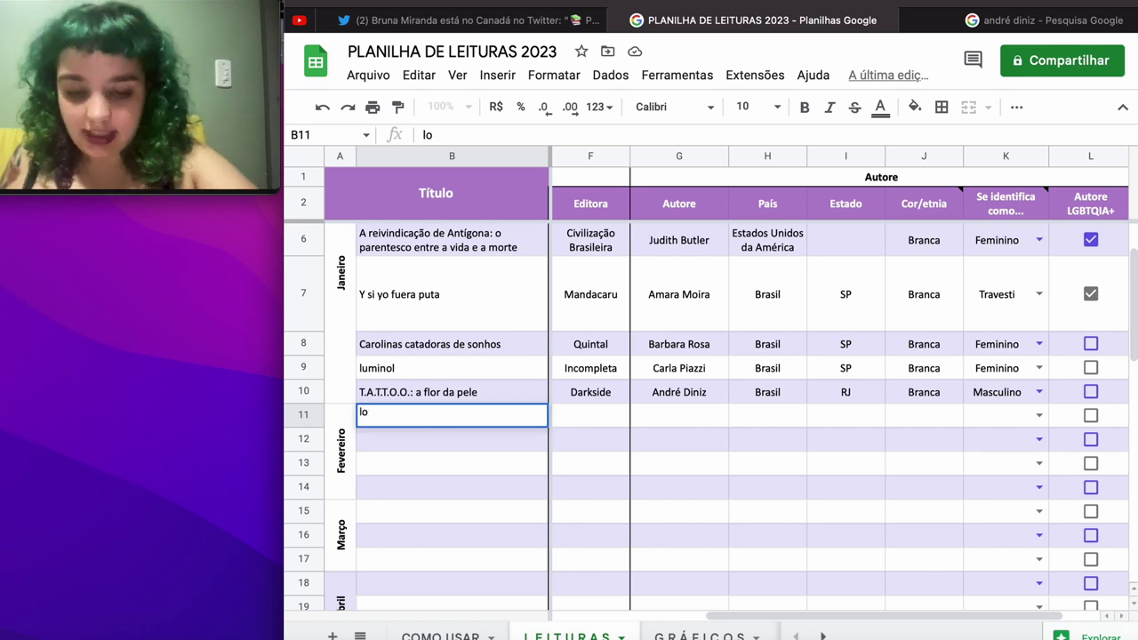
pyautogui.write('vistóri')
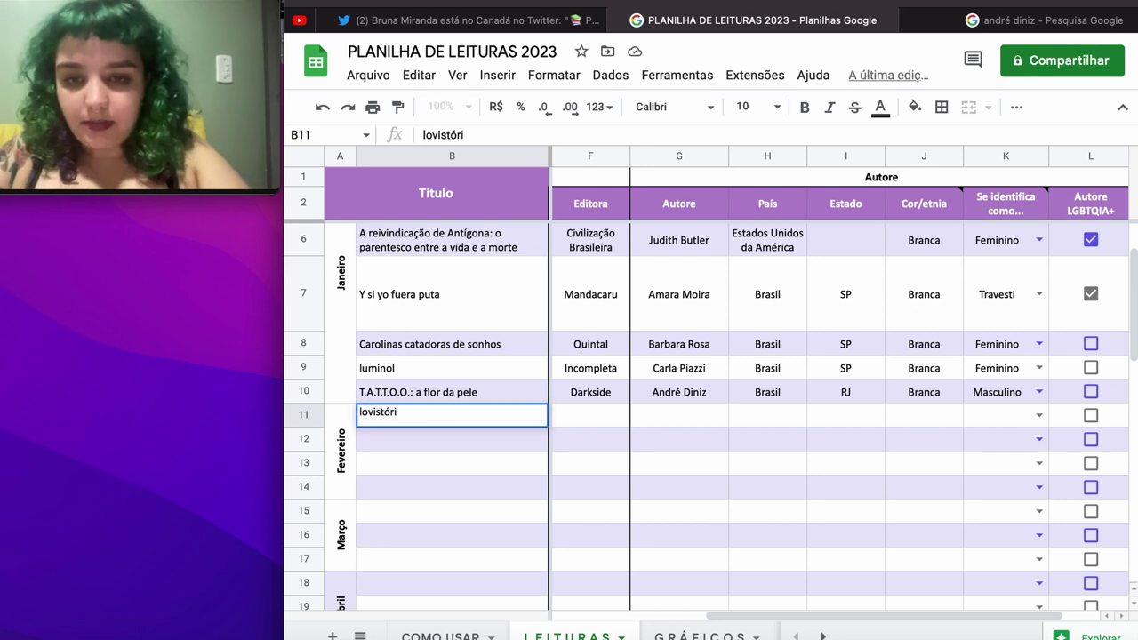
pyautogui.press('Tab')
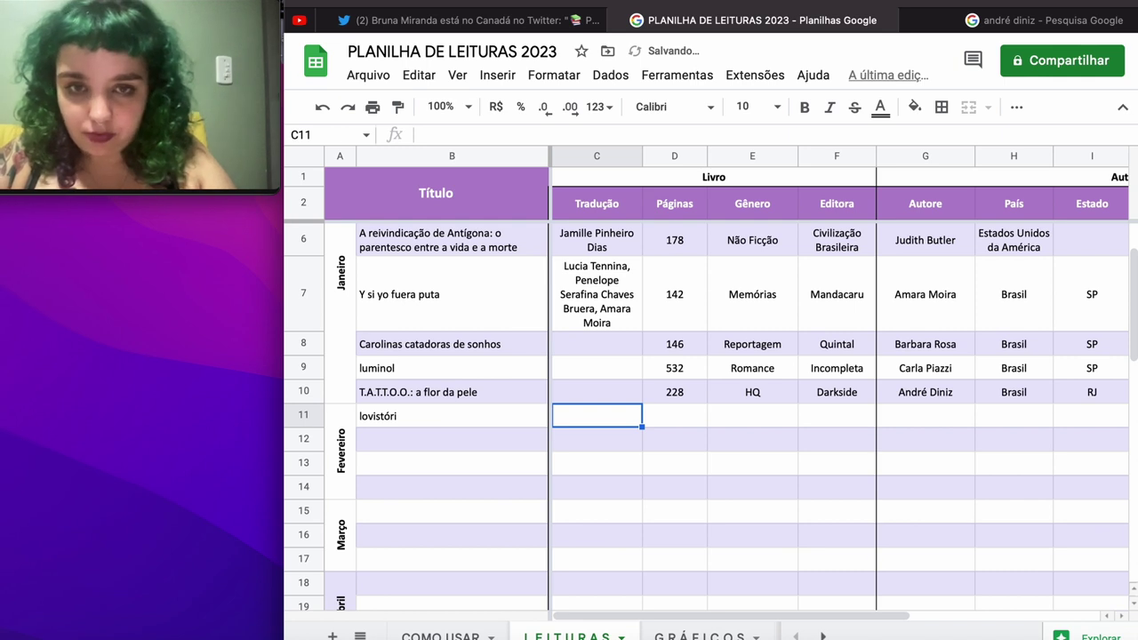
pyautogui.click(674, 416)
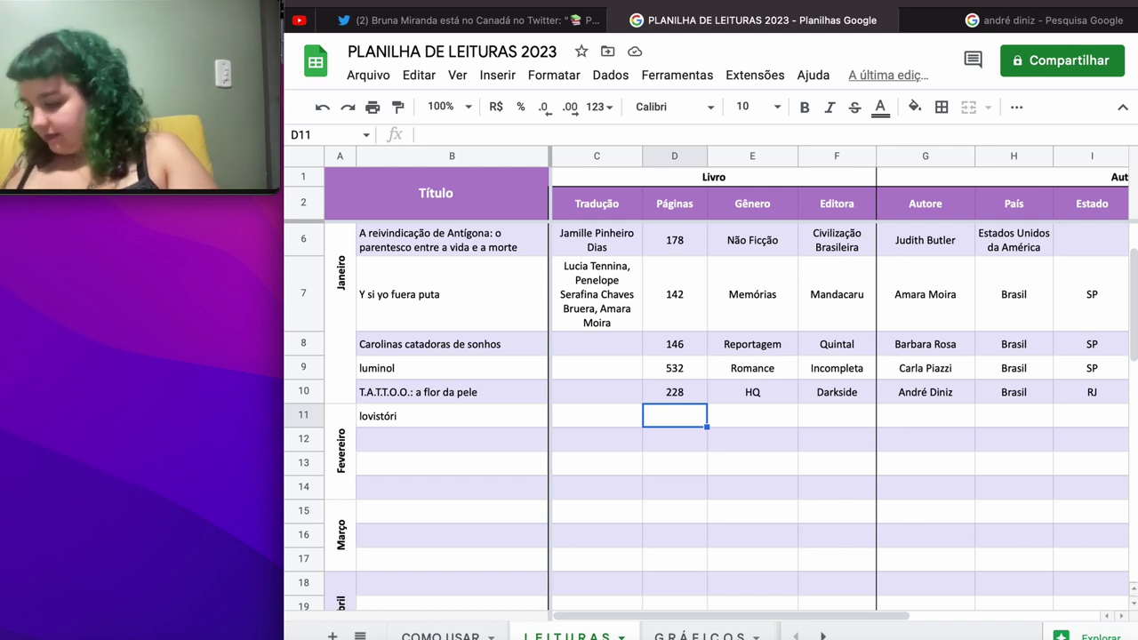
pyautogui.click(1049, 19)
# Step: Look up Lovistori on Skoob to get its details: 2021, 80 pages, Brasa Editora
pyautogui.press('super+l')
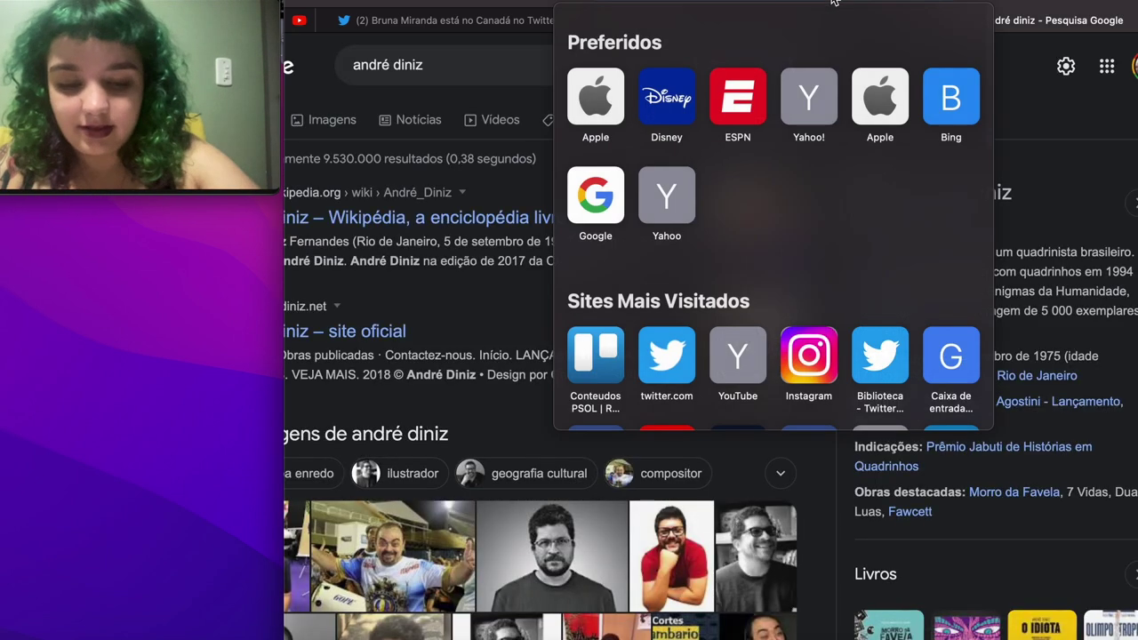
pyautogui.write('skoob')
pyautogui.press('Return')
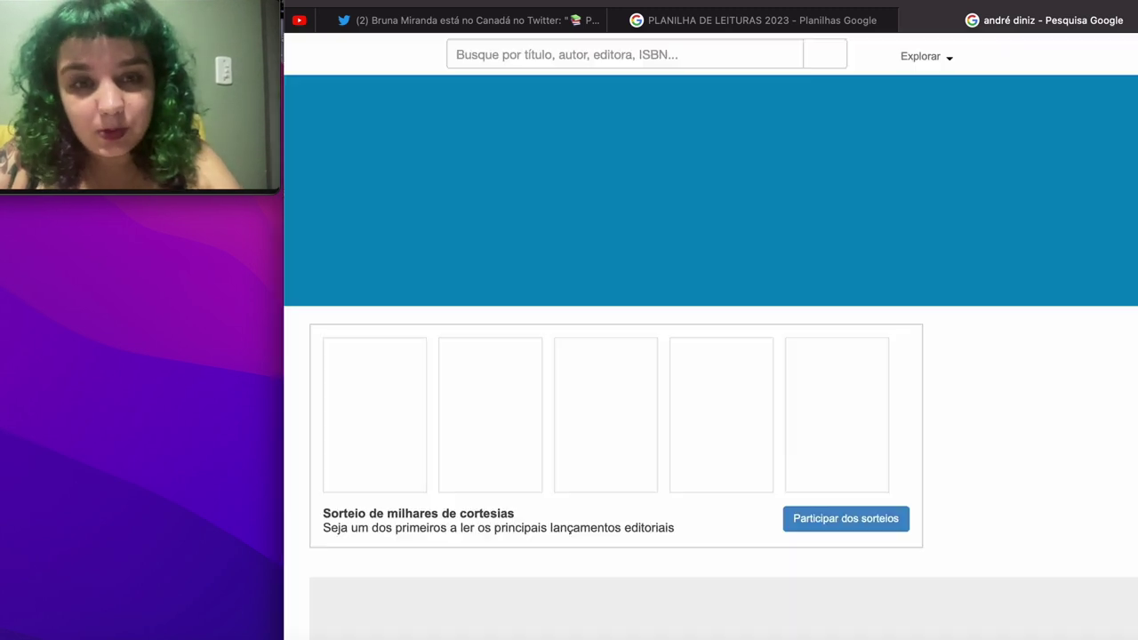
pyautogui.click(660, 46)
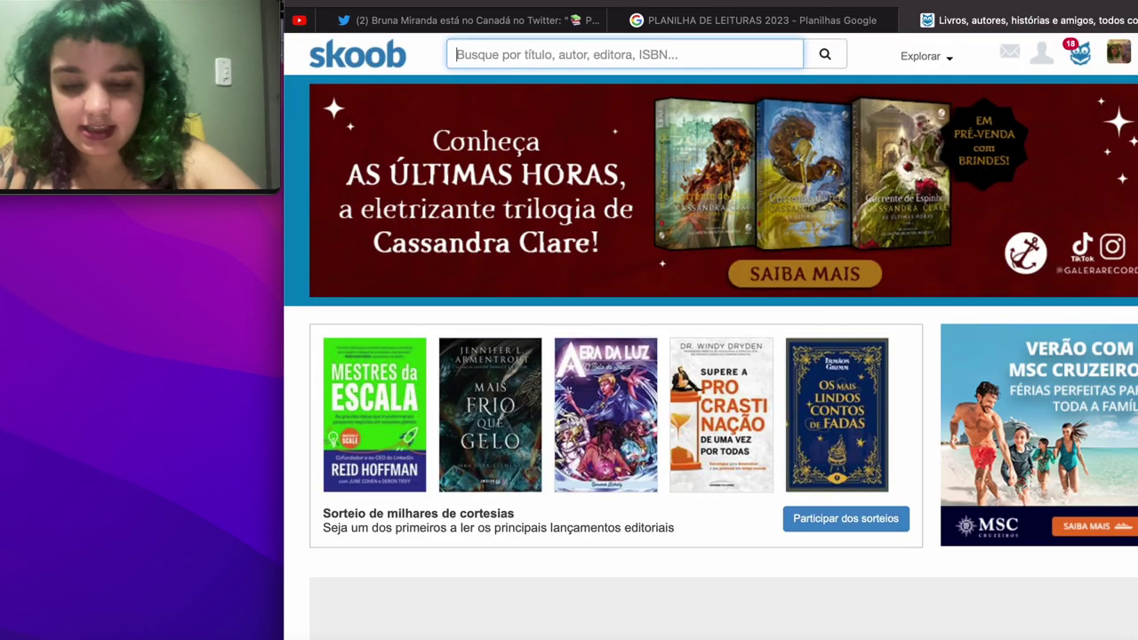
pyautogui.write('lovis')
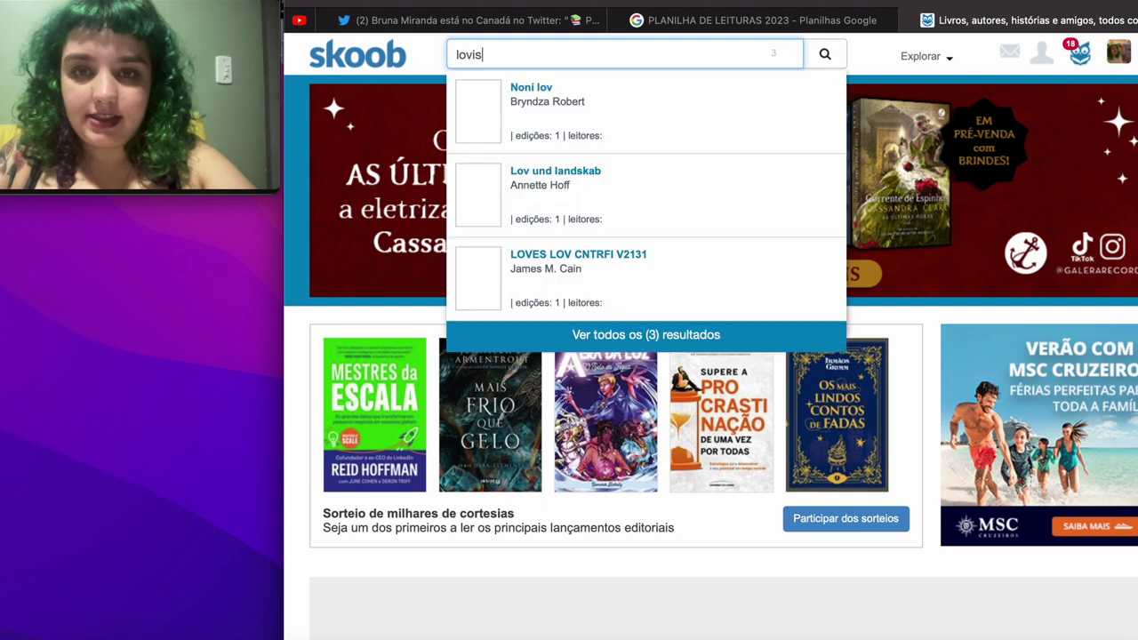
pyautogui.write('tori')
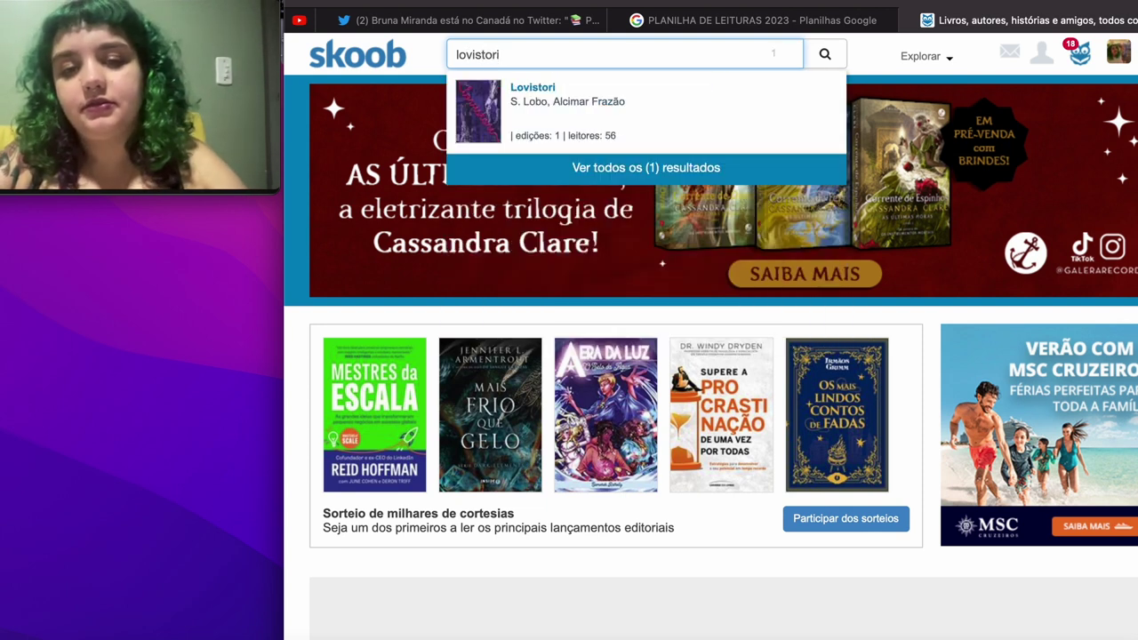
pyautogui.moveTo(482, 129)
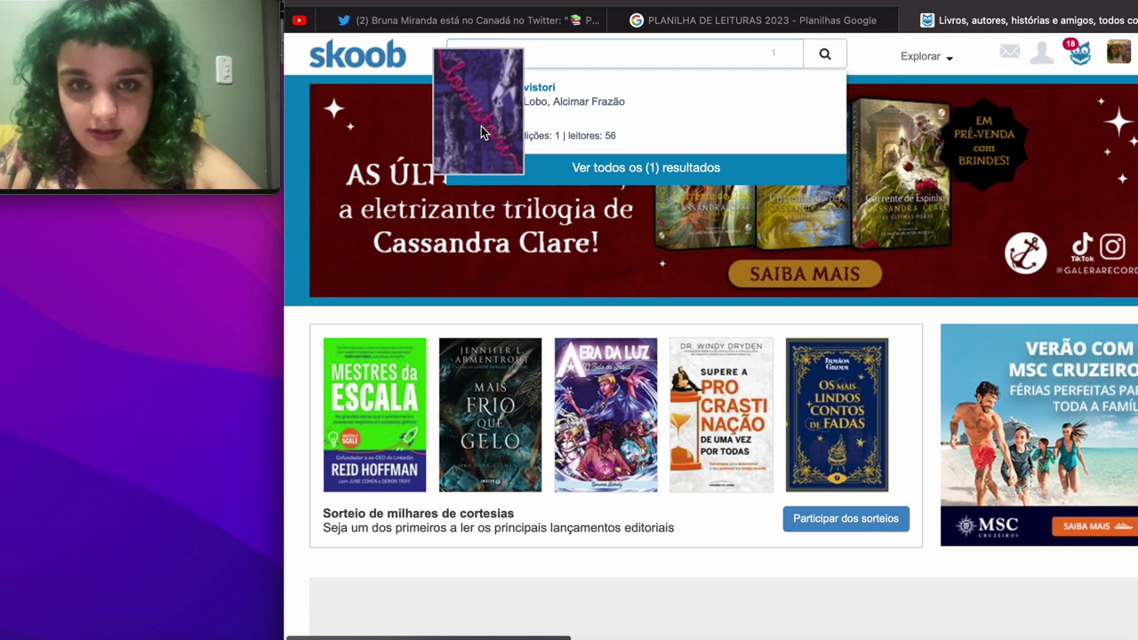
pyautogui.click(481, 129)
pyautogui.scroll(-3, 481, 388)
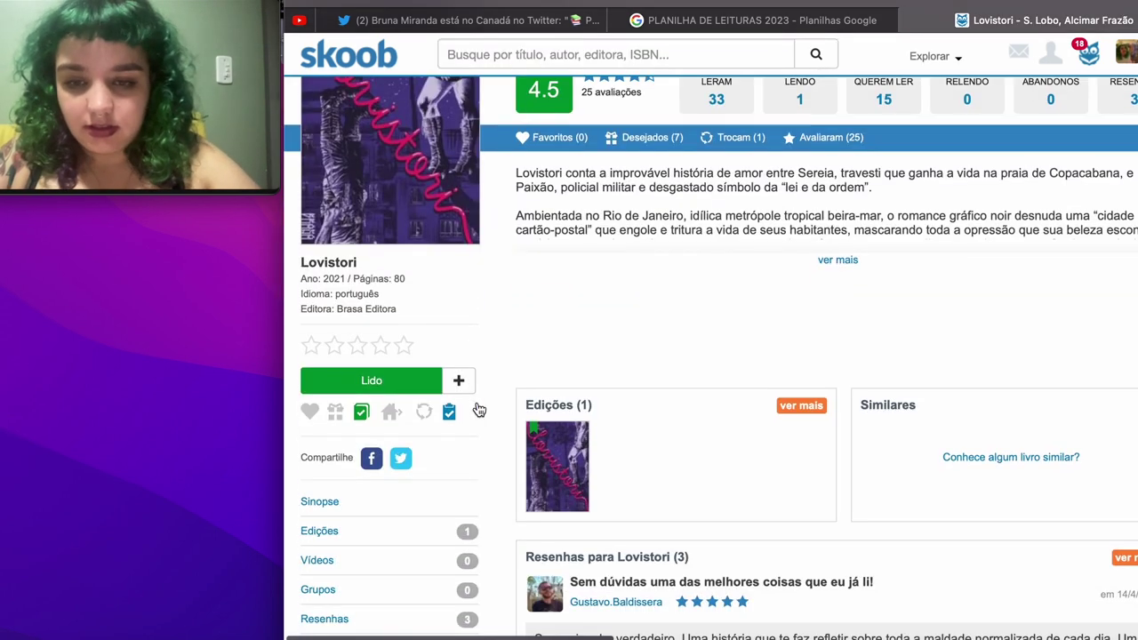
pyautogui.scroll(-1, 478, 407)
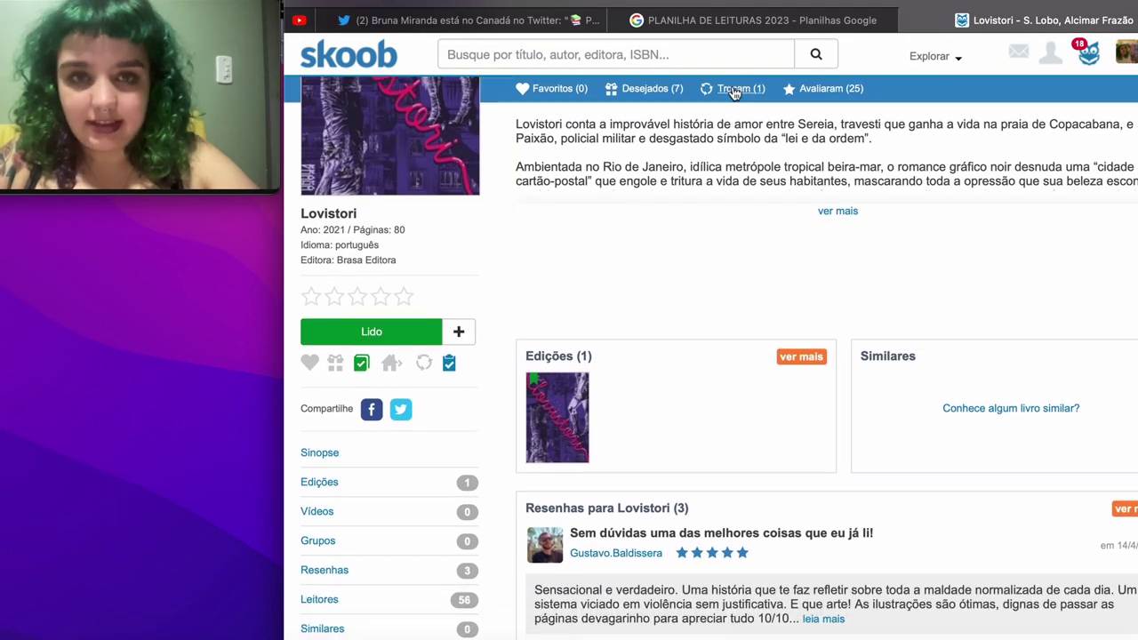
pyautogui.click(690, 25)
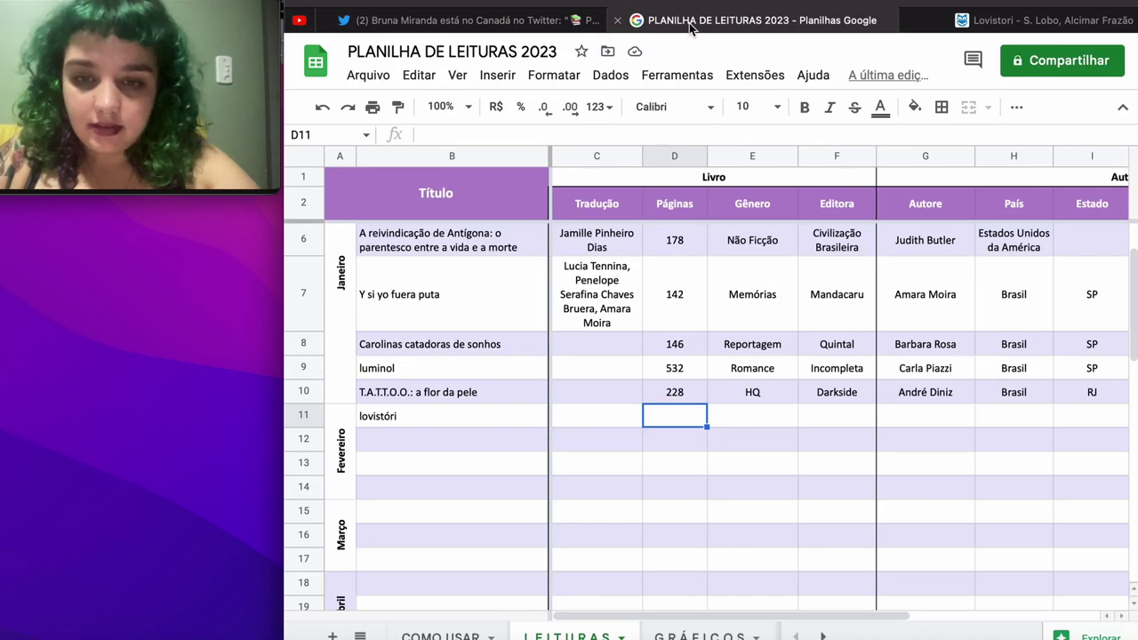
# Step: Fill row 11 with 80 pages, genre HQ and publisher Brasa
pyautogui.write('80')
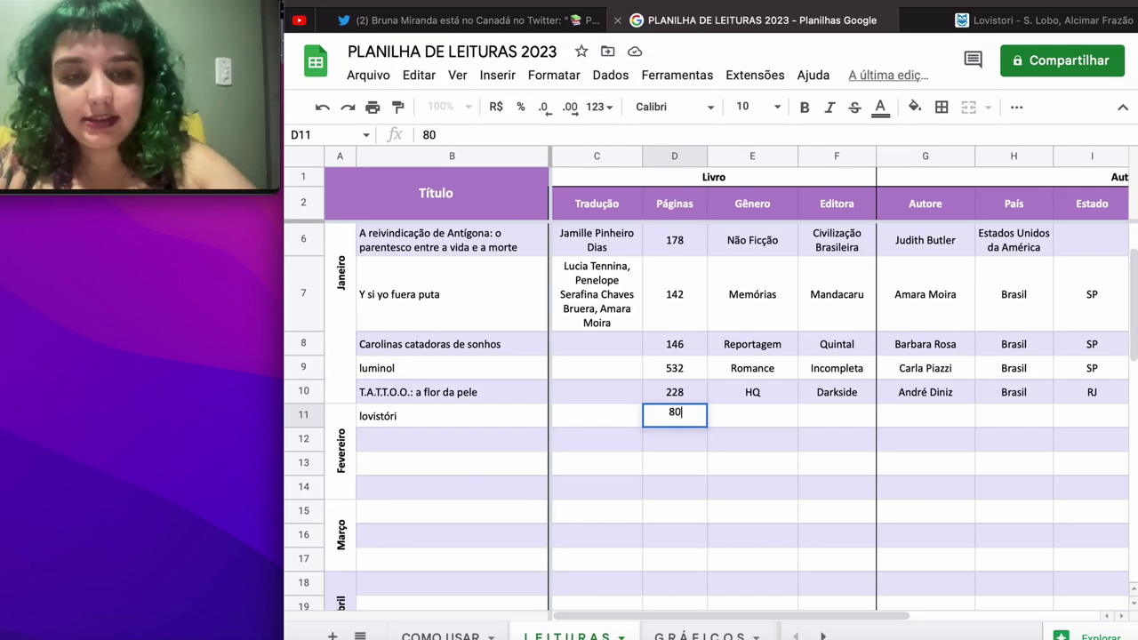
pyautogui.press('Tab')
pyautogui.write('HQ')
pyautogui.press('Tab')
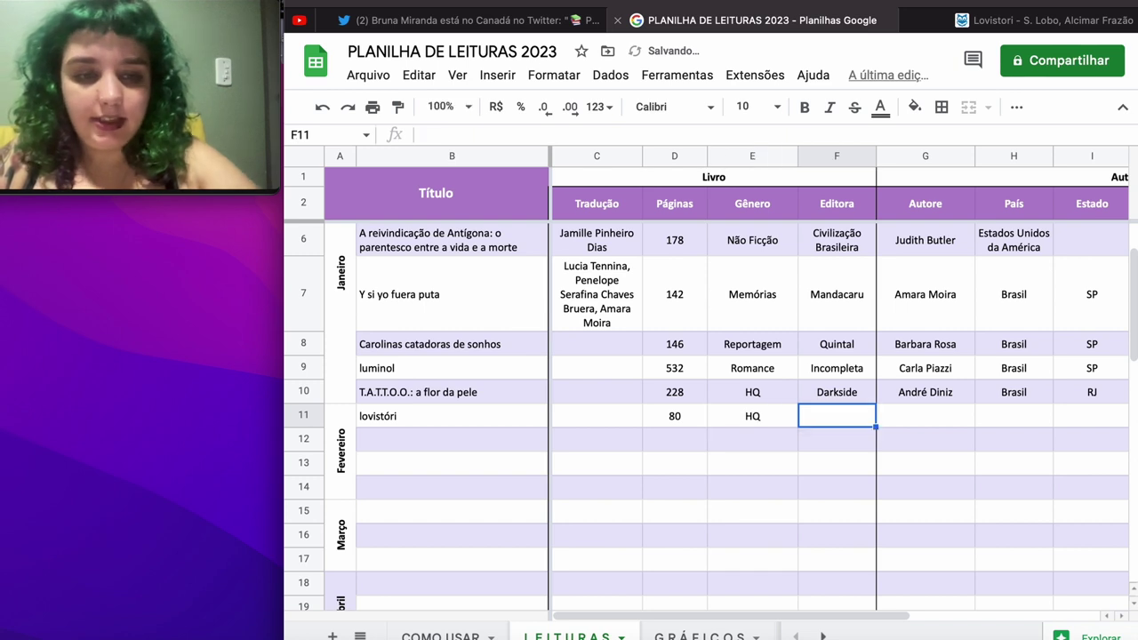
pyautogui.write('Brasa')
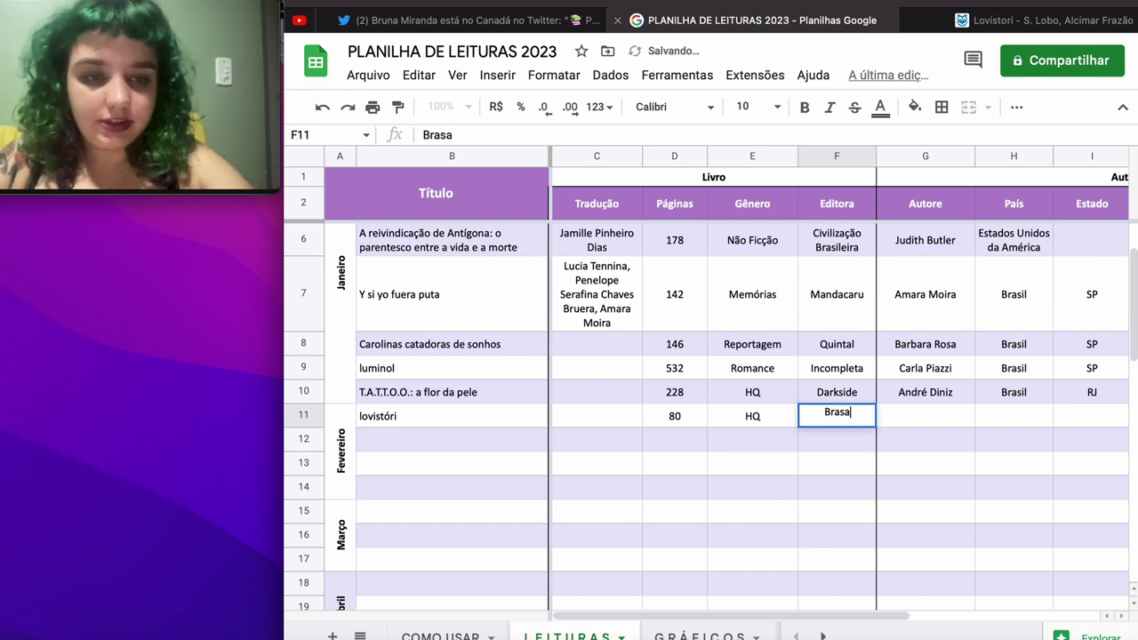
pyautogui.press('Tab')
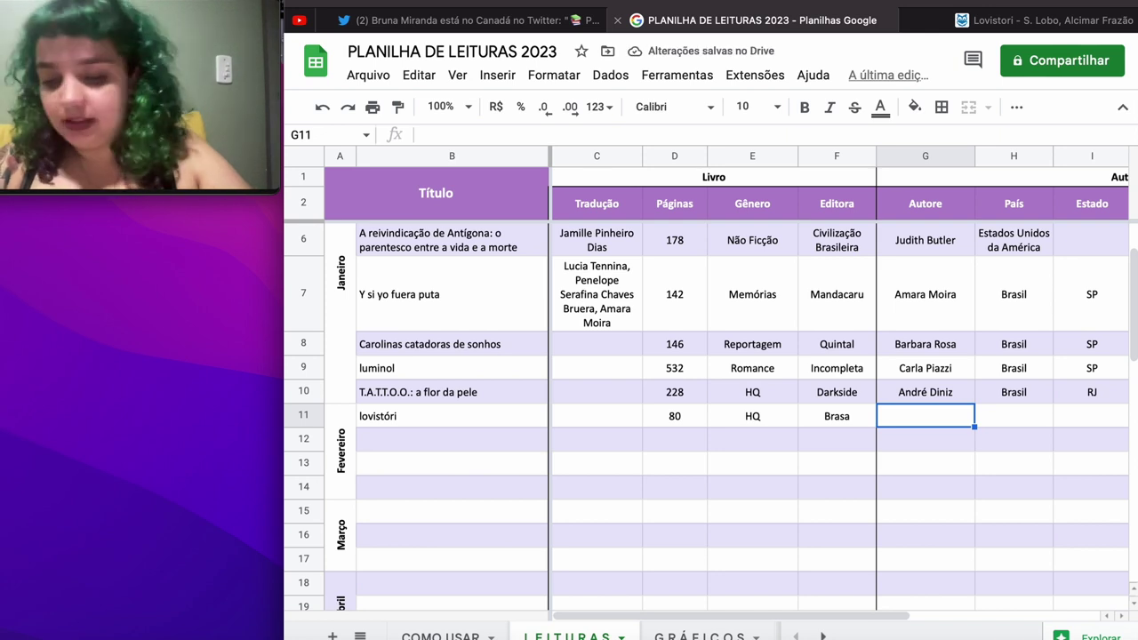
# Step: Enter the two authors' names, country Brasil and ethnicity Negra, leaving the state blank
pyautogui.write('S. Lobo, ')
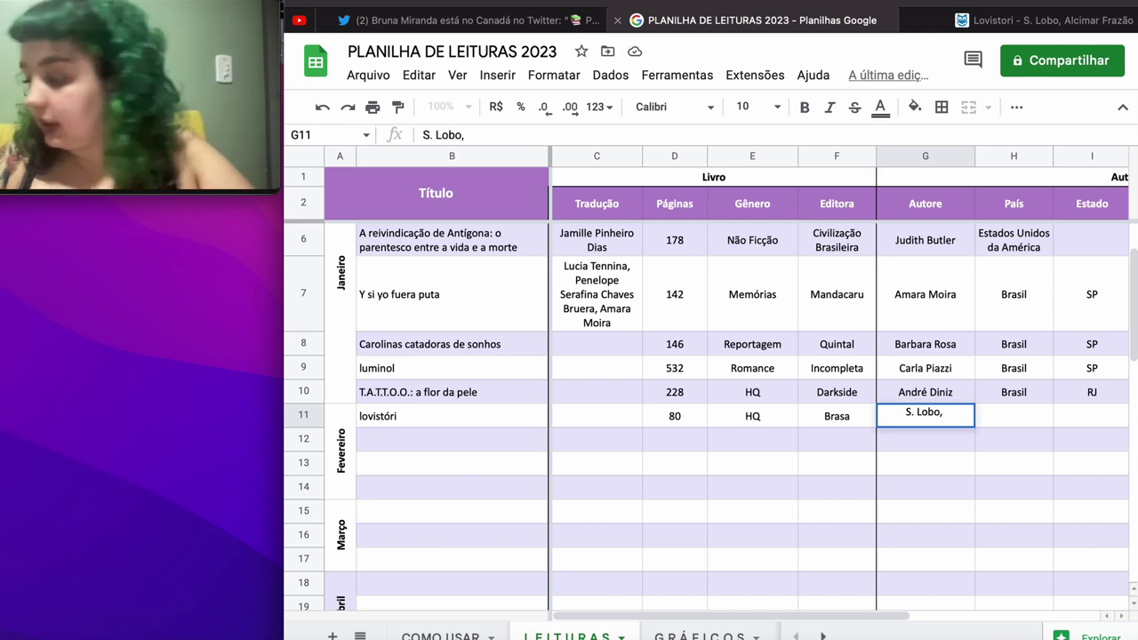
pyautogui.write('A G')
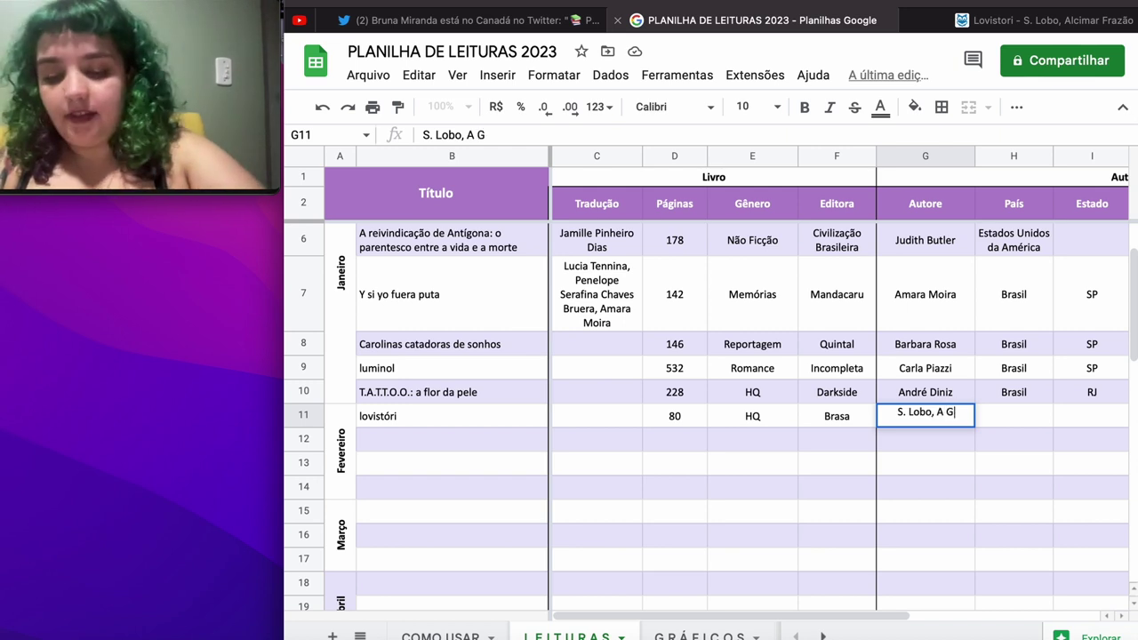
pyautogui.press('BackSpace')
pyautogui.write('Fraz')
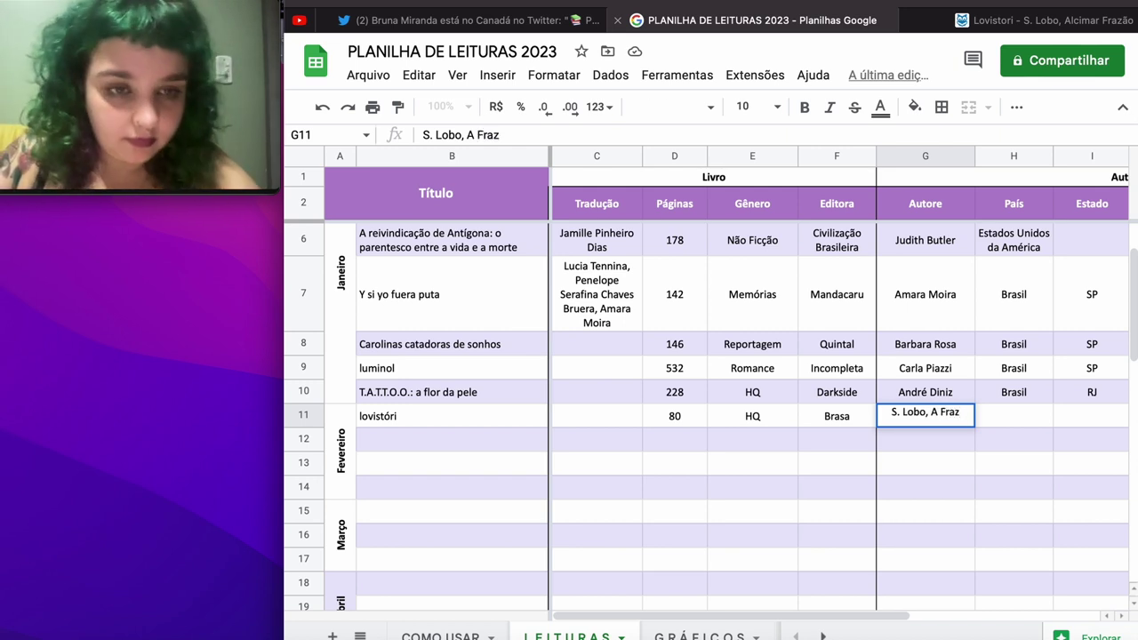
pyautogui.press('BackSpace')
pyautogui.press('BackSpace')
pyautogui.press('BackSpace')
pyautogui.press('BackSpace')
pyautogui.write('. ')
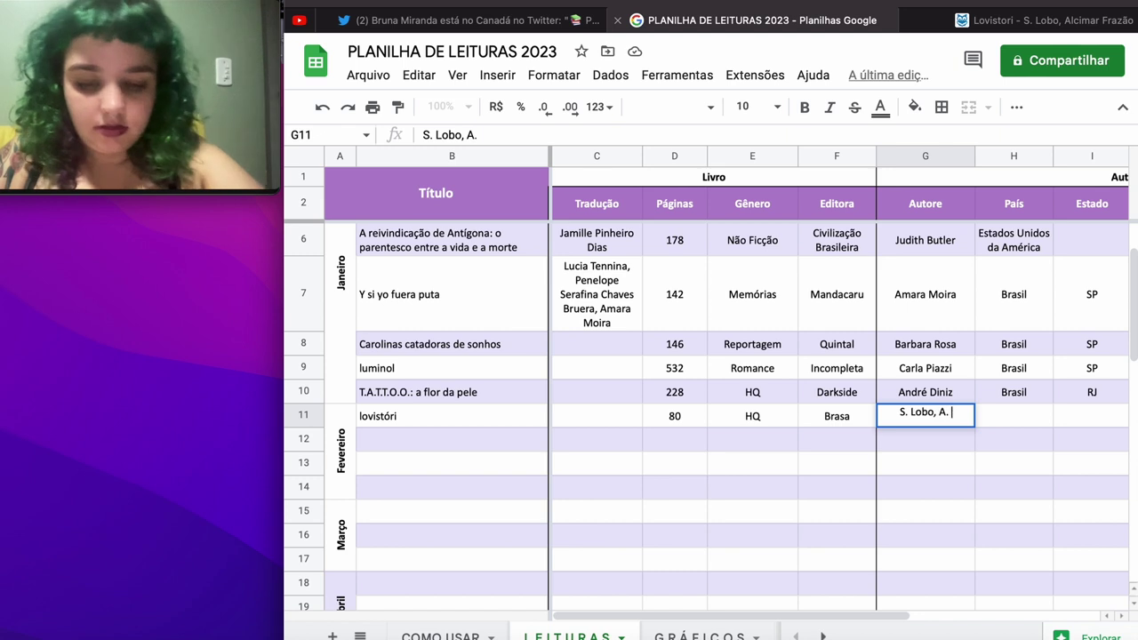
pyautogui.write('Frazão')
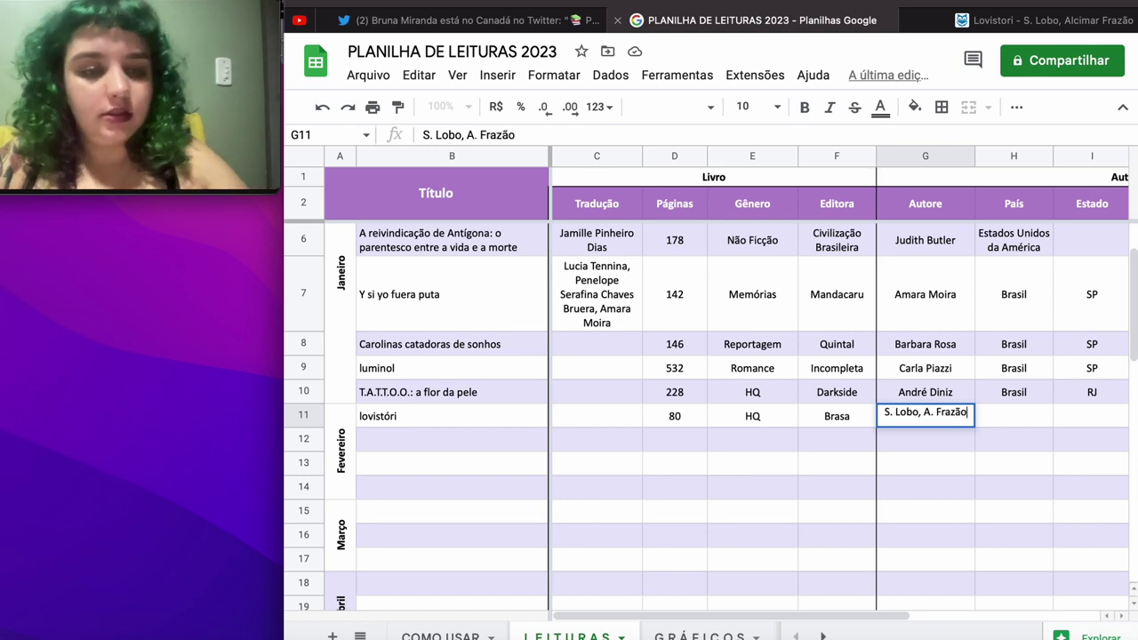
pyautogui.press('Tab')
pyautogui.write('B')
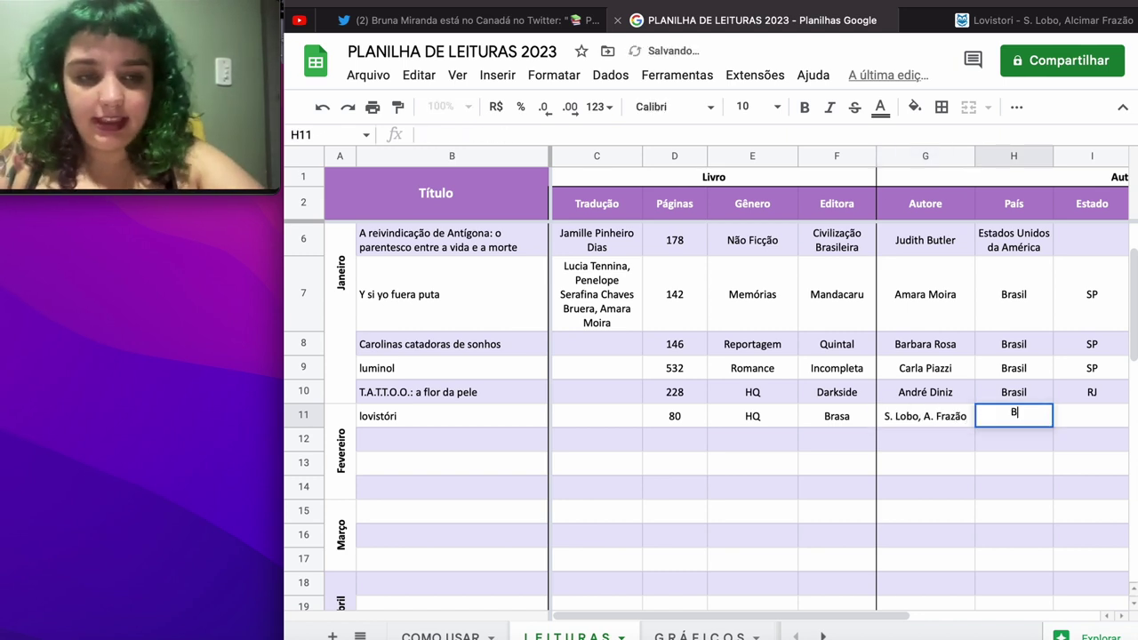
pyautogui.write('rasil')
pyautogui.press('Tab')
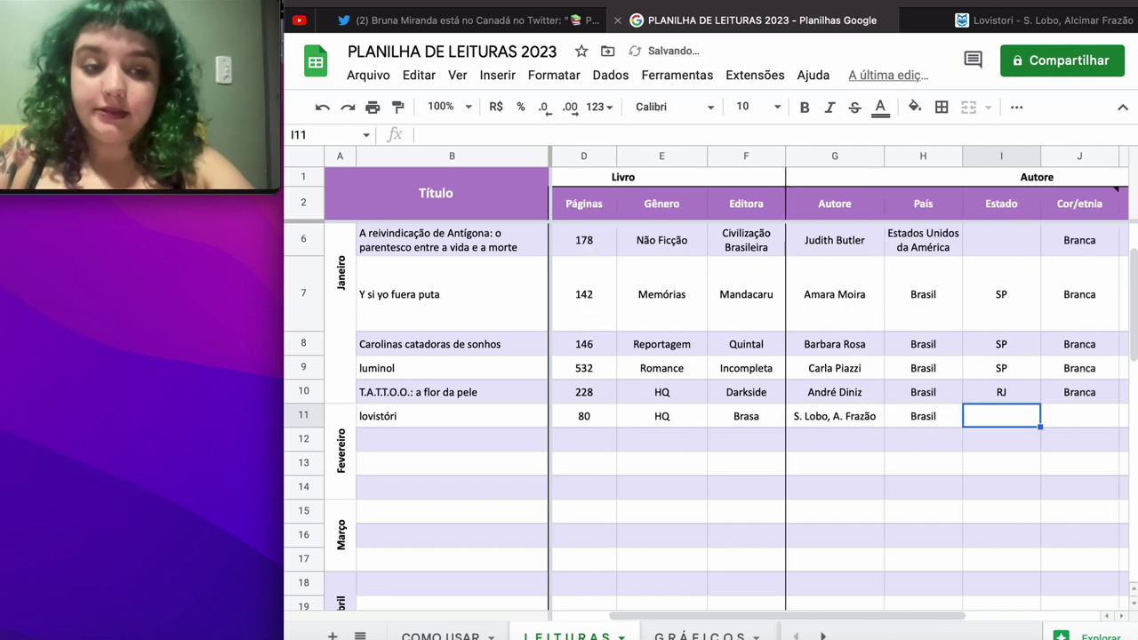
pyautogui.press('Tab')
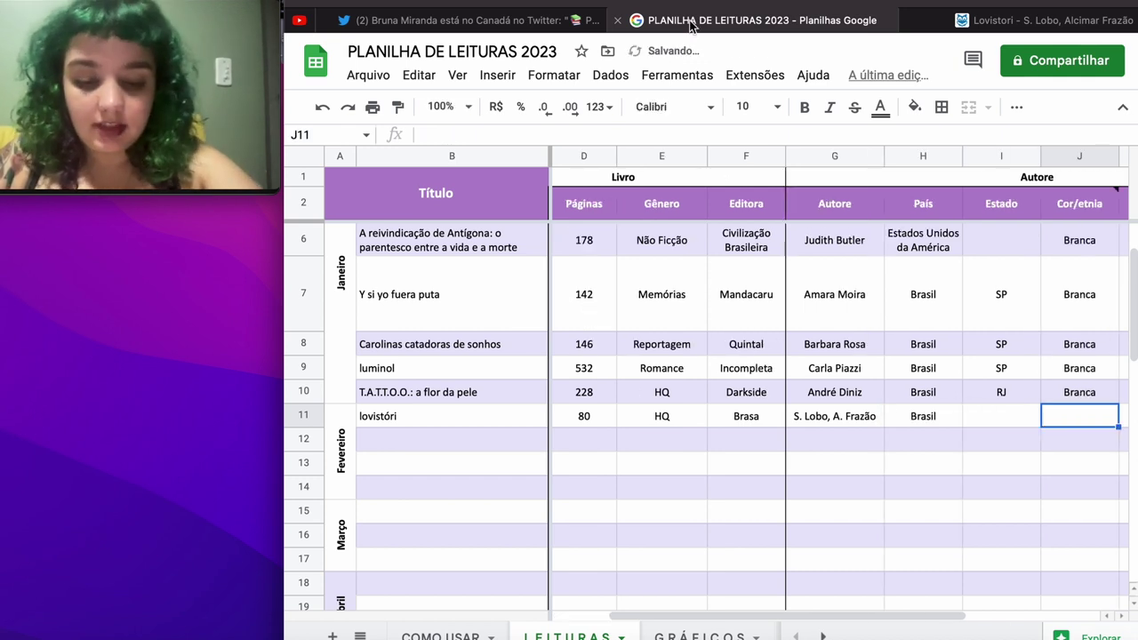
pyautogui.write('Negra')
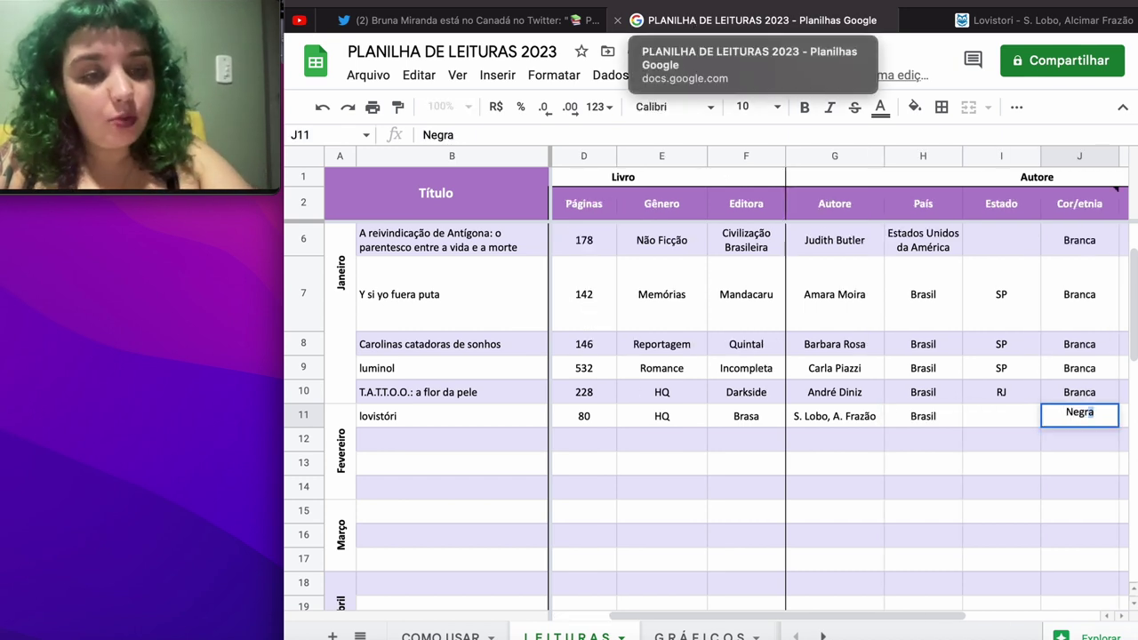
pyautogui.press('Tab')
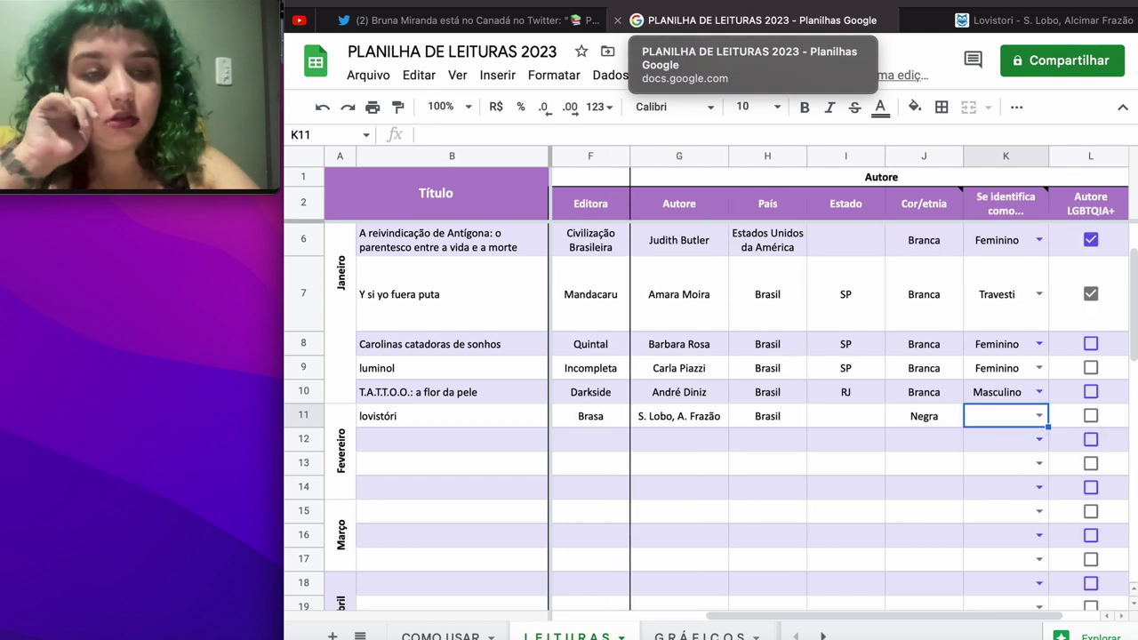
# Step: Review the Skoob Lovistori page again: 4.5 rating, 25 reviews, 33 readers
pyautogui.click(1000, 23)
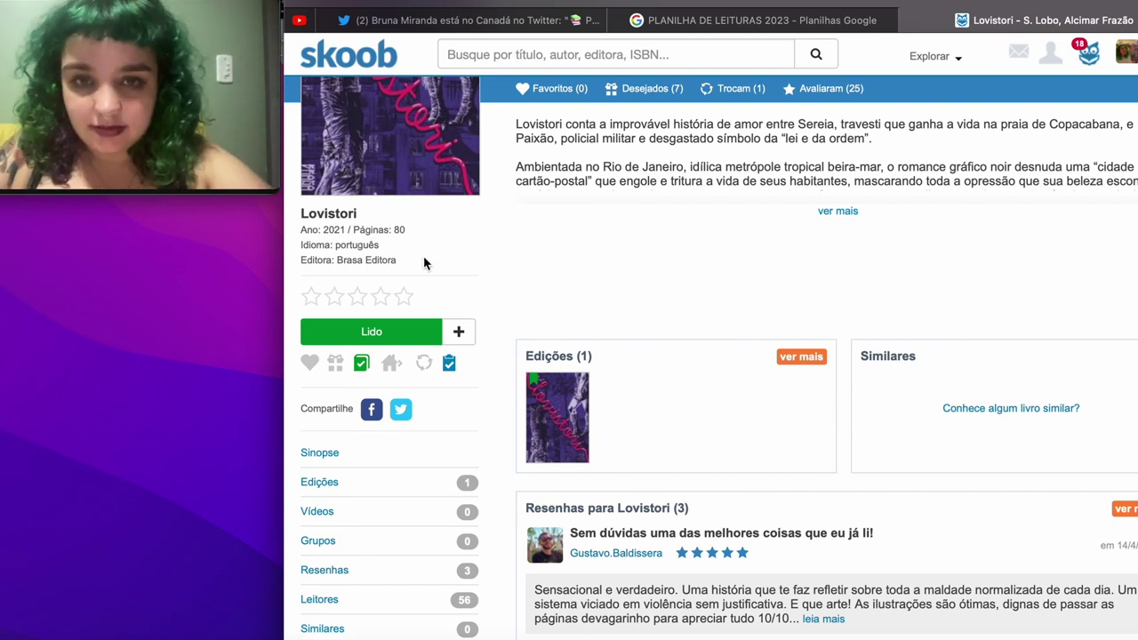
pyautogui.scroll(3, 425, 263)
pyautogui.scroll(-5, 424, 259)
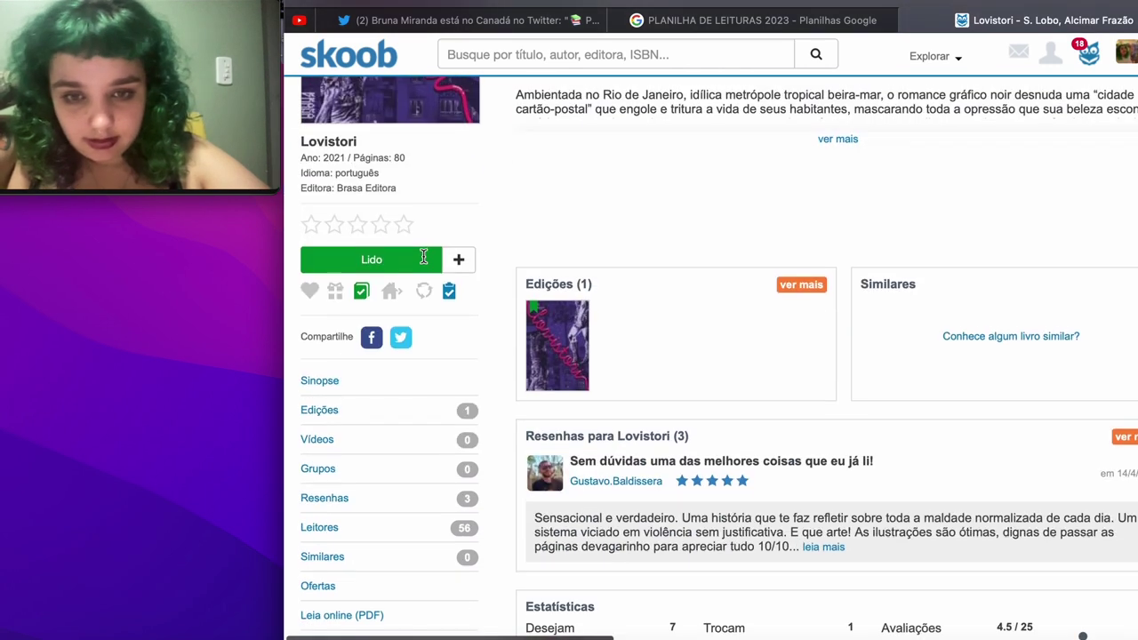
pyautogui.scroll(-3, 424, 258)
pyautogui.scroll(2, 424, 259)
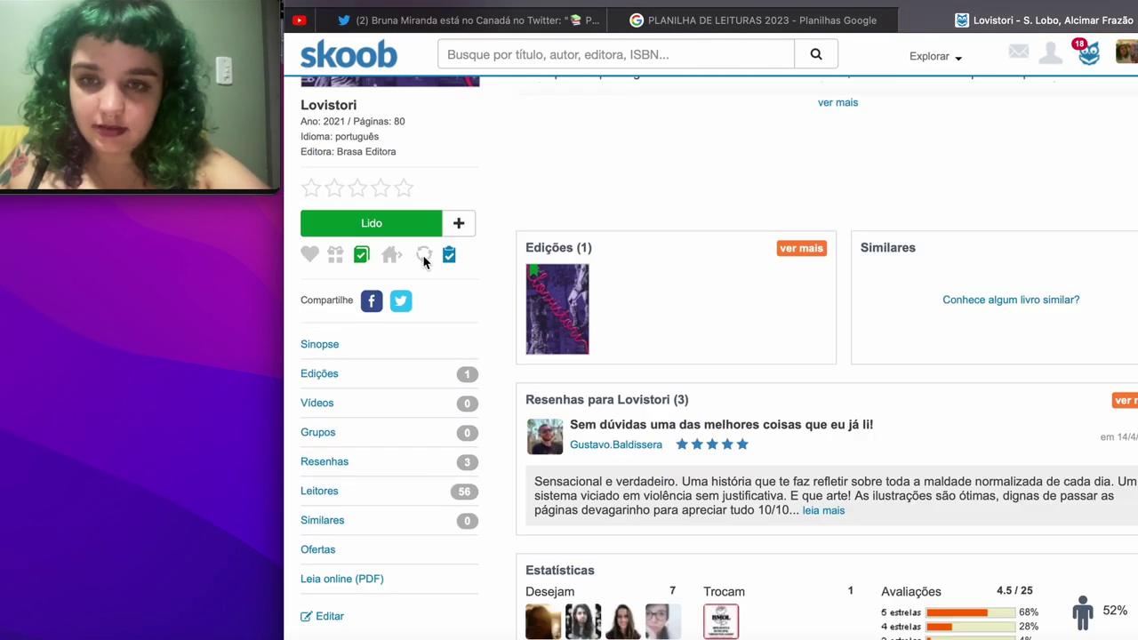
pyautogui.scroll(3, 425, 260)
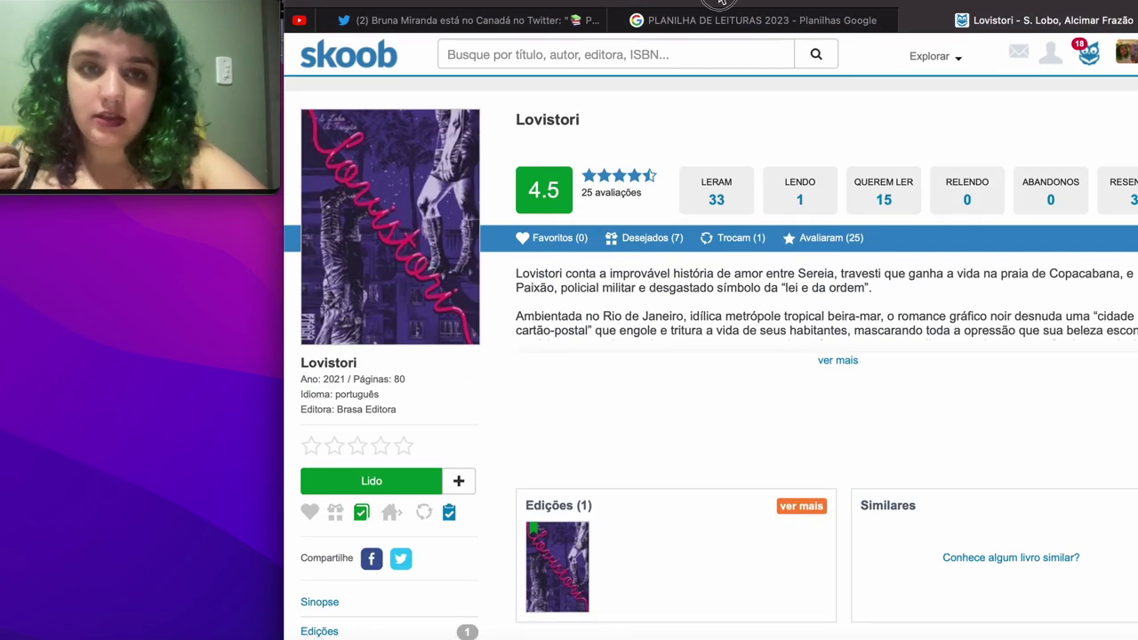
pyautogui.click(720, 3)
# Step: Search Google for the co-author plus 'quadrinista' and view the image results
pyautogui.write('a. fr')
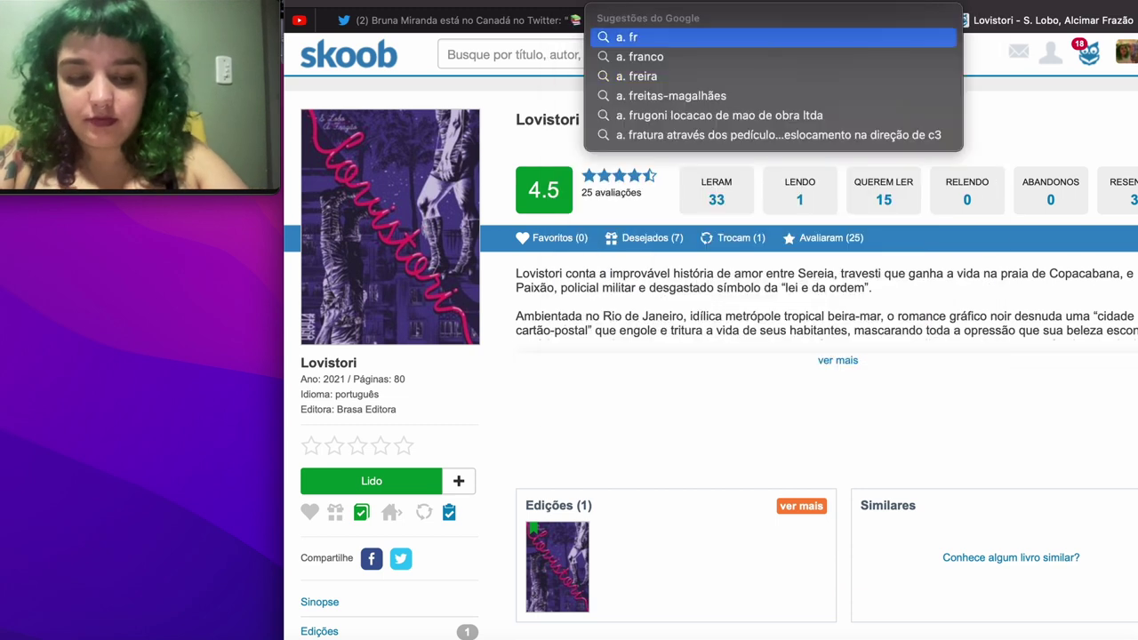
pyautogui.write('azão')
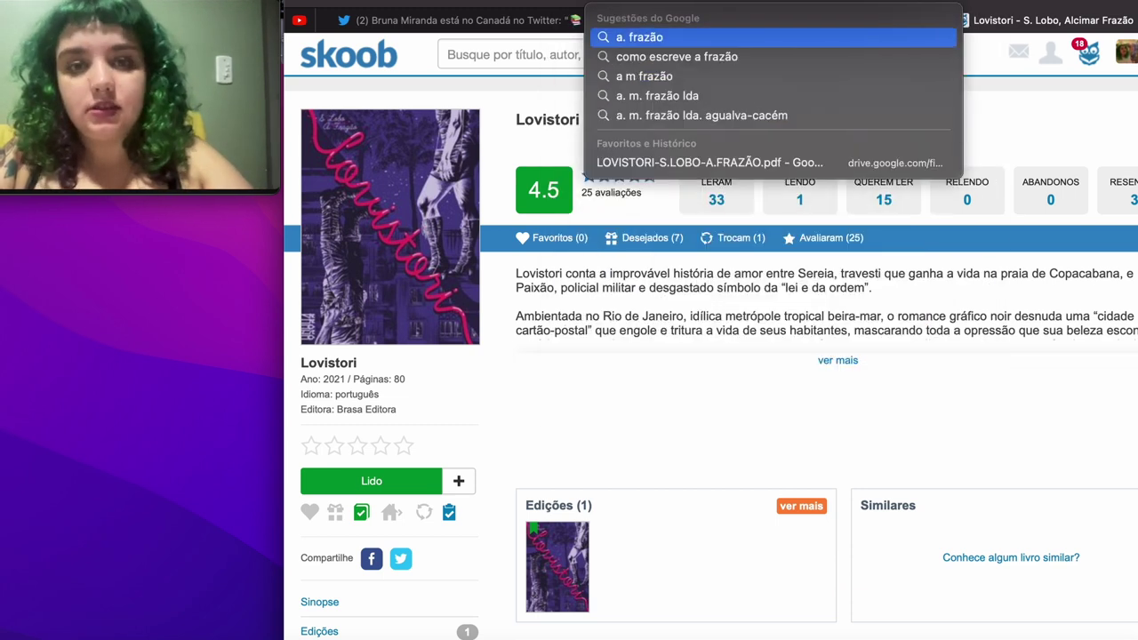
pyautogui.press('Escape')
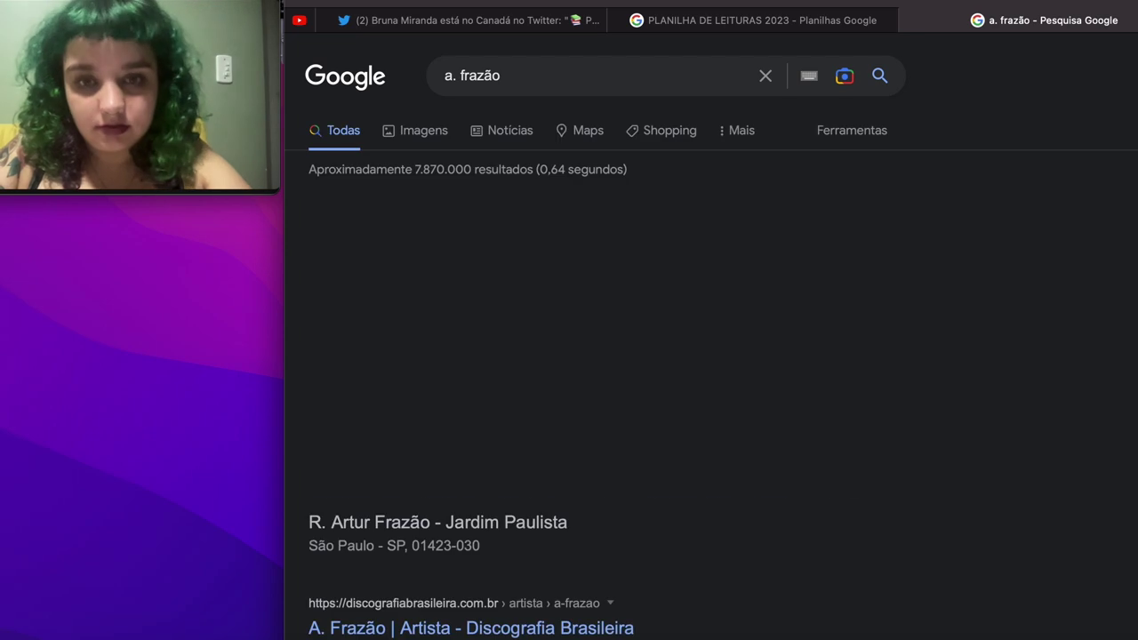
pyautogui.click(554, 75)
pyautogui.write('quadrinista')
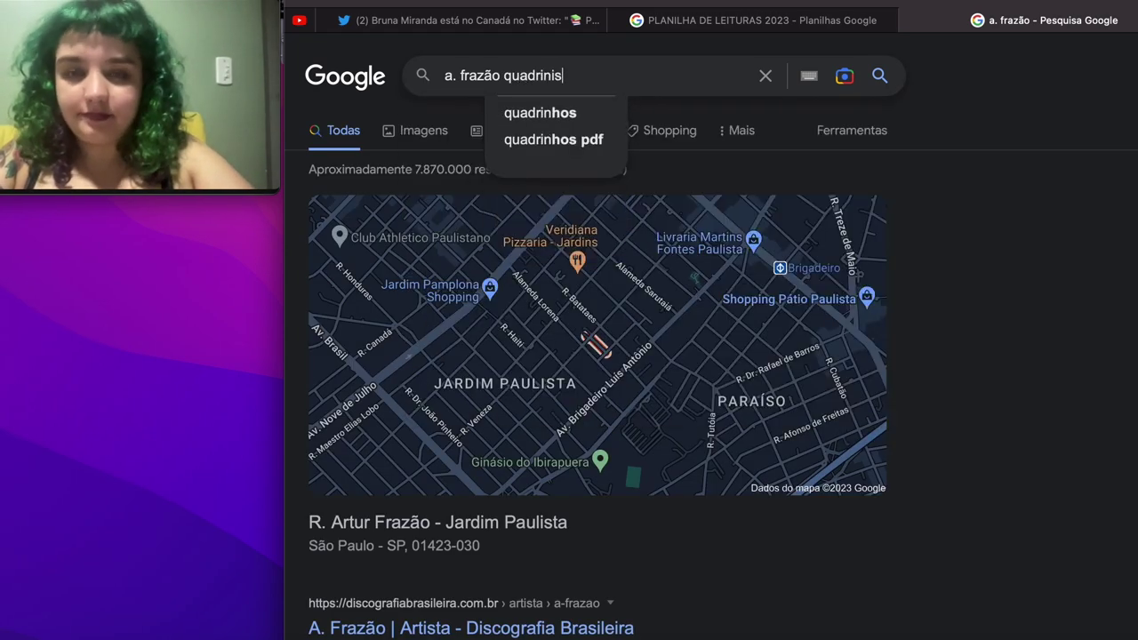
pyautogui.press('Return')
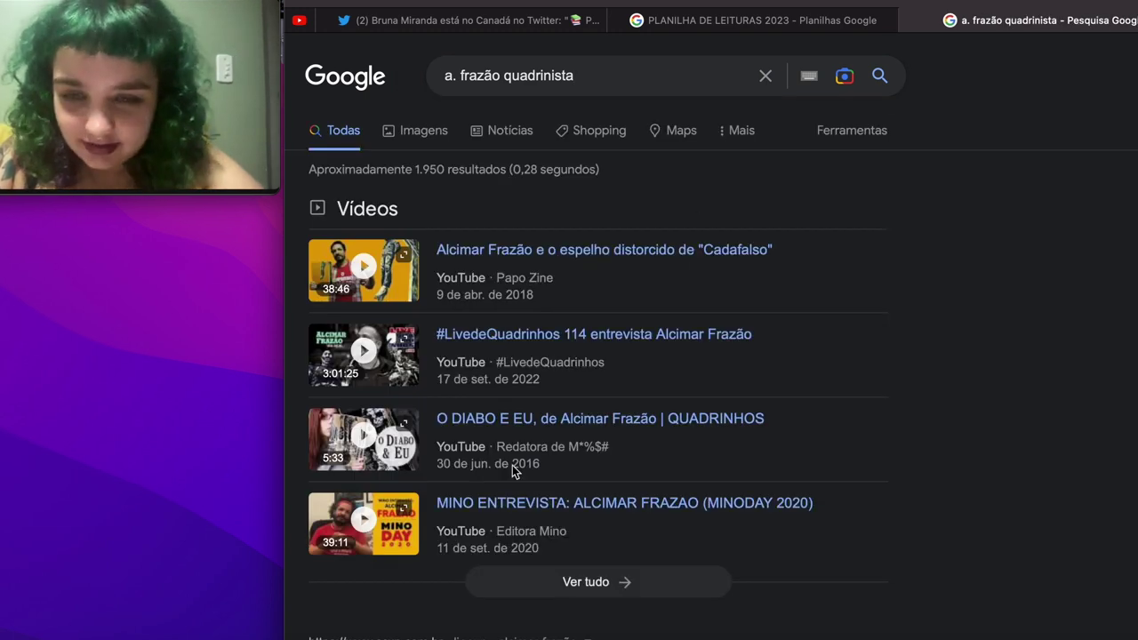
pyautogui.scroll(-3, 511, 471)
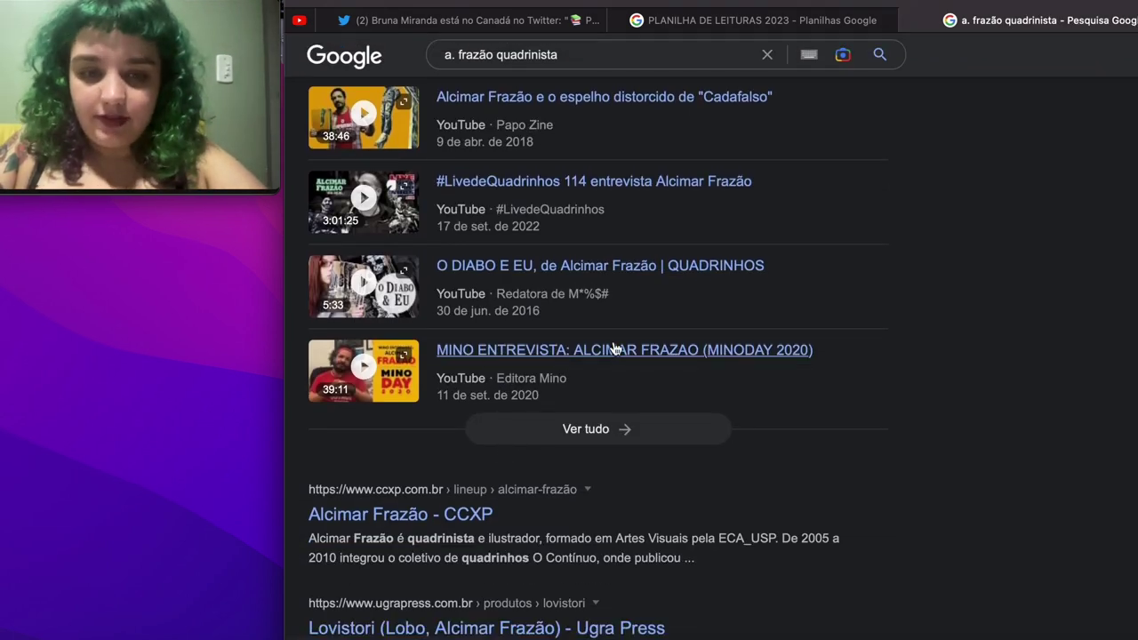
pyautogui.scroll(-3, 613, 345)
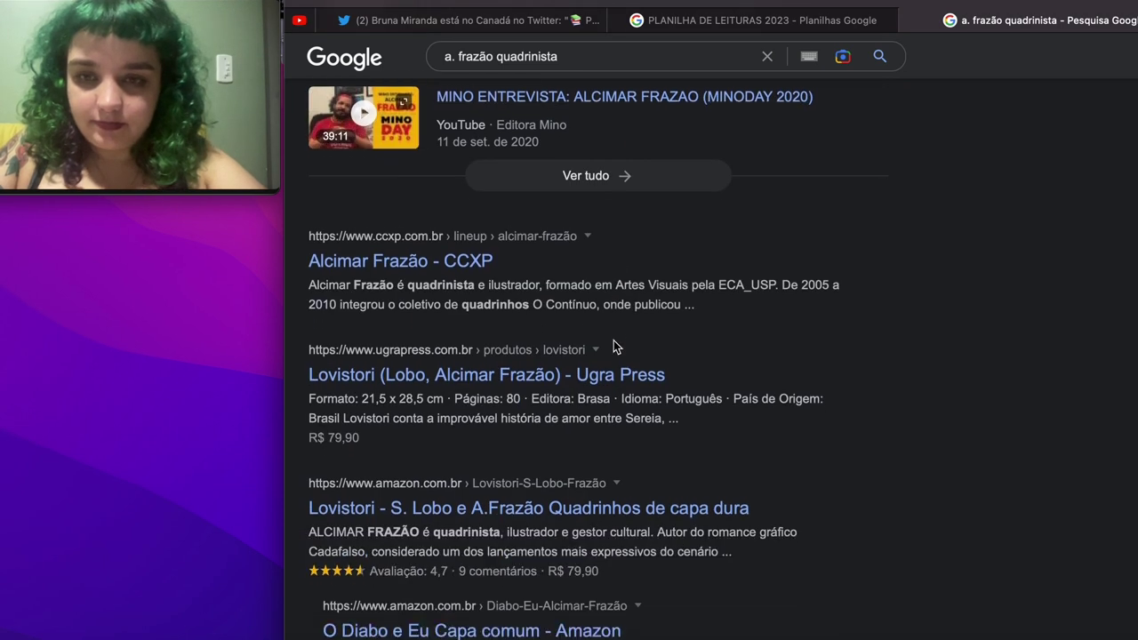
pyautogui.scroll(6, 613, 343)
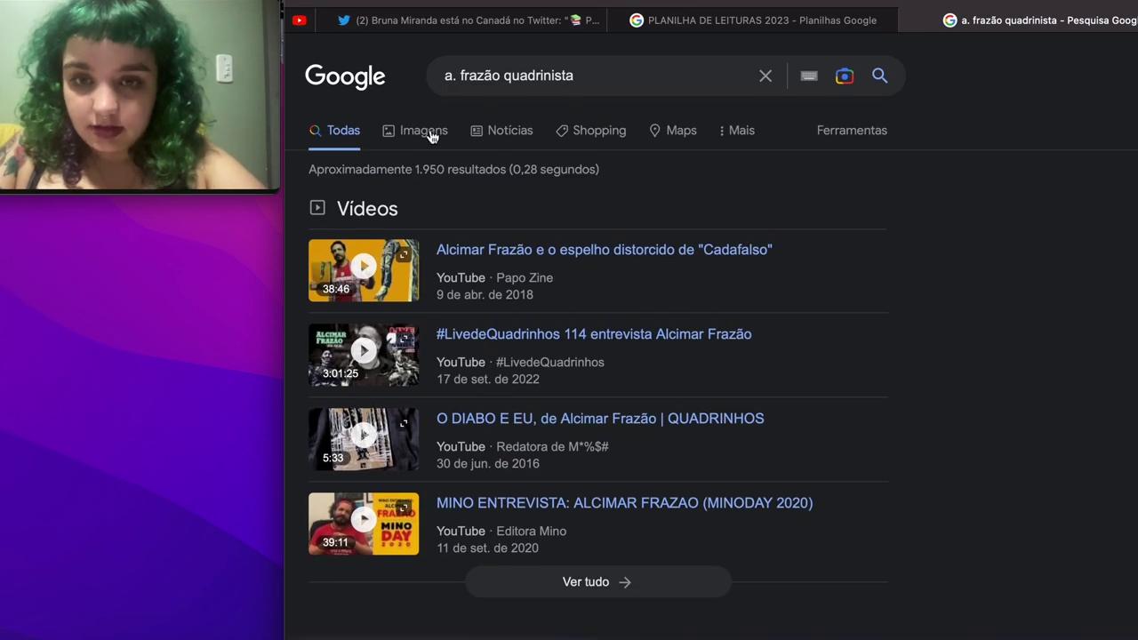
pyautogui.click(431, 131)
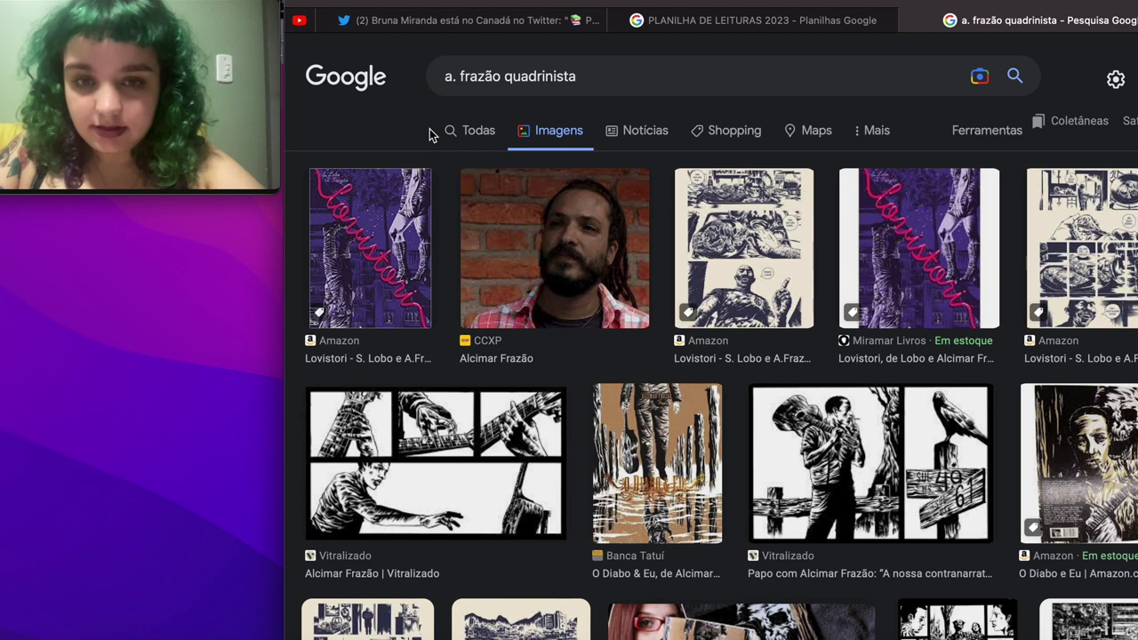
# Step: Set K11's author gender to Masculino
pyautogui.click(756, 19)
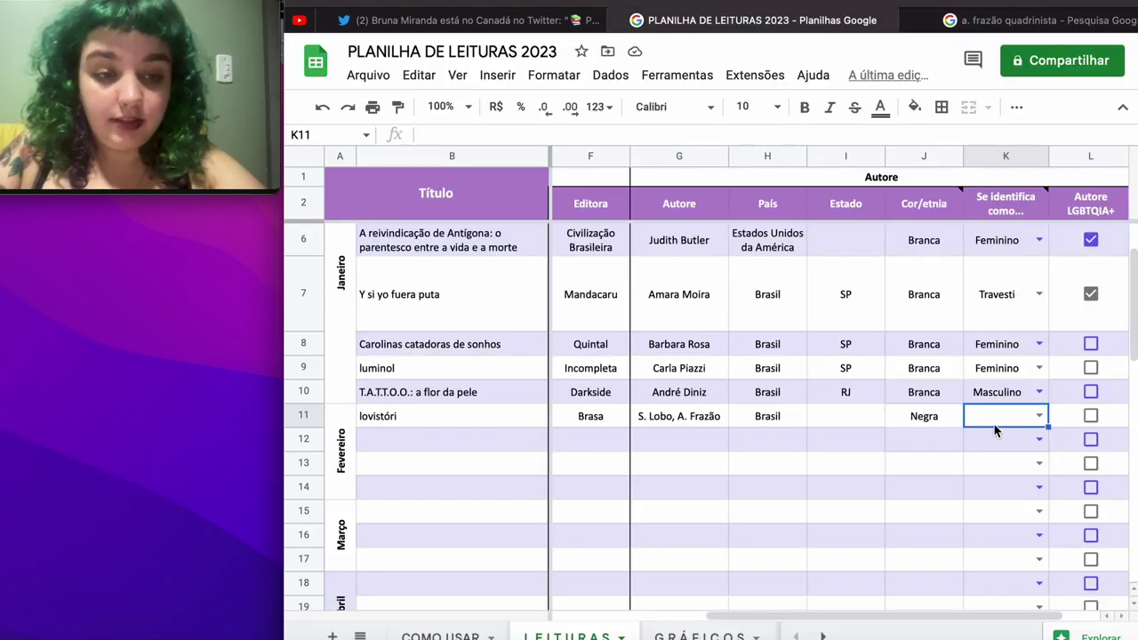
pyautogui.click(1040, 417)
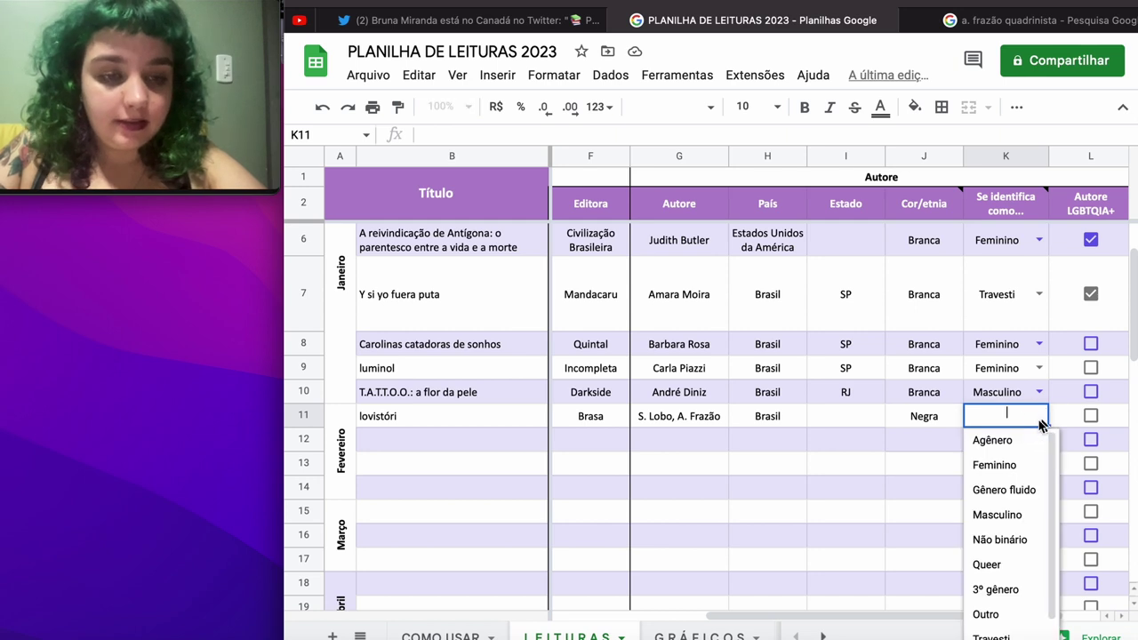
pyautogui.click(997, 516)
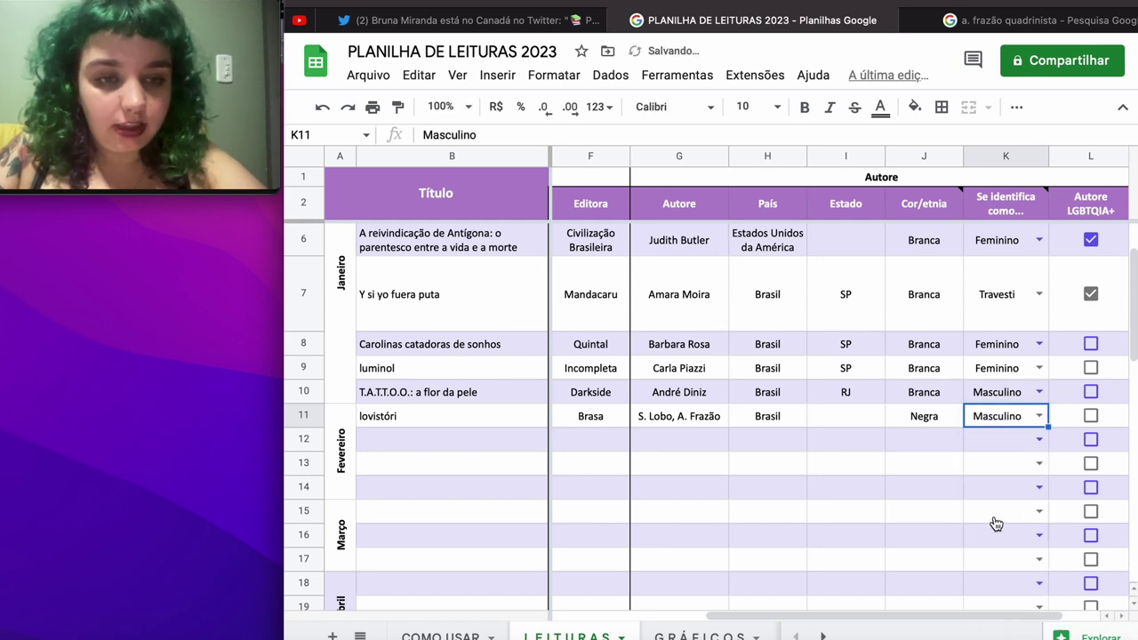
# Step: Search Google for the co-author's full name with 'quadrinista' and scan the results
pyautogui.click(1017, 20)
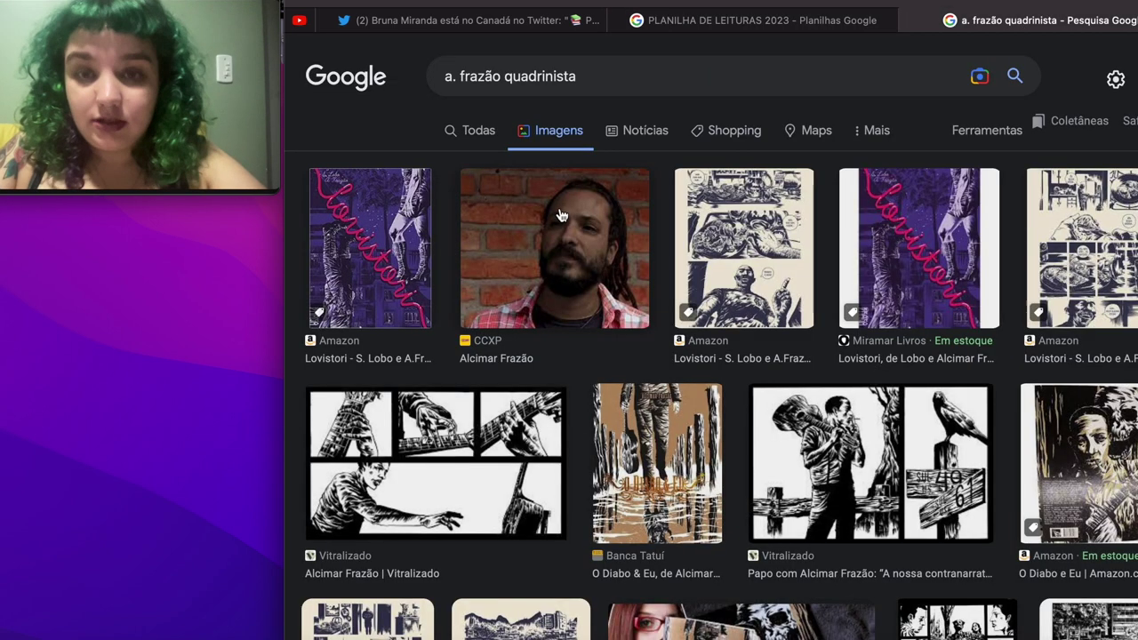
pyautogui.click(476, 130)
pyautogui.hscroll(2, 594, 361)
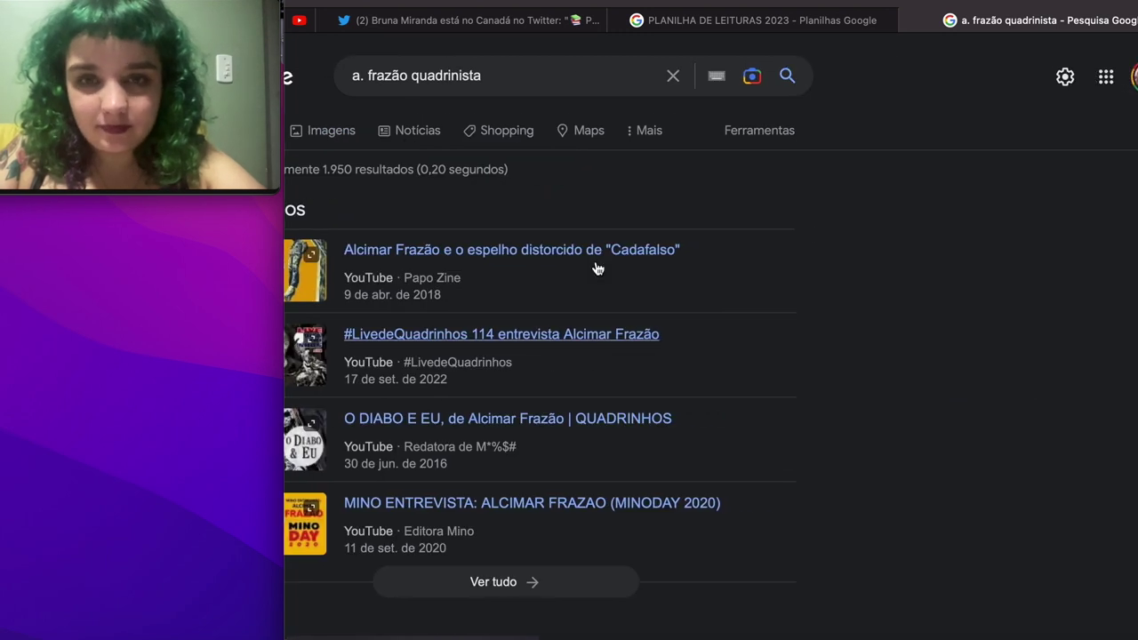
pyautogui.tripleClick(533, 78)
pyautogui.hscroll(-2, 533, 89)
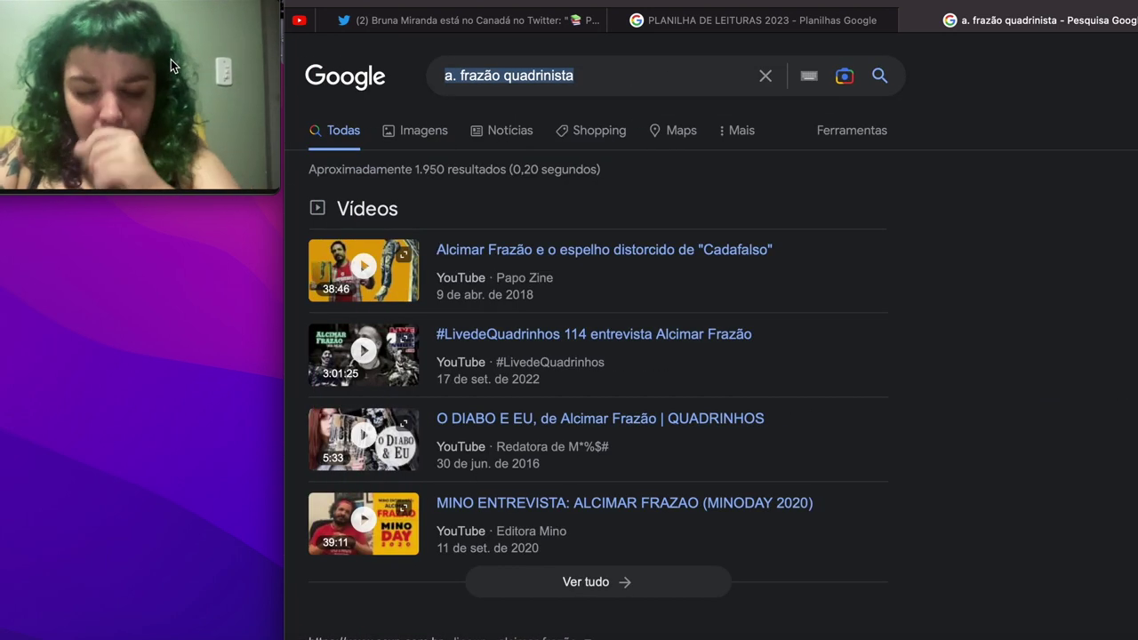
pyautogui.write('alcimar ')
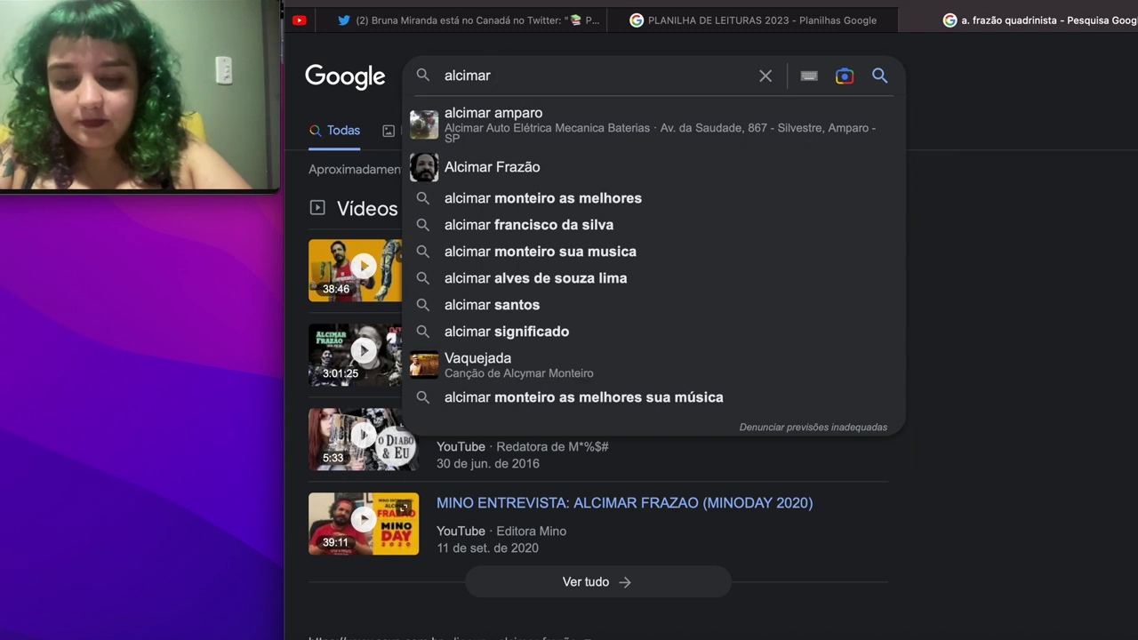
pyautogui.write('frazão')
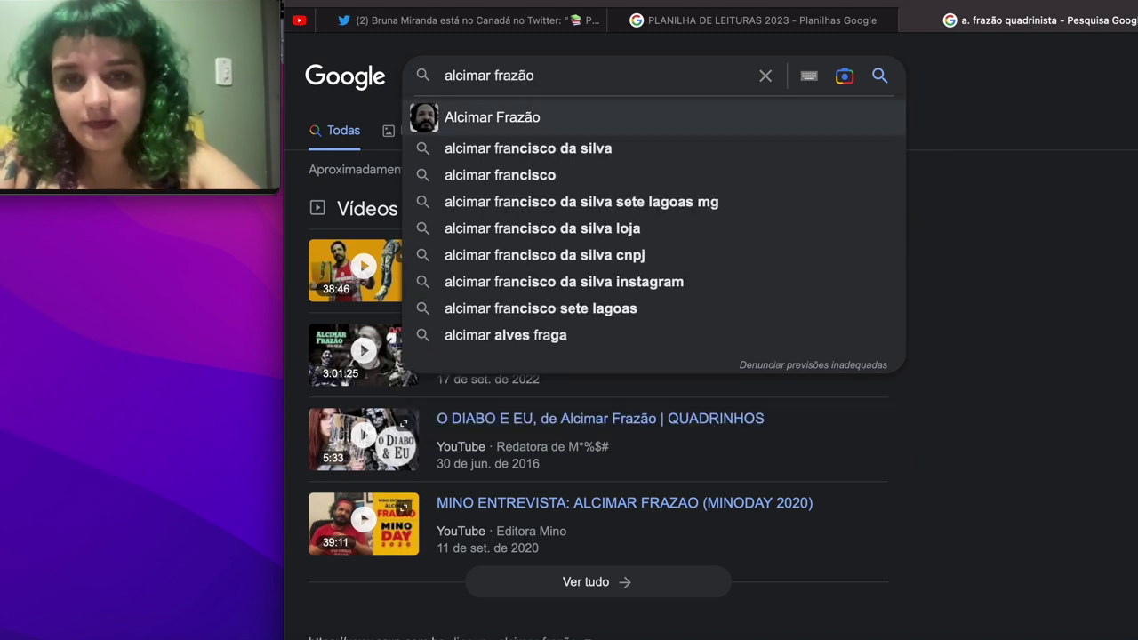
pyautogui.write(' quadrinista')
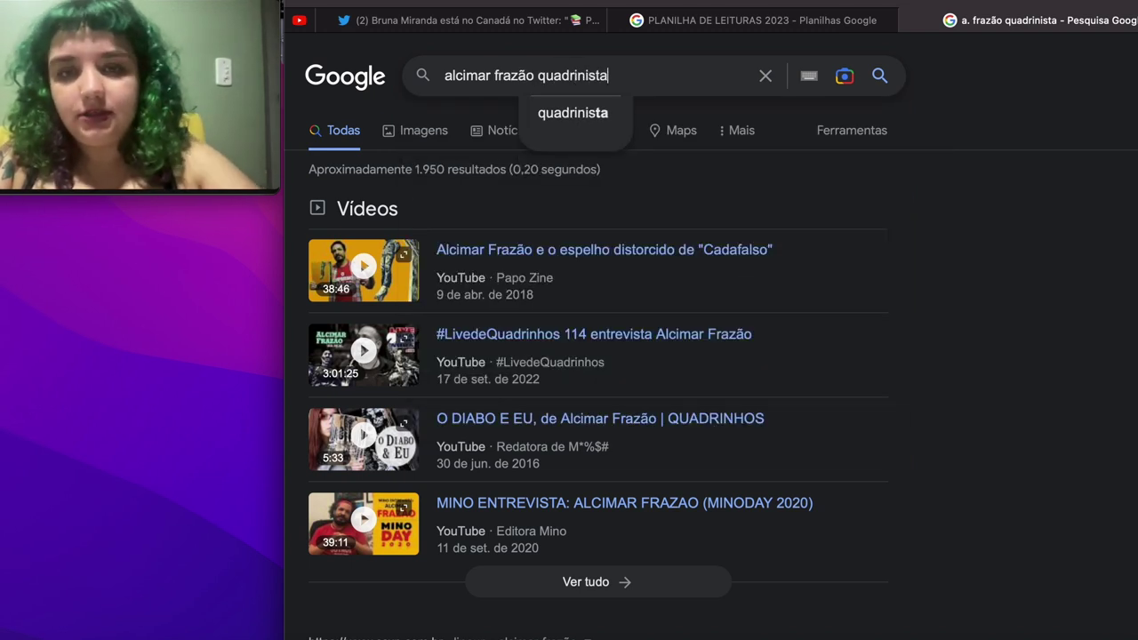
pyautogui.press('Return')
pyautogui.scroll(-10, 523, 233)
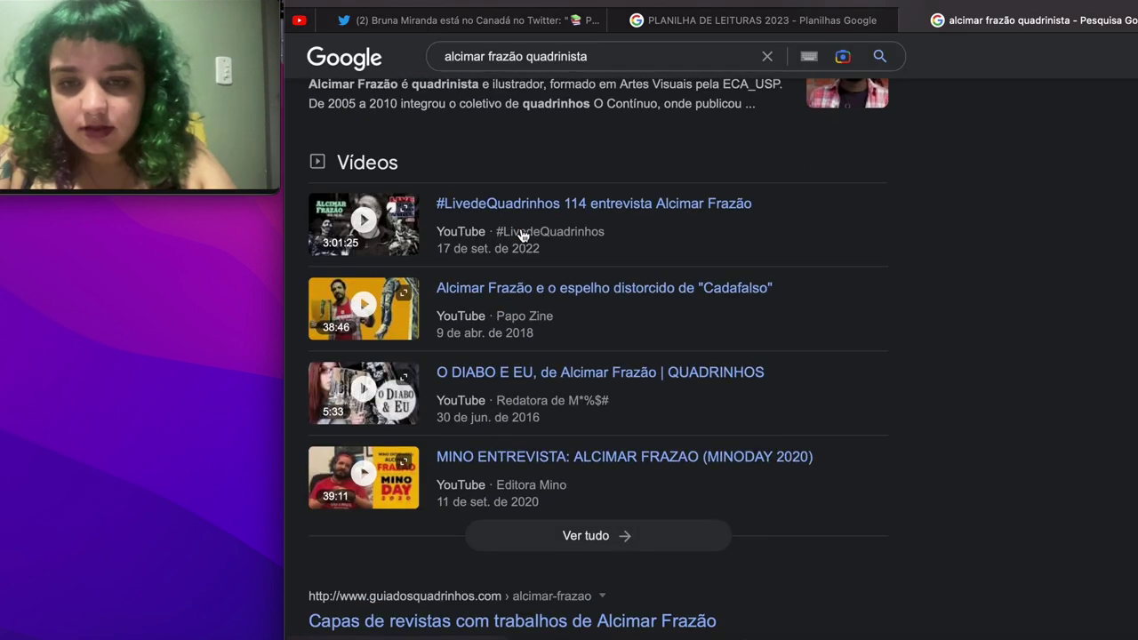
pyautogui.scroll(-3, 521, 233)
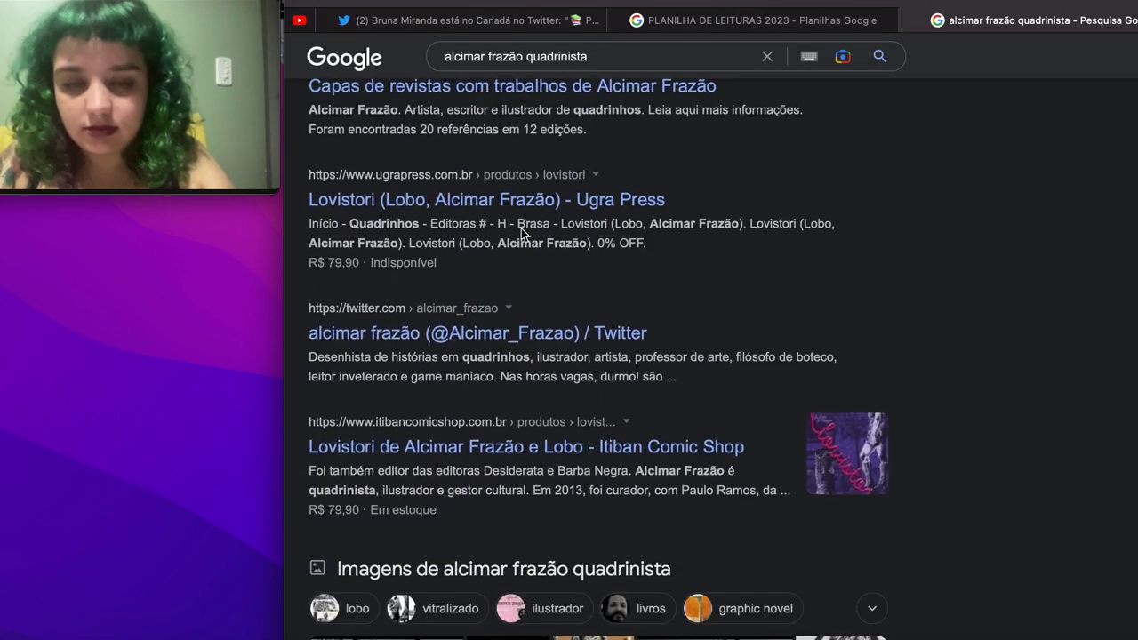
pyautogui.scroll(-1, 521, 229)
pyautogui.scroll(-4, 521, 228)
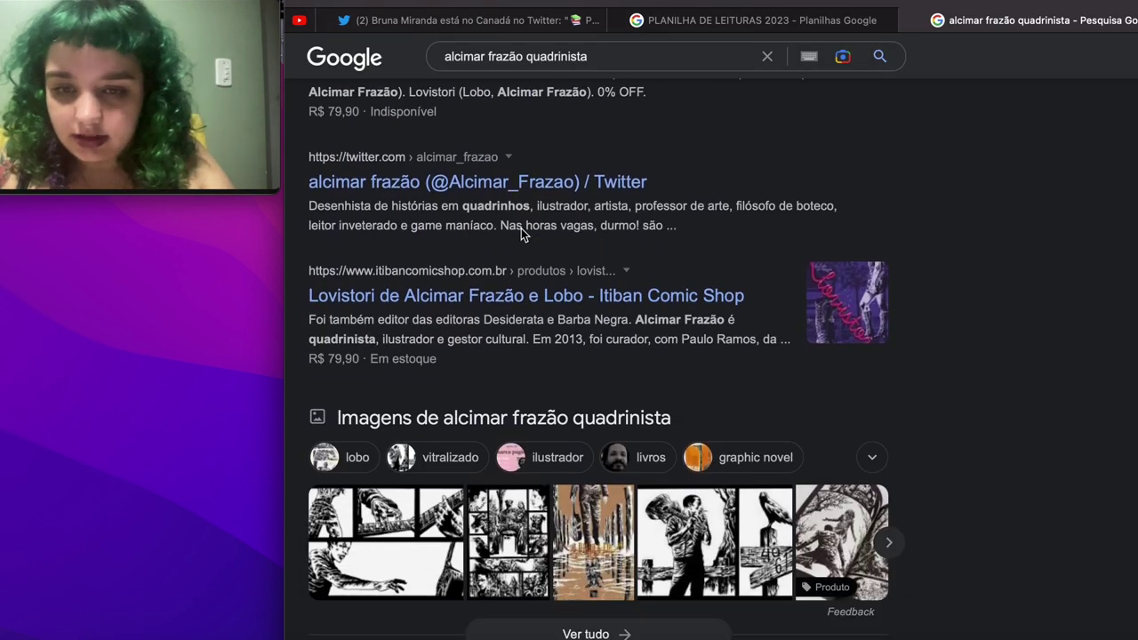
pyautogui.click(817, 11)
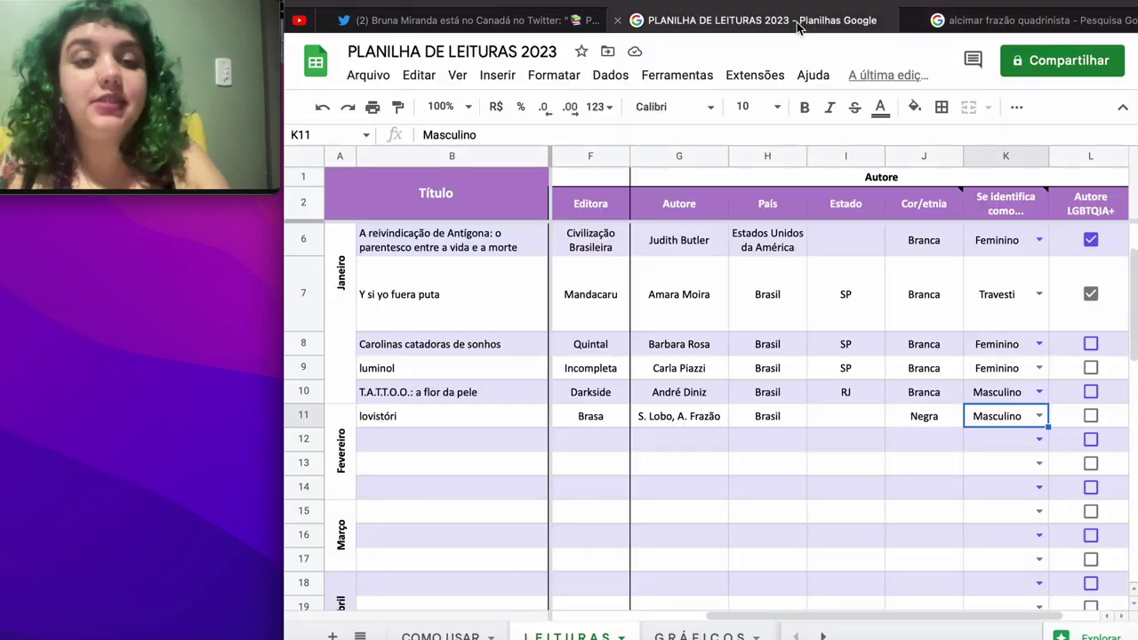
pyautogui.hscroll(-3, 878, 444)
pyautogui.scroll(-2, 878, 444)
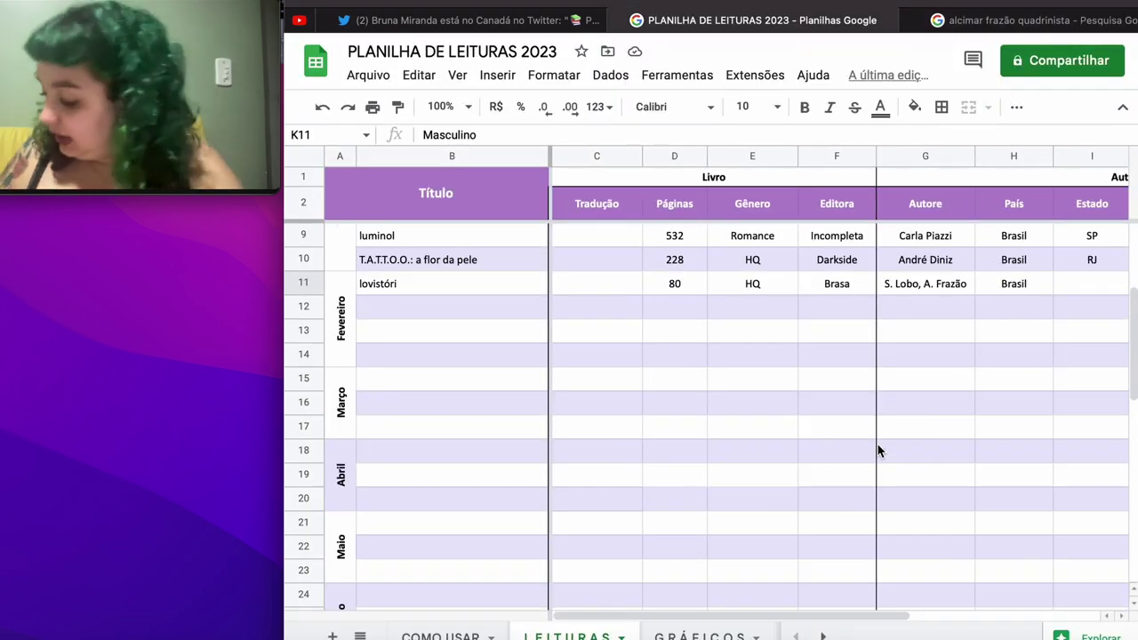
pyautogui.scroll(3, 878, 451)
pyautogui.click(470, 523)
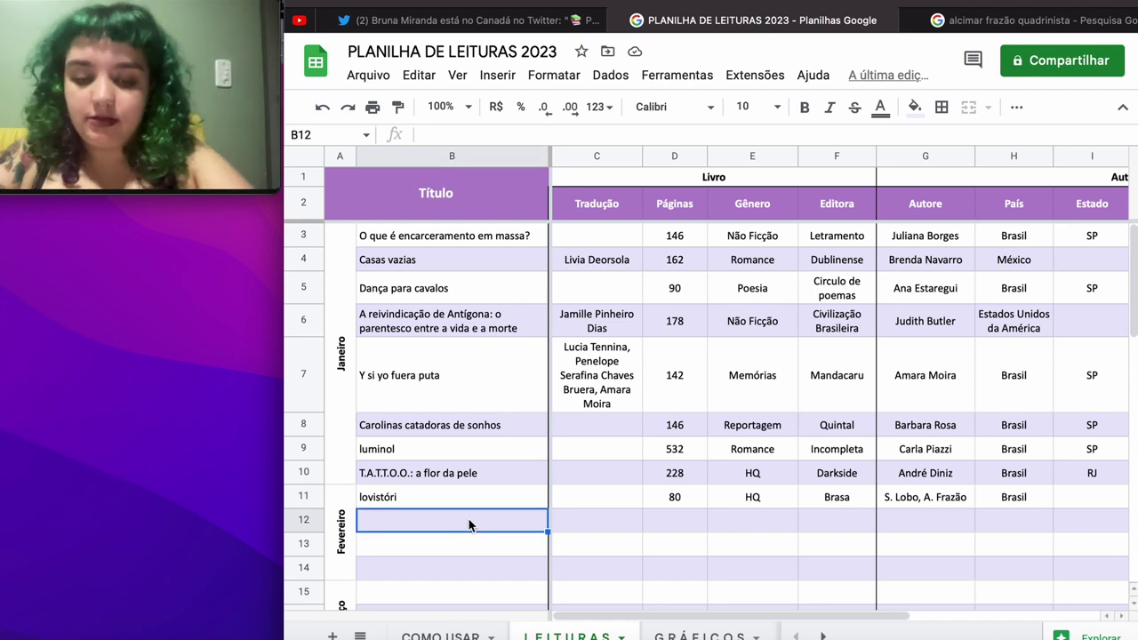
pyautogui.write('Mar')
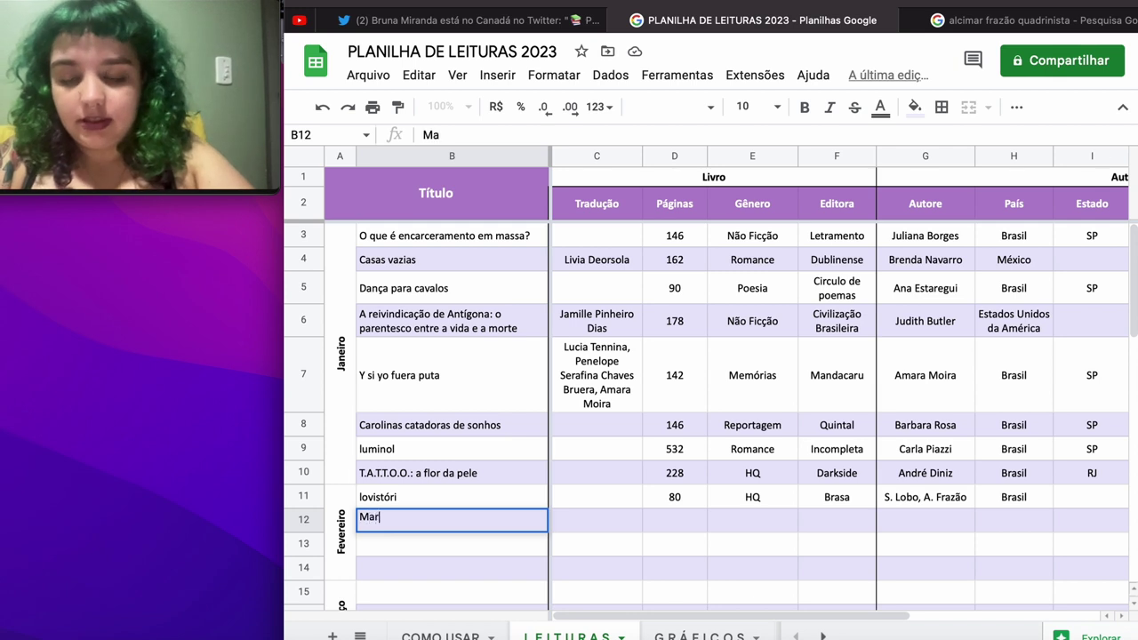
# Step: Enter the title 'Maria dos canos serrados' in B12 and 226 pages in D12
pyautogui.write('ia dos Canos')
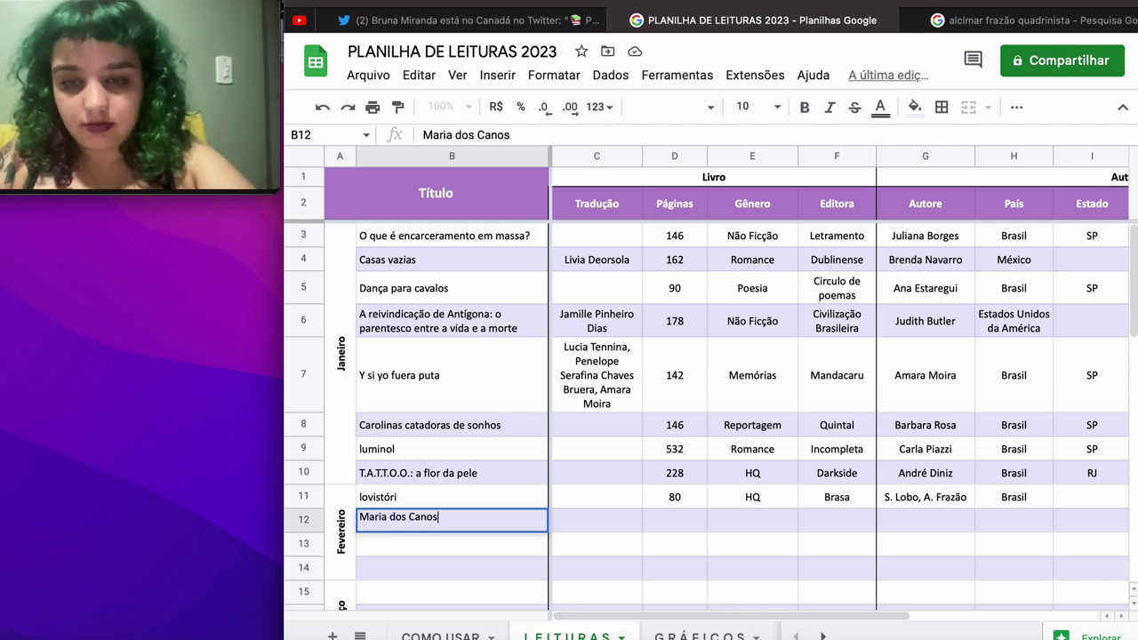
pyautogui.write(' Sa')
pyautogui.press('BackSpace')
pyautogui.press('BackSpace')
pyautogui.press('BackSpace')
pyautogui.press('BackSpace')
pyautogui.press('BackSpace')
pyautogui.press('BackSpace')
pyautogui.press('BackSpace')
pyautogui.press('BackSpace')
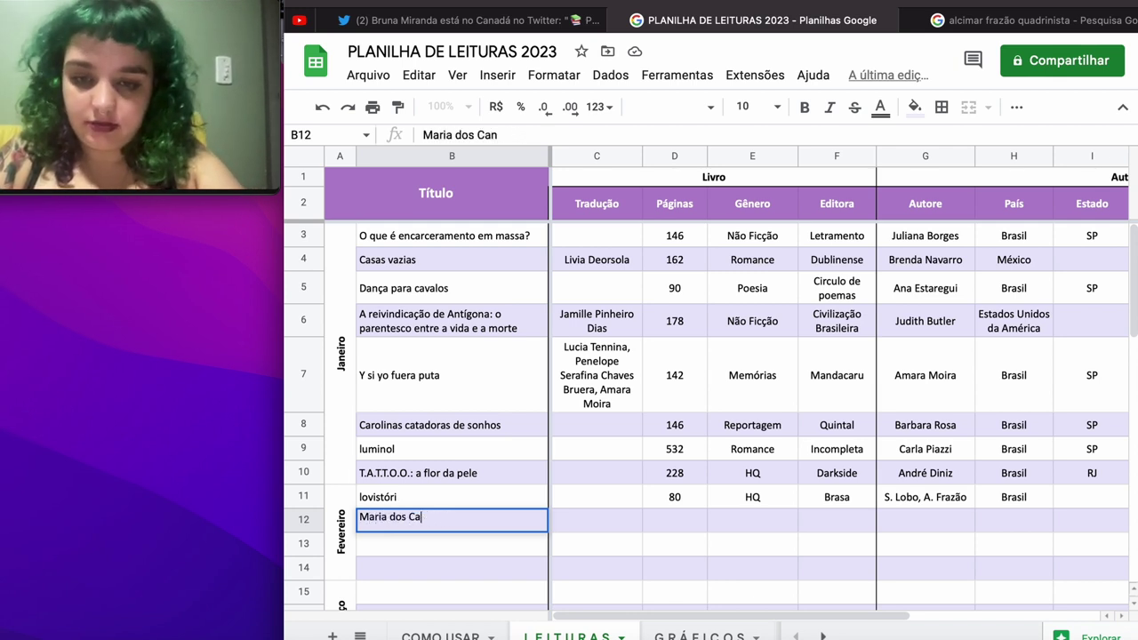
pyautogui.write('canos')
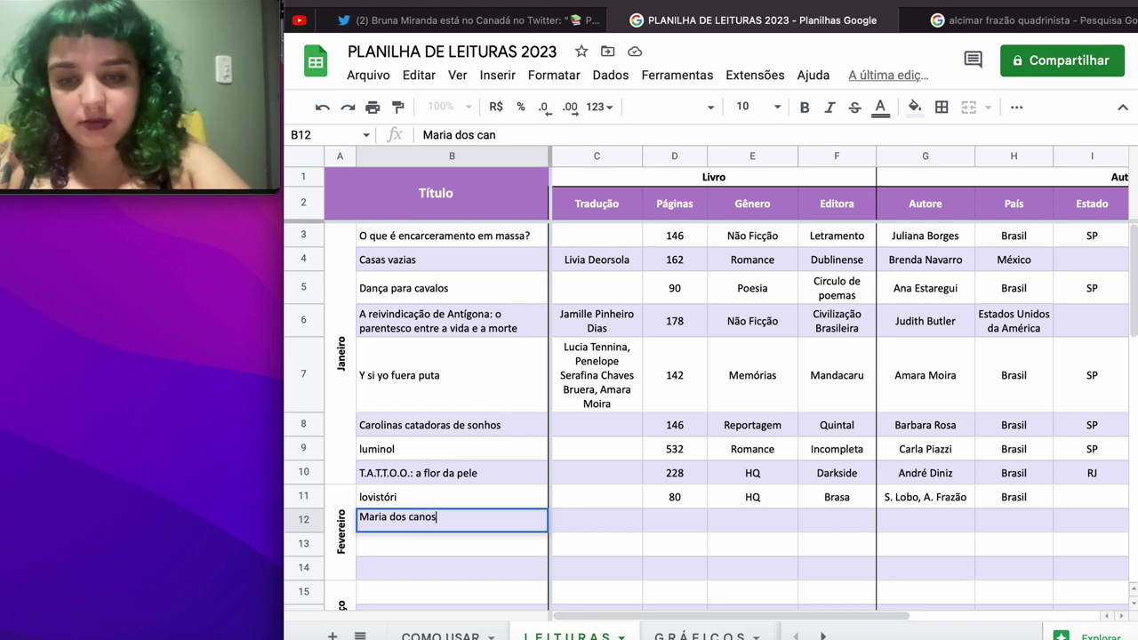
pyautogui.write(' serrados')
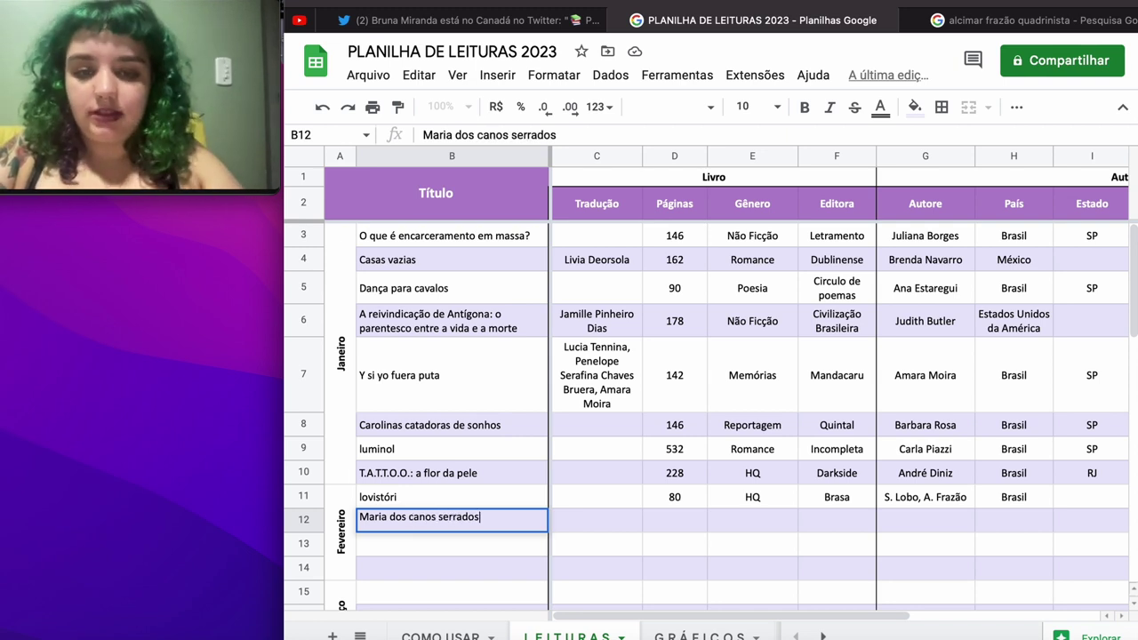
pyautogui.press('Tab')
pyautogui.click(674, 520)
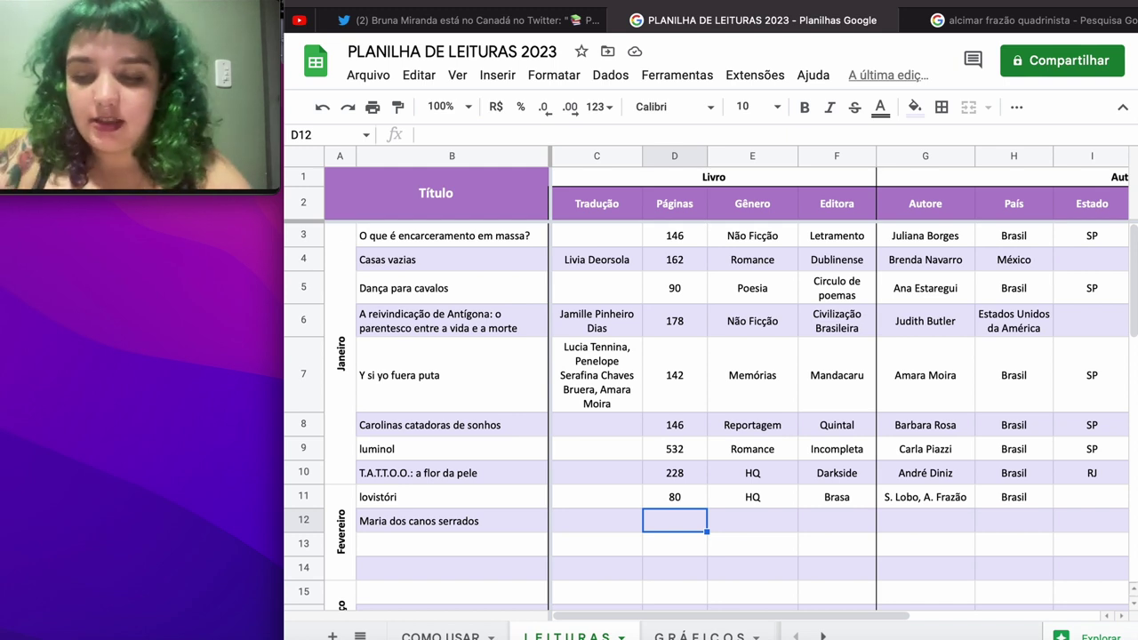
pyautogui.write('226')
pyautogui.press('Tab')
# Step: Fill row 12 with genre Romance, publisher Dublinense and author Ricardo Adolfo
pyautogui.write('R')
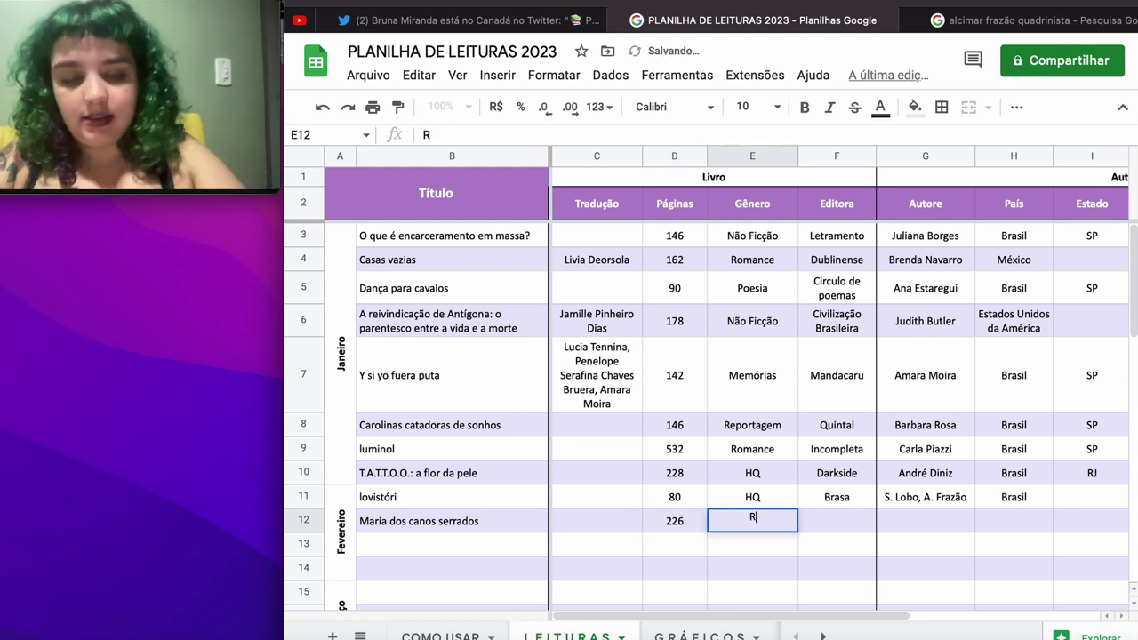
pyautogui.write('omance')
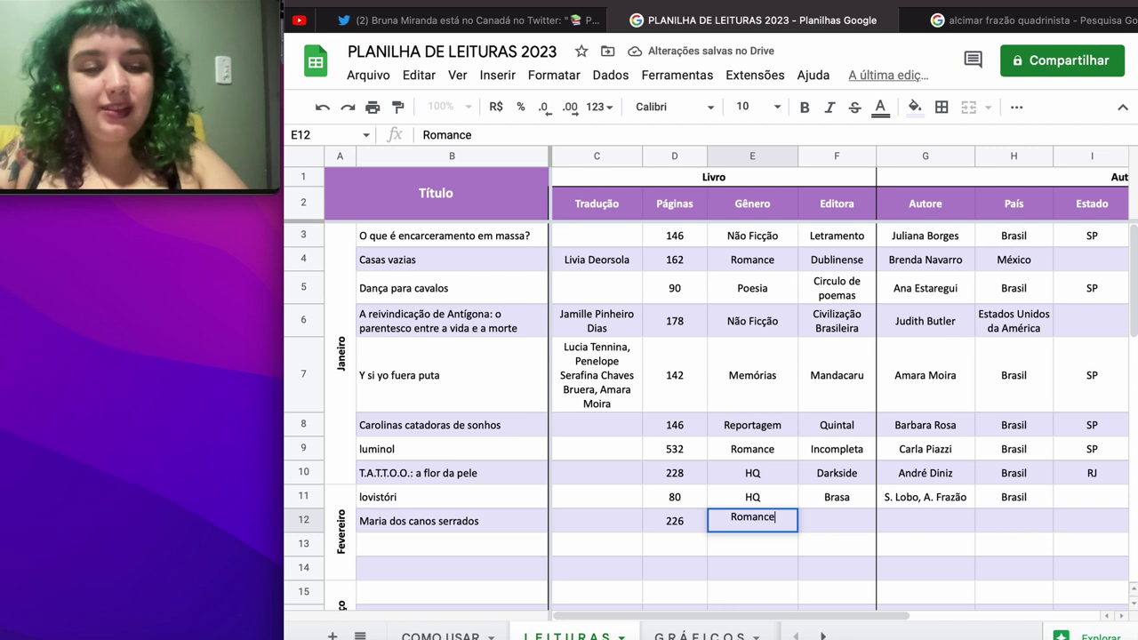
pyautogui.press('Tab')
pyautogui.write('D')
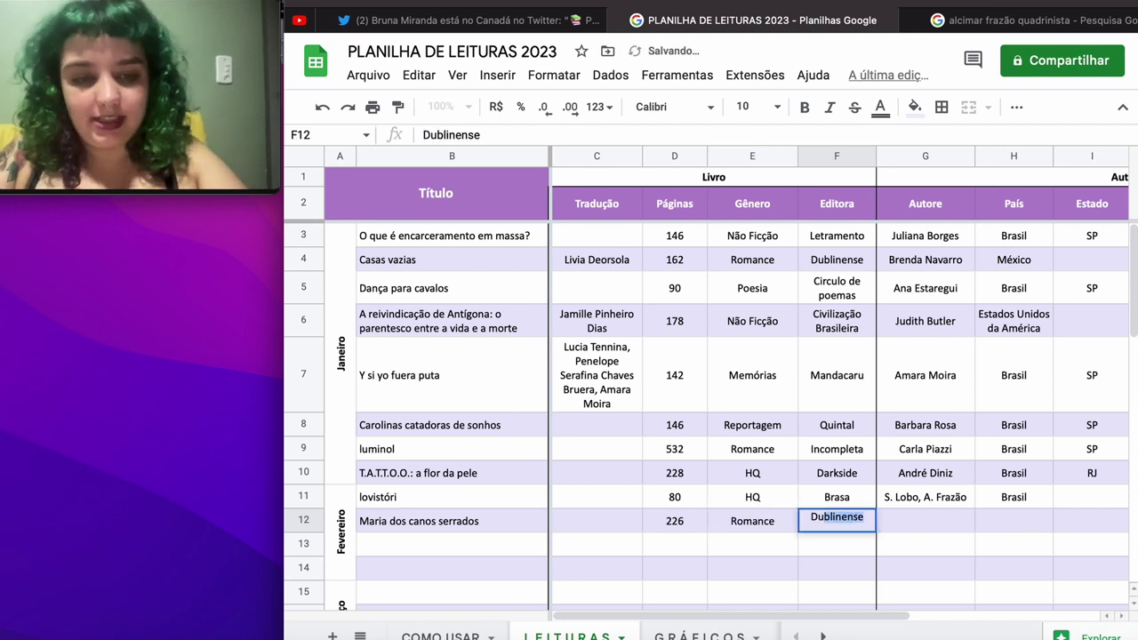
pyautogui.press('Tab')
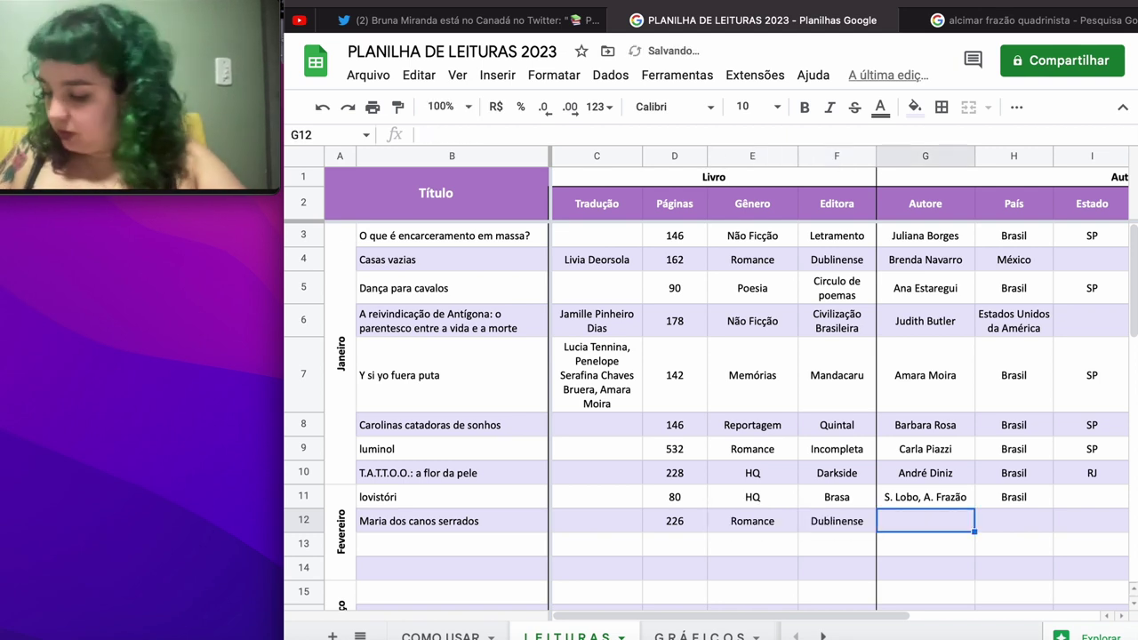
pyautogui.write('Rica')
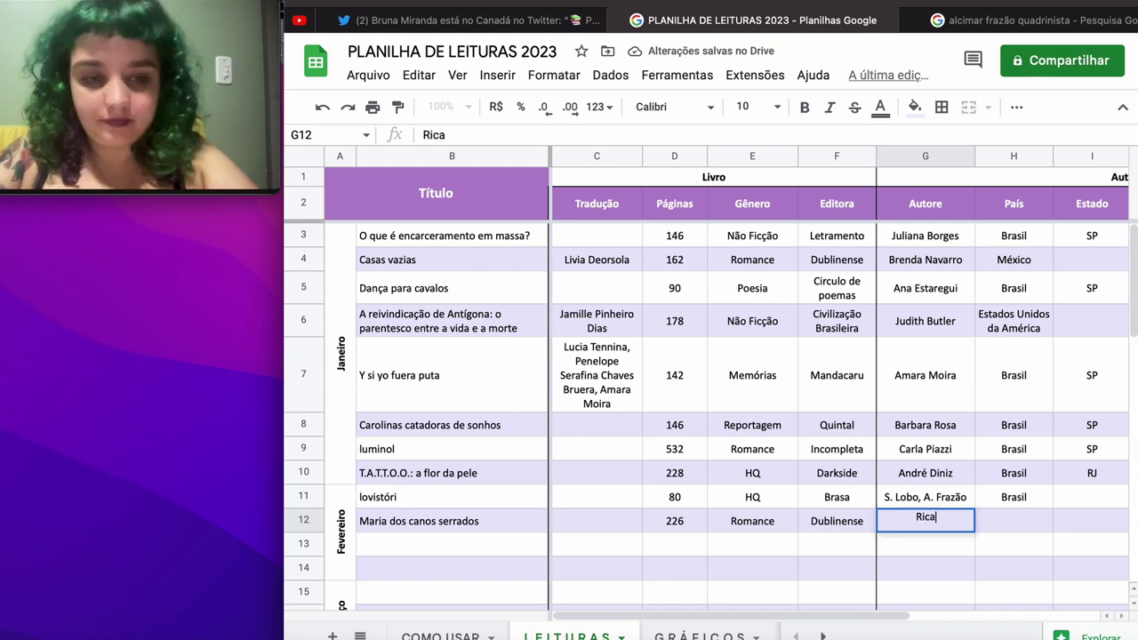
pyautogui.write('rdo Adolfo')
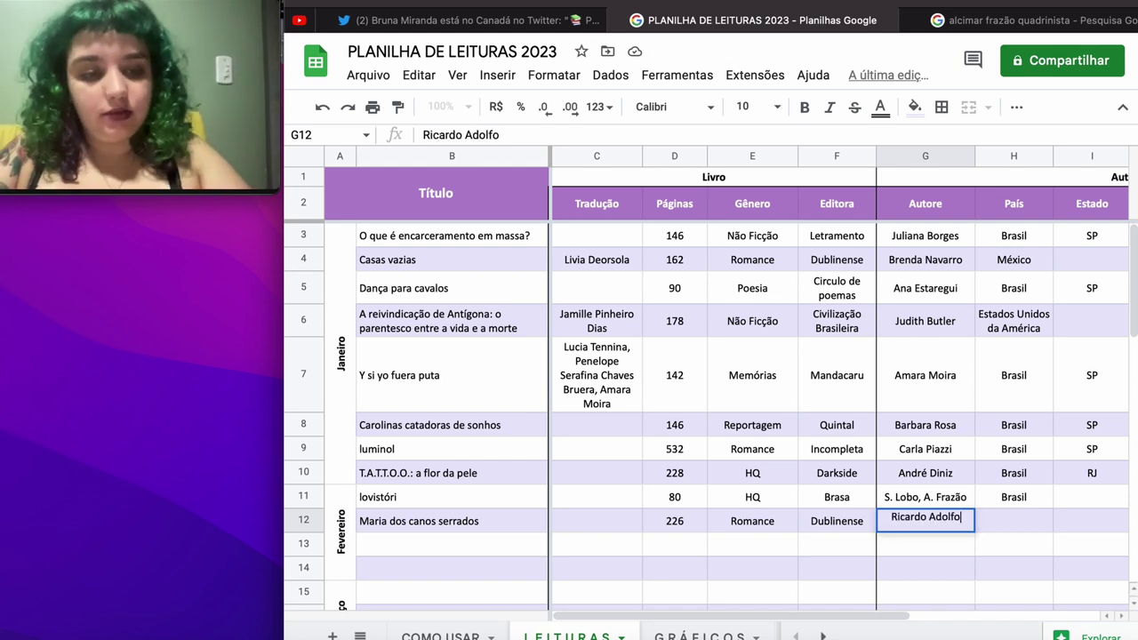
pyautogui.press('Tab')
# Step: Set row 12's country to Angola, ethnicity to Negra and gender to Masculino
pyautogui.write('P')
pyautogui.press('BackSpace')
pyautogui.press('BackSpace')
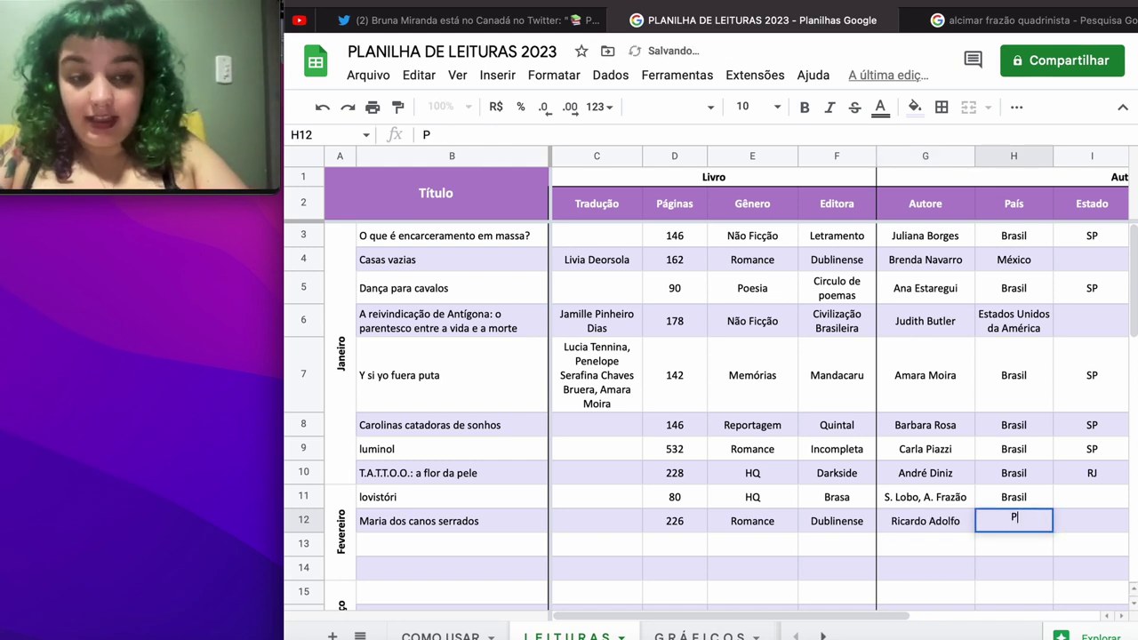
pyautogui.write('Angola')
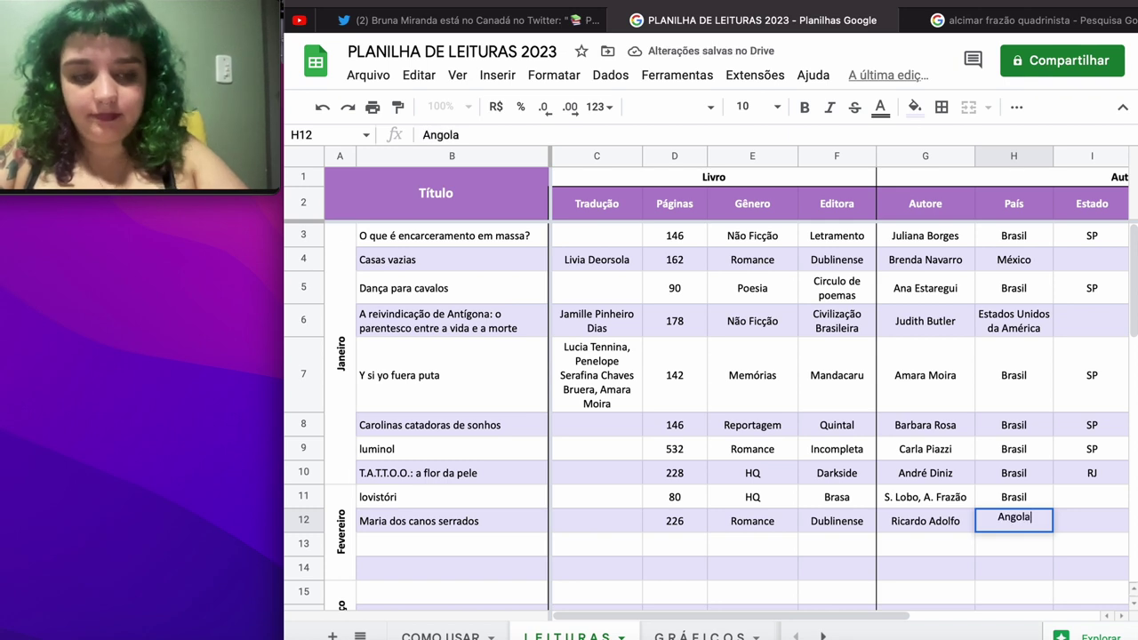
pyautogui.press('Tab')
pyautogui.press('Tab')
pyautogui.write('Ne')
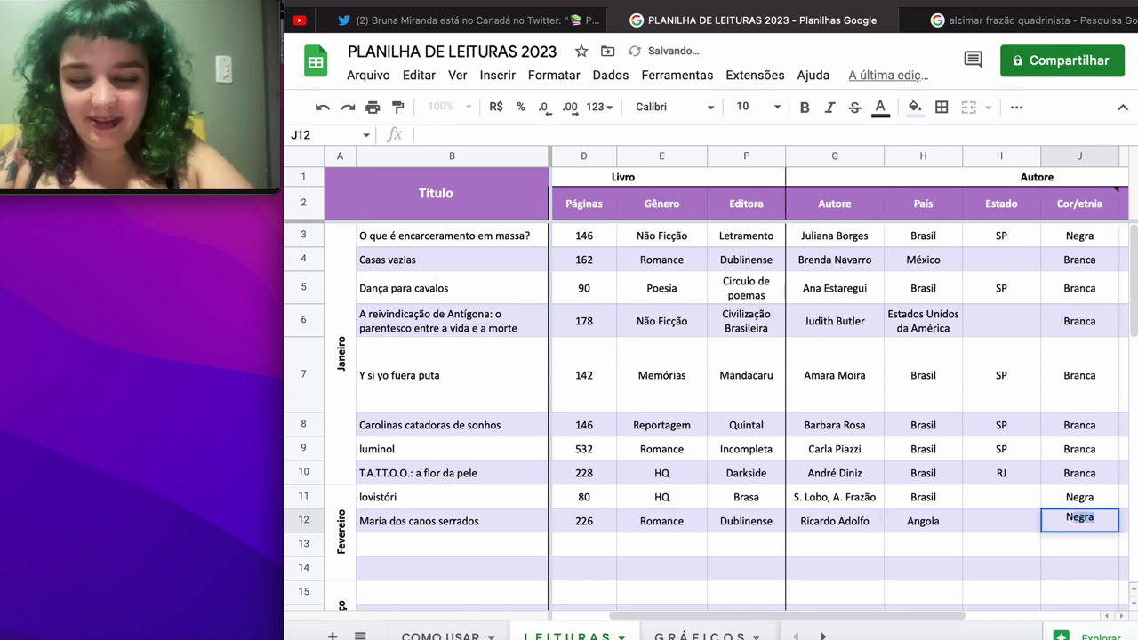
pyautogui.press('Tab')
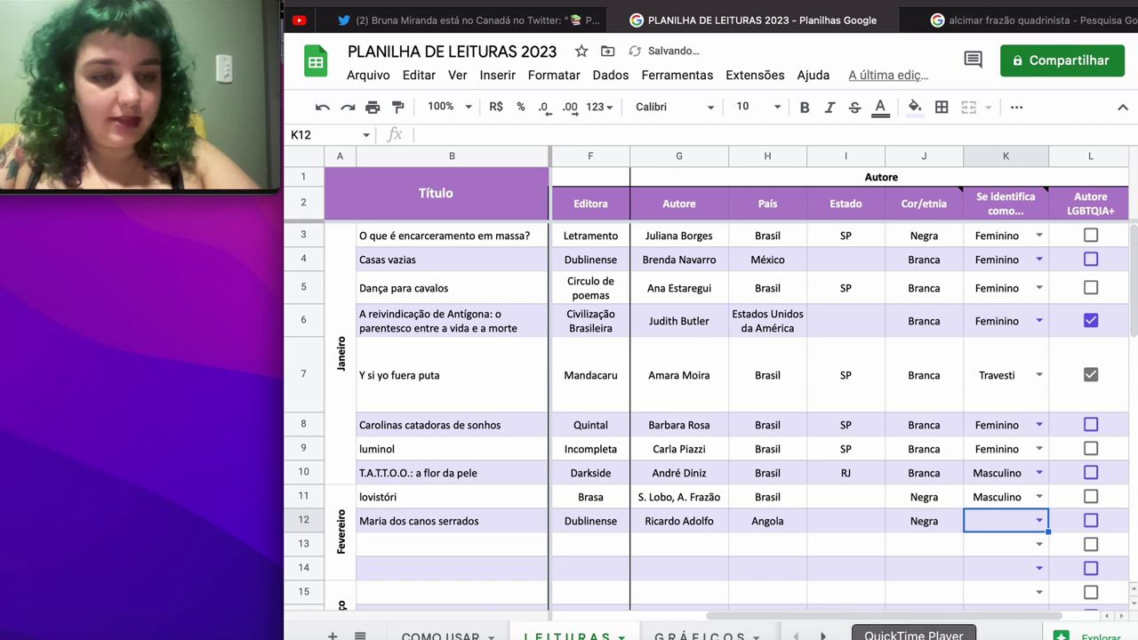
pyautogui.click(1037, 519)
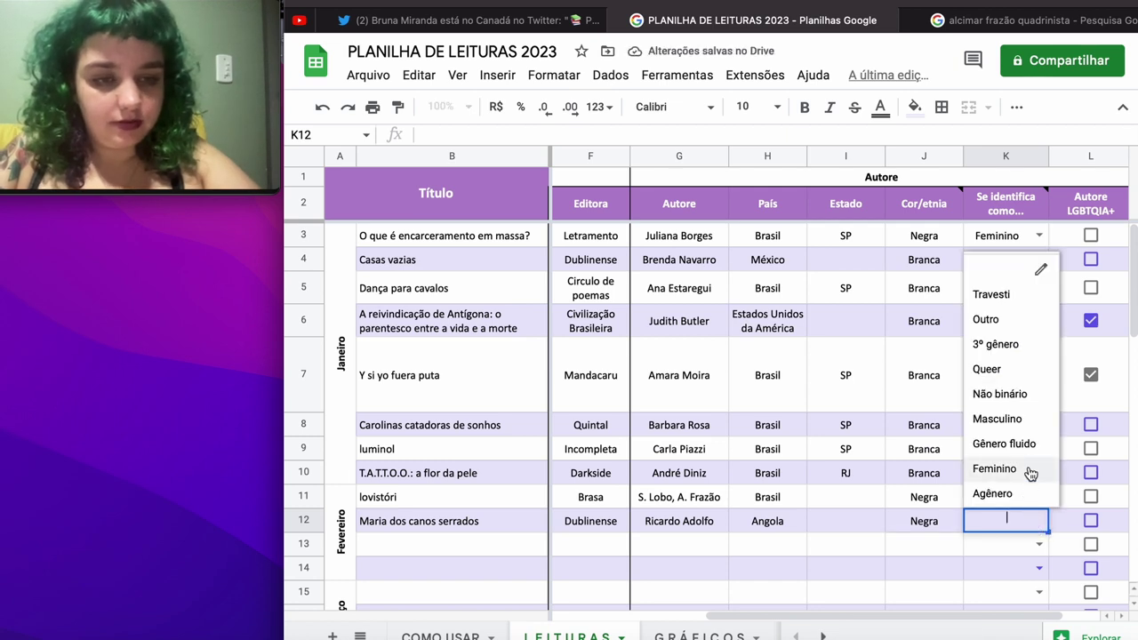
pyautogui.click(1029, 420)
pyautogui.click(1012, 541)
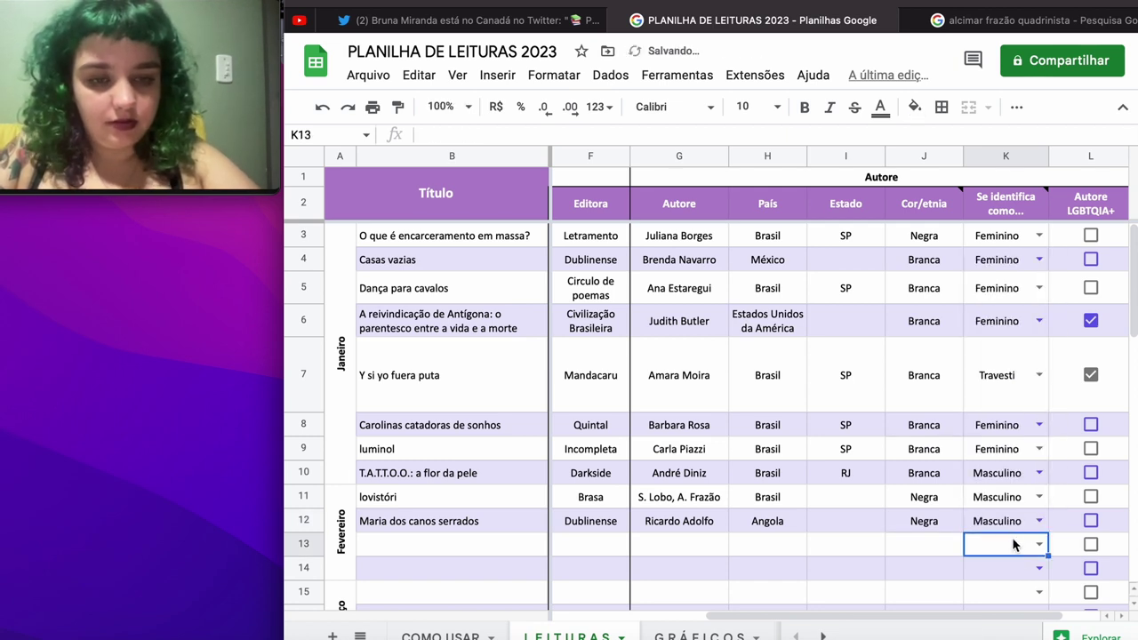
pyautogui.press('Left')
pyautogui.press('Left')
pyautogui.press('Left')
pyautogui.press('Left')
pyautogui.press('Left')
pyautogui.press('Left')
pyautogui.press('Left')
pyautogui.press('Left')
pyautogui.press('Left')
pyautogui.press('Left')
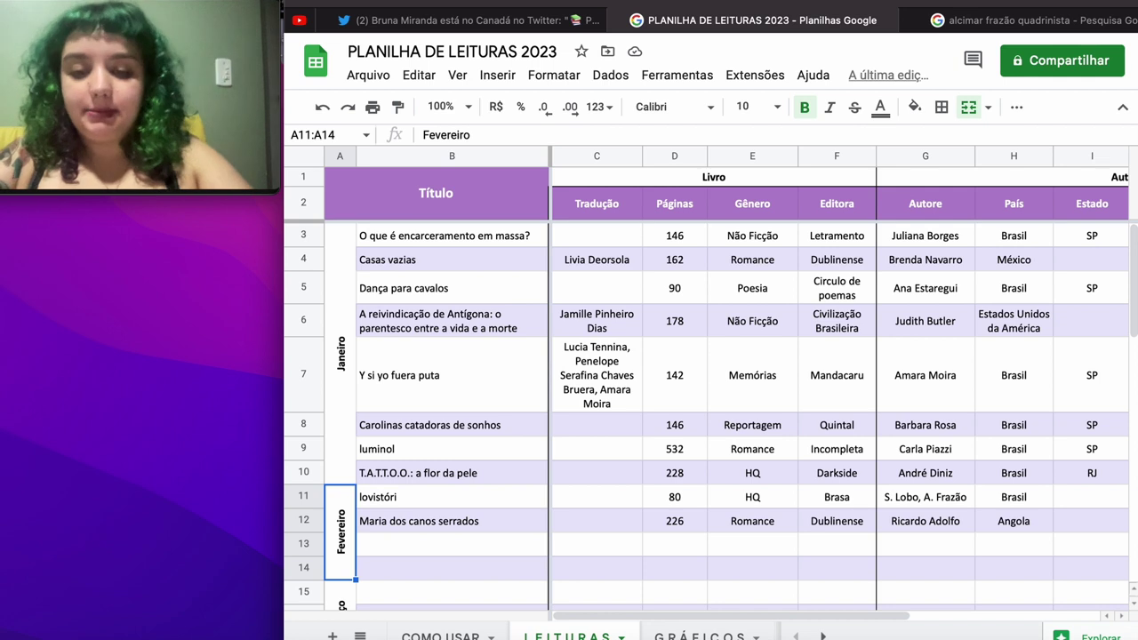
pyautogui.write('P')
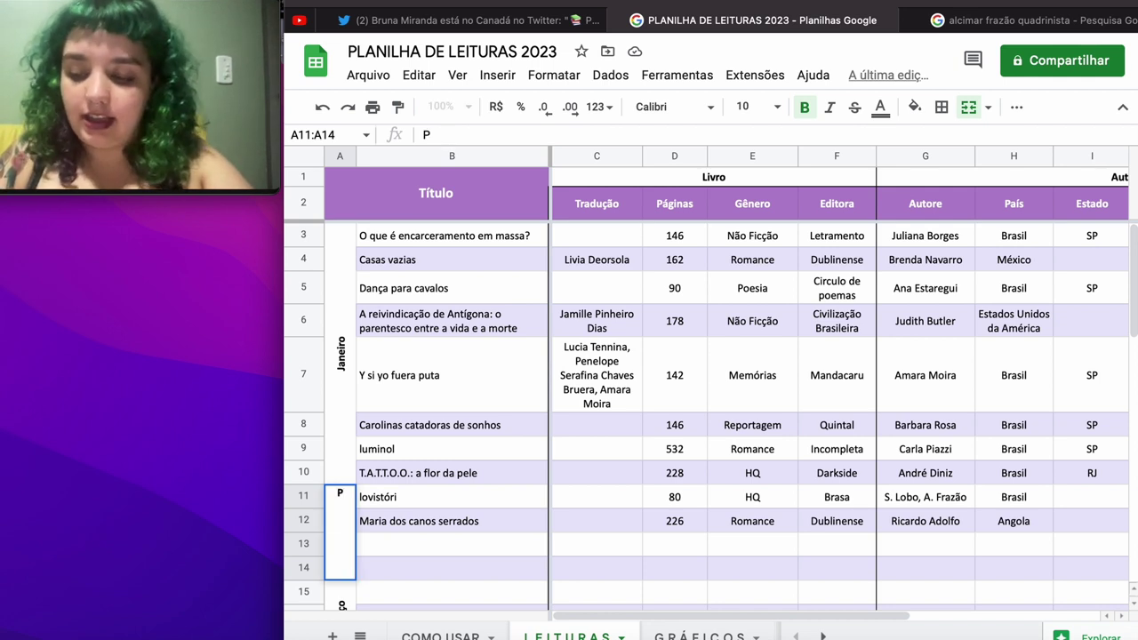
pyautogui.press('BackSpace')
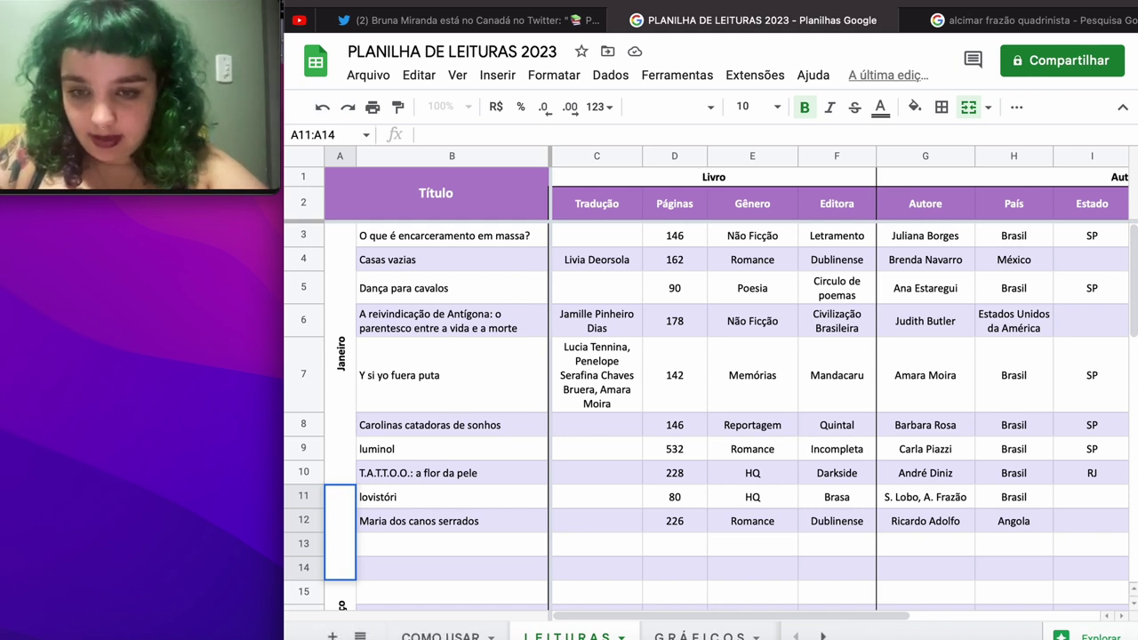
pyautogui.write('F')
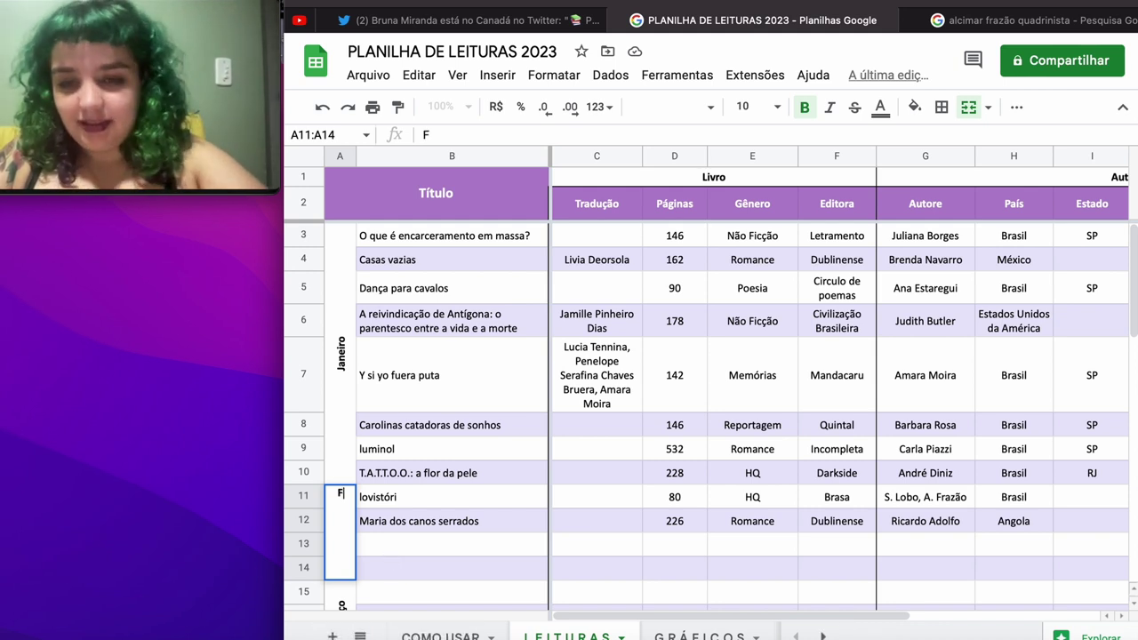
pyautogui.write('evereiro')
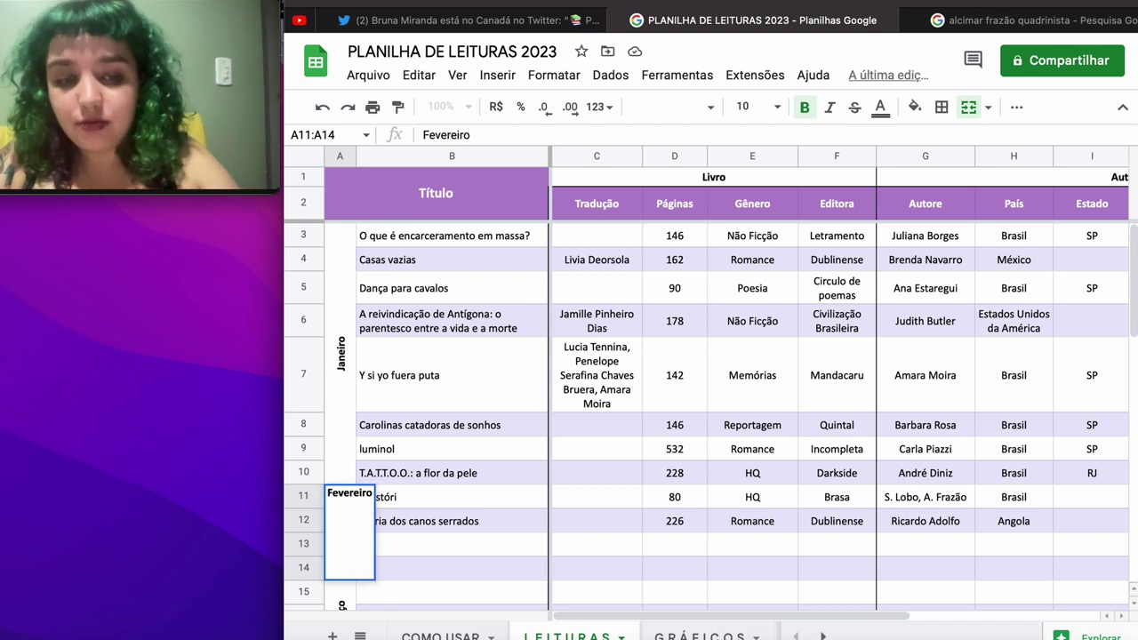
pyautogui.press('Right')
pyautogui.press('Right')
pyautogui.press('Right')
pyautogui.press('Right')
pyautogui.press('Right')
pyautogui.press('Right')
pyautogui.press('Right')
pyautogui.press('Right')
pyautogui.press('Right')
pyautogui.press('Right')
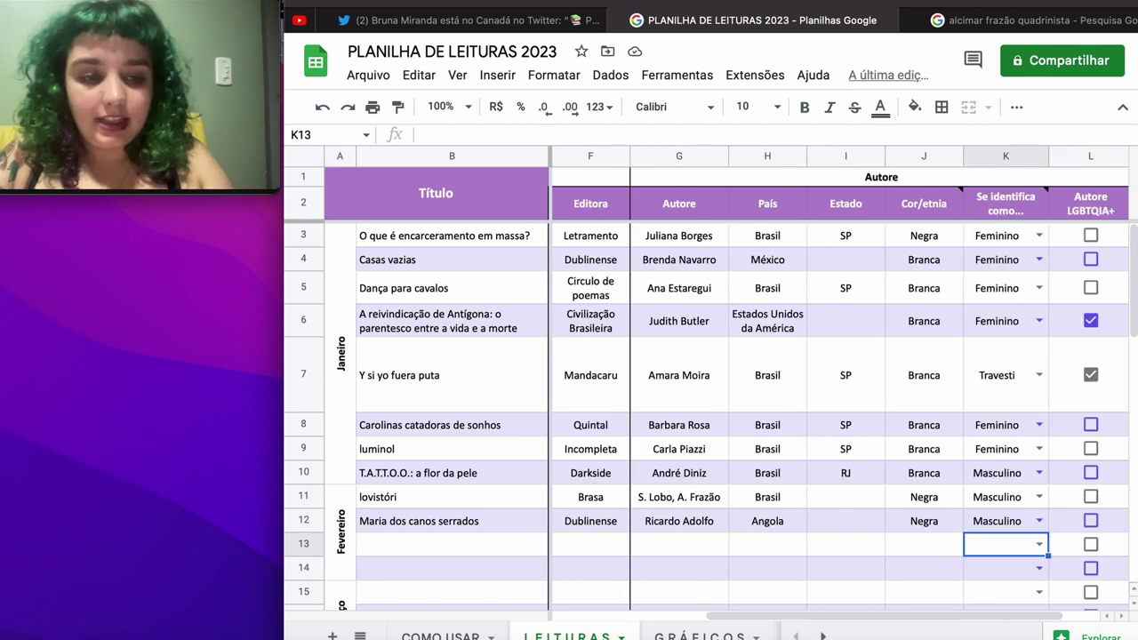
pyautogui.press('Right')
pyautogui.press('Left')
pyautogui.press('Left')
pyautogui.press('Left')
pyautogui.press('Left')
pyautogui.press('Left')
pyautogui.press('Left')
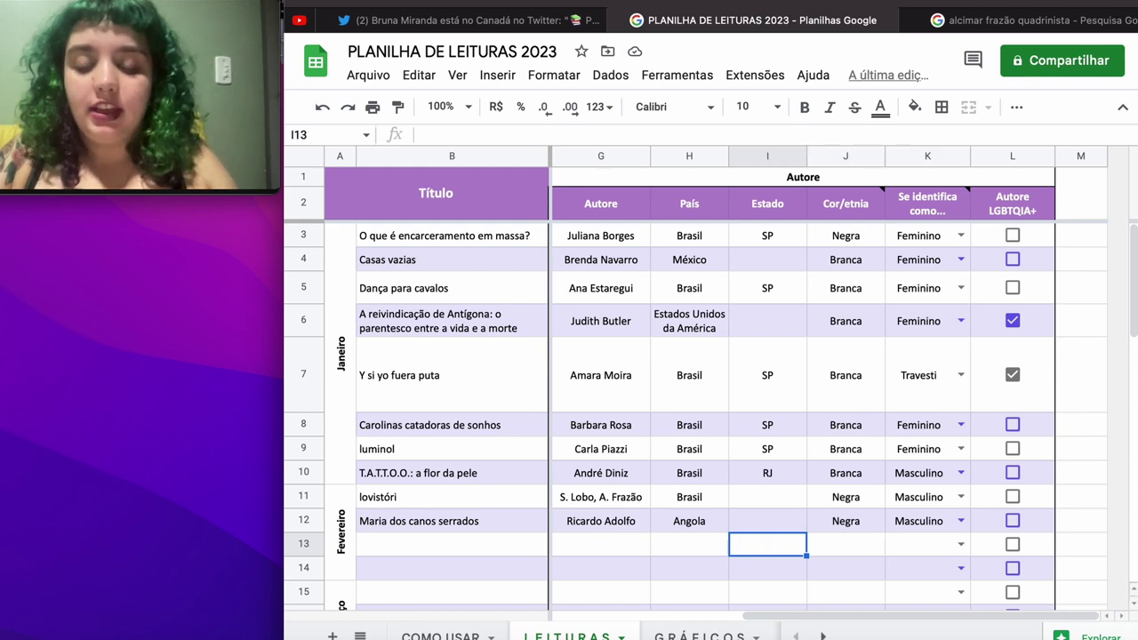
pyautogui.press('Left')
pyautogui.press('Left')
pyautogui.press('Left')
pyautogui.press('Left')
pyautogui.press('Left')
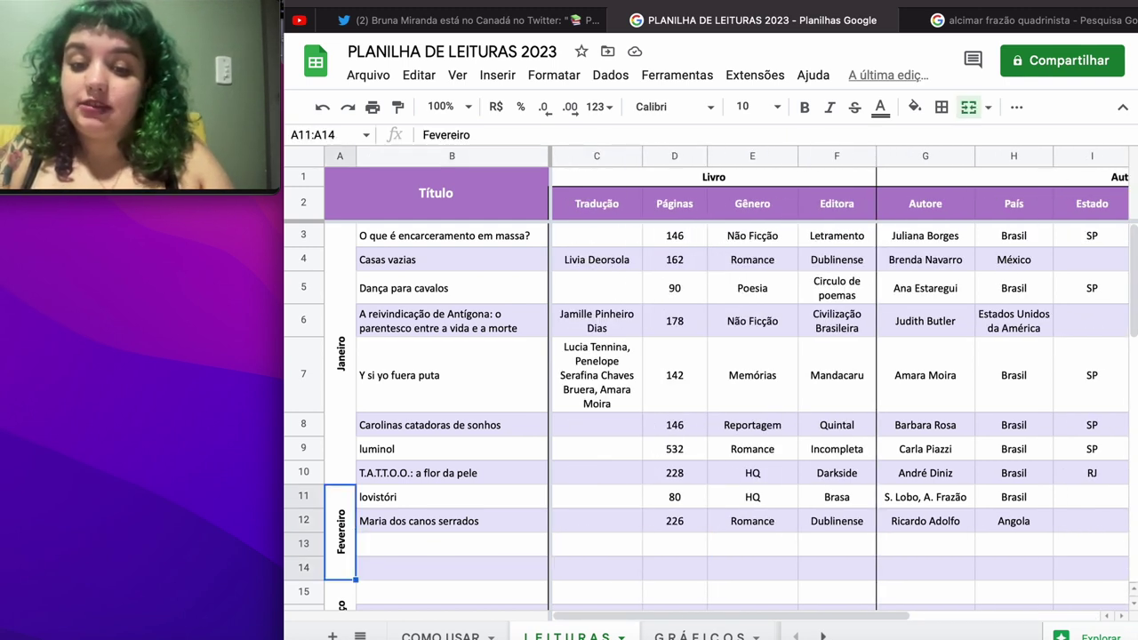
pyautogui.press('Right')
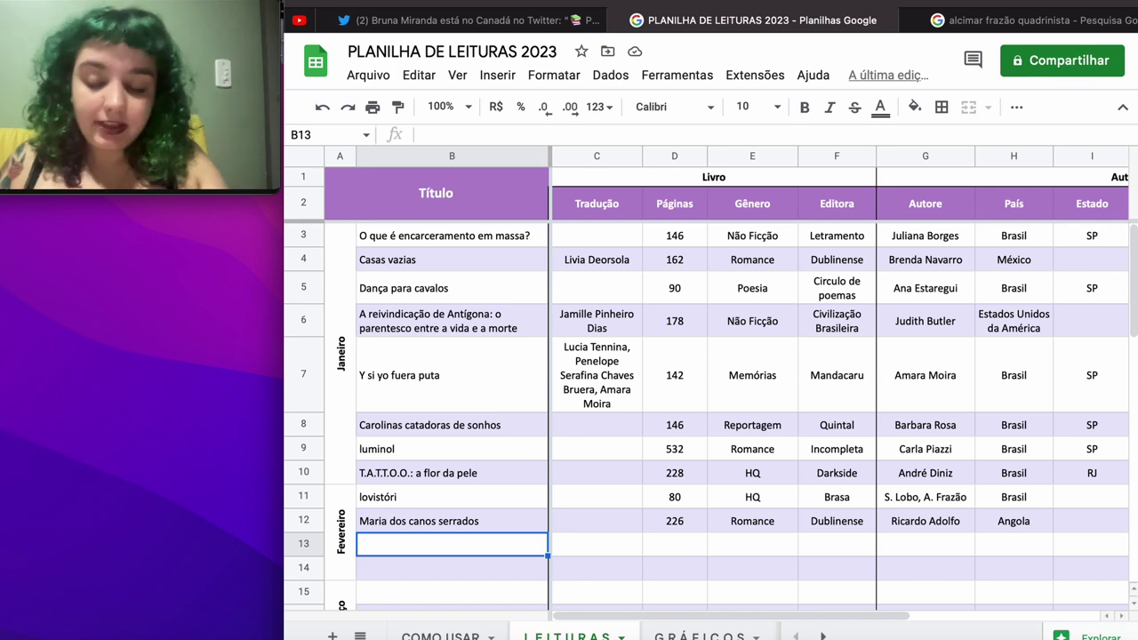
# Step: Enter the title 'Por que ler os clássicos?' in row 13
pyautogui.write('po')
pyautogui.press('BackSpace')
pyautogui.press('BackSpace')
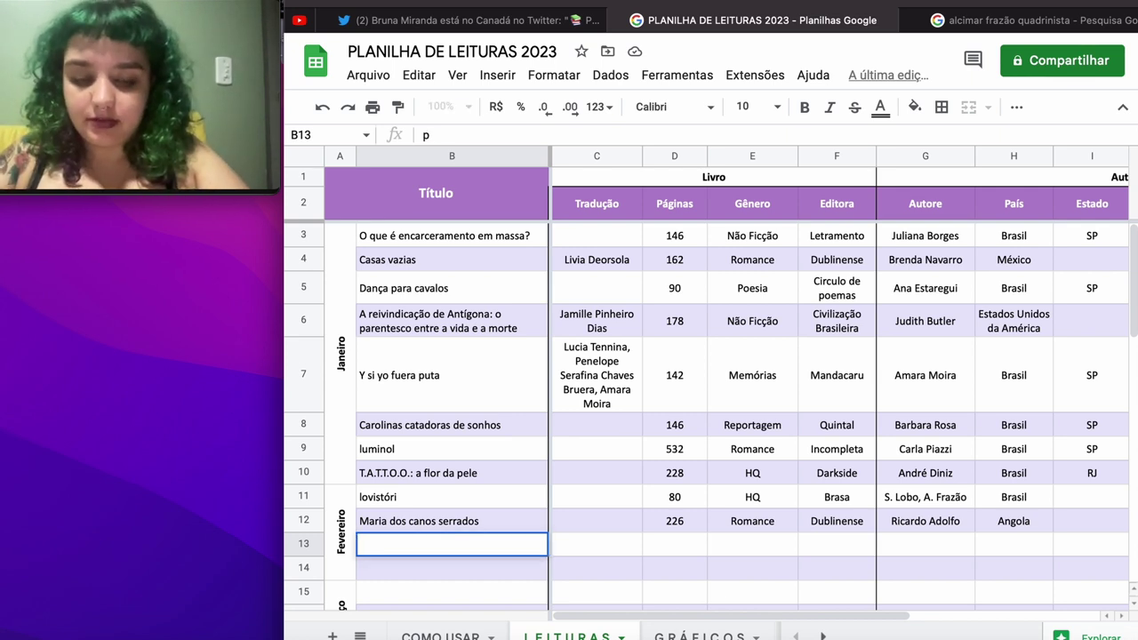
pyautogui.write('p')
pyautogui.press('BackSpace')
pyautogui.write('P')
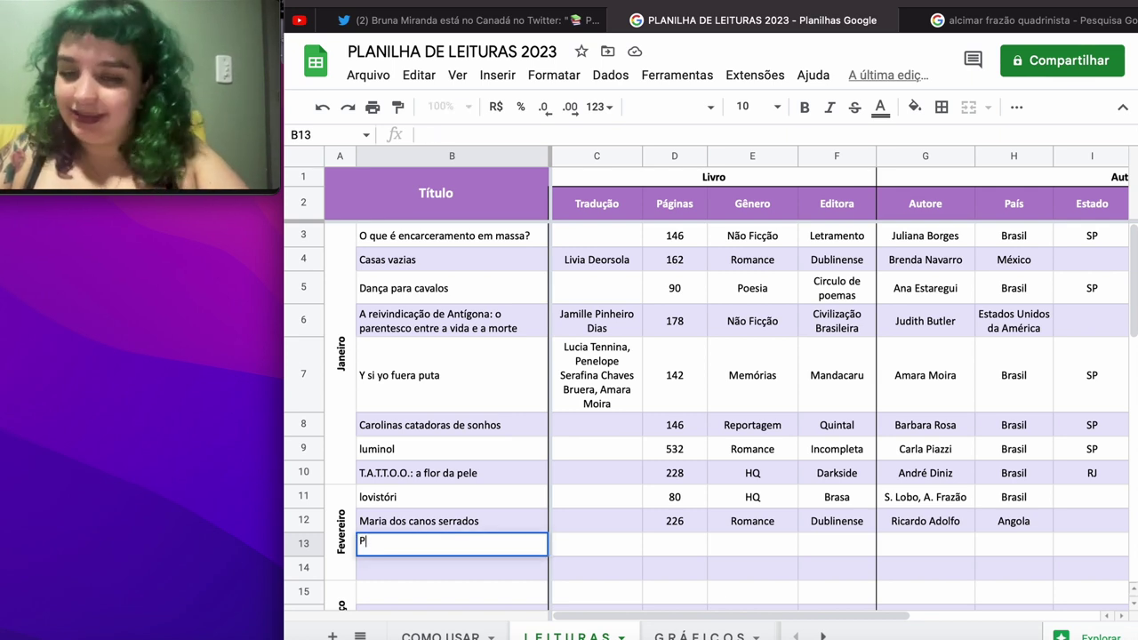
pyautogui.write('or que ler')
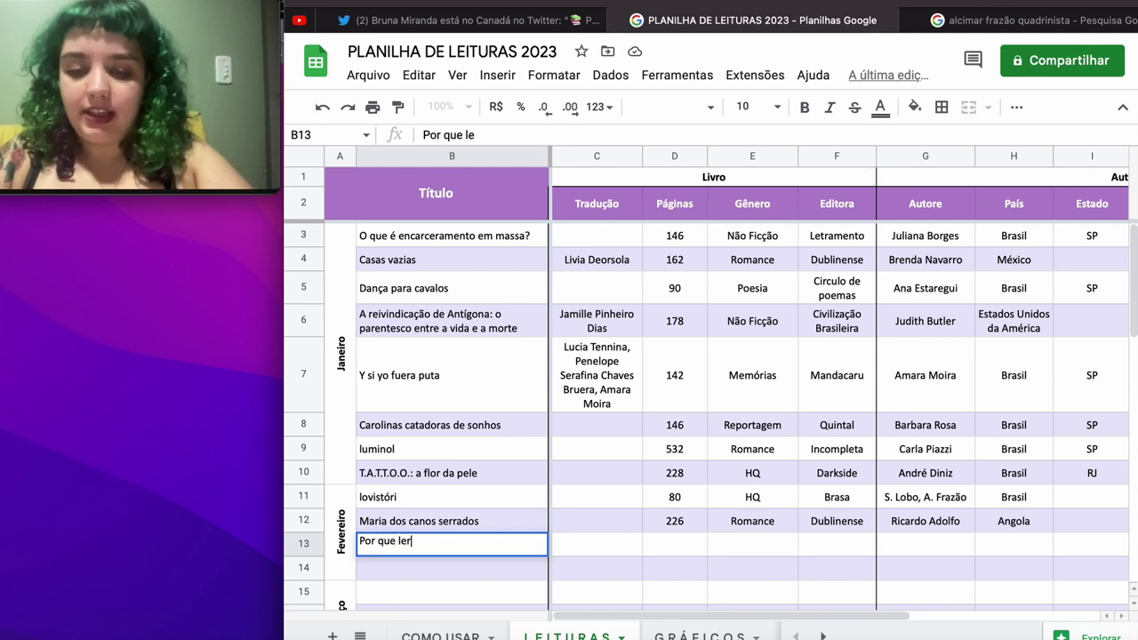
pyautogui.write(' os clássicos?')
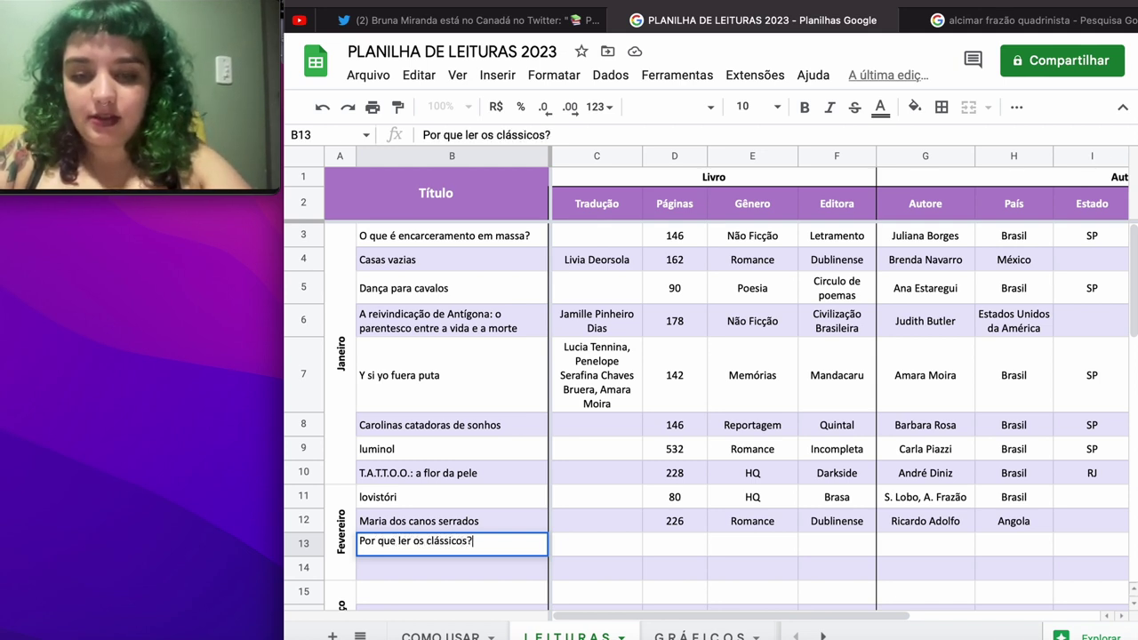
pyautogui.press('Tab')
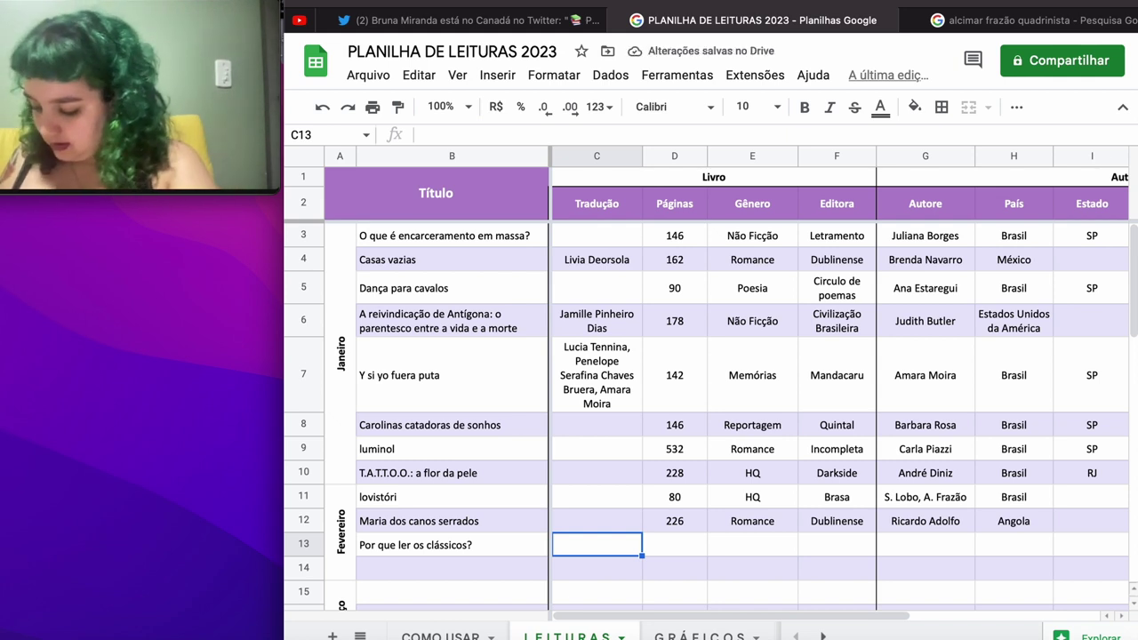
# Step: Add the translator's name to the next column of row 13
pyautogui.write('n')
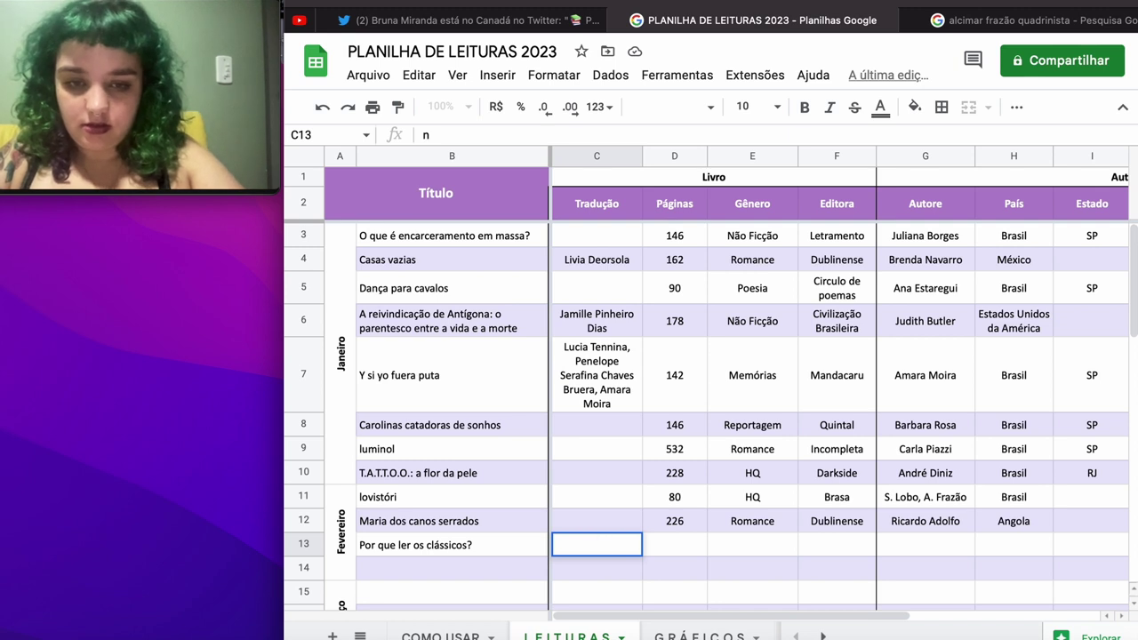
pyautogui.press('BackSpace')
pyautogui.write('Nilson Mul')
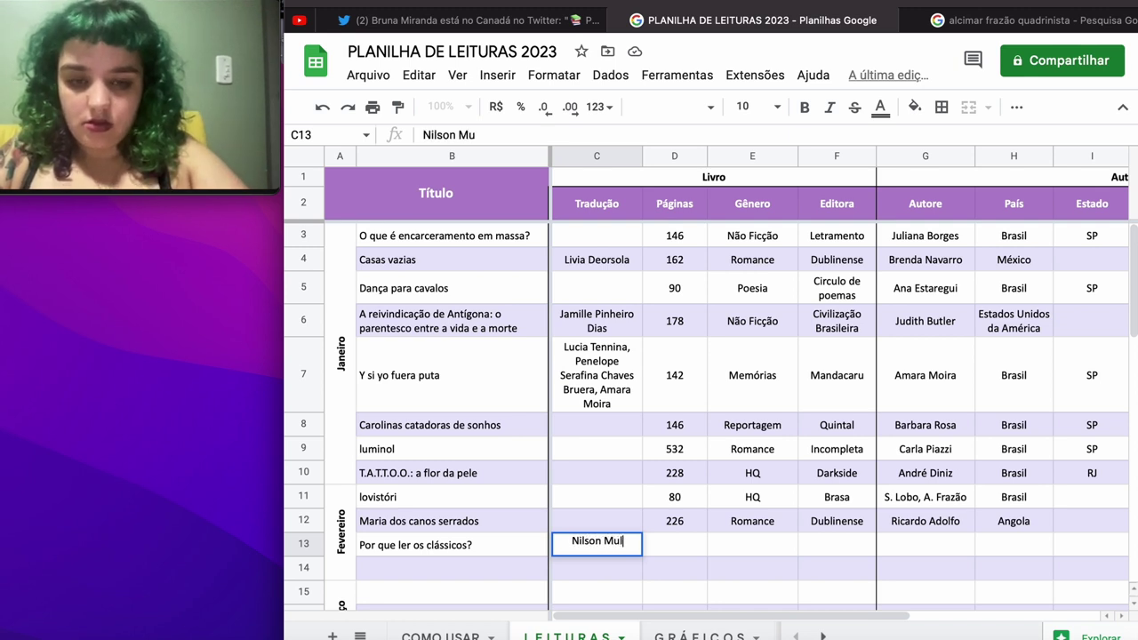
pyautogui.press('BackSpace')
pyautogui.press('BackSpace')
pyautogui.write('oulin')
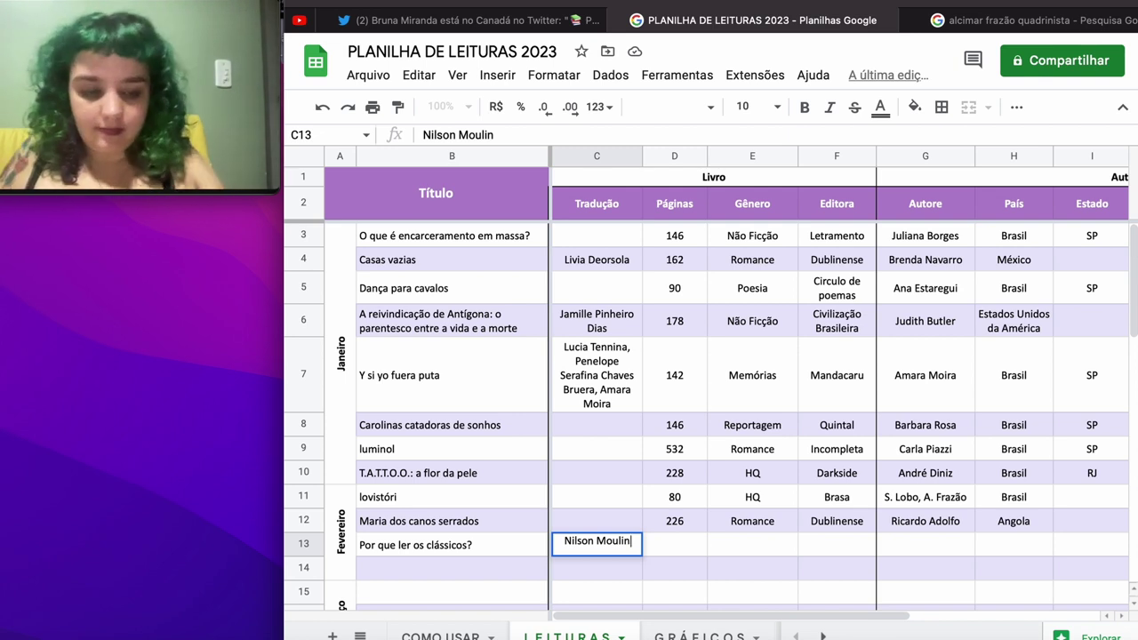
pyautogui.press('Tab')
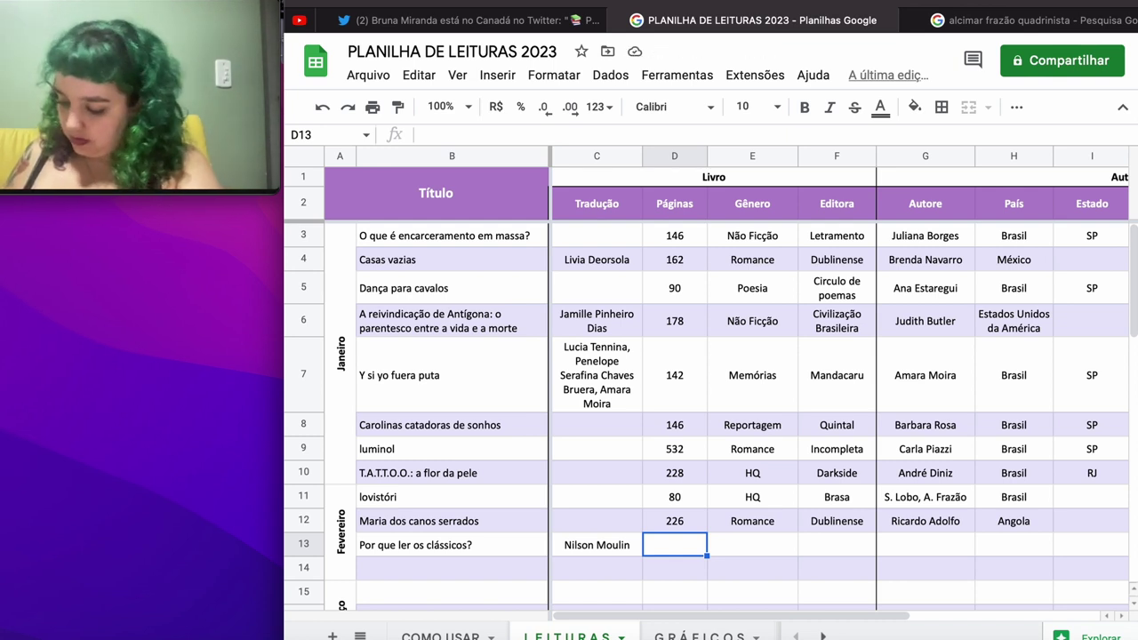
# Step: Enter 290 pages, genre Ensaios and publisher Companhia das Letras
pyautogui.write('290')
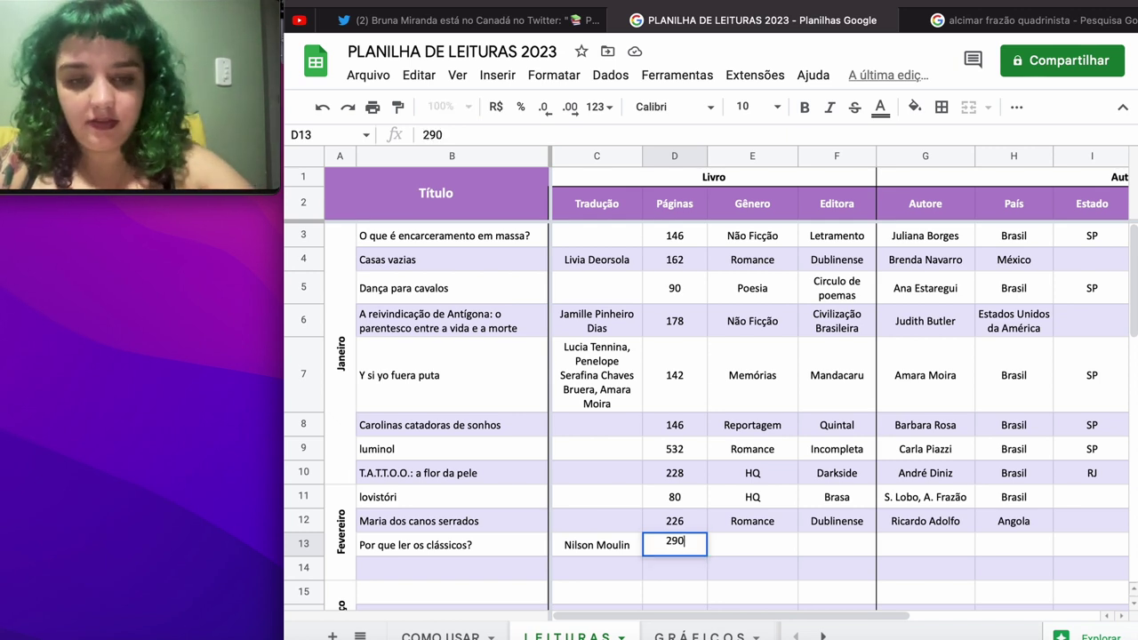
pyautogui.press('Tab')
pyautogui.write('N')
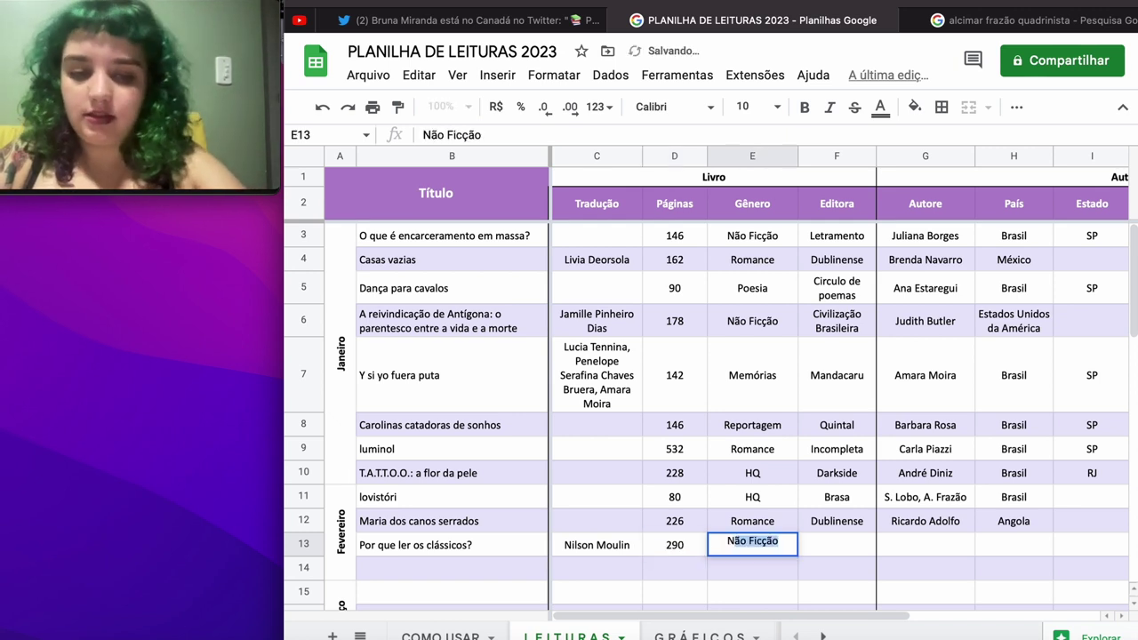
pyautogui.write('E')
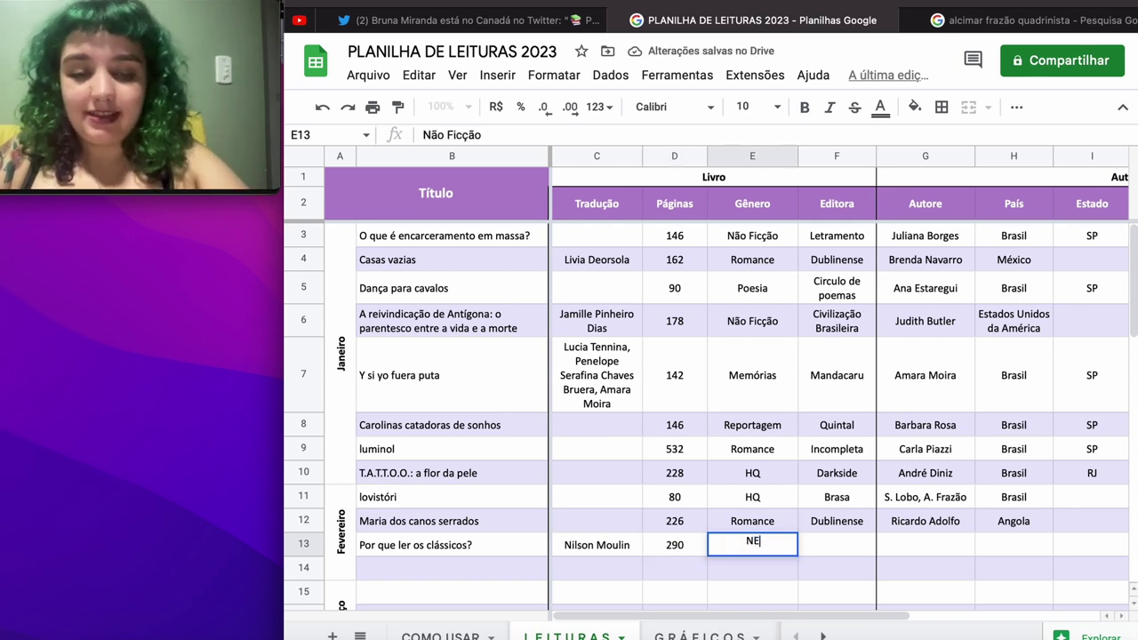
pyautogui.press('BackSpace')
pyautogui.press('BackSpace')
pyautogui.write('Ensaios')
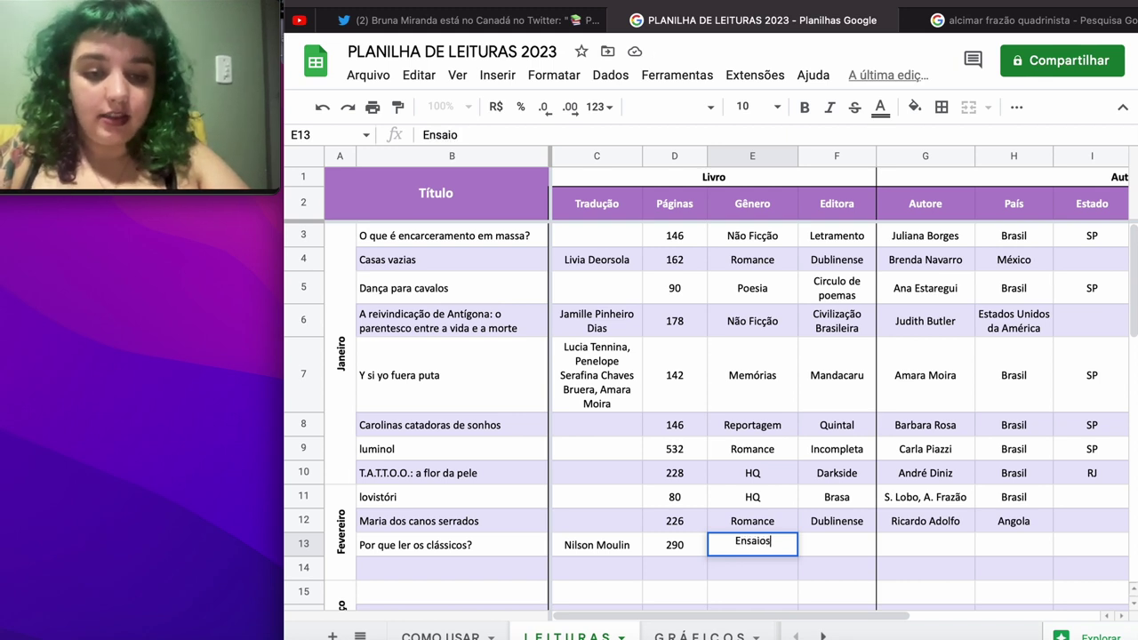
pyautogui.press('Tab')
pyautogui.write('Co')
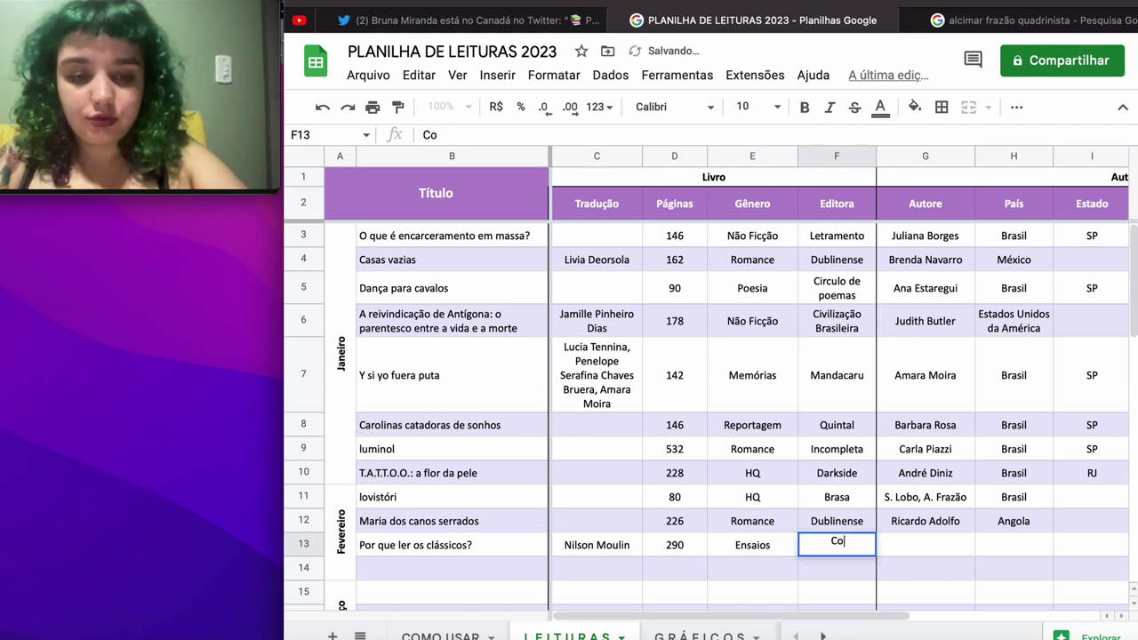
pyautogui.write('mpanhia das Letras')
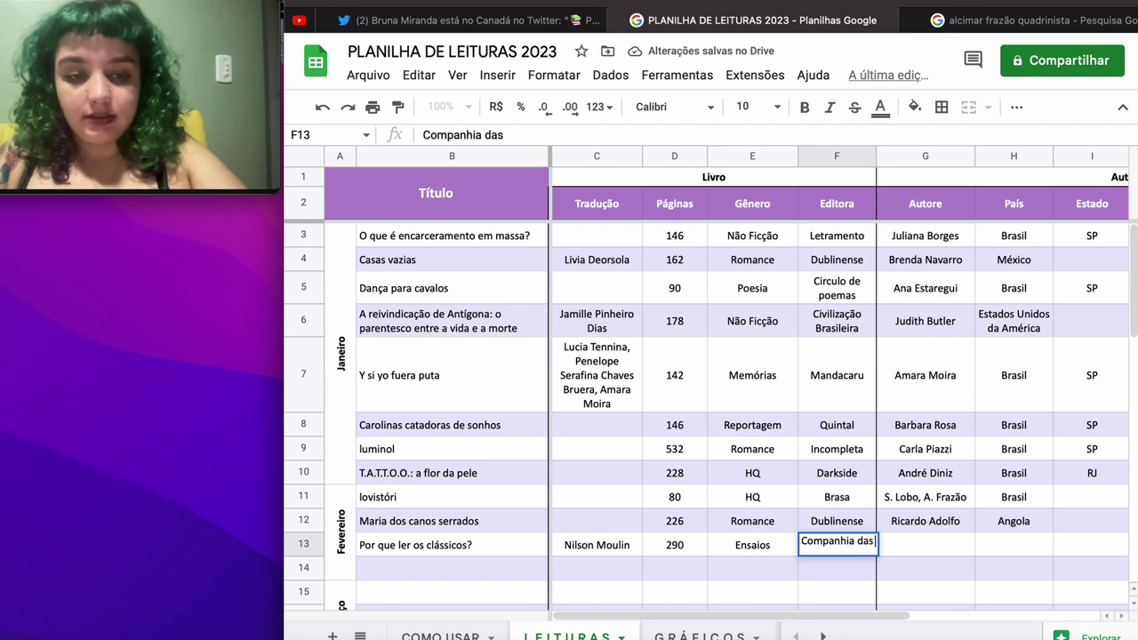
pyautogui.press('Tab')
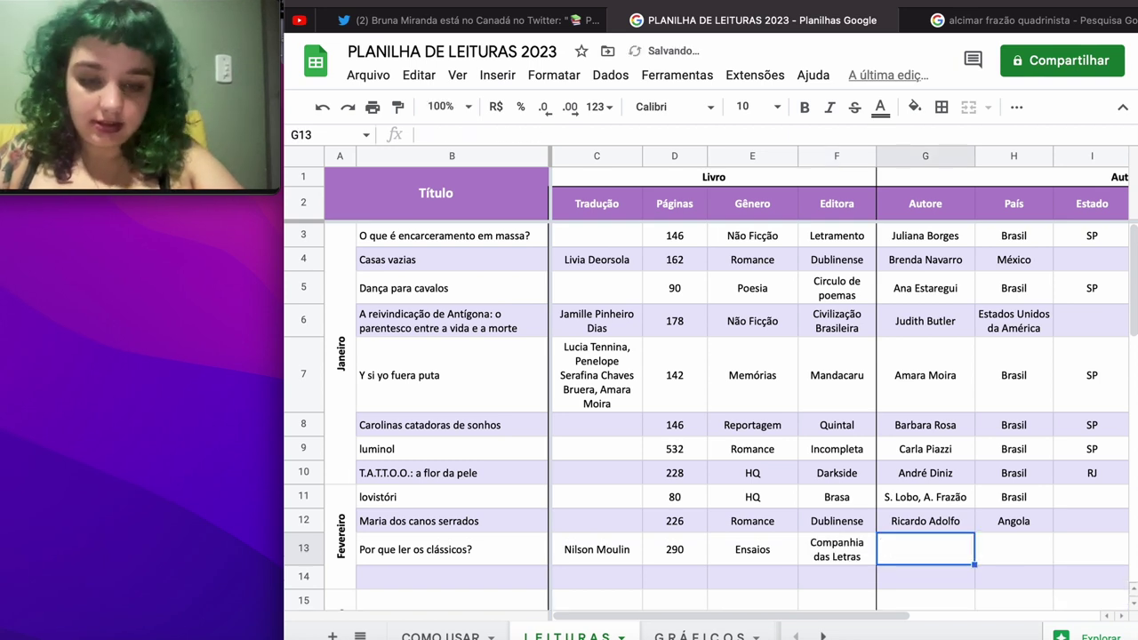
# Step: Add author Italo Calvino, country Itália, ethnicity Branca and gender Masculino
pyautogui.write('Italo ')
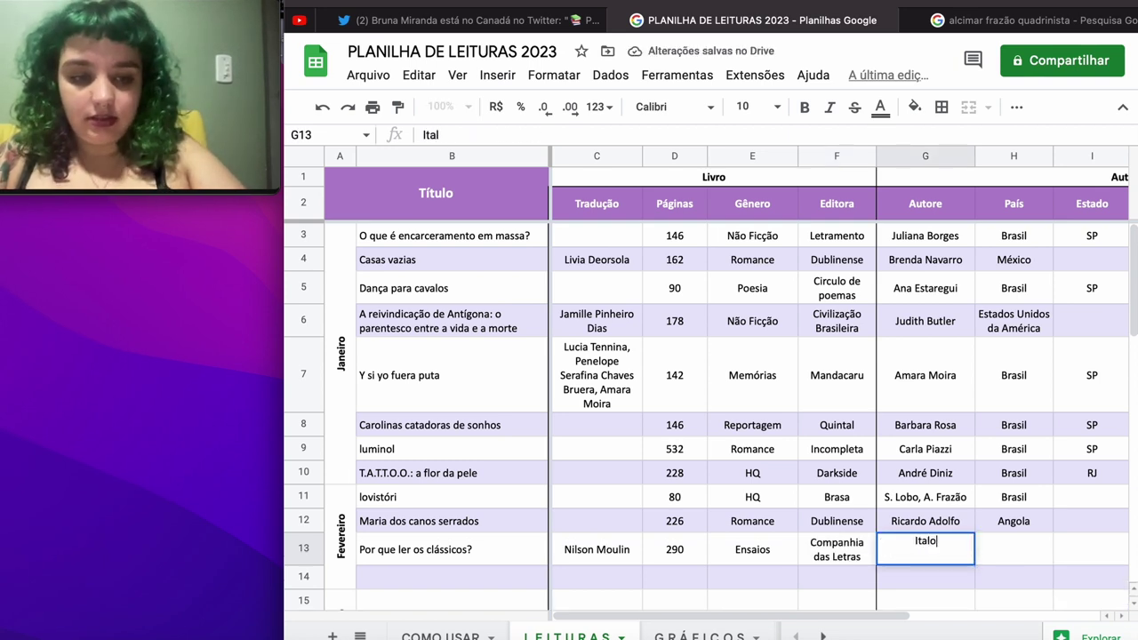
pyautogui.write('Calvino')
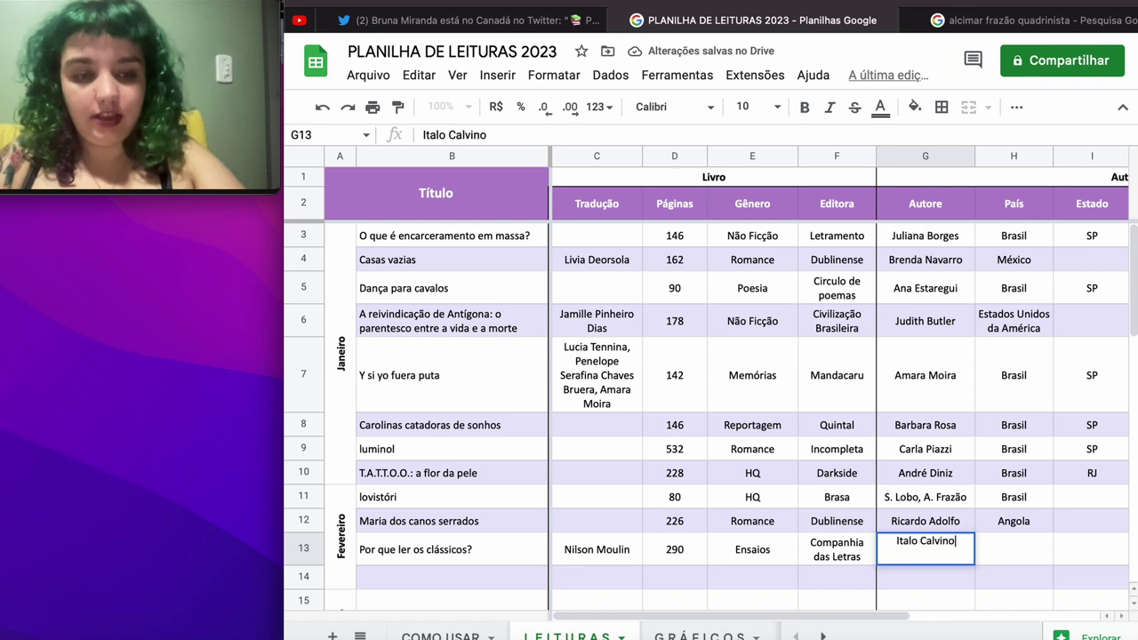
pyautogui.press('Tab')
pyautogui.write('Itália')
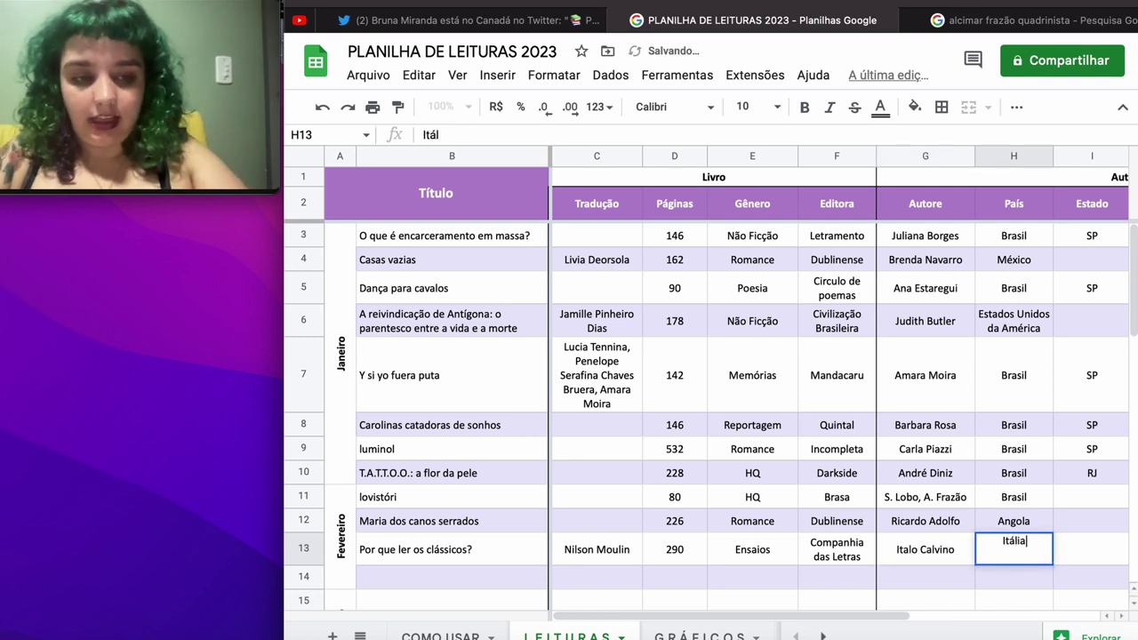
pyautogui.press('Tab')
pyautogui.press('Tab')
pyautogui.write('Branca')
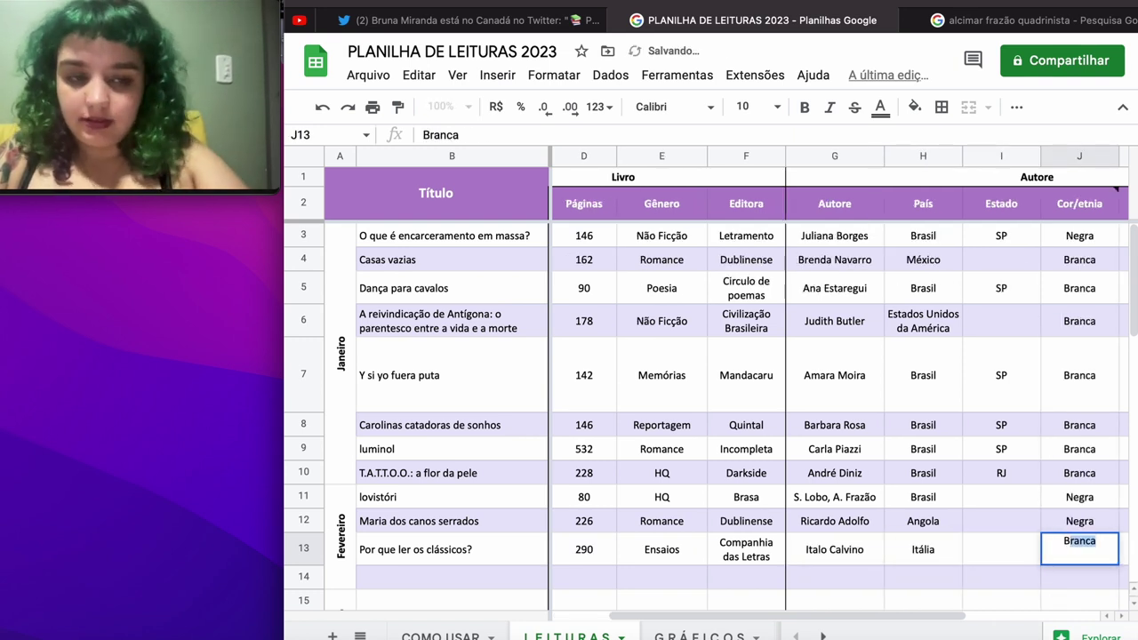
pyautogui.press('Tab')
pyautogui.write('Mas')
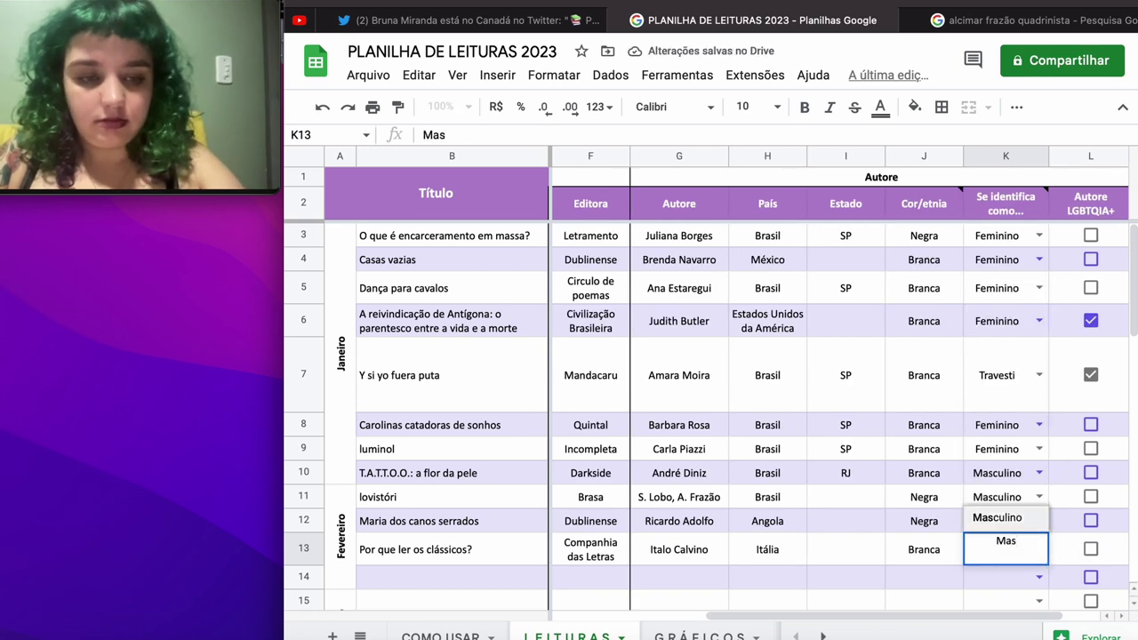
pyautogui.press('Return')
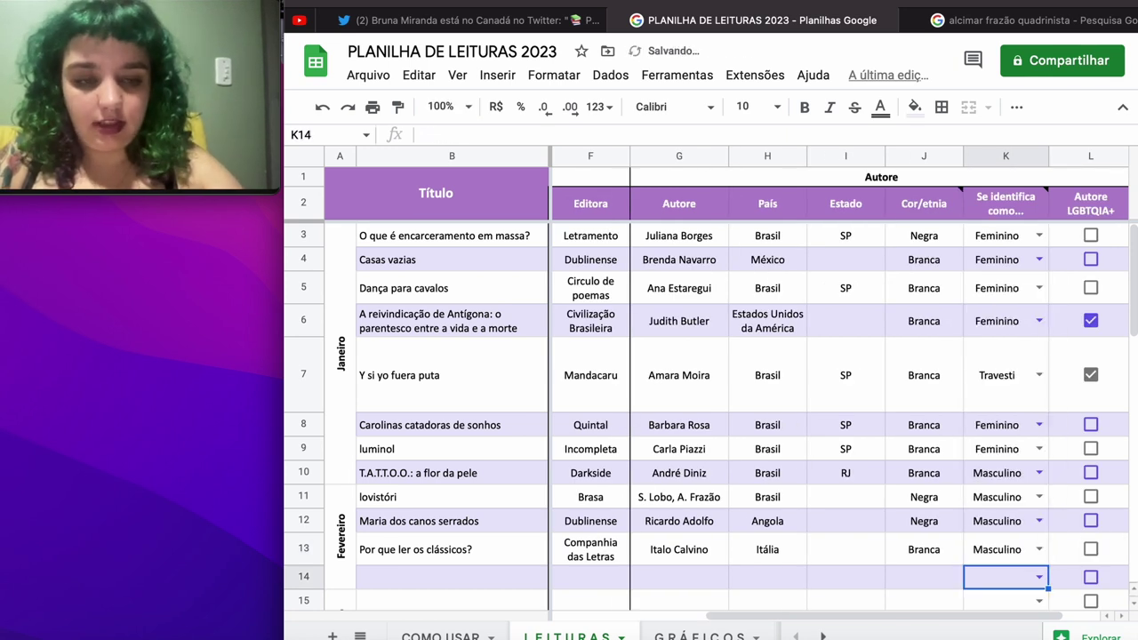
pyautogui.press('Left')
pyautogui.press('Left')
pyautogui.press('Left')
pyautogui.press('Left')
pyautogui.press('Left')
pyautogui.press('Left')
pyautogui.press('Left')
pyautogui.press('Left')
pyautogui.press('Left')
pyautogui.press('Left')
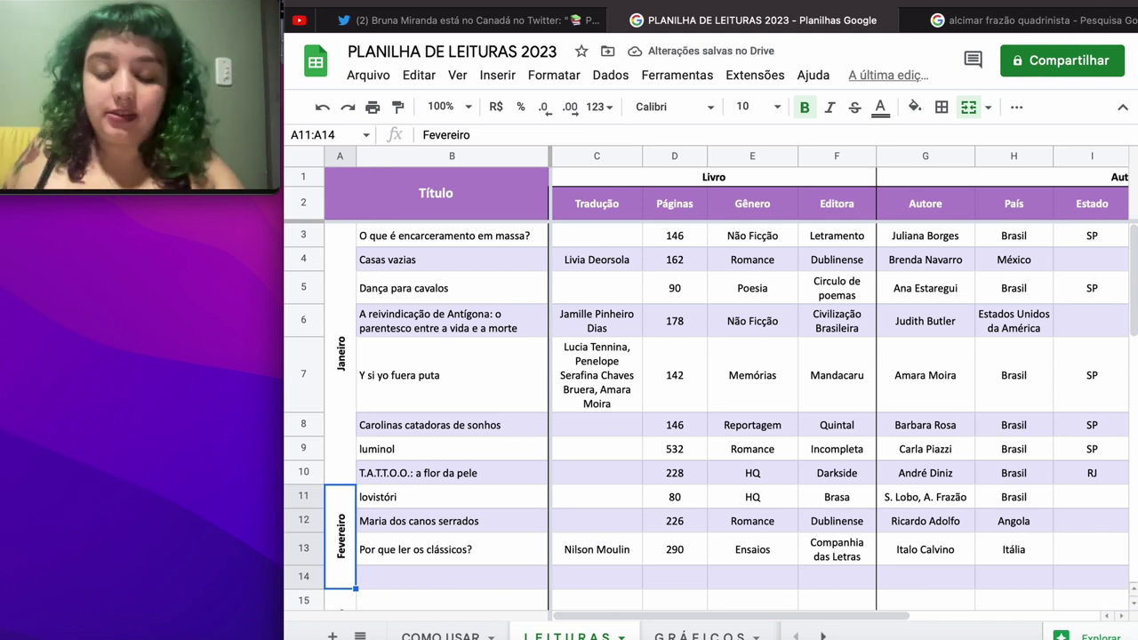
pyautogui.press('Down')
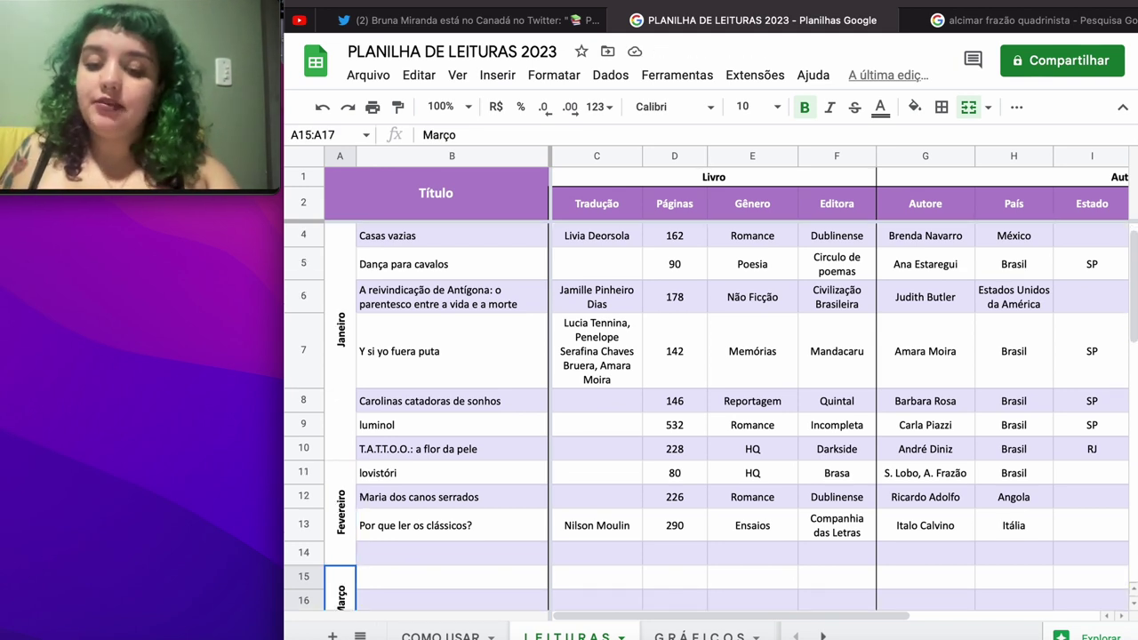
pyautogui.click(451, 577)
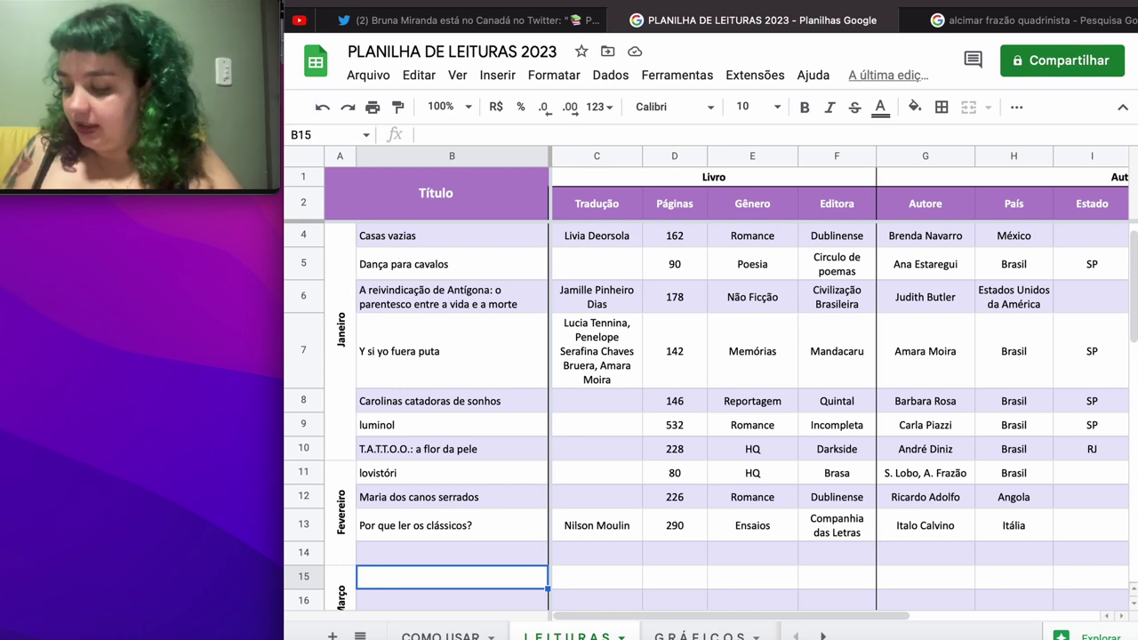
# Step: Enter the title 'Vigiar e punir: nascimento da prisão' and its translator in row 15
pyautogui.write('V')
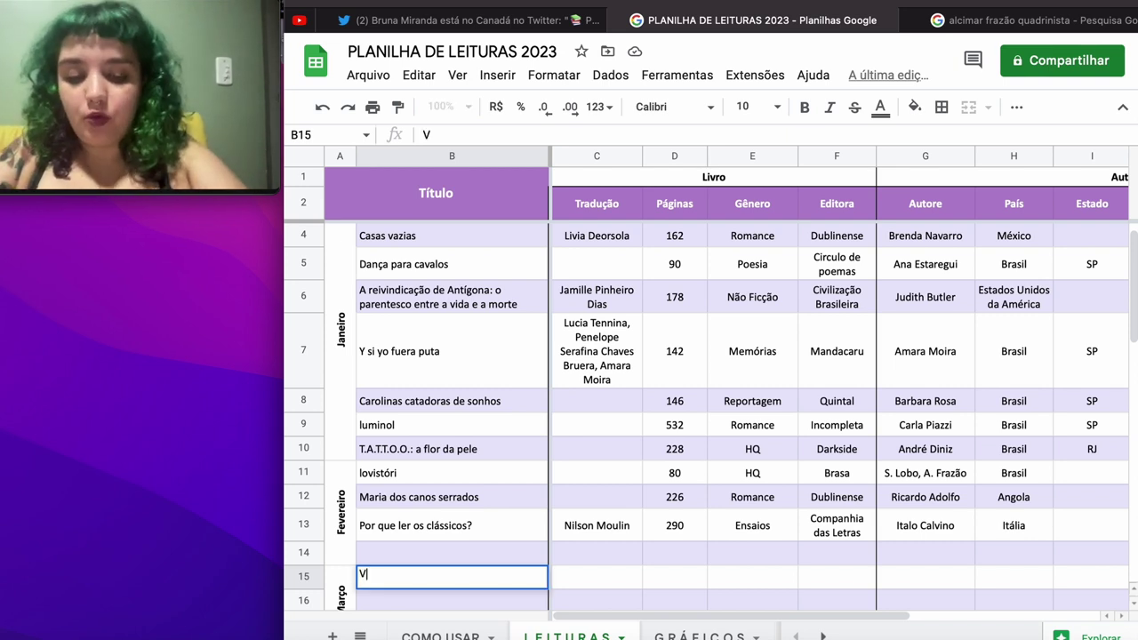
pyautogui.write('igiar e punir')
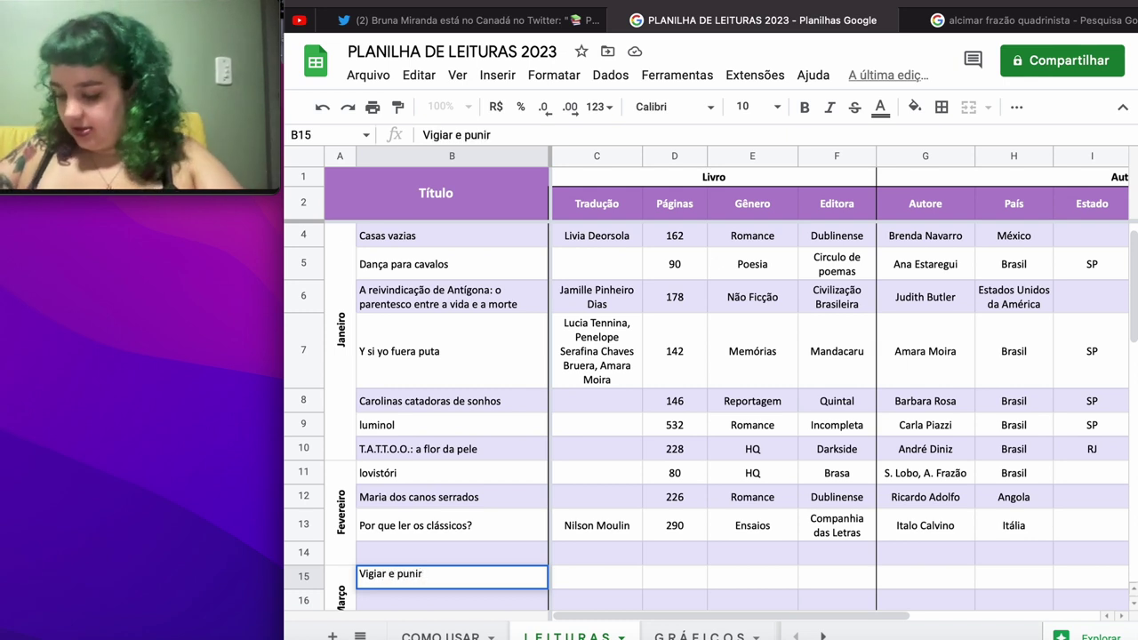
pyautogui.write(': nasci')
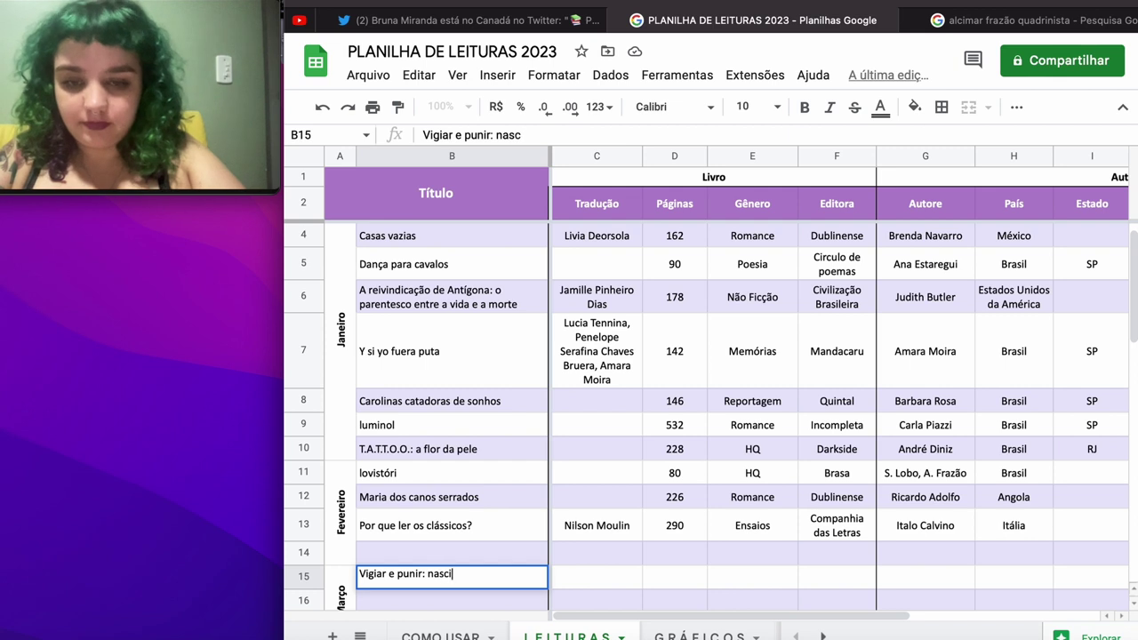
pyautogui.write('mento da prisão')
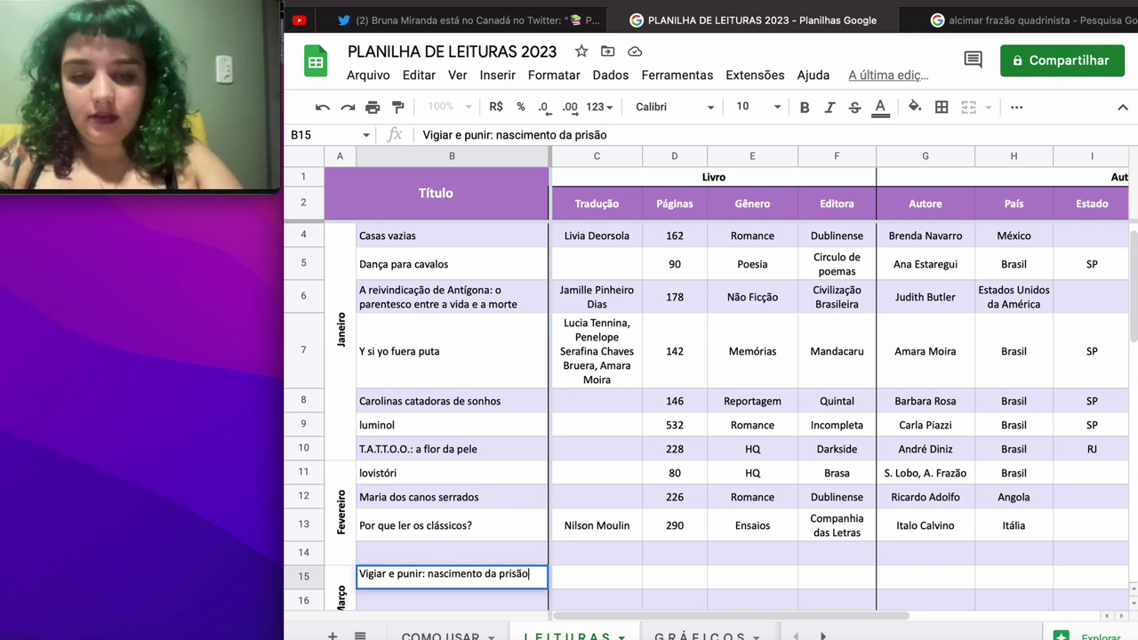
pyautogui.press('Tab')
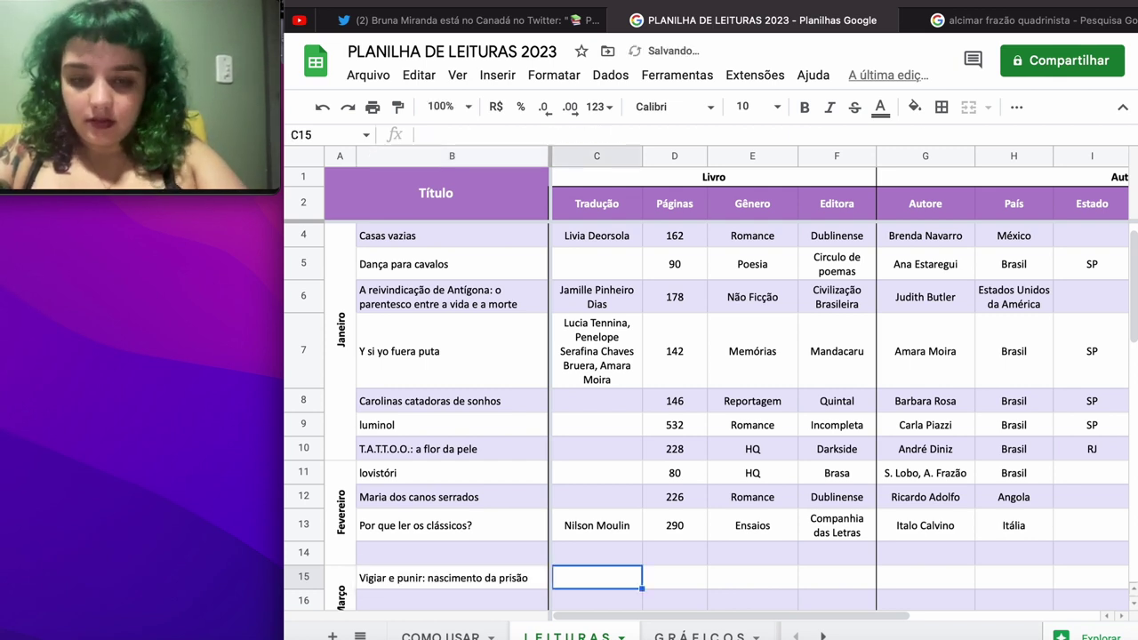
pyautogui.write('N')
pyautogui.press('BackSpace')
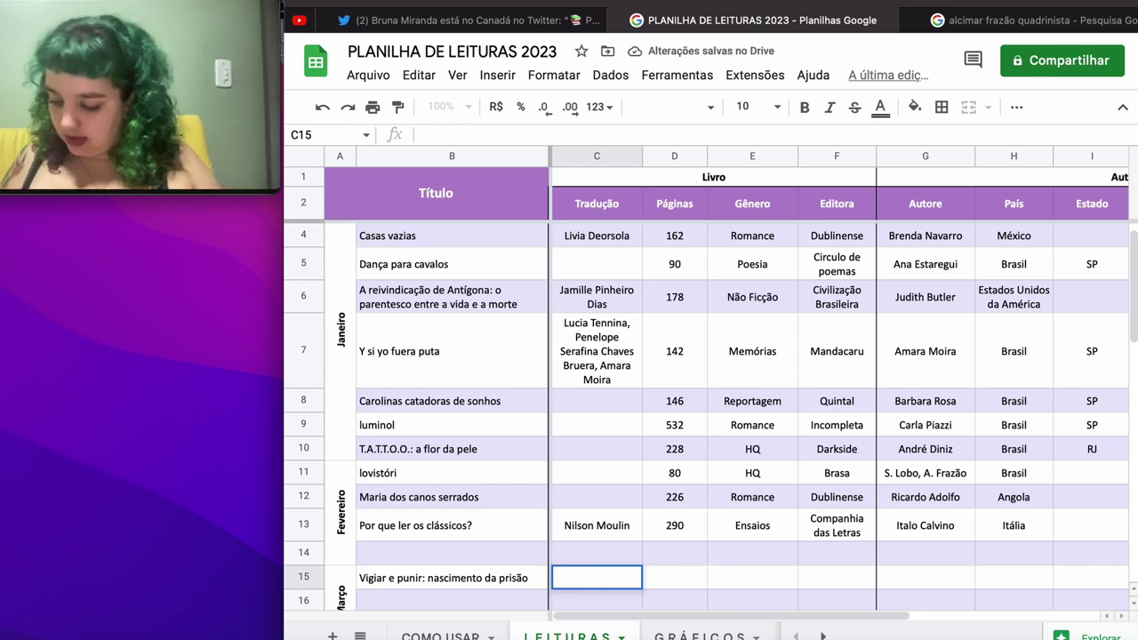
pyautogui.write('R')
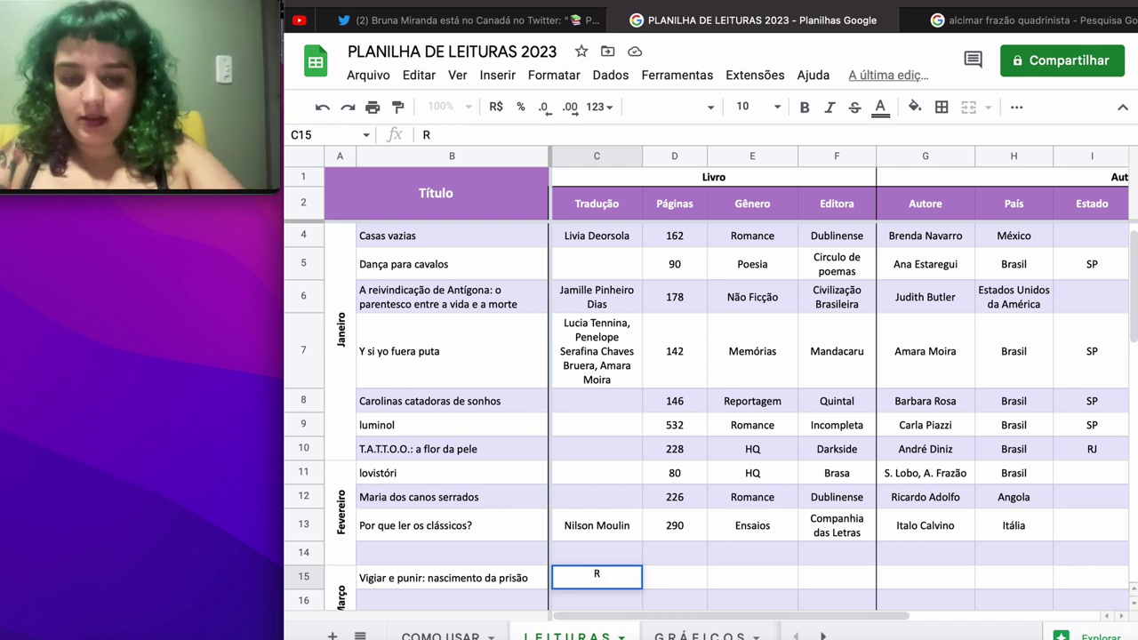
pyautogui.write('aquel Rama')
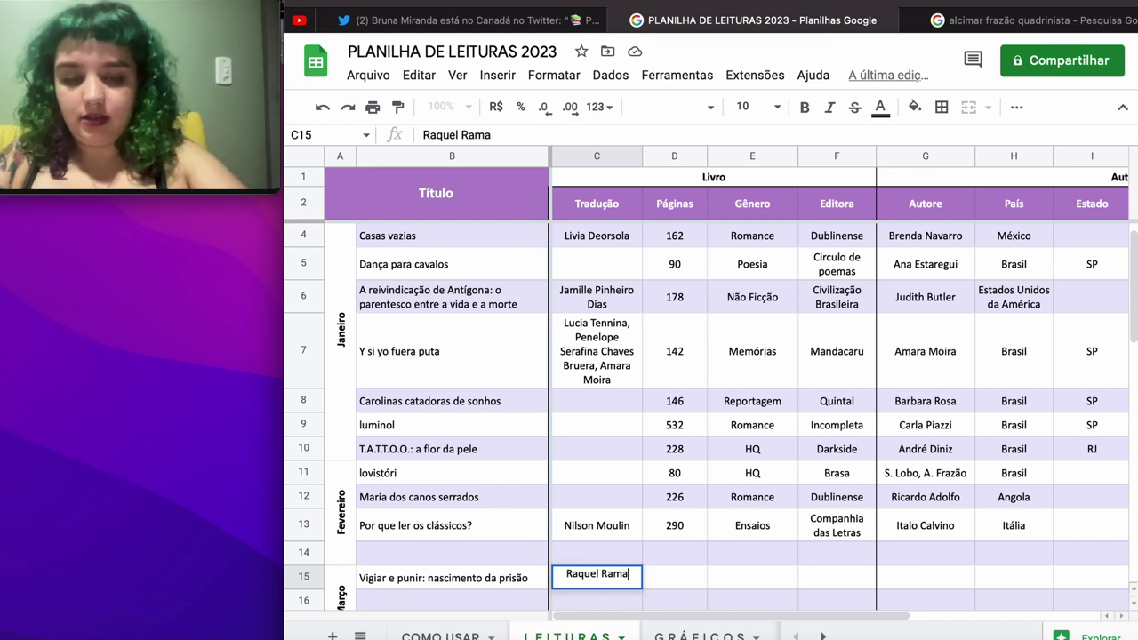
pyautogui.write('lhete')
pyautogui.press('Tab')
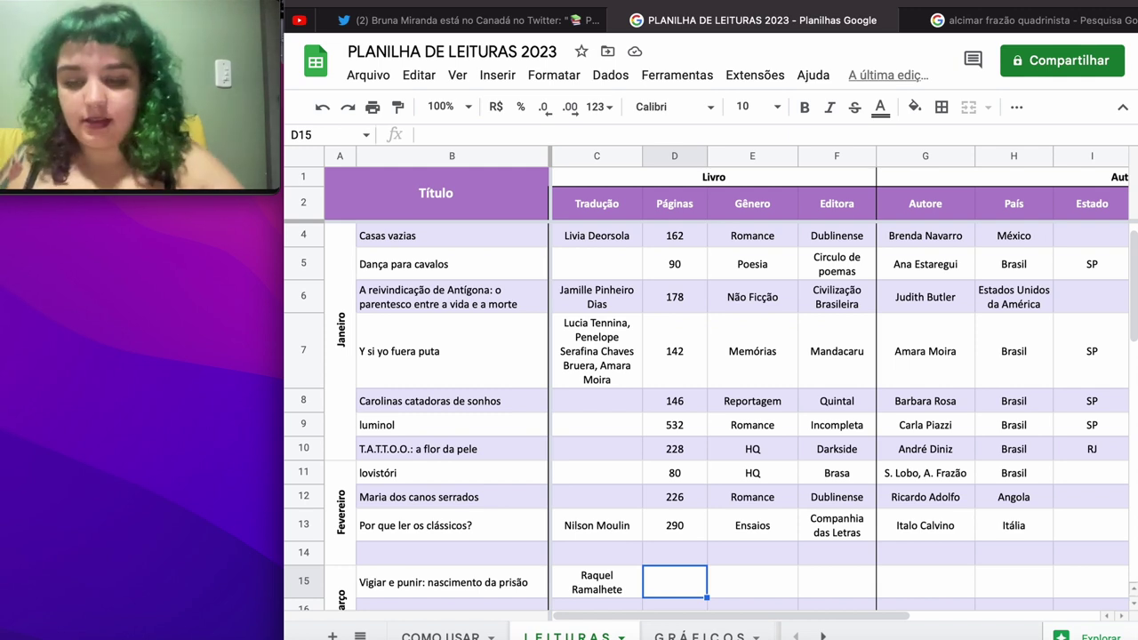
# Step: Fill in 306 pages, genre Não Ficção and publisher Vozes
pyautogui.write('306')
pyautogui.press('Tab')
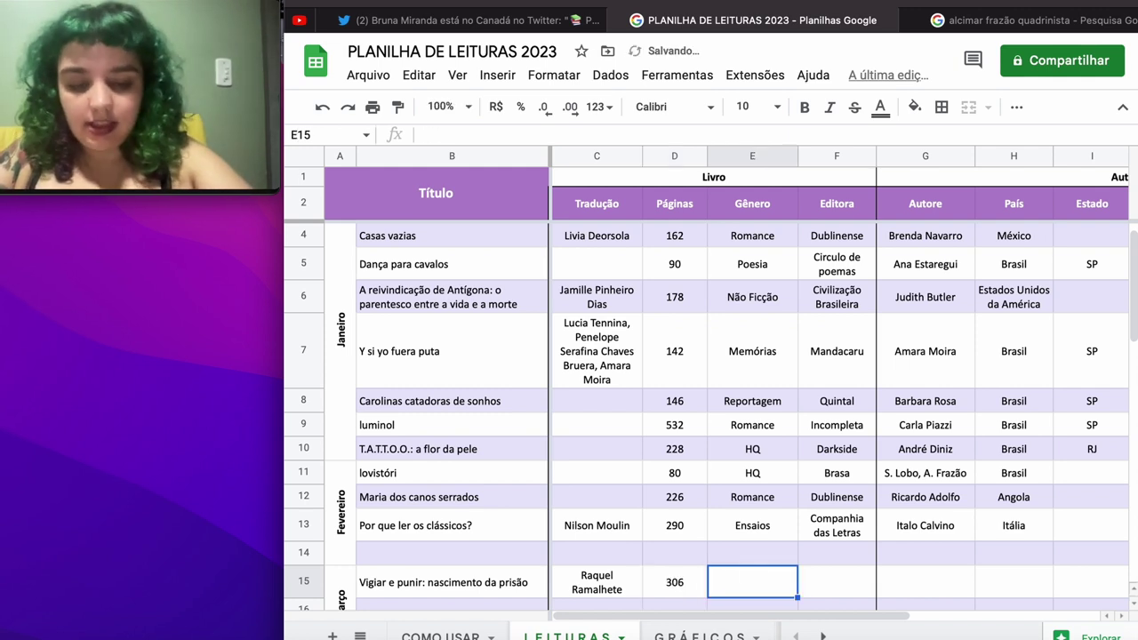
pyautogui.write('Nã')
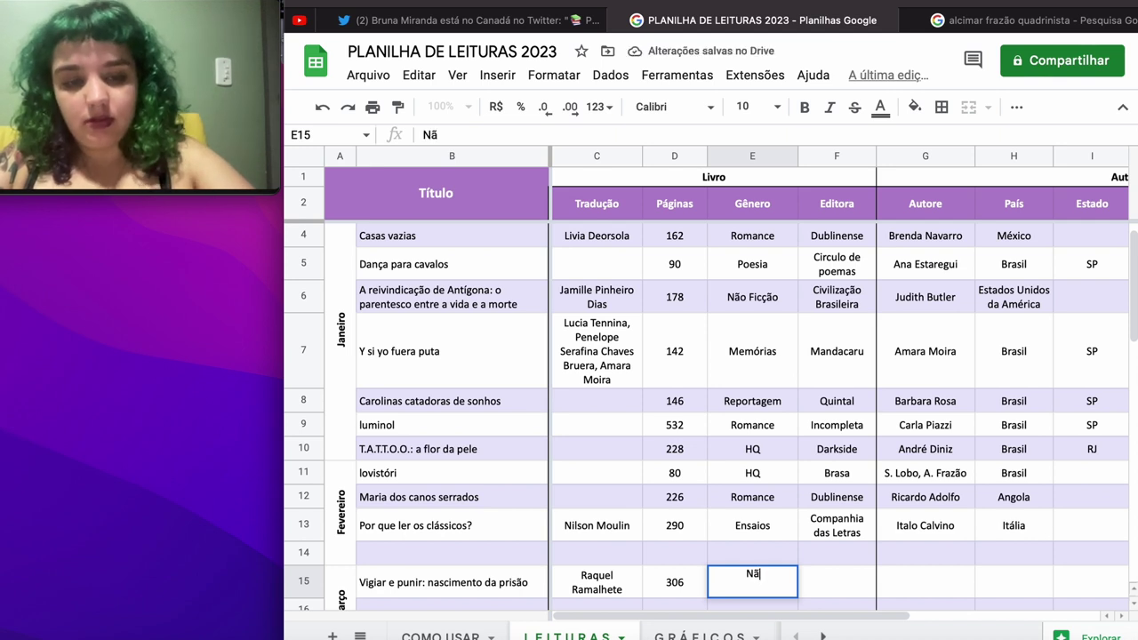
pyautogui.write('o Fi')
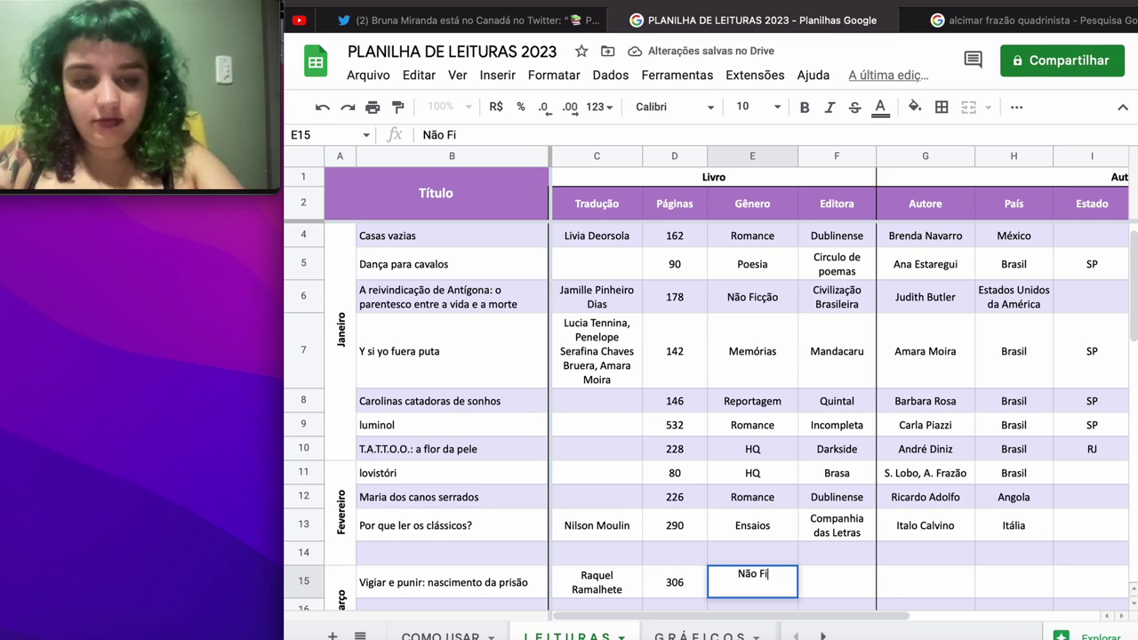
pyautogui.write('cção')
pyautogui.press('Tab')
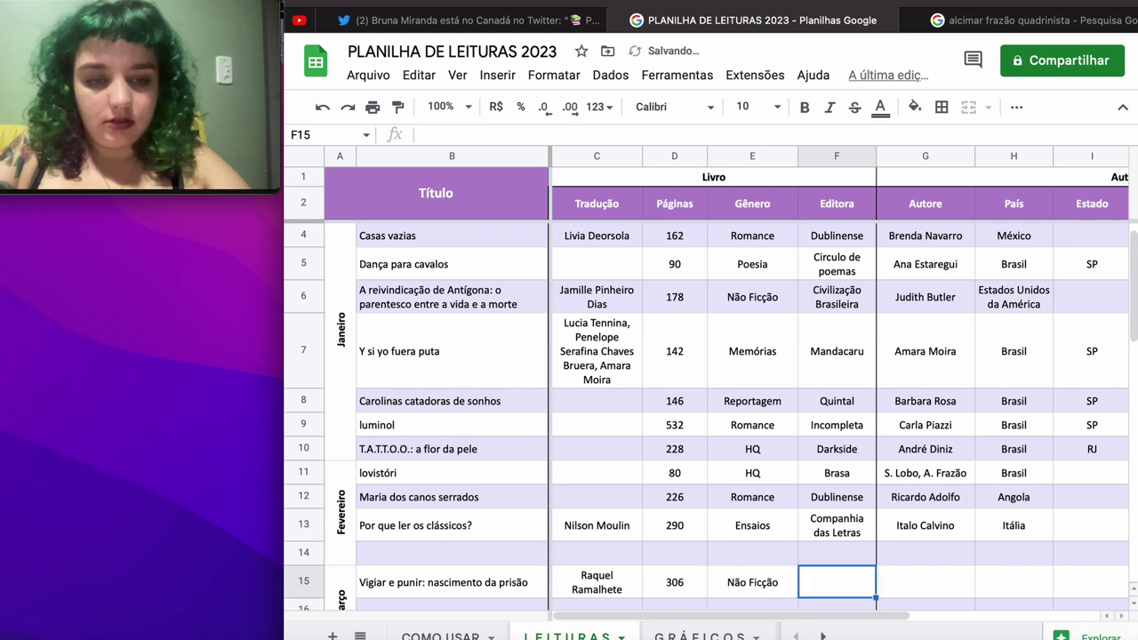
pyautogui.write('Vozes')
pyautogui.press('Tab')
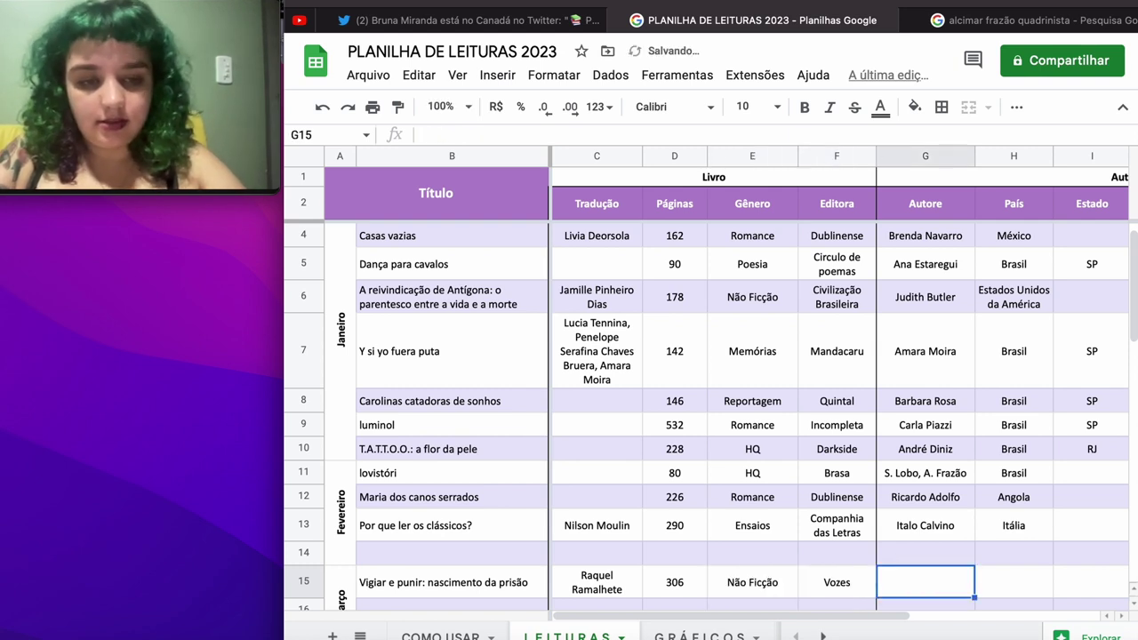
# Step: Enter author Michel Foucault with country França
pyautogui.write('Michel ')
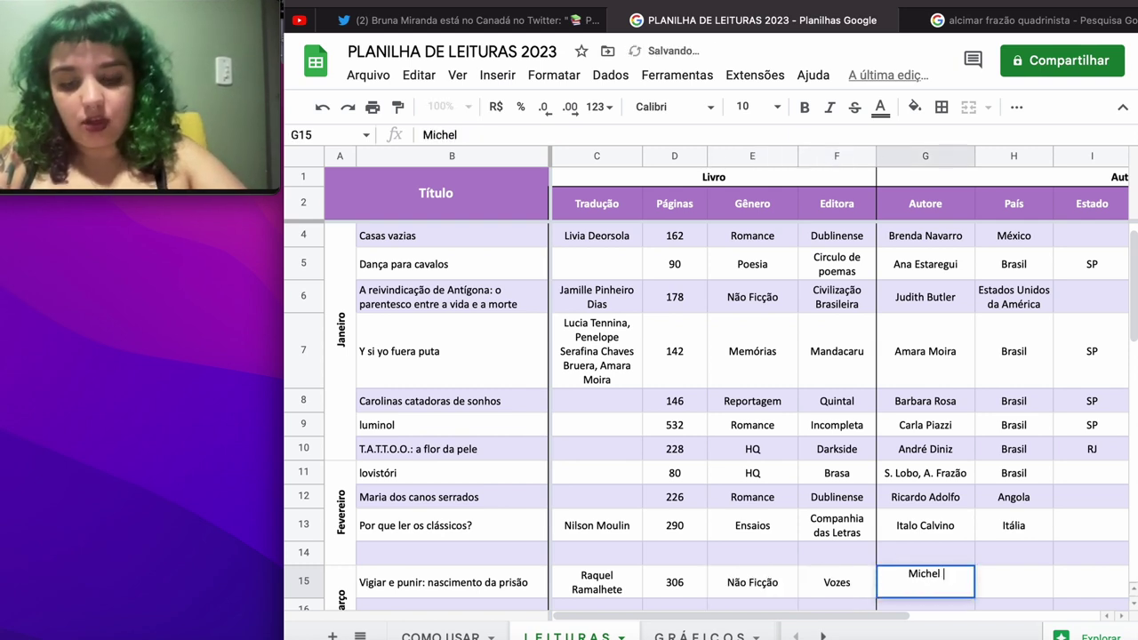
pyautogui.write('Foucault')
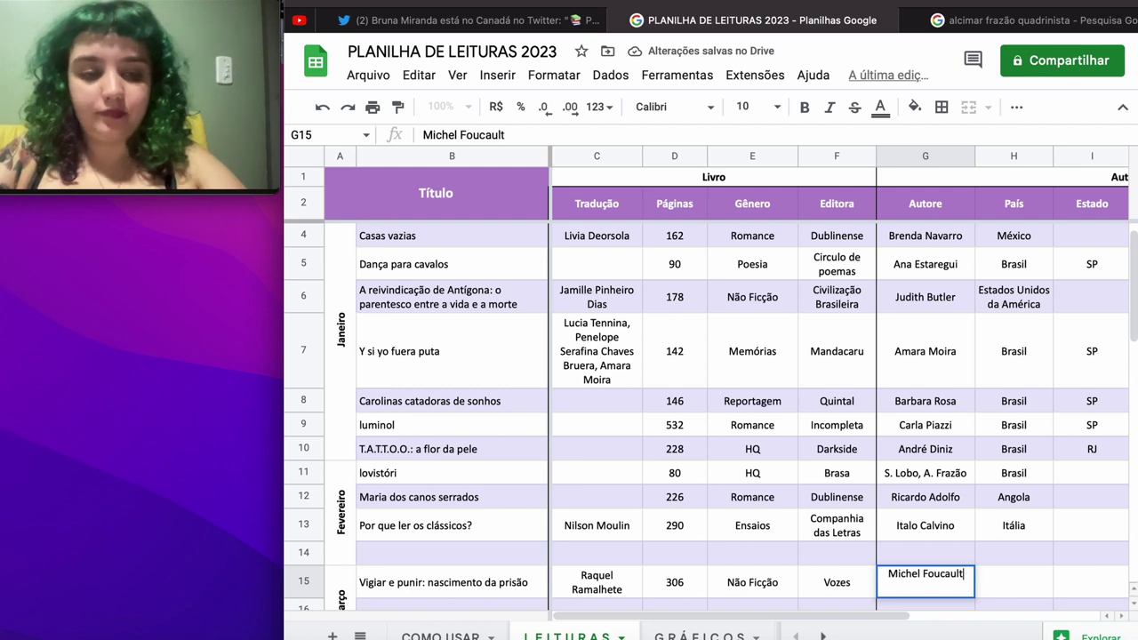
pyautogui.press('Tab')
pyautogui.write('França')
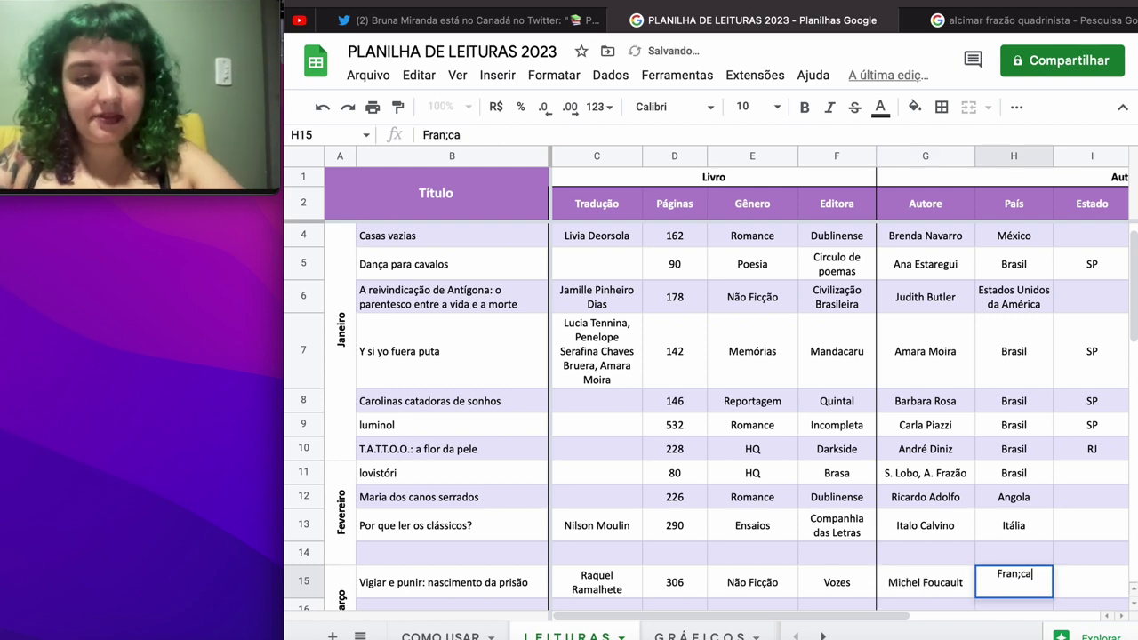
pyautogui.press('BackSpace')
pyautogui.press('BackSpace')
pyautogui.write('ça')
pyautogui.press('Tab')
pyautogui.press('Tab')
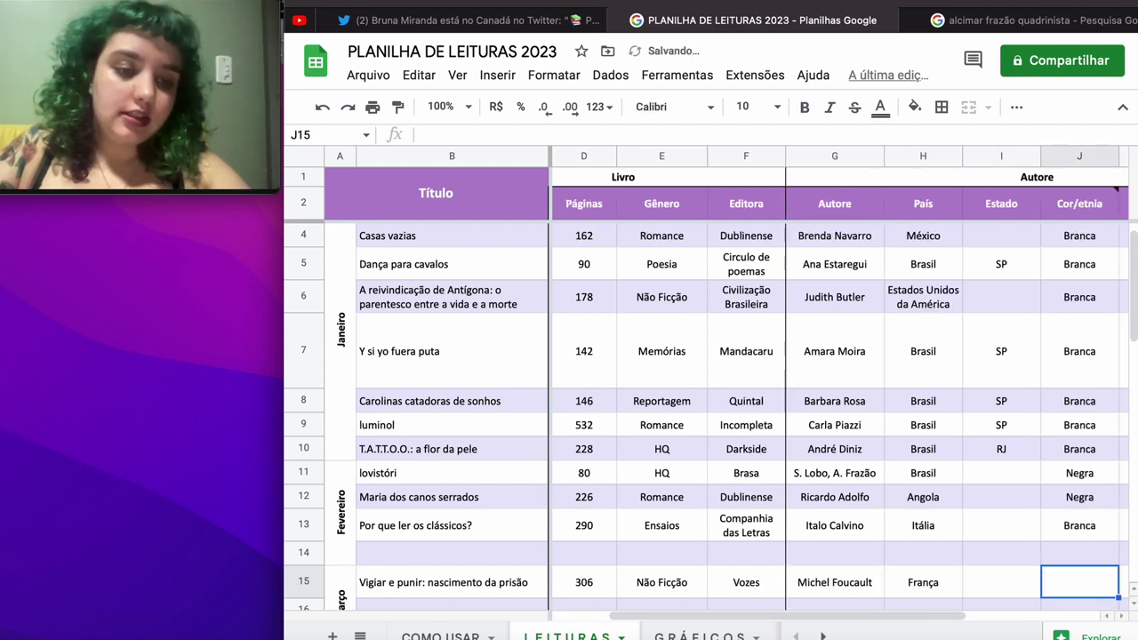
# Step: Set ethnicity Branco, gender Masculino, and tick the LGBTQIA+ author checkbox in L15
pyautogui.press('Tab')
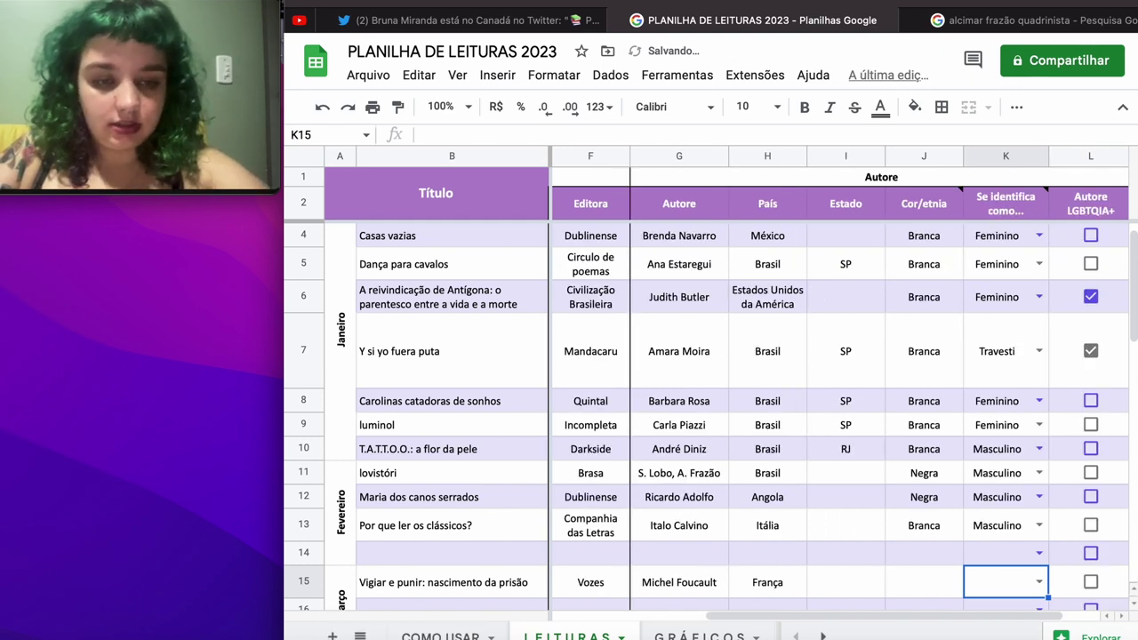
pyautogui.click(941, 591)
pyautogui.write('Branco')
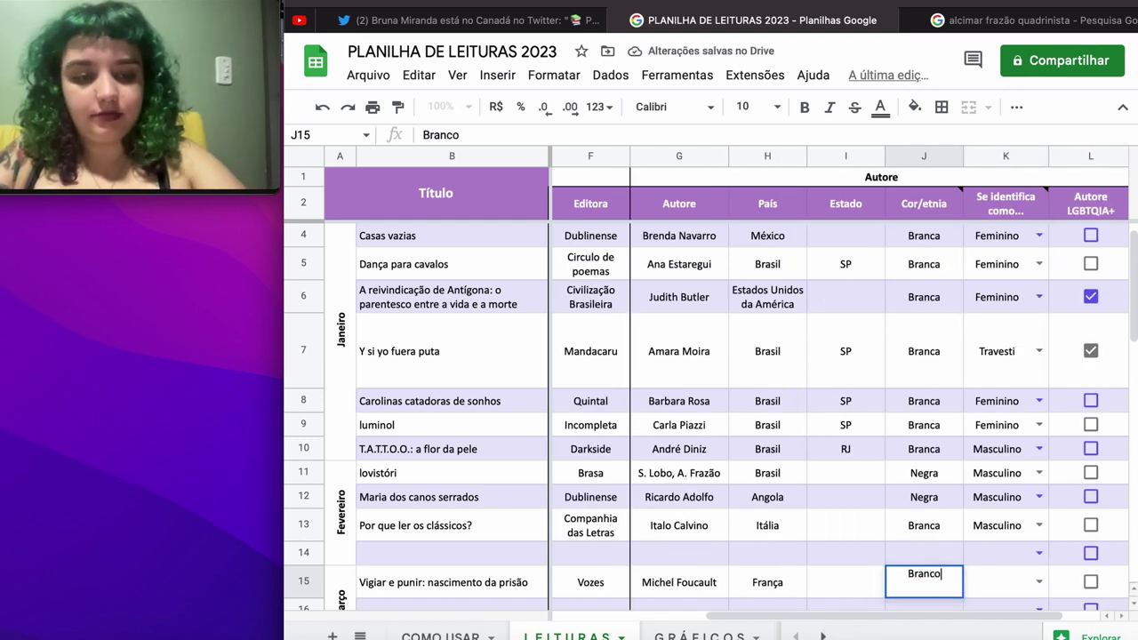
pyautogui.press('Tab')
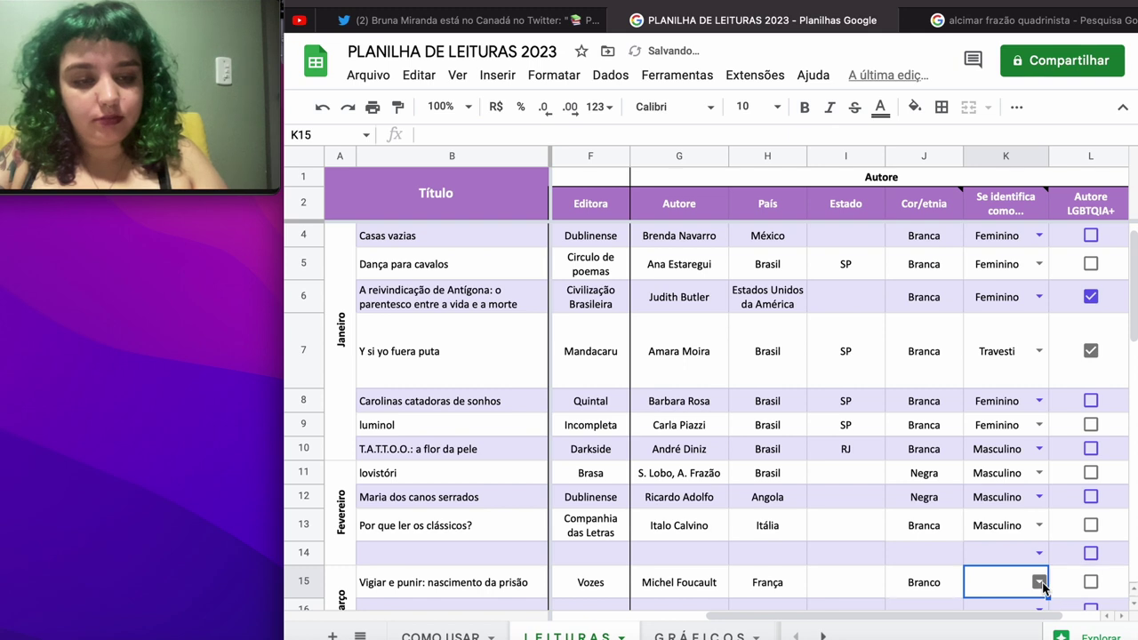
pyautogui.write('Ma')
pyautogui.click(996, 550)
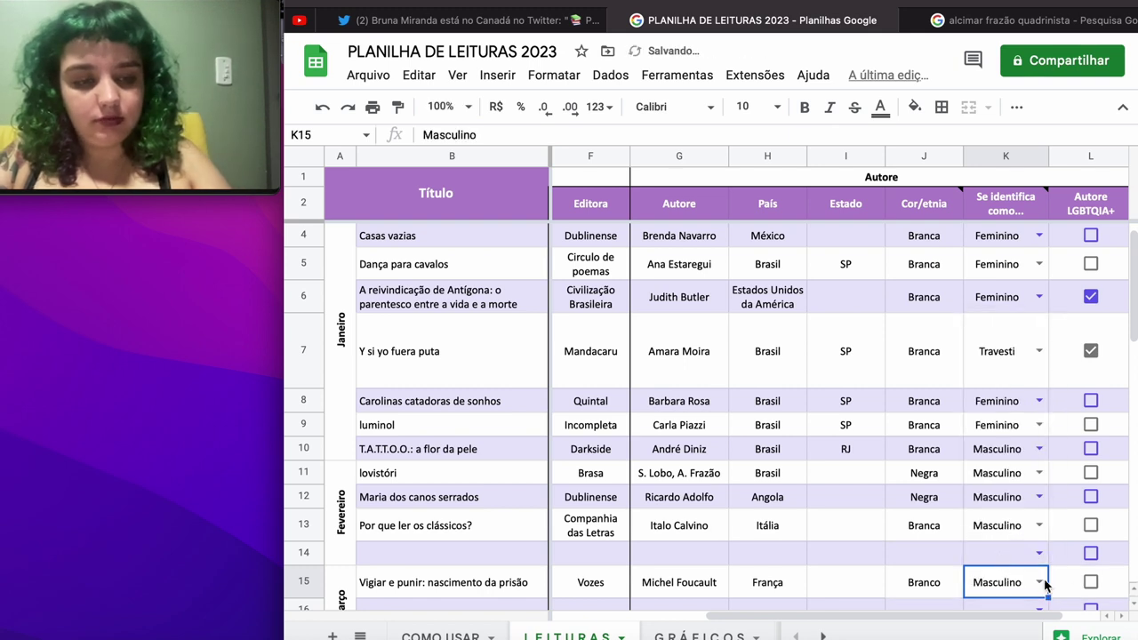
pyautogui.click(1089, 582)
pyautogui.hscroll(-3, 936, 521)
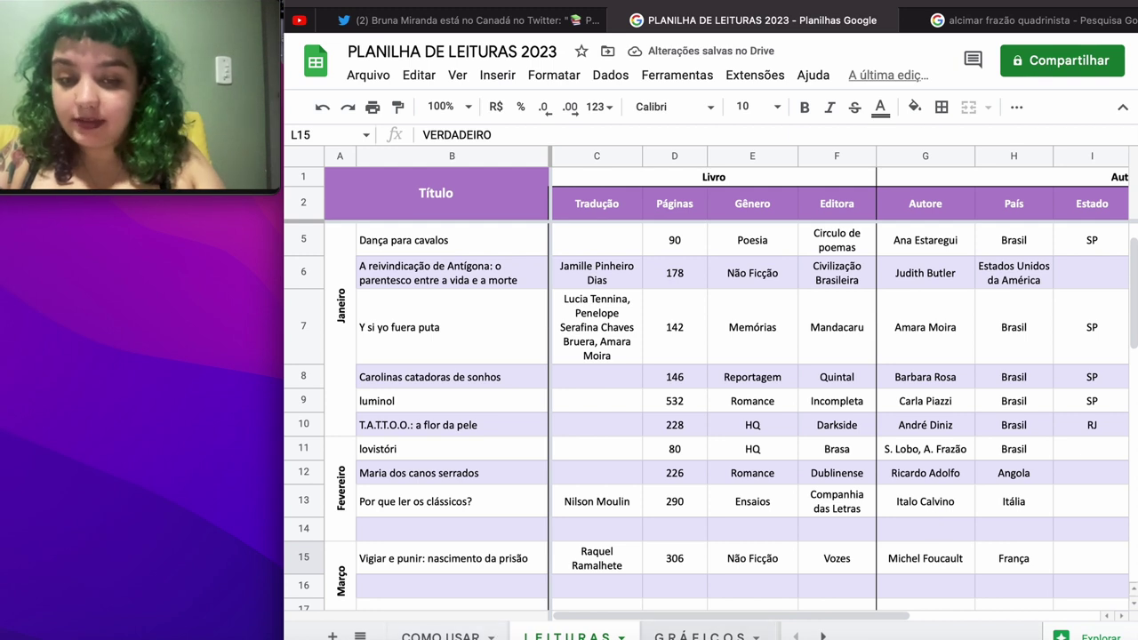
# Step: Look over the updated pie charts on the GRÁFICOS sheet
pyautogui.click(701, 635)
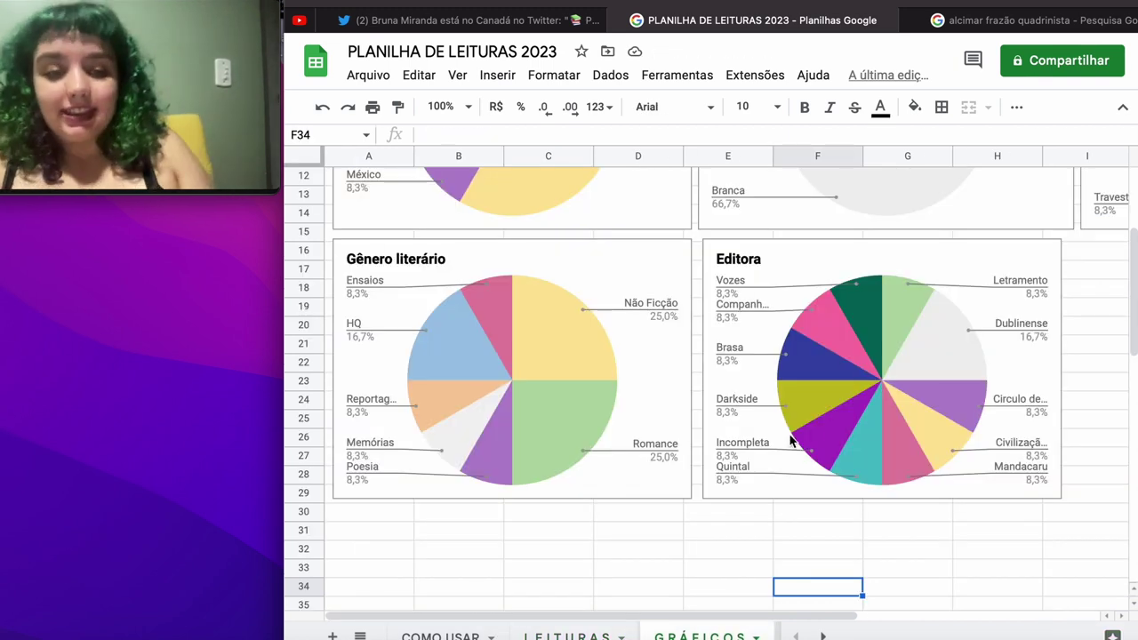
pyautogui.scroll(5, 855, 413)
pyautogui.hscroll(-2, 854, 414)
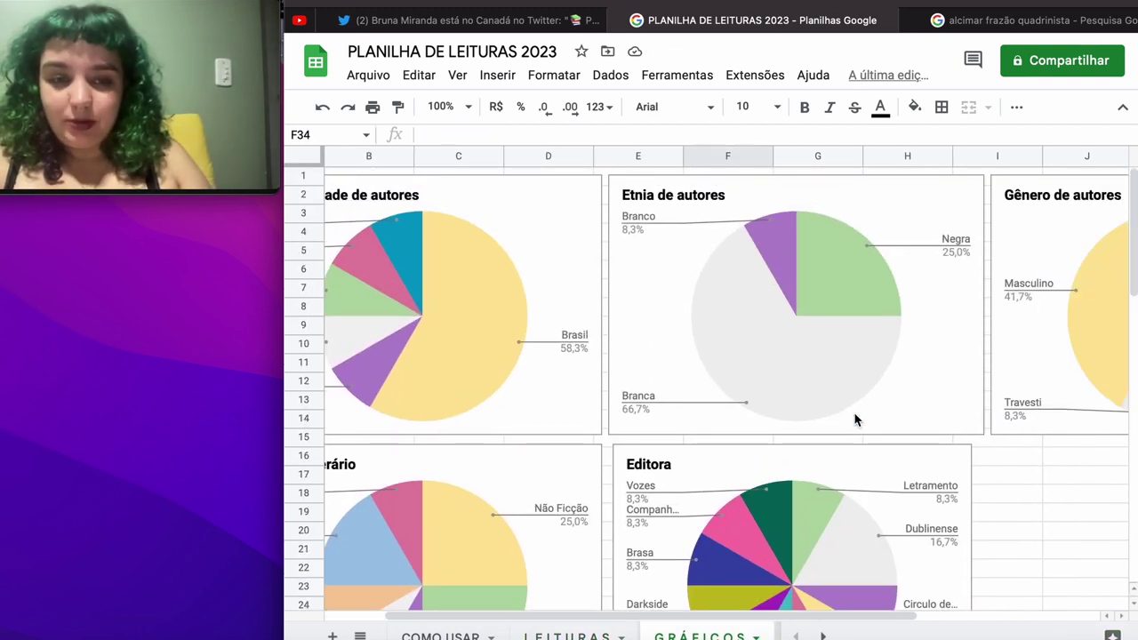
pyautogui.hscroll(4, 854, 419)
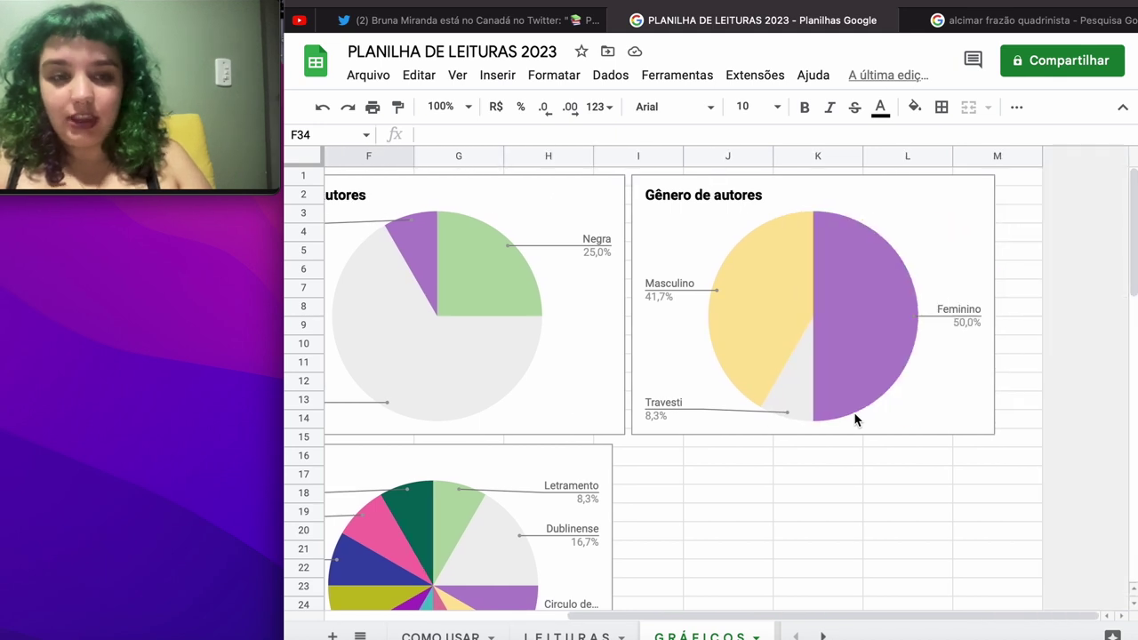
pyautogui.hscroll(-5, 855, 420)
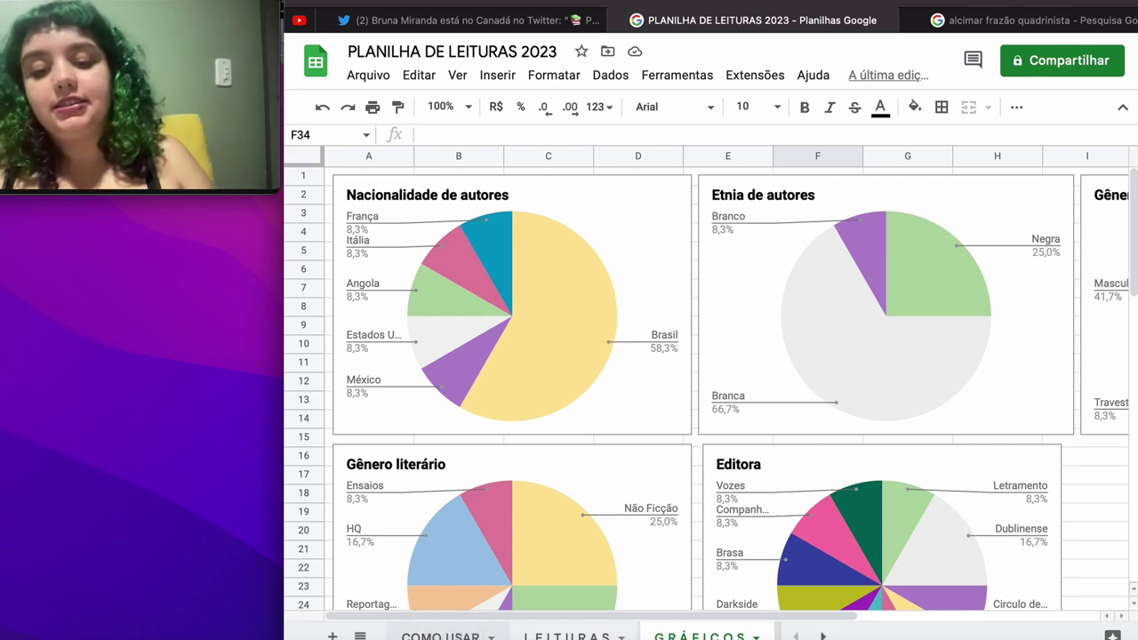
# Step: Delete the COMO USAR sheet, confirming with OK
pyautogui.rightClick(440, 634)
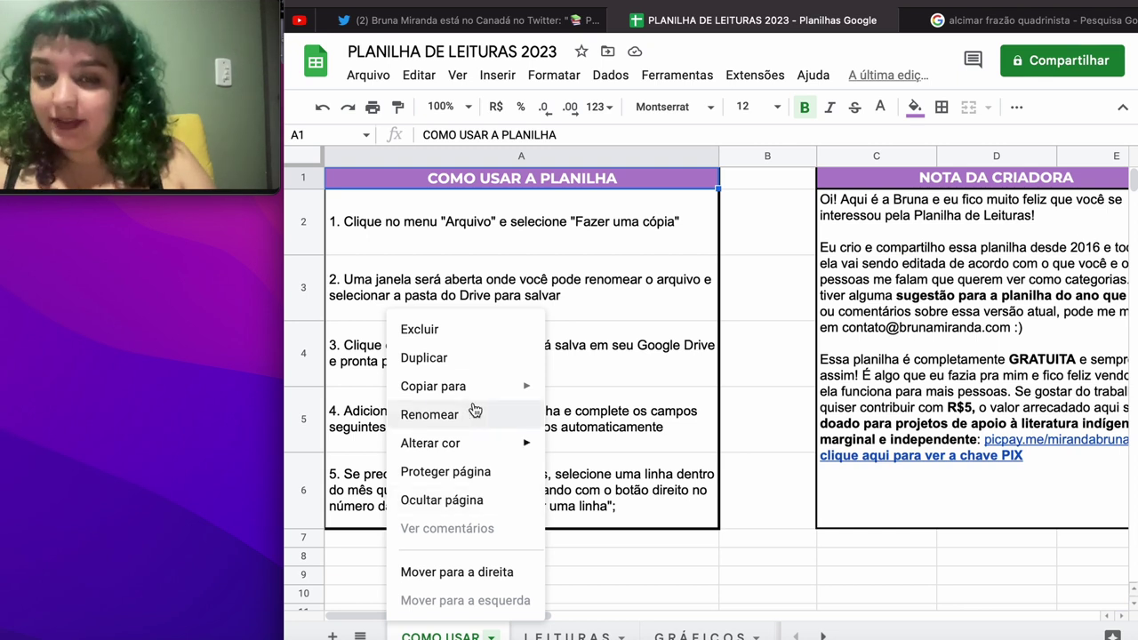
pyautogui.click(451, 337)
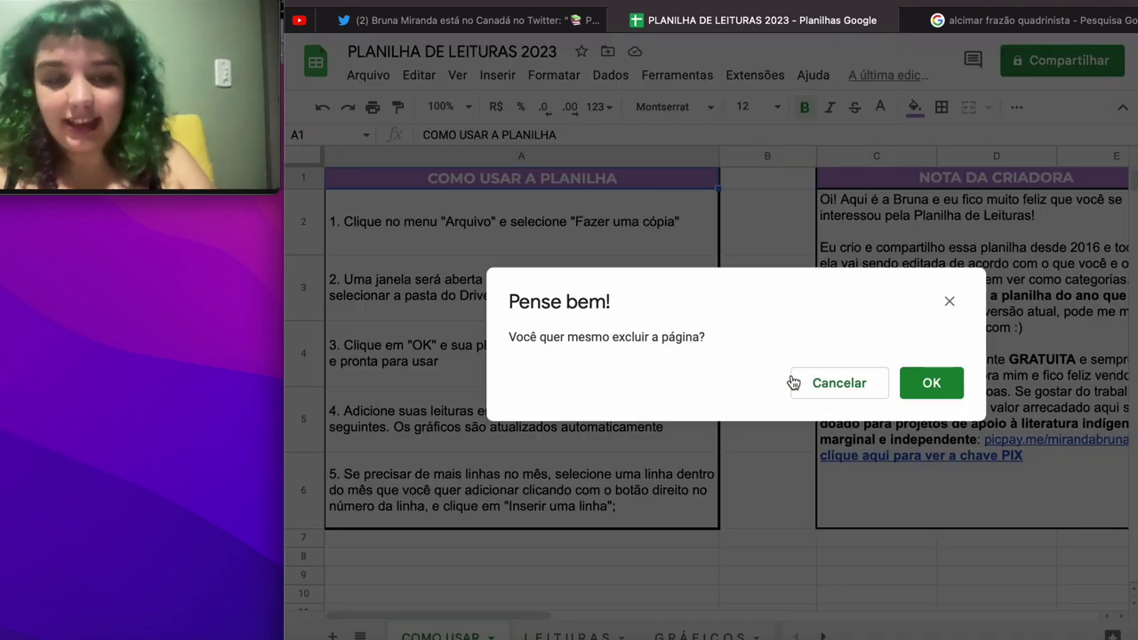
pyautogui.click(931, 384)
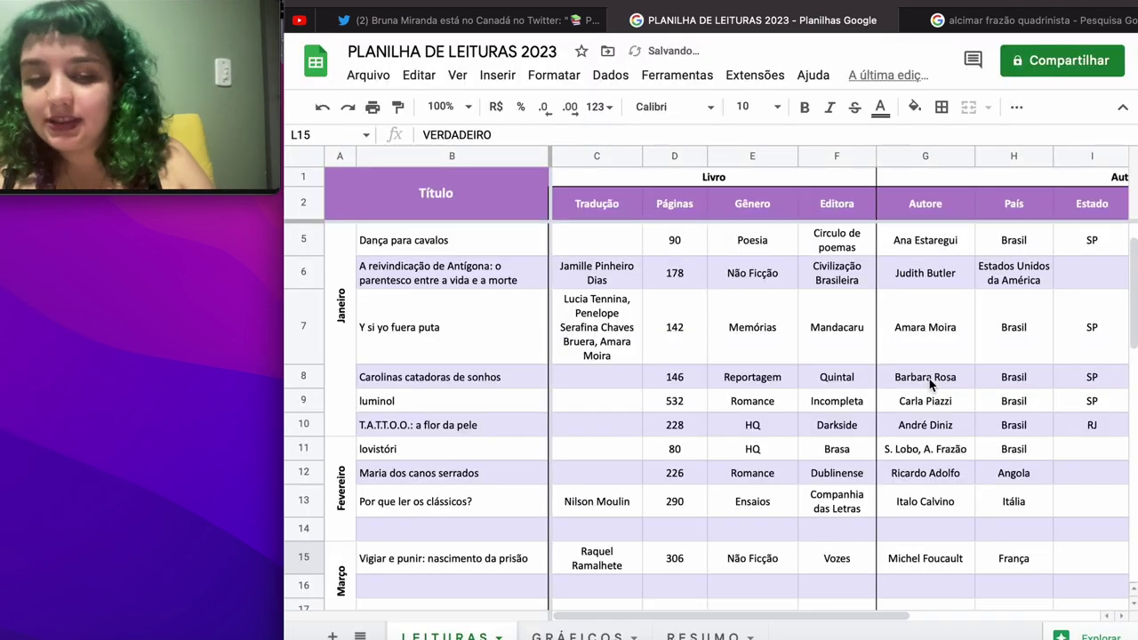
# Step: On RESUMO, clear and delete rows 5–6 holding Dias de leitura and Páginas por dia
pyautogui.click(701, 636)
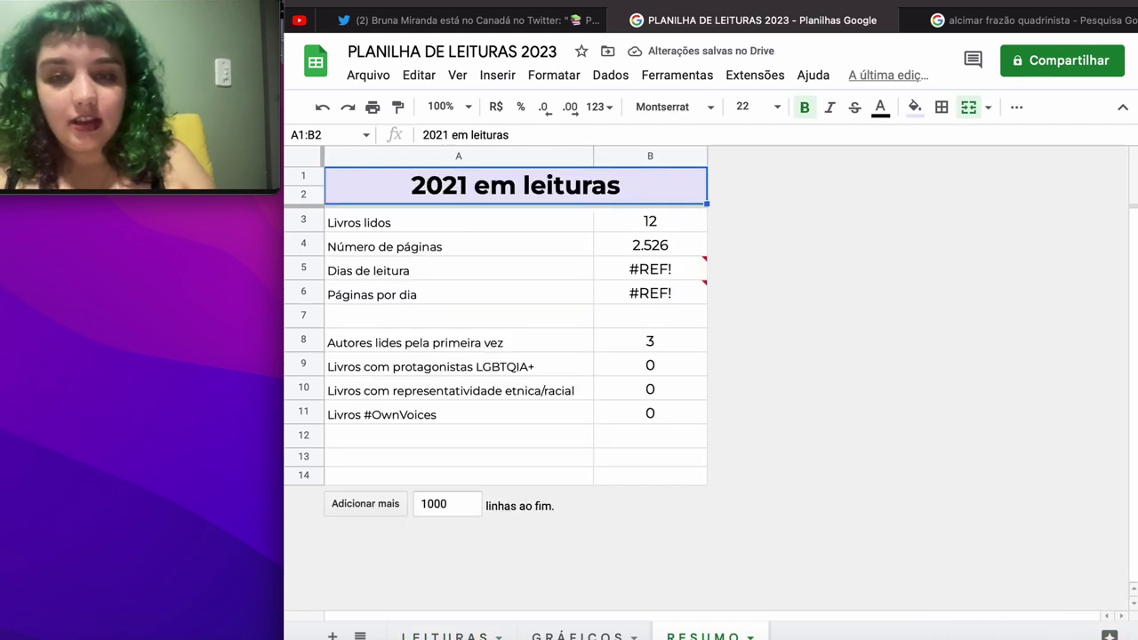
pyautogui.click(655, 279)
pyautogui.moveTo(653, 274); pyautogui.dragTo(488, 290)
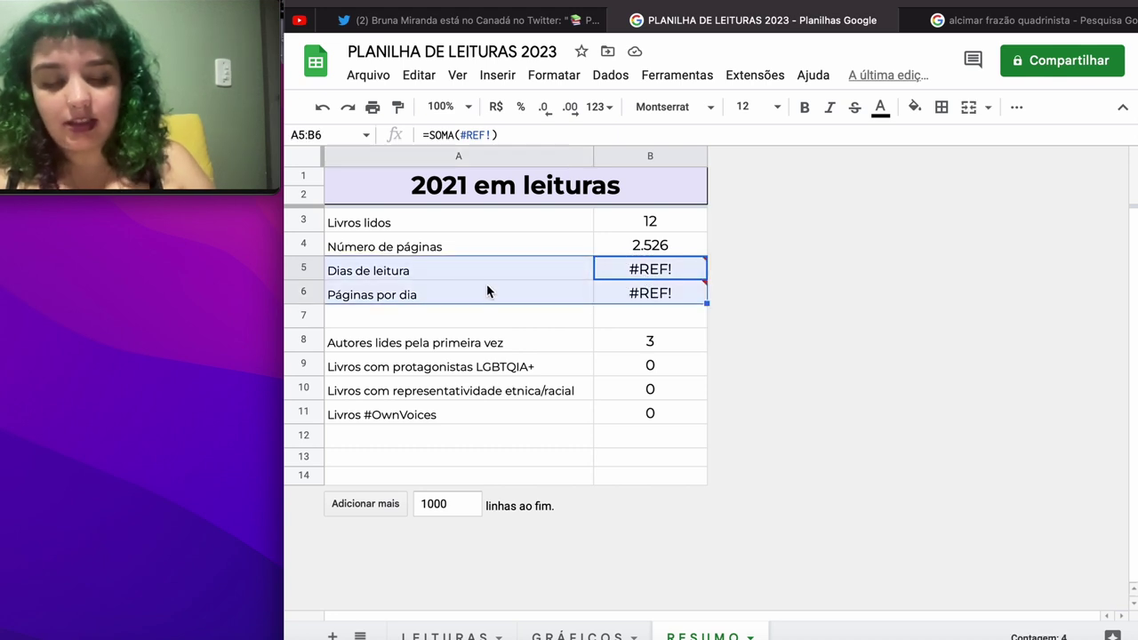
pyautogui.press('Delete')
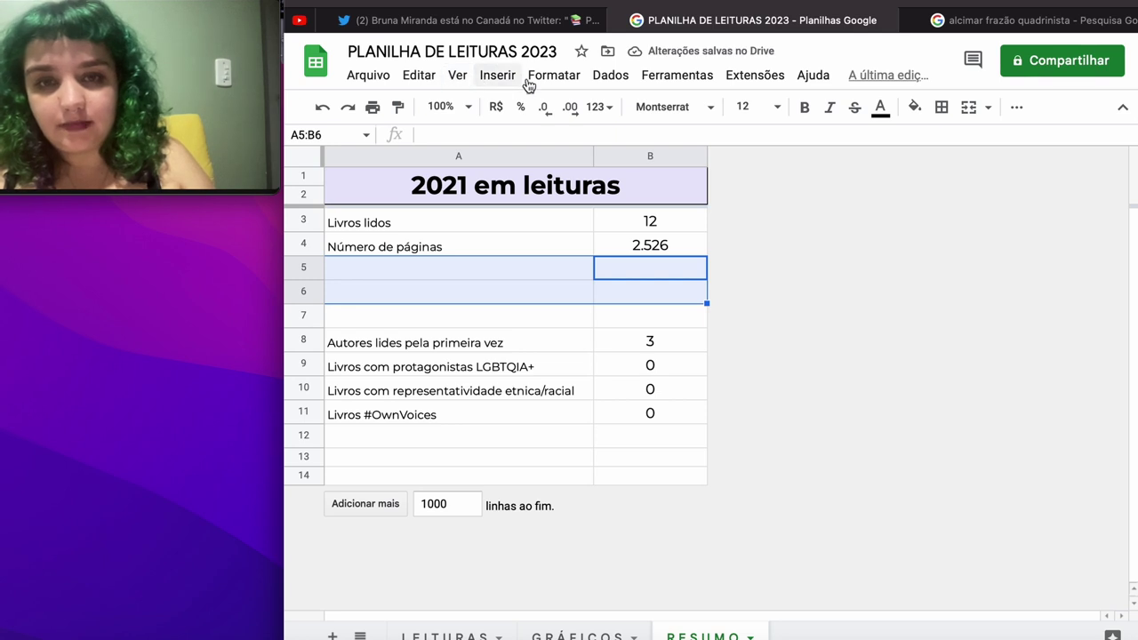
pyautogui.click(379, 79)
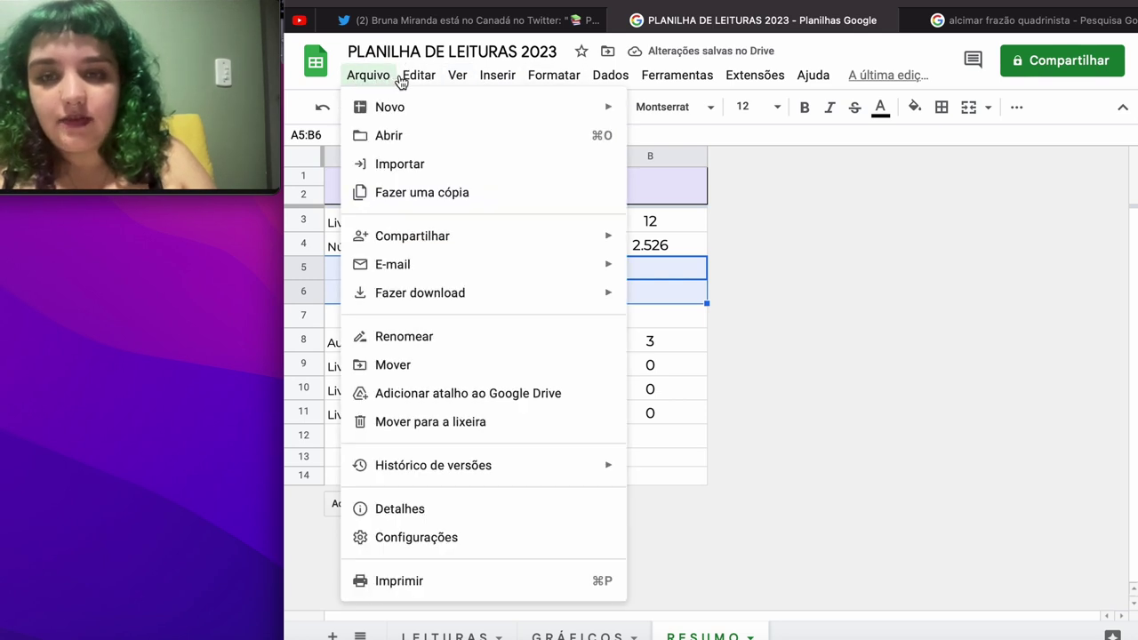
pyautogui.moveTo(409, 78)
pyautogui.moveTo(449, 333)
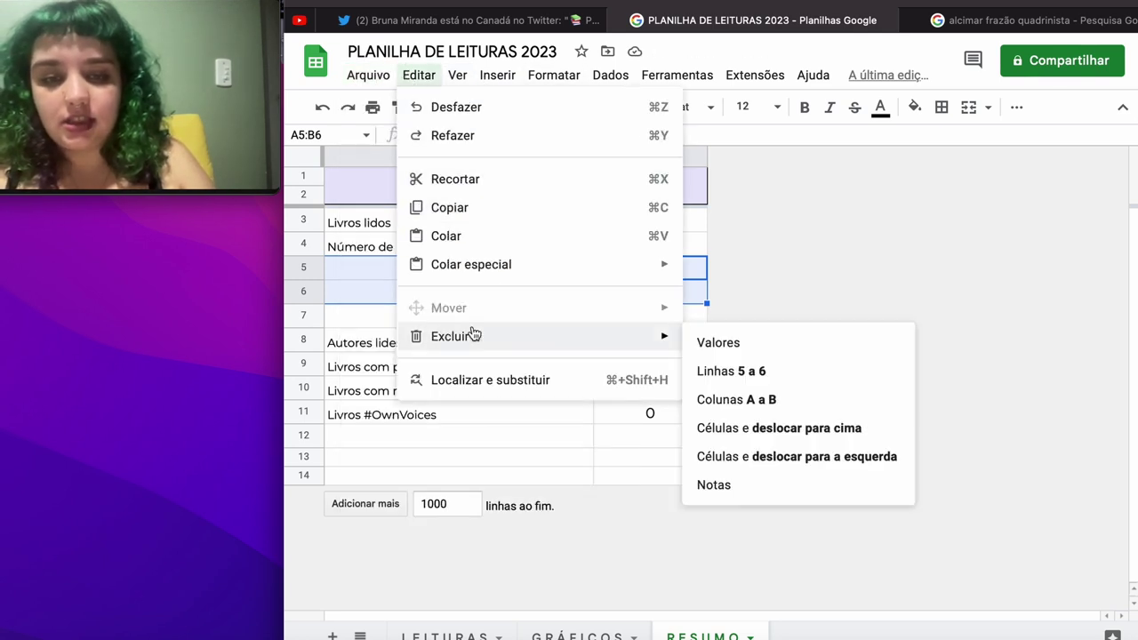
pyautogui.click(746, 382)
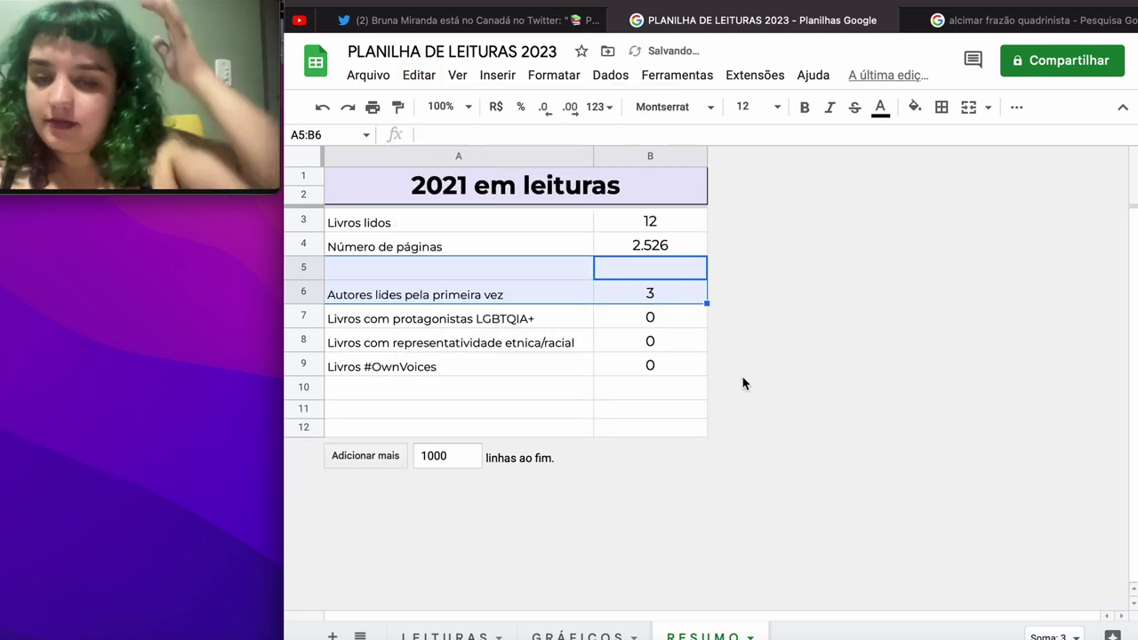
# Step: Delete row 6, the 'Autores lides pela primeira vez' entry, from the summary
pyautogui.click(681, 317)
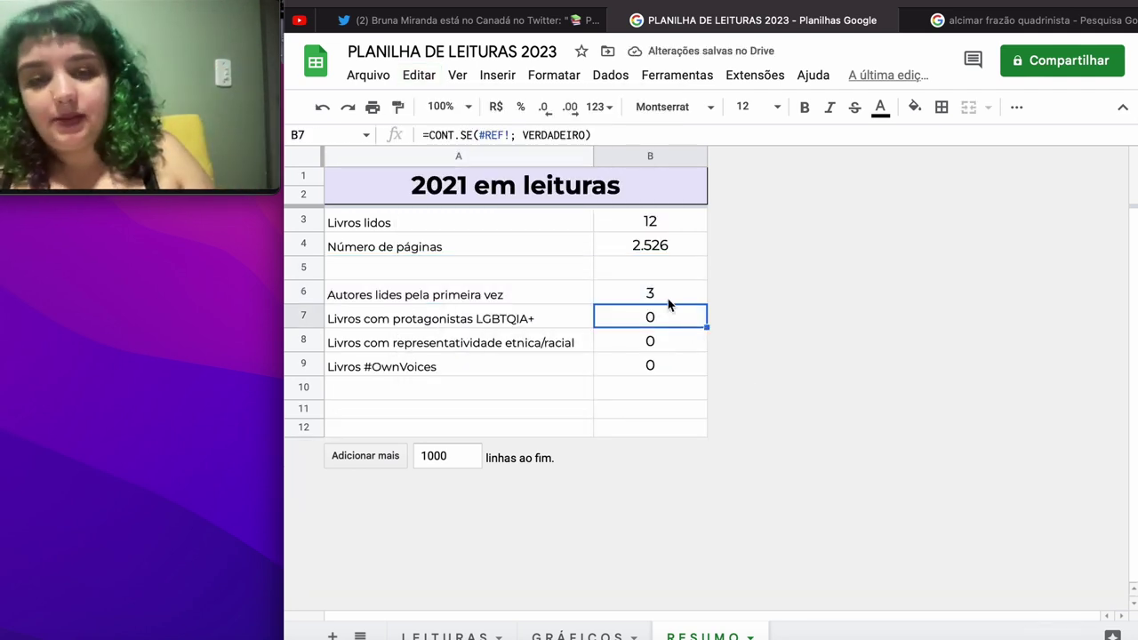
pyautogui.moveTo(666, 297); pyautogui.dragTo(528, 295)
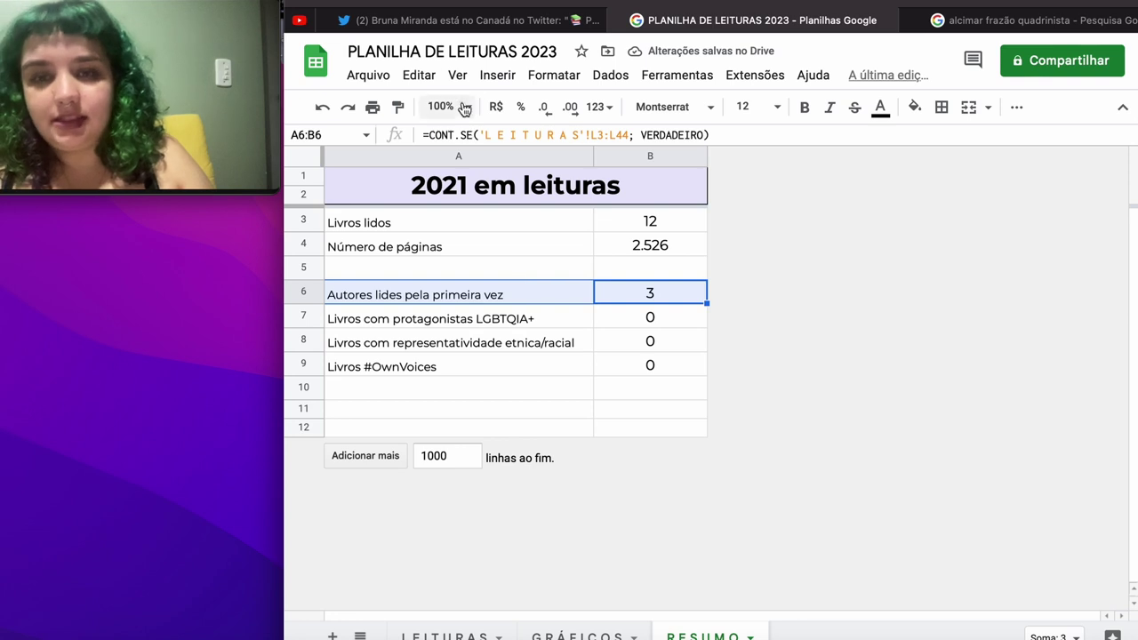
pyautogui.click(429, 78)
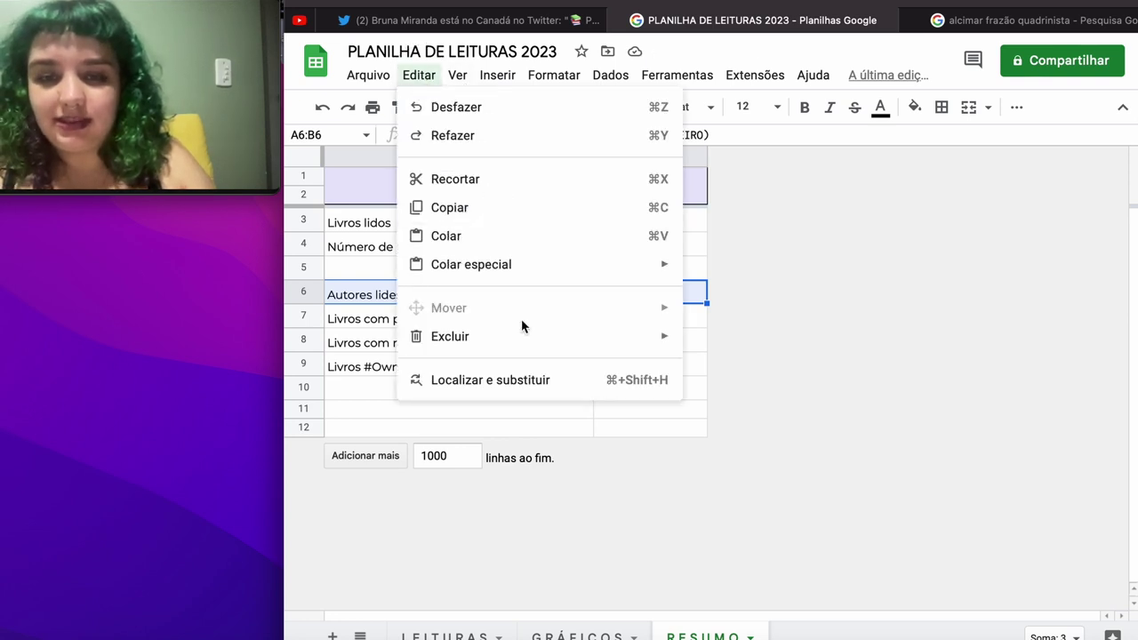
pyautogui.moveTo(523, 343)
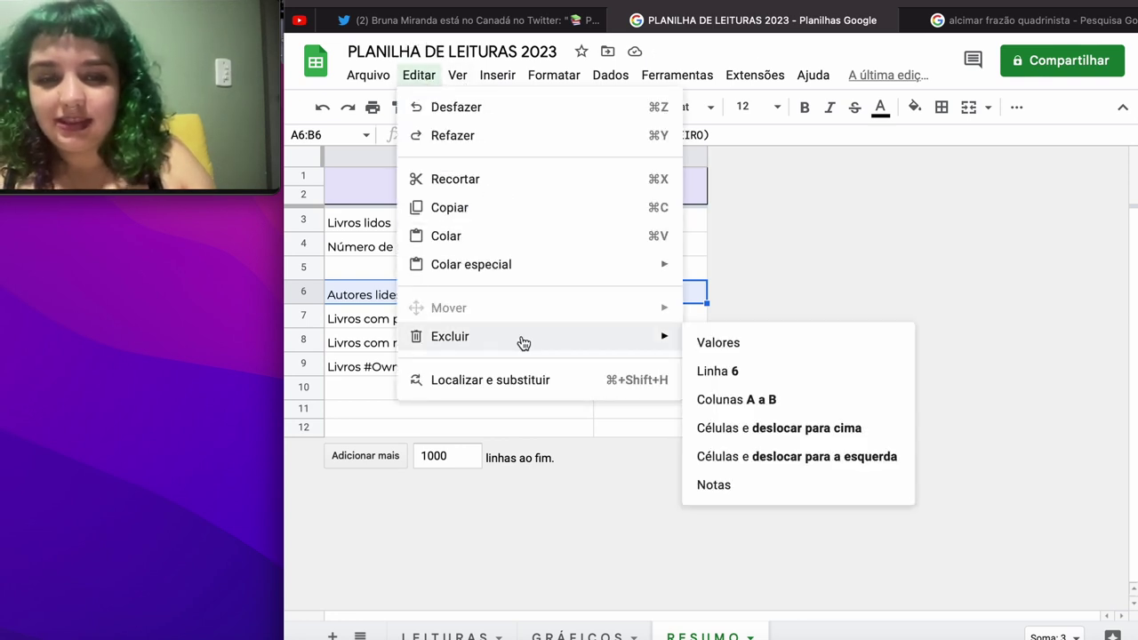
pyautogui.click(752, 375)
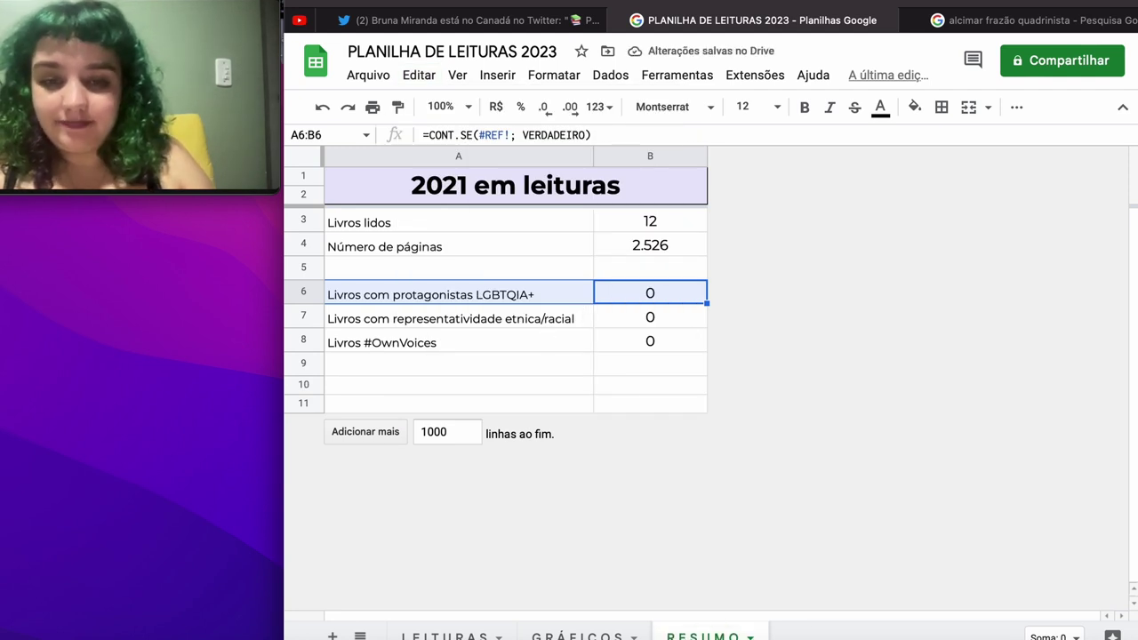
pyautogui.click(751, 636)
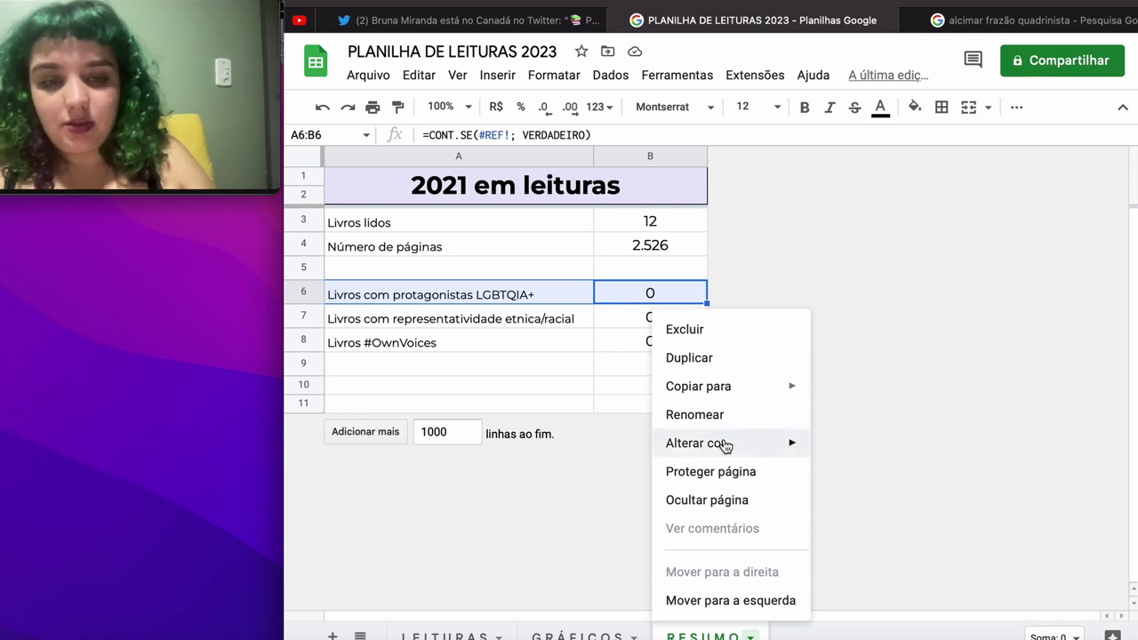
# Step: Delete the RESUMO sheet and confirm in the Pense bem! dialog
pyautogui.click(714, 335)
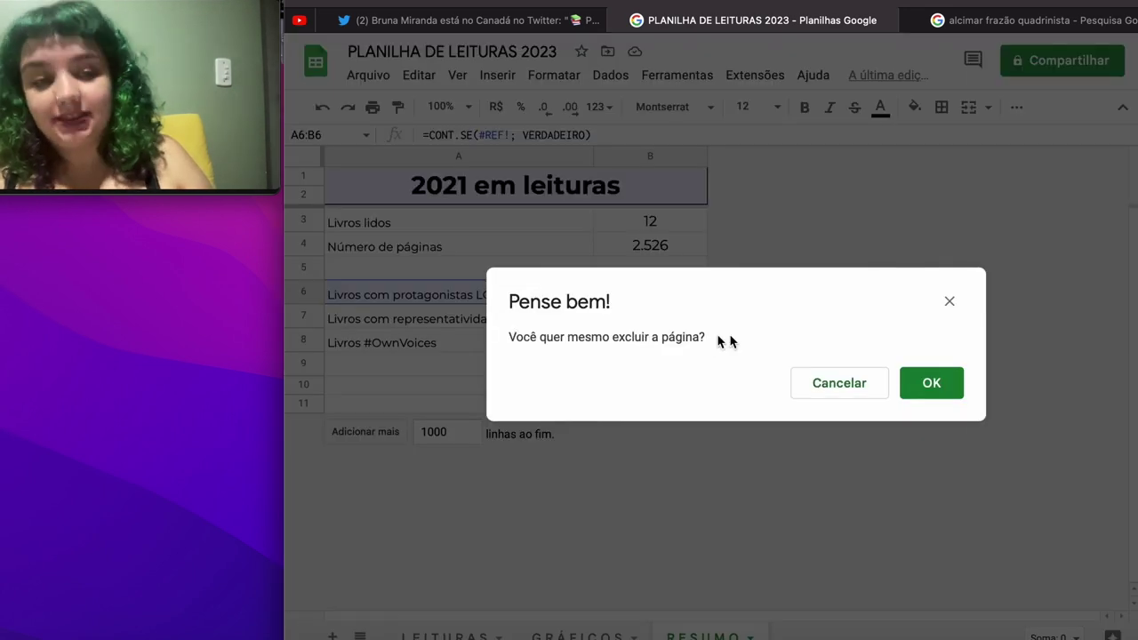
pyautogui.click(935, 400)
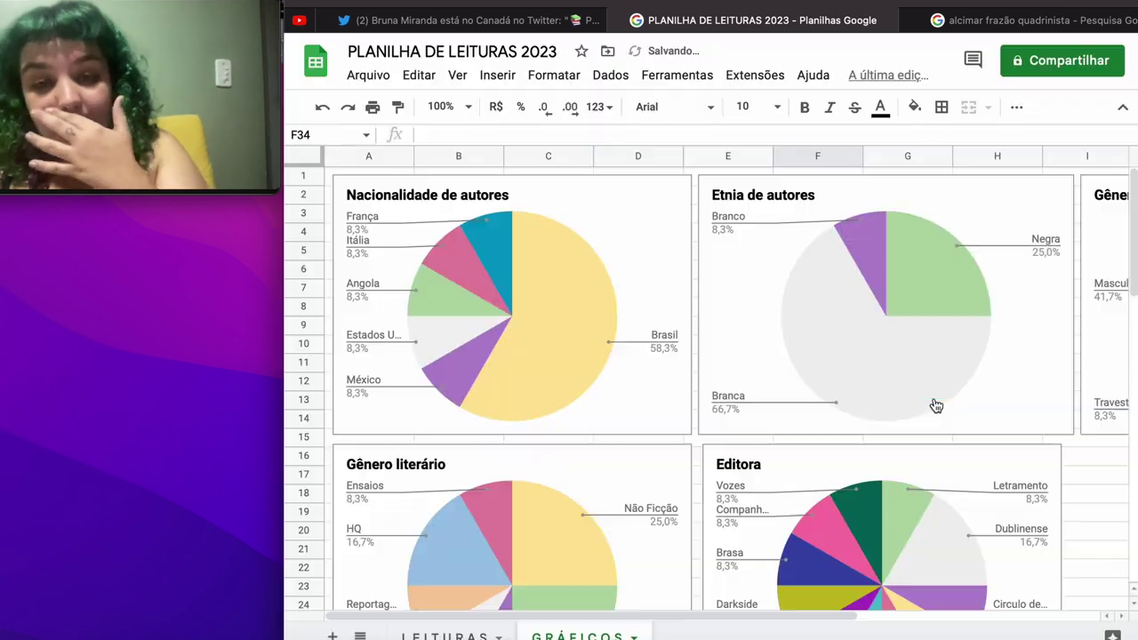